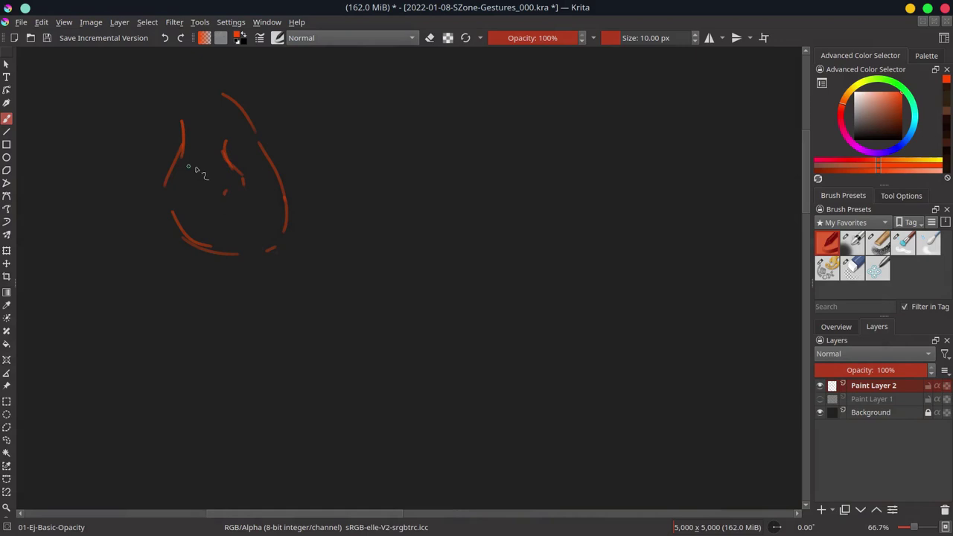
Sketch the first orange face study with eyes, nose, mouth, jaw and long hair
left_click_drag(195, 160, 193, 173)
left_click_drag(241, 218, 268, 221)
left_click_drag(225, 149, 246, 186)
left_click_drag(182, 162, 175, 187)
left_click_drag(228, 138, 242, 152)
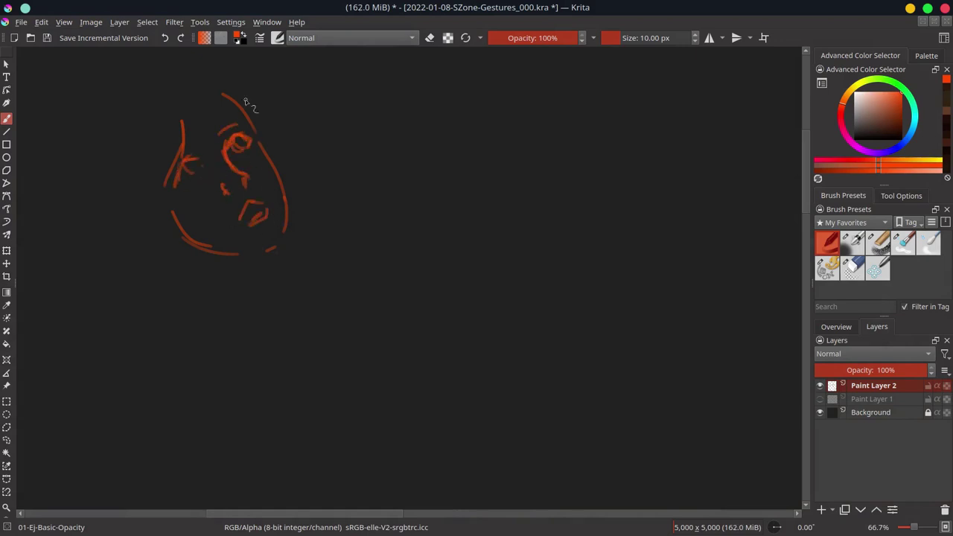
left_click_drag(213, 91, 248, 115)
left_click_drag(195, 95, 170, 138)
left_click_drag(180, 223, 275, 247)
left_click_drag(218, 89, 286, 232)
left_click_drag(197, 187, 185, 153)
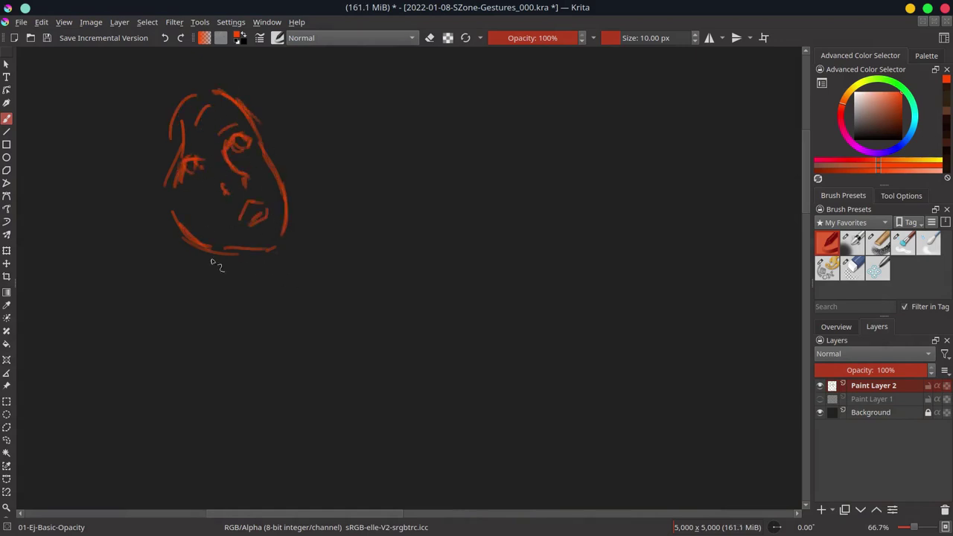
left_click_drag(281, 239, 282, 266)
mouse_move(132, 105)
left_mouse_down()
mouse_move(128, 223)
mouse_move(153, 279)
left_mouse_up()
left_click_drag(389, 138, 385, 227)
Sketch a second face study with a raised hand and forearms beside it
left_click_drag(431, 149, 435, 177)
left_click_drag(422, 120, 455, 128)
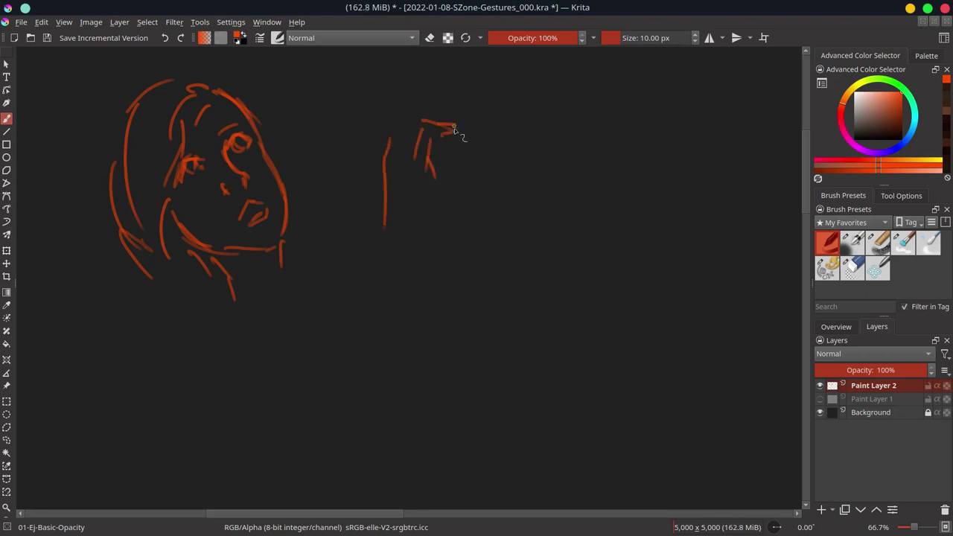
mouse_move(454, 192)
left_mouse_down()
mouse_move(428, 225)
mouse_move(436, 368)
left_mouse_up()
left_click_drag(390, 231, 384, 347)
mouse_move(442, 223)
left_mouse_down()
mouse_move(496, 274)
mouse_move(534, 260)
left_mouse_up()
left_click_drag(460, 198, 469, 225)
left_click_drag(480, 159, 530, 158)
left_click_drag(482, 176, 513, 180)
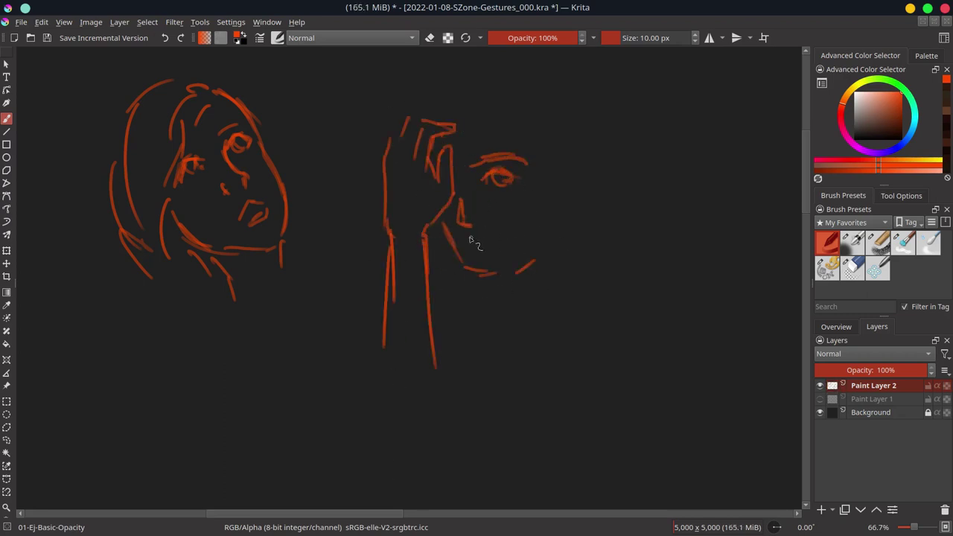
left_click_drag(469, 242, 495, 246)
mouse_move(451, 108)
left_mouse_down()
mouse_move(540, 168)
mouse_move(539, 240)
mouse_move(474, 279)
left_mouse_up()
left_click_drag(430, 98, 463, 71)
mouse_move(478, 65)
left_mouse_down()
mouse_move(585, 139)
mouse_move(608, 246)
mouse_move(564, 246)
left_mouse_up()
Further along the canvas, sketch a third face with eye, mouth, jaw, ear and hair
scroll(445, 506, "right", 5)
left_click_drag(317, 140, 329, 194)
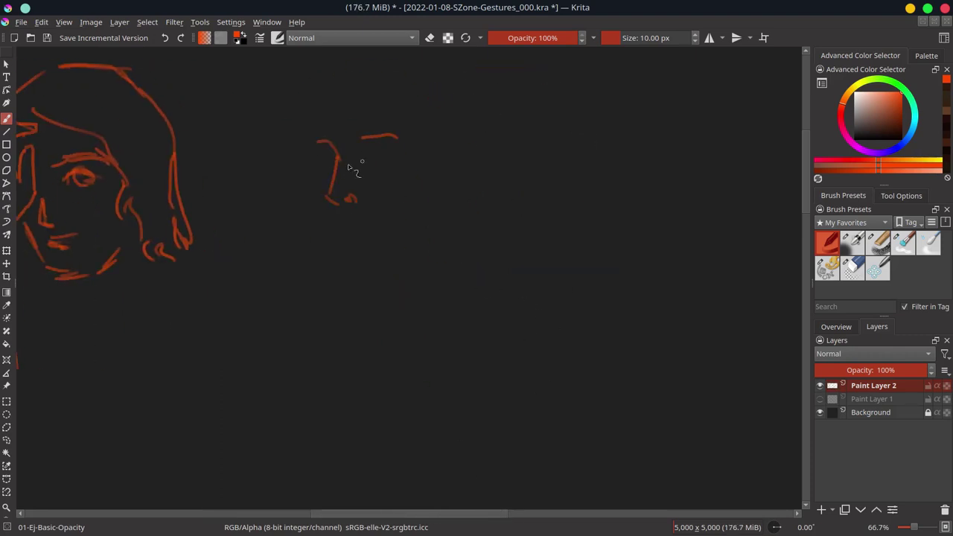
left_click_drag(382, 150, 399, 152)
left_click_drag(325, 94, 314, 145)
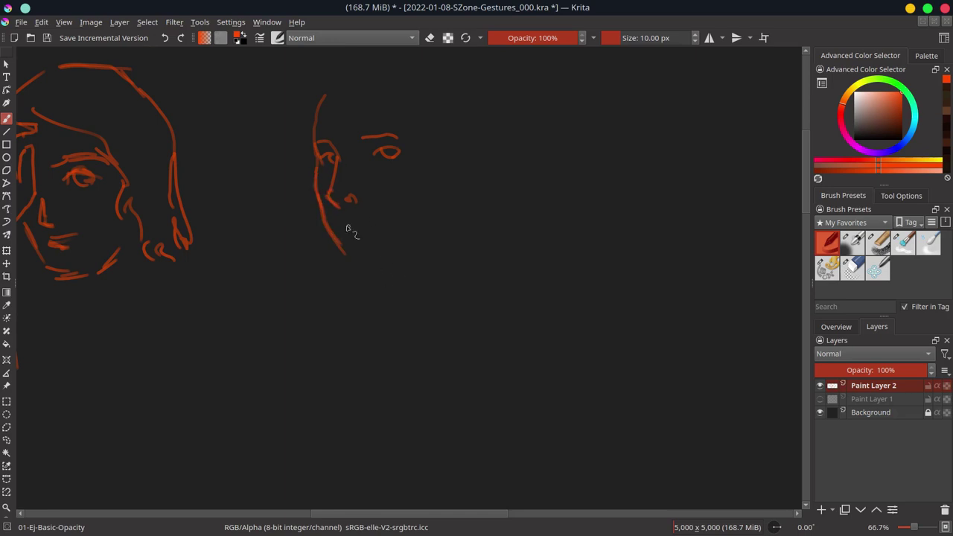
left_click_drag(342, 222, 370, 220)
left_click_drag(344, 250, 385, 265)
left_click_drag(456, 207, 428, 237)
left_click_drag(383, 86, 435, 133)
left_click_drag(443, 134, 488, 162)
Add hair strokes and curls to the second face, using a quick transform
scroll(507, 242, "up", 1)
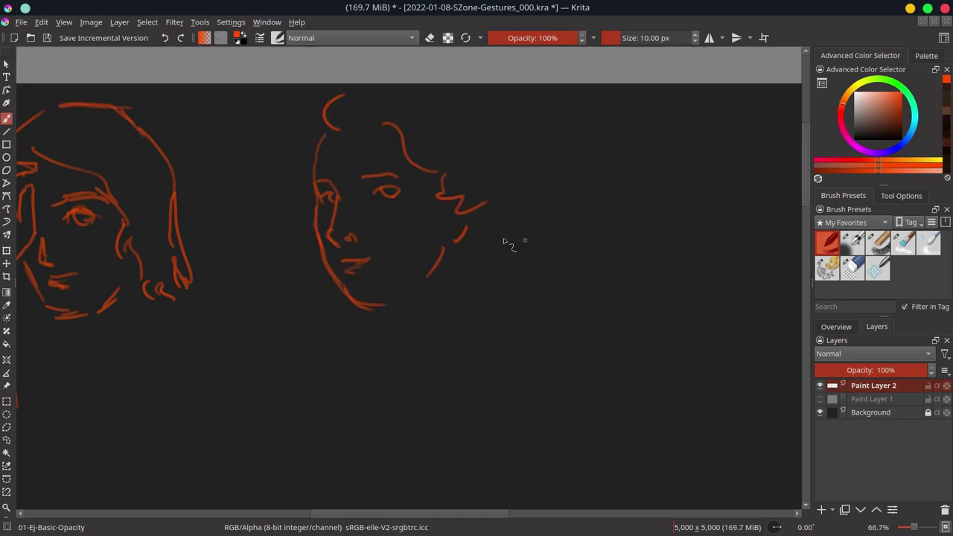
key("ctrl+t")
left_click_drag(484, 313, 547, 357)
key("Return")
mouse_move(335, 160)
left_mouse_down()
mouse_move(513, 145)
mouse_move(532, 261)
left_mouse_up()
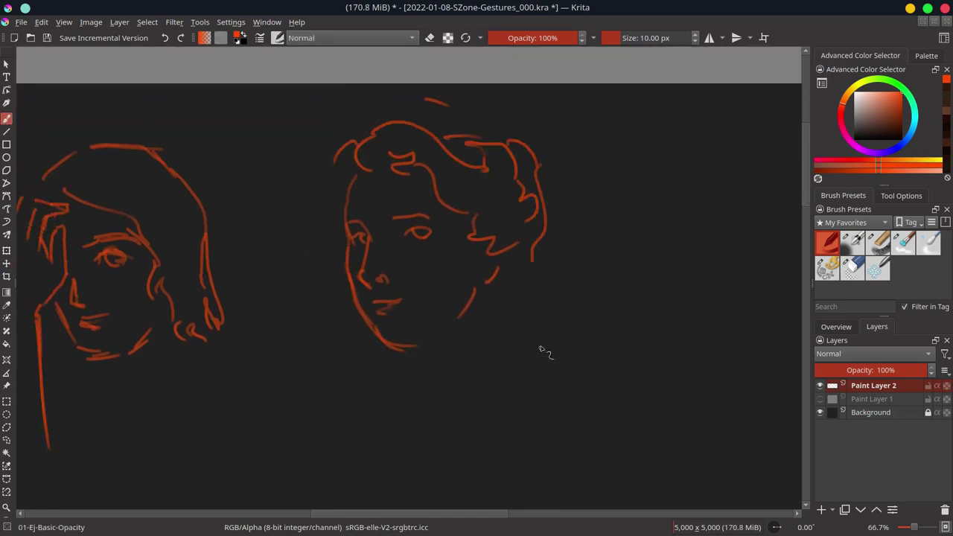
Start a new face with a head arc, eyes, feature strokes, lips and chin
left_click(836, 326)
left_click_drag(883, 365, 912, 365)
mouse_move(370, 192)
left_mouse_down()
mouse_move(447, 209)
mouse_move(424, 221)
left_mouse_up()
mouse_move(389, 217)
left_mouse_down()
mouse_move(366, 214)
mouse_move(363, 223)
left_mouse_up()
left_click_drag(389, 229, 358, 233)
left_click_drag(423, 235, 437, 238)
mouse_move(370, 286)
left_mouse_down()
mouse_move(422, 293)
mouse_move(392, 311)
left_mouse_up()
left_click_drag(347, 208, 343, 310)
Extend that face's jaw and add the cheek, ear, neck, shoulders and body lines
left_click_drag(401, 340, 445, 321)
left_click_drag(456, 212, 448, 312)
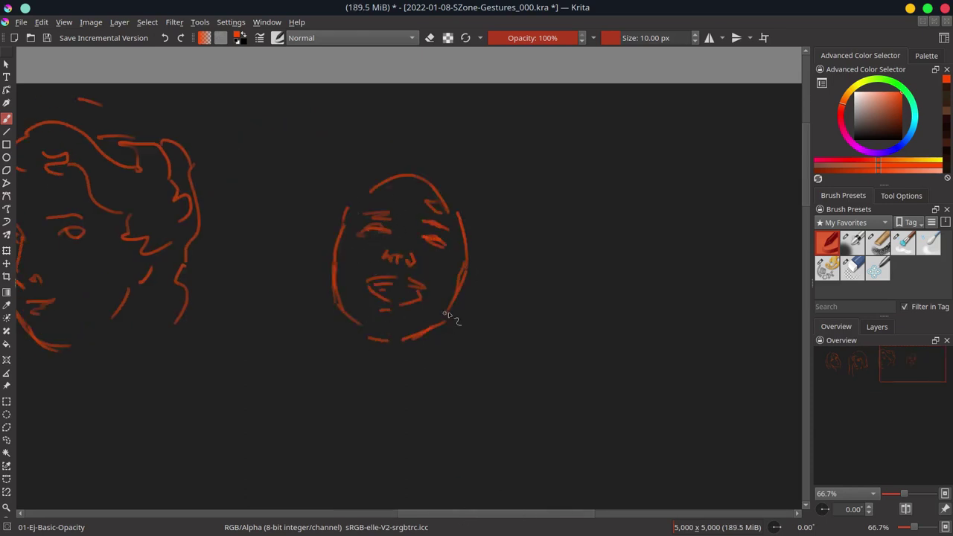
left_click_drag(328, 241, 324, 281)
left_click_drag(467, 305, 461, 312)
left_click_drag(346, 322, 363, 423)
left_click_drag(335, 350, 322, 428)
left_click_drag(451, 338, 434, 379)
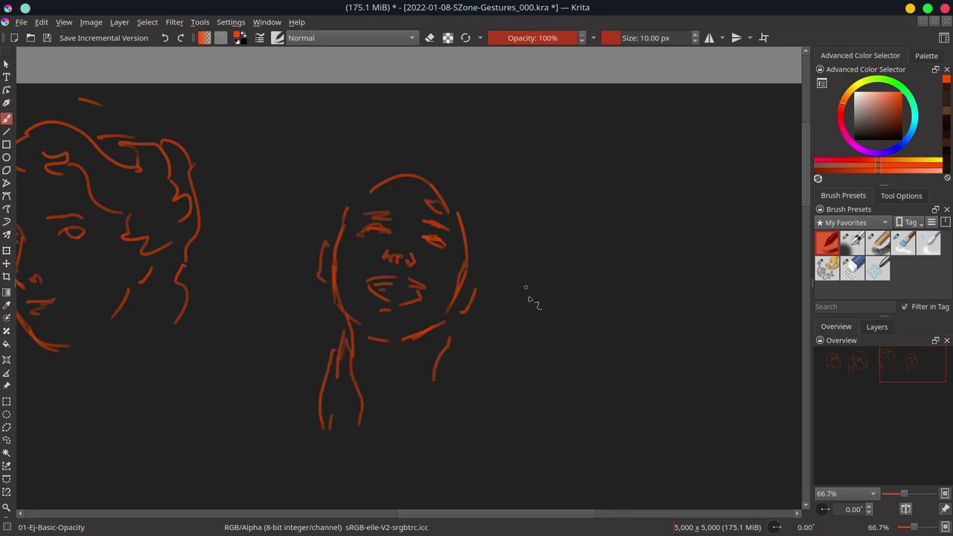
Start another face to the right with cheek, chin, mouth, nose, eyes and eyebrow
mouse_move(472, 236)
left_mouse_down()
mouse_move(498, 248)
mouse_move(509, 286)
left_mouse_up()
left_click_drag(450, 202, 448, 237)
mouse_move(455, 191)
left_mouse_down()
mouse_move(467, 297)
mouse_move(519, 339)
mouse_move(579, 290)
left_mouse_up()
key("e")
key("e")
mouse_move(482, 235)
left_mouse_down()
mouse_move(500, 286)
mouse_move(522, 277)
left_mouse_up()
left_click_drag(488, 290, 540, 282)
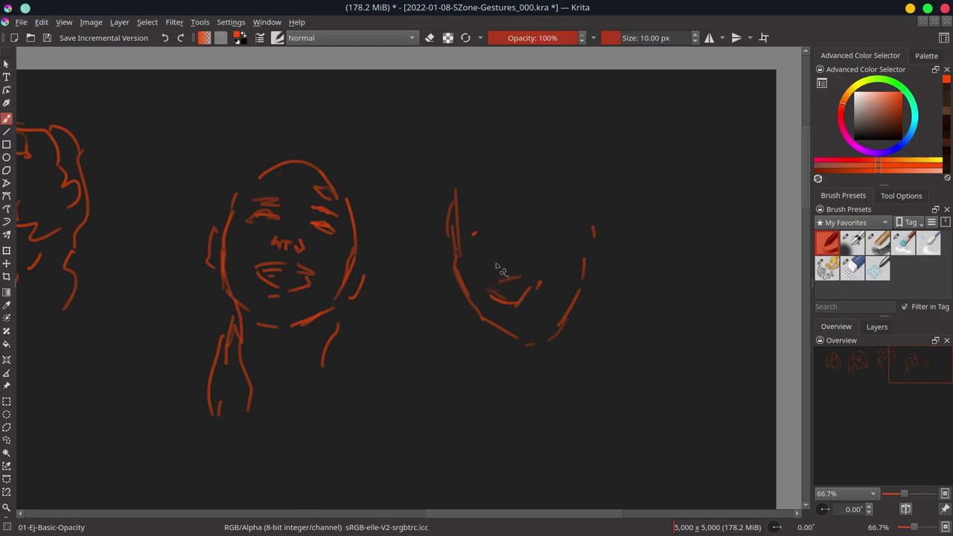
left_click_drag(486, 237, 488, 273)
left_click_drag(449, 229, 462, 219)
mouse_move(511, 200)
left_mouse_down()
mouse_move(550, 196)
mouse_move(547, 215)
left_mouse_up()
left_click_drag(460, 246, 481, 231)
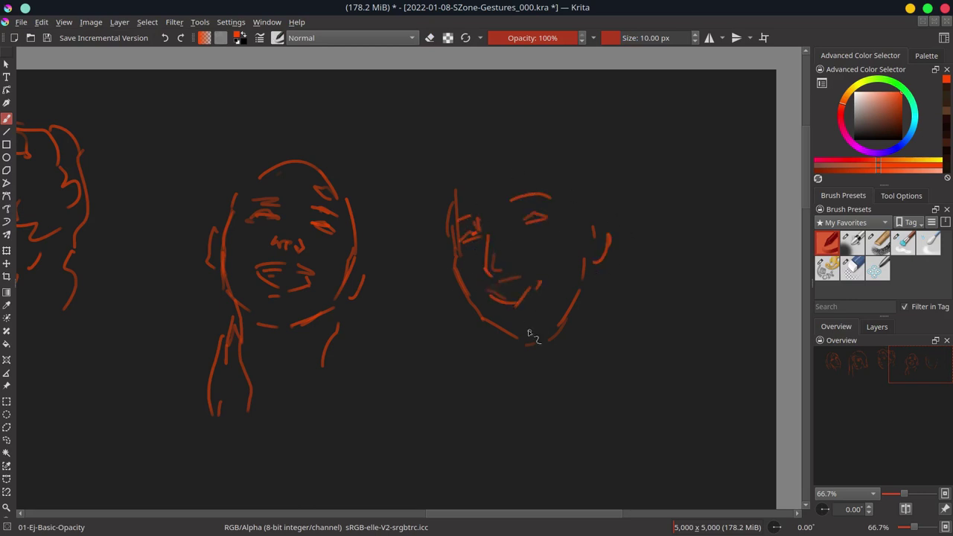
Finish the hair of the previous face and save the document
left_click_drag(456, 153, 556, 178)
left_click_drag(609, 195, 588, 237)
left_click_drag(451, 204, 459, 162)
mouse_move(436, 194)
left_mouse_down()
mouse_move(514, 104)
mouse_move(618, 119)
left_mouse_up()
key("ctrl+s")
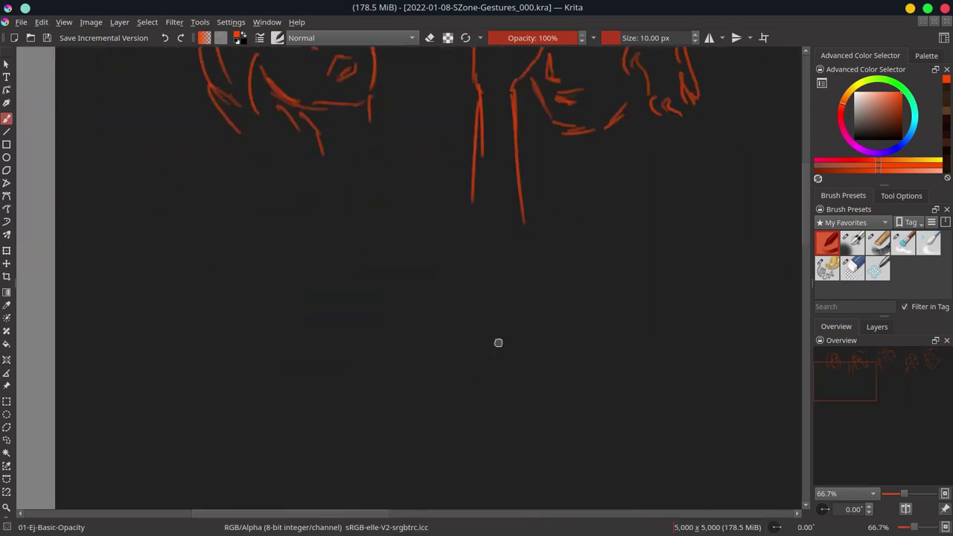
Sketch a face below with an eye, jaw curves, lips and nose
left_click_drag(498, 342, 513, 287)
mouse_move(223, 204)
left_mouse_down()
mouse_move(275, 204)
mouse_move(254, 214)
left_mouse_up()
left_click_drag(182, 294, 270, 367)
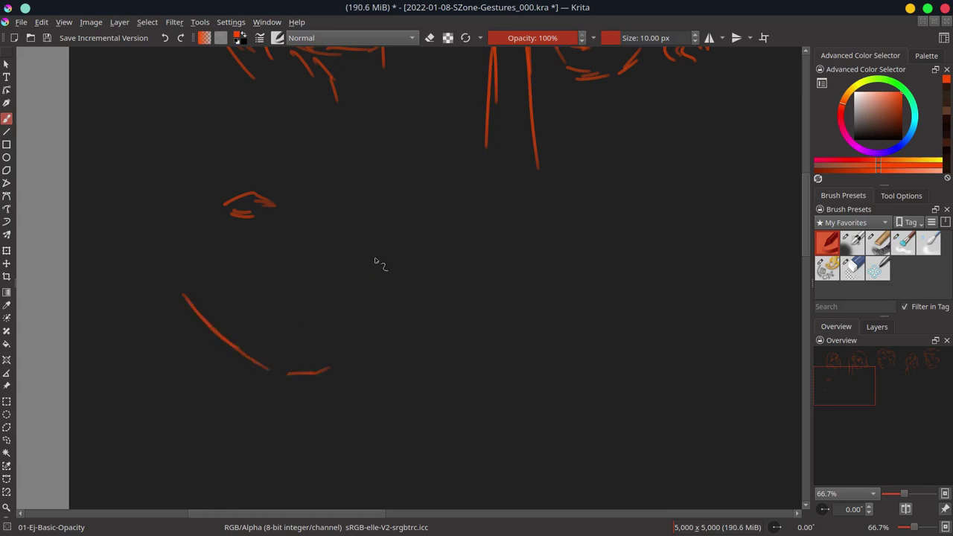
left_click_drag(372, 252, 334, 359)
left_click_drag(356, 202, 350, 312)
mouse_move(275, 314)
left_mouse_down()
mouse_move(335, 301)
mouse_move(268, 313)
mouse_move(334, 326)
left_mouse_up()
left_click_drag(298, 277, 332, 269)
mouse_move(311, 191)
left_mouse_down()
mouse_move(320, 251)
mouse_move(310, 179)
left_mouse_up()
left_click_drag(477, 259, 492, 351)
Sketch a face to the right with outline, eyes, eyebrows, nose and lips
mouse_move(484, 363)
left_mouse_down()
mouse_move(582, 387)
mouse_move(637, 314)
left_mouse_up()
left_click_drag(468, 238, 577, 157)
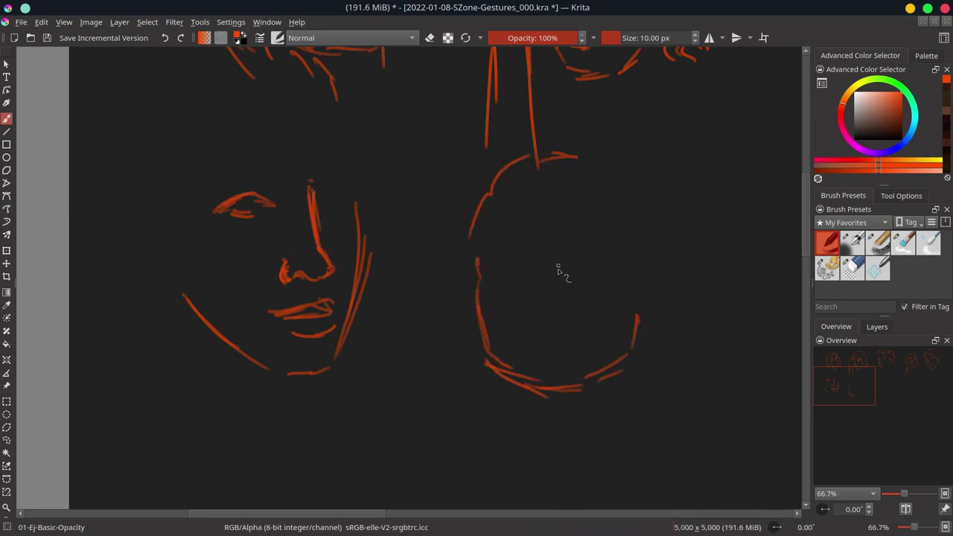
left_click_drag(524, 305, 533, 294)
mouse_move(554, 294)
left_mouse_down()
mouse_move(562, 305)
mouse_move(547, 310)
left_mouse_up()
mouse_move(536, 332)
left_mouse_down()
mouse_move(564, 320)
mouse_move(570, 341)
left_mouse_up()
left_click_drag(524, 341, 570, 346)
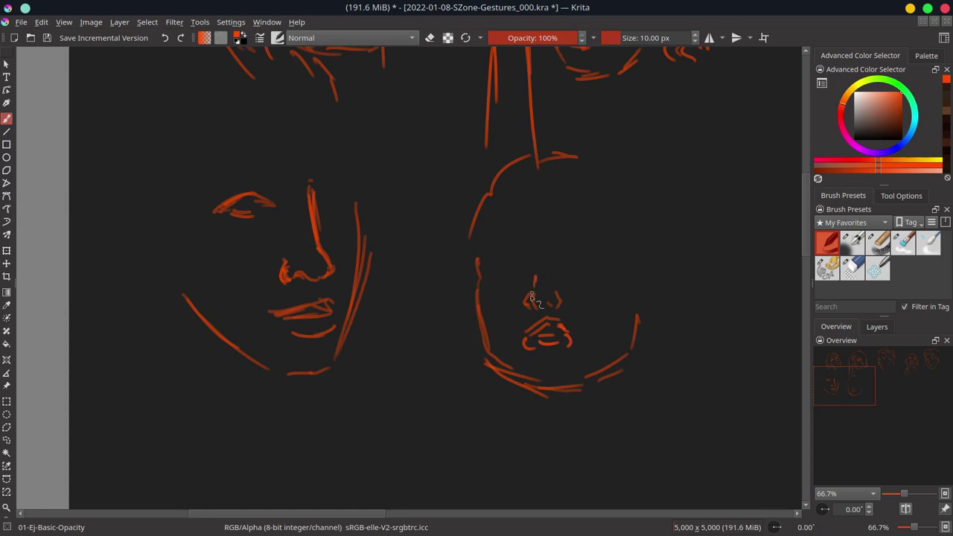
left_click_drag(493, 273, 522, 273)
left_click_drag(572, 262, 614, 273)
mouse_move(485, 246)
left_mouse_down()
mouse_move(627, 236)
mouse_move(484, 381)
left_mouse_up()
Draw the next face with chin curve, mouth, eyes, nose, eyebrows and a hair flip
scroll(549, 335, "right", 8)
mouse_move(466, 168)
left_mouse_down()
mouse_move(455, 227)
mouse_move(484, 346)
mouse_move(579, 314)
left_mouse_up()
left_click_drag(585, 313, 573, 333)
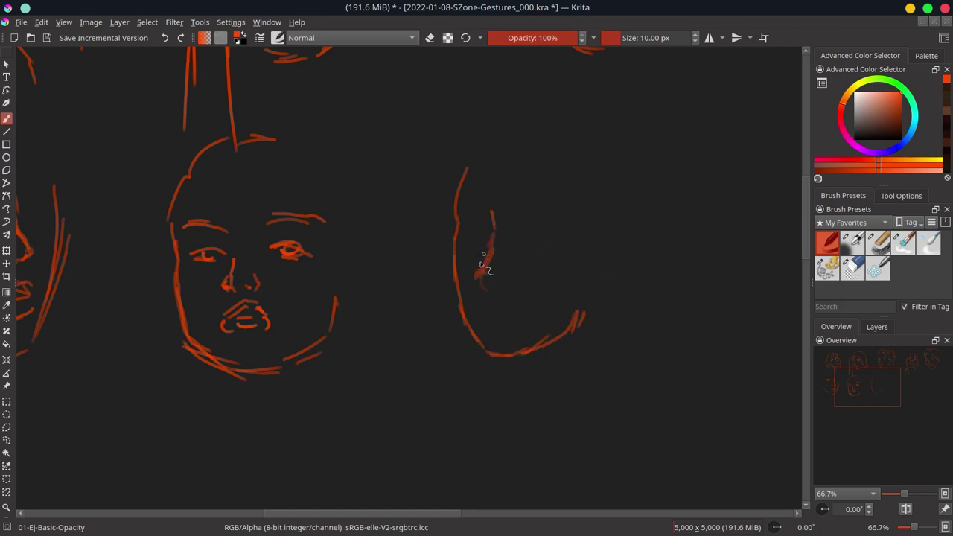
left_click_drag(481, 300, 503, 305)
left_click_drag(485, 313, 511, 311)
left_click_drag(464, 221, 491, 216)
left_click_drag(525, 222, 558, 230)
left_click_drag(456, 201, 583, 202)
left_click_drag(472, 139, 585, 218)
left_click_drag(592, 251, 629, 298)
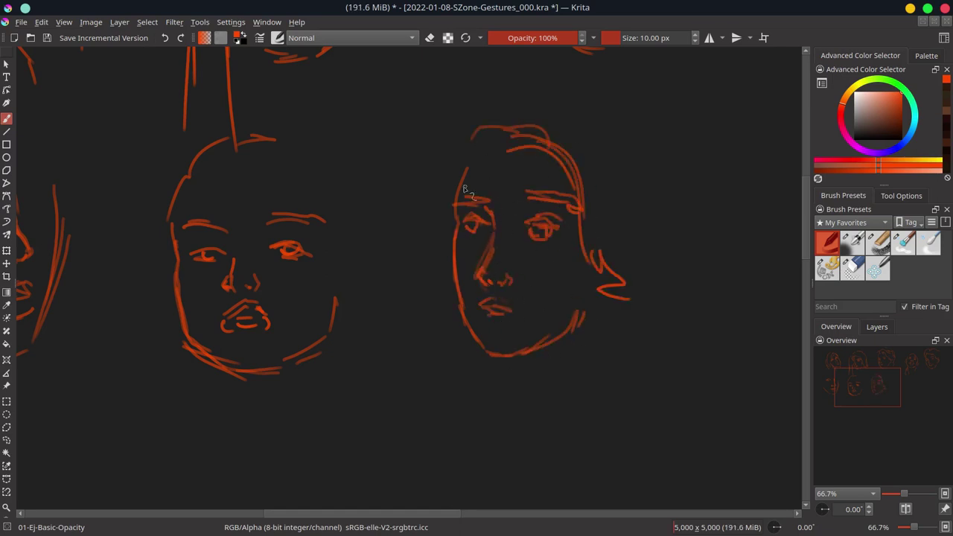
Start a new face with eyes, iris, lower lid, nose and lips
scroll(409, 236, "right", 5)
left_click_drag(390, 231, 450, 243)
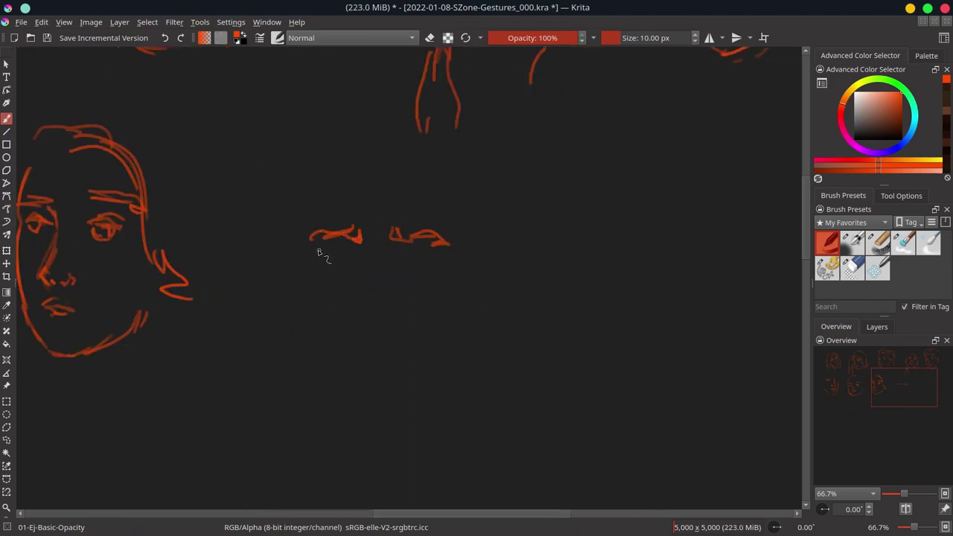
left_click_drag(320, 257, 352, 253)
left_click_drag(405, 259, 442, 251)
left_click_drag(376, 301, 401, 305)
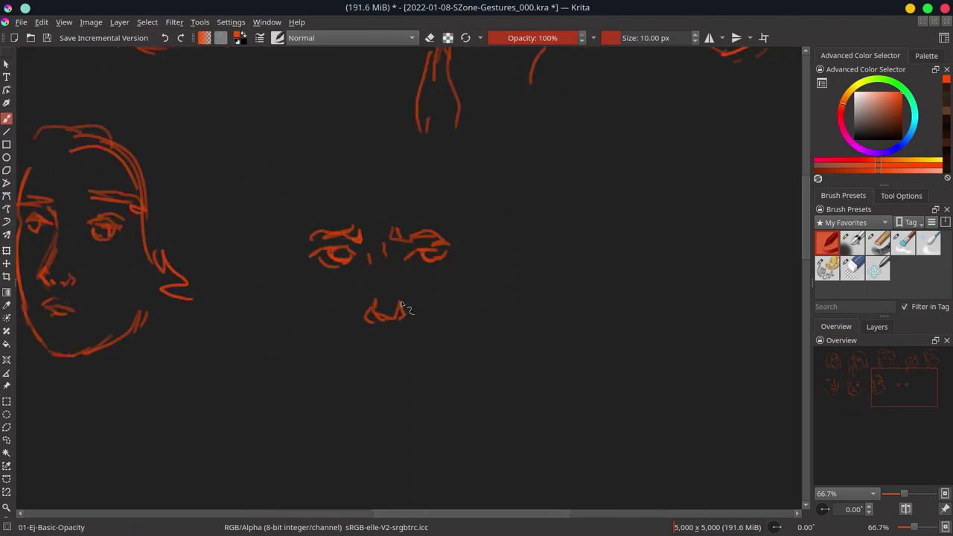
left_click_drag(365, 353, 416, 351)
left_click_drag(379, 372, 402, 368)
left_click_drag(409, 362, 407, 369)
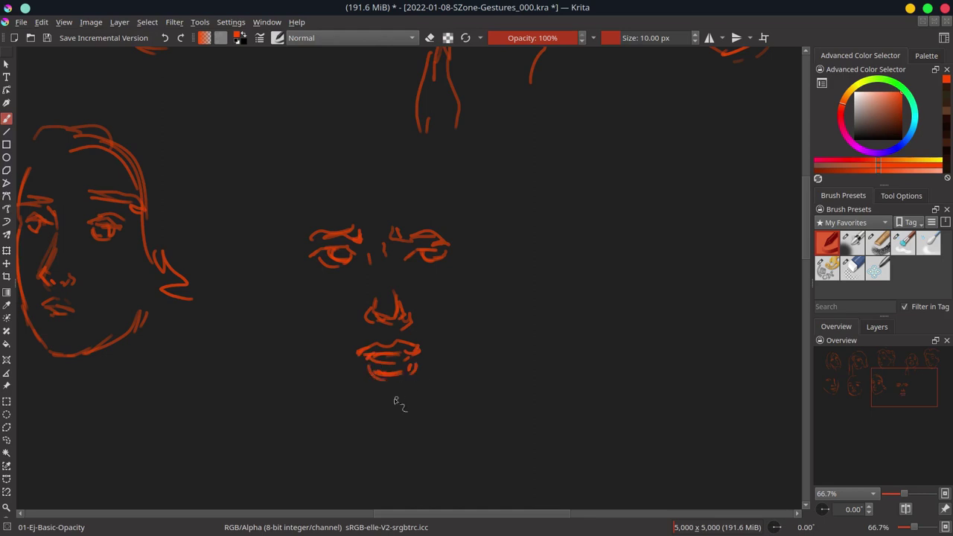
Draw the chin, both jaw lines and temple to complete that face's outline
left_click_drag(379, 409, 408, 406)
left_click_drag(440, 384, 418, 410)
left_click_drag(470, 314, 409, 415)
left_click_drag(284, 204, 284, 250)
left_click_drag(283, 280, 339, 393)
left_click_drag(297, 331, 342, 393)
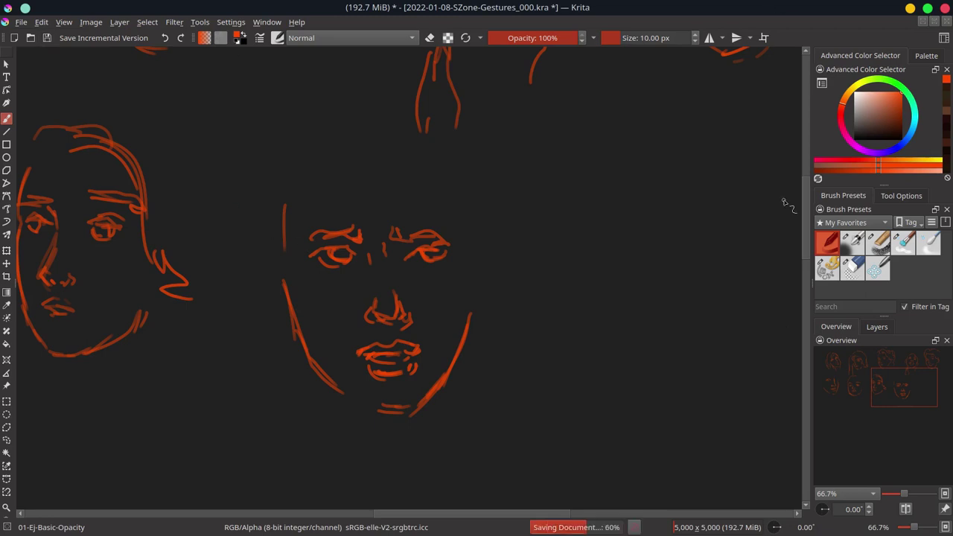
Sketch the figure's head, neck, torso, and raised and outstretched arms
mouse_move(467, 237)
left_mouse_down()
mouse_move(466, 179)
mouse_move(521, 219)
left_mouse_up()
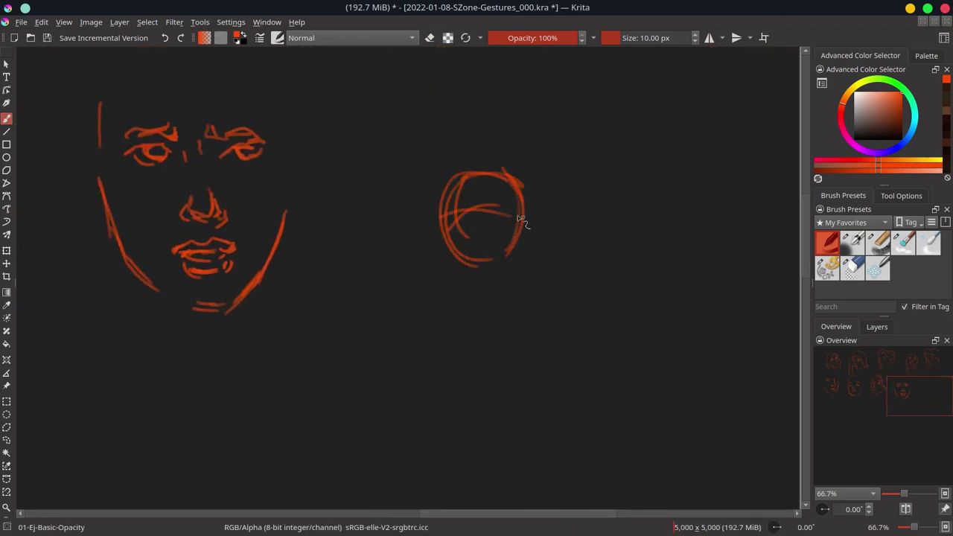
mouse_move(456, 182)
left_mouse_down()
mouse_move(506, 276)
mouse_move(562, 303)
left_mouse_up()
left_click_drag(455, 294, 451, 379)
left_click_drag(551, 271, 582, 388)
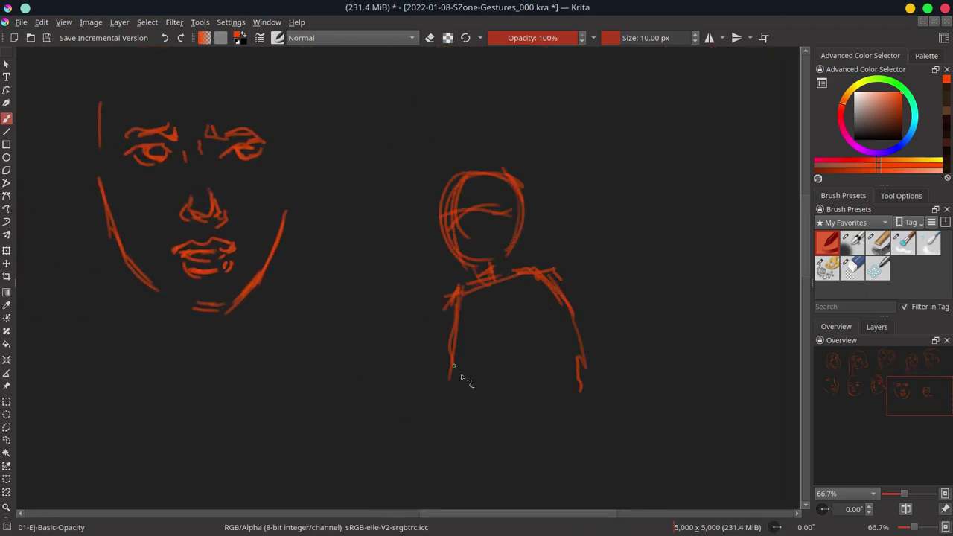
left_click_drag(465, 379, 459, 430)
left_click_drag(504, 257, 506, 272)
mouse_move(458, 217)
left_mouse_down()
mouse_move(514, 210)
mouse_move(530, 245)
left_mouse_up()
left_click_drag(552, 288, 594, 186)
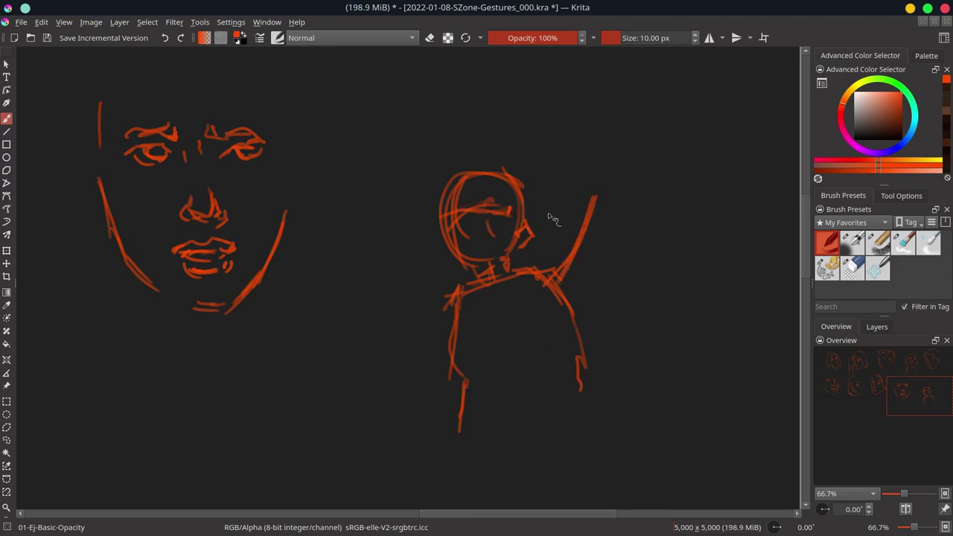
left_click_drag(444, 300, 359, 270)
left_click_drag(391, 231, 333, 262)
left_click_drag(461, 302, 505, 290)
mouse_move(570, 276)
left_mouse_down()
mouse_move(591, 182)
mouse_move(580, 174)
left_mouse_up()
Add hair lines, legs, a ground line and extra arm and body contours
mouse_move(450, 171)
left_mouse_down()
mouse_move(532, 231)
mouse_move(540, 257)
left_mouse_up()
left_click_drag(353, 227, 420, 222)
left_click_drag(564, 260, 584, 152)
left_click_drag(462, 342, 457, 430)
left_click_drag(562, 298, 552, 444)
left_click_drag(463, 400, 460, 431)
left_click_drag(436, 443, 543, 441)
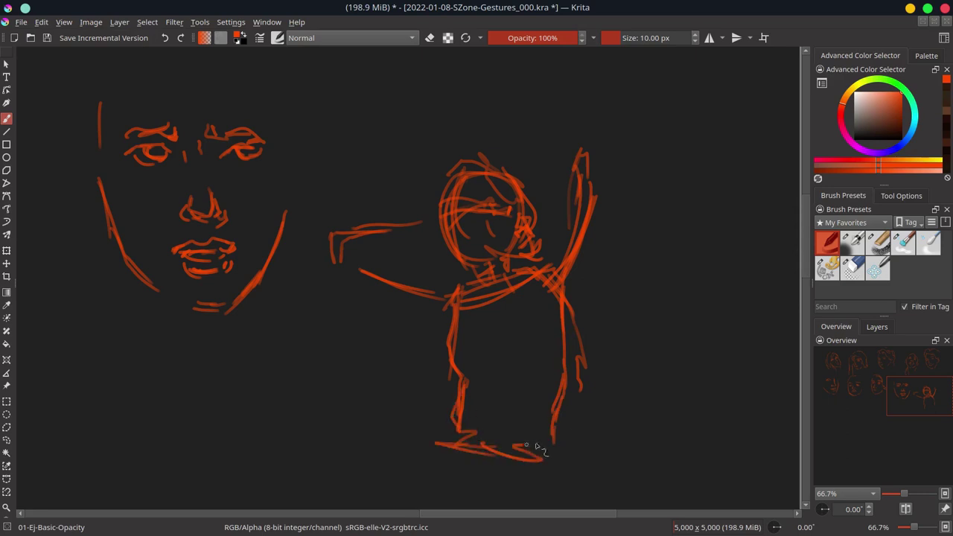
left_click_drag(468, 462, 548, 447)
left_click_drag(484, 178, 439, 213)
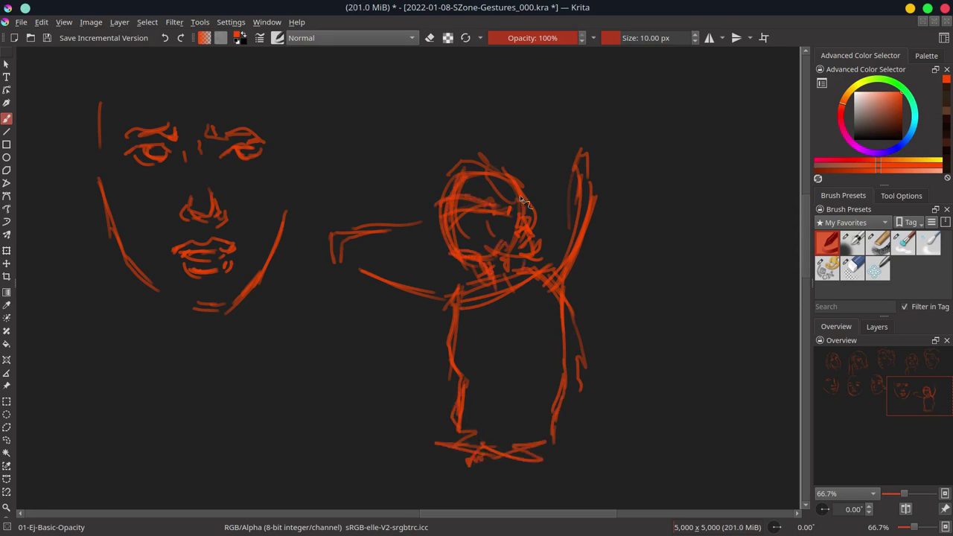
left_click_drag(509, 171, 465, 156)
left_click_drag(344, 269, 446, 318)
left_click_drag(450, 313, 443, 370)
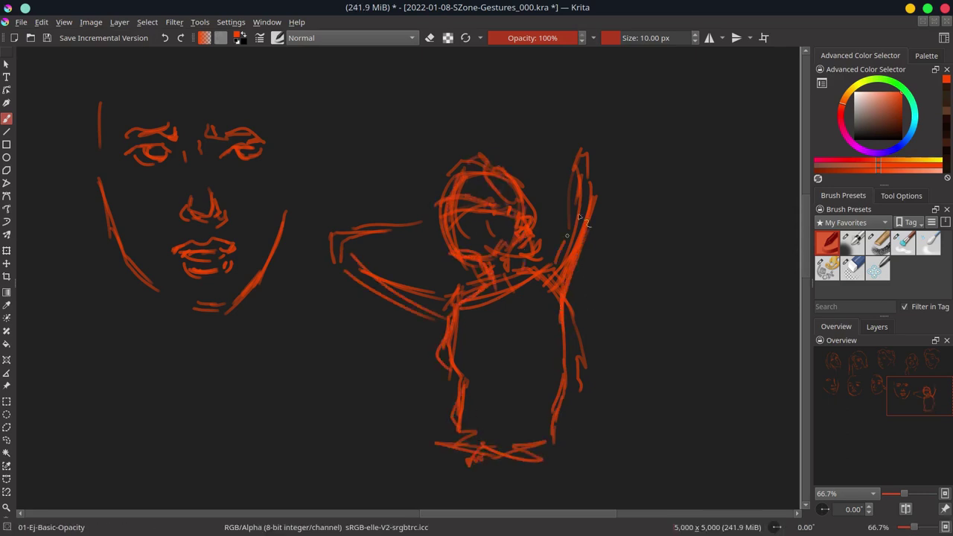
left_click_drag(566, 297, 592, 166)
Save the sketch sheet and zoom out to view the whole page
key("ctrl+s")
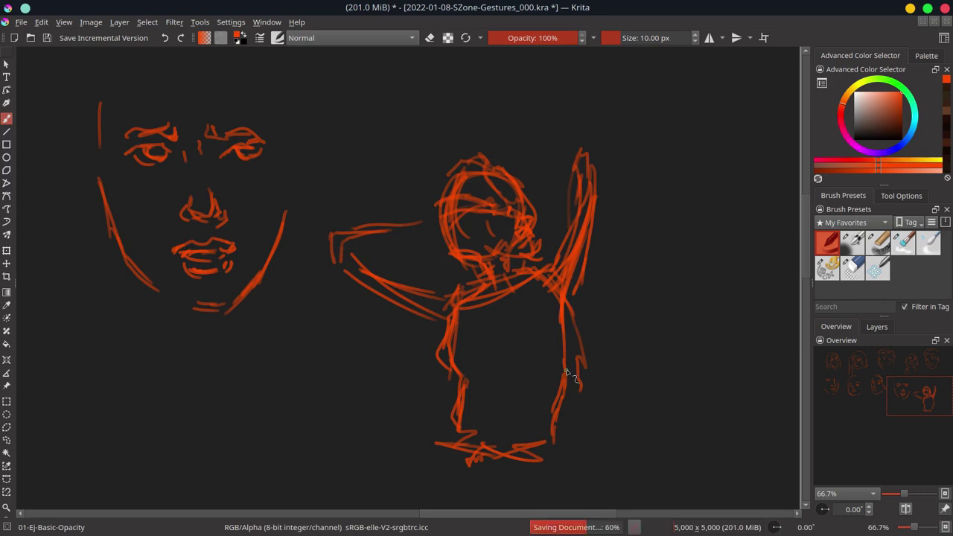
key("minus")
key("minus")
key("minus")
left_click(21, 22)
Save an incremental version and darken the sketch lines with an HSV/HSL Adjustment lightness change
left_click(74, 220)
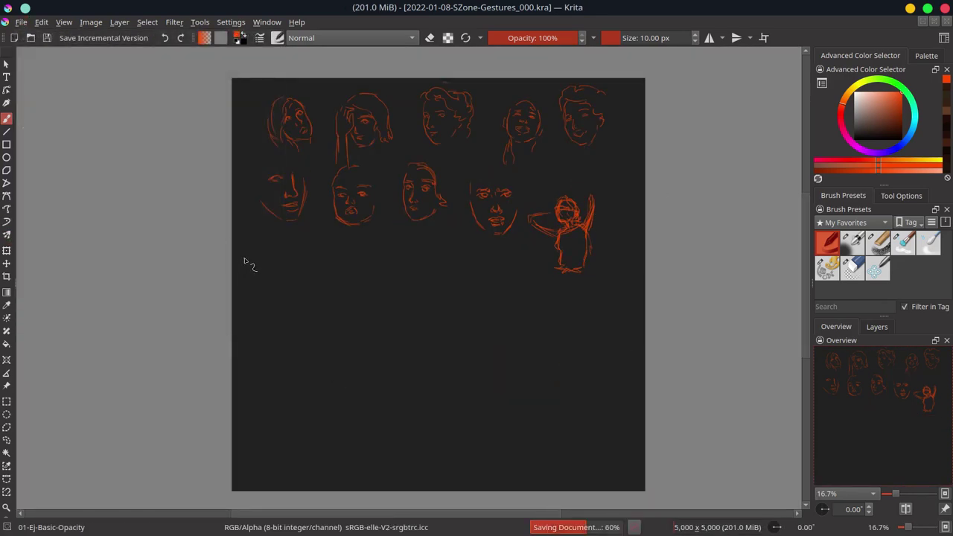
left_click(174, 23)
left_click(873, 385)
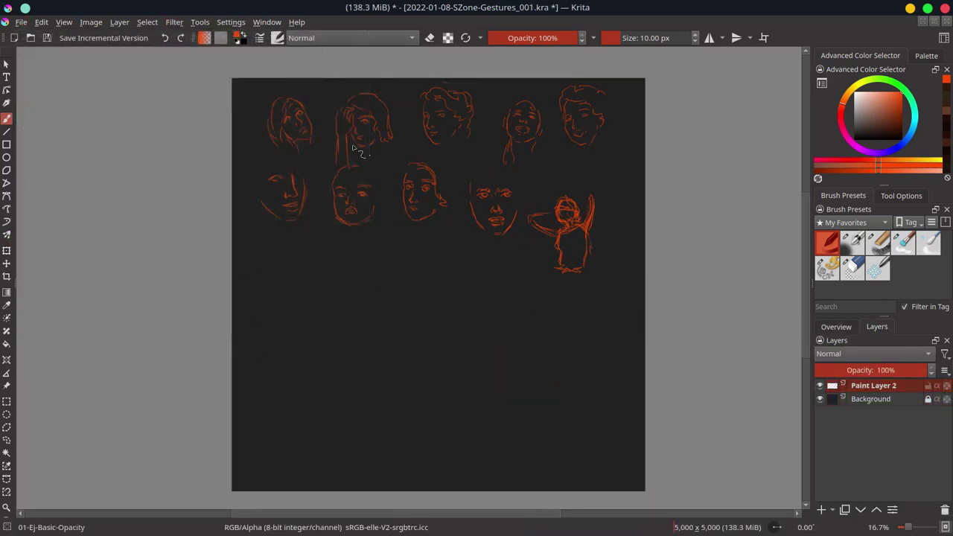
left_click(174, 22)
left_click(463, 171)
left_click(221, 372)
Select around the arms-raised figure, invert the selection and delete the other sketches
key("ctrl+r")
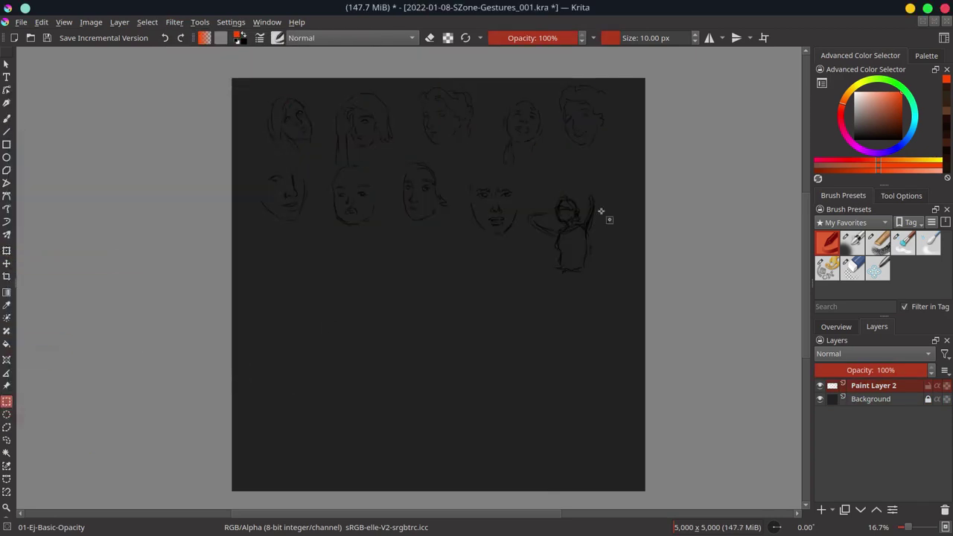
left_click_drag(525, 178, 611, 290)
left_click(146, 22)
left_click(157, 80)
key("Delete")
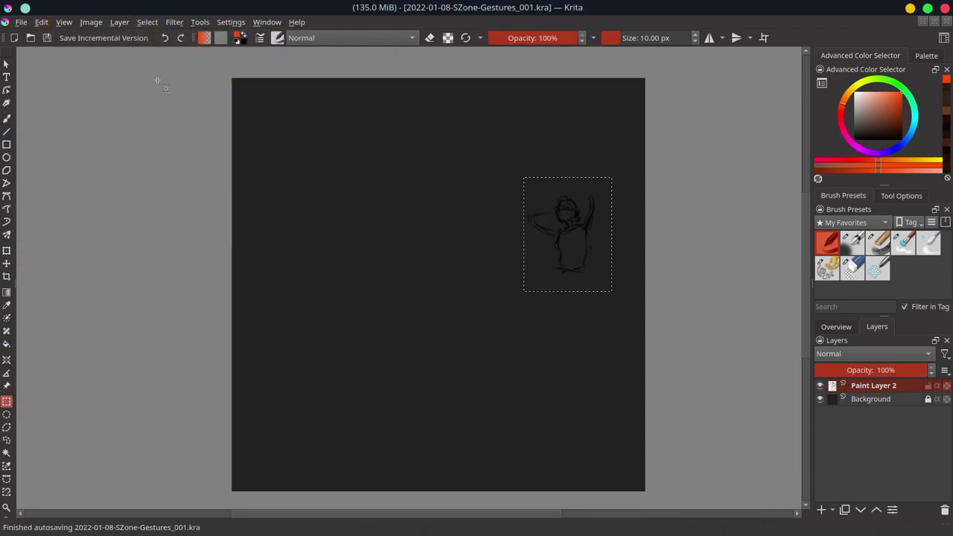
Enlarge the figure to fill the page and crop the canvas to a tall area around it
key("ctrl+t")
left_click_drag(517, 202, 283, 464)
left_click_drag(489, 360, 513, 378)
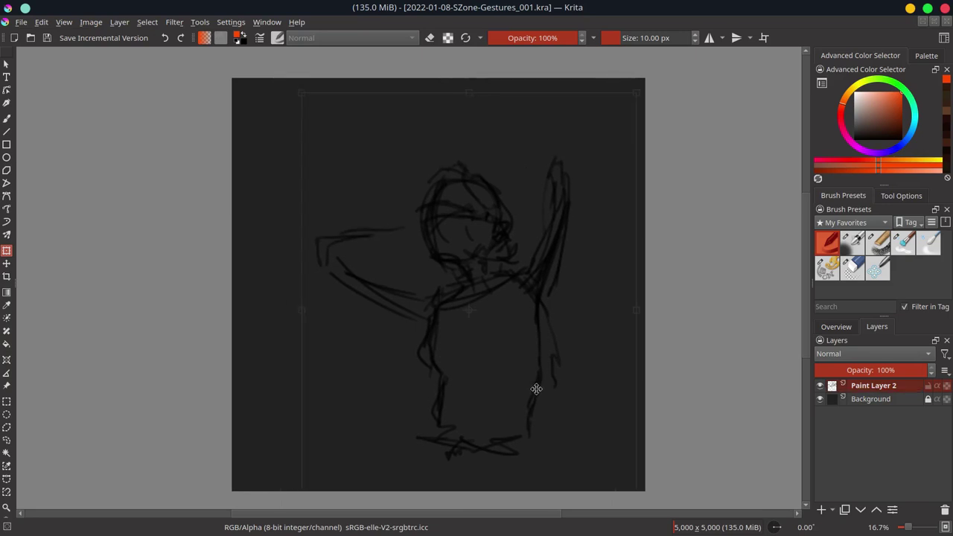
left_click(7, 277)
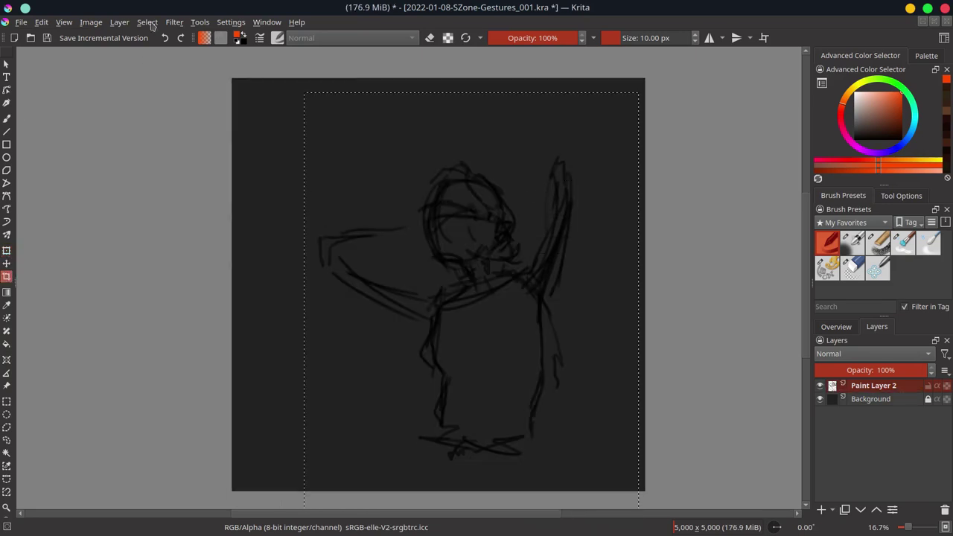
left_click_drag(298, 82, 611, 506)
scroll(316, 232, "down", 1)
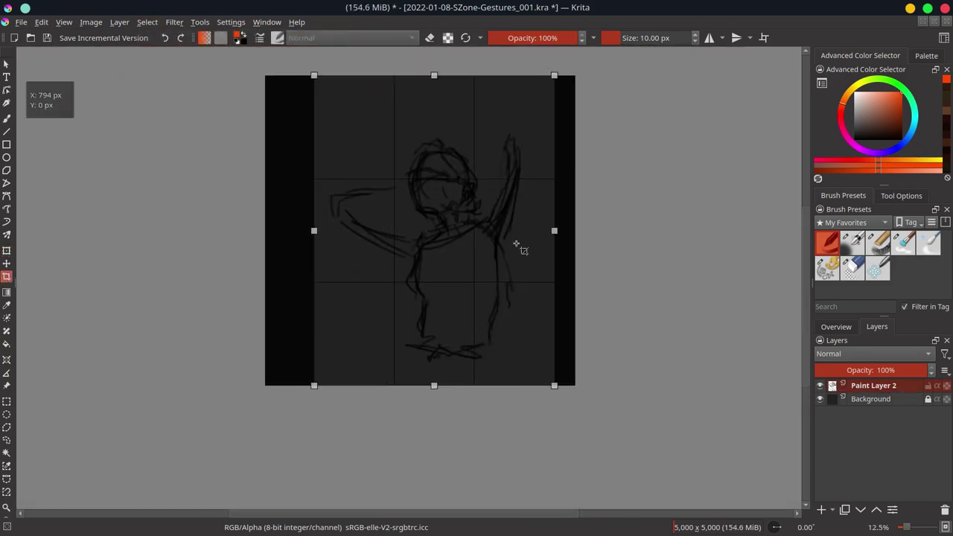
key("Return")
Set the canvas width to 3900 px, lower the sketch layer to 31% opacity and adjust the head
key("ctrl+alt+c")
key("Return")
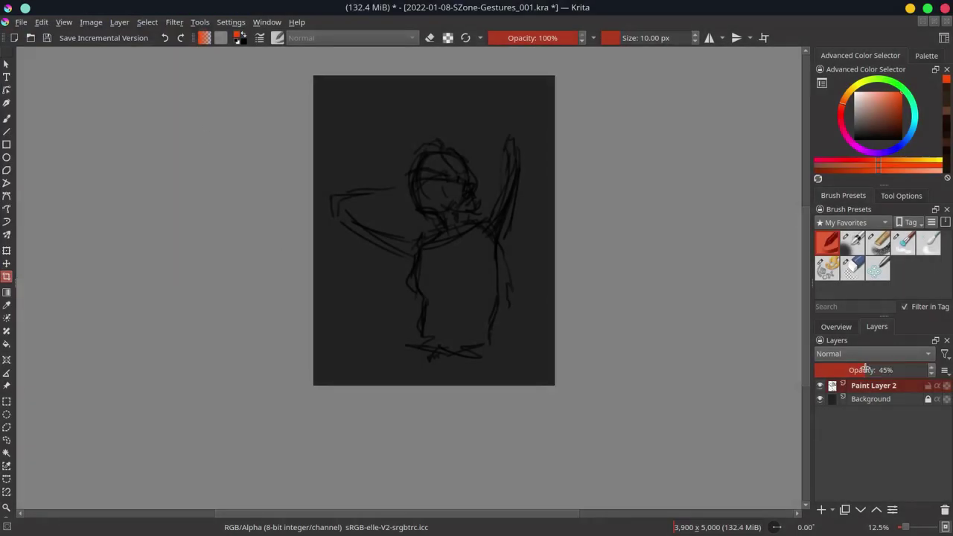
left_click(849, 370)
key("ctrl+t")
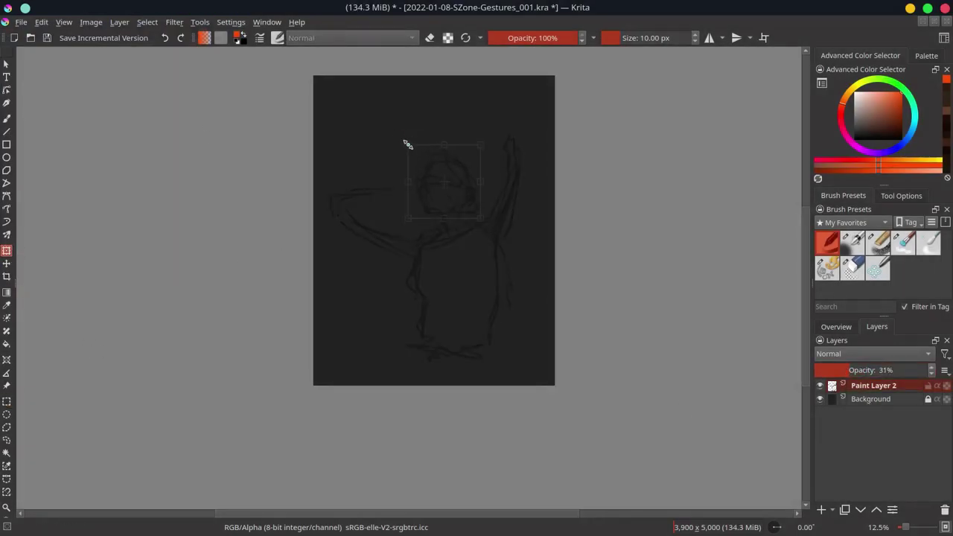
key("Return")
Add Paint Layer 3 for line work, reset colours to black and white, and save
key("Insert")
key("d")
key("ctrl+s")
key("b")
left_click(835, 327)
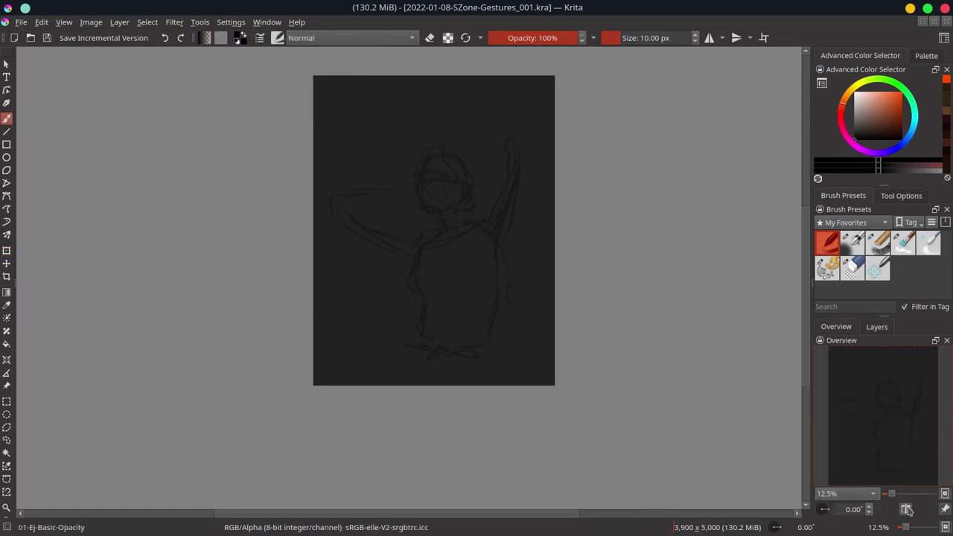
Mirror the view and draw the brow and nose lines, erasing a stray stroke
key("m")
scroll(421, 171, "up", 5)
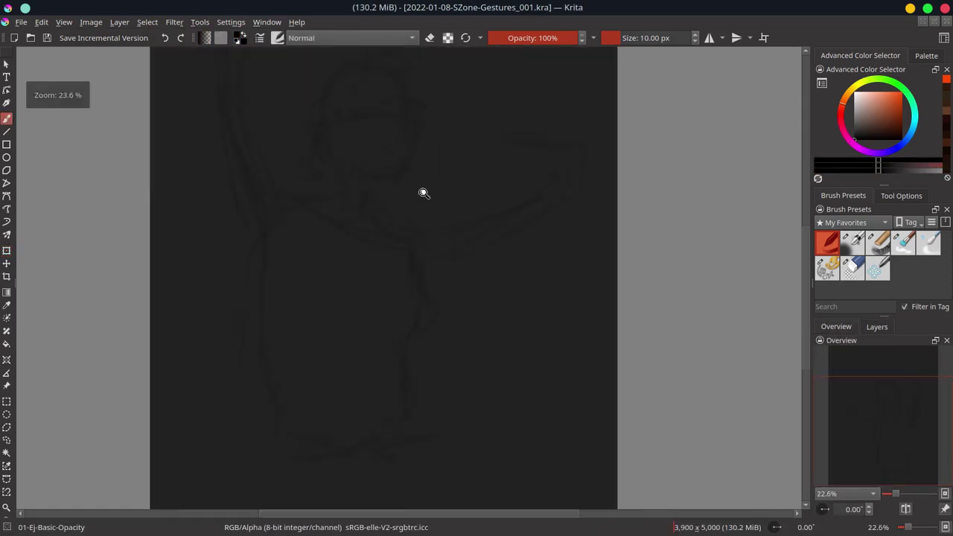
left_click_drag(487, 193, 492, 227)
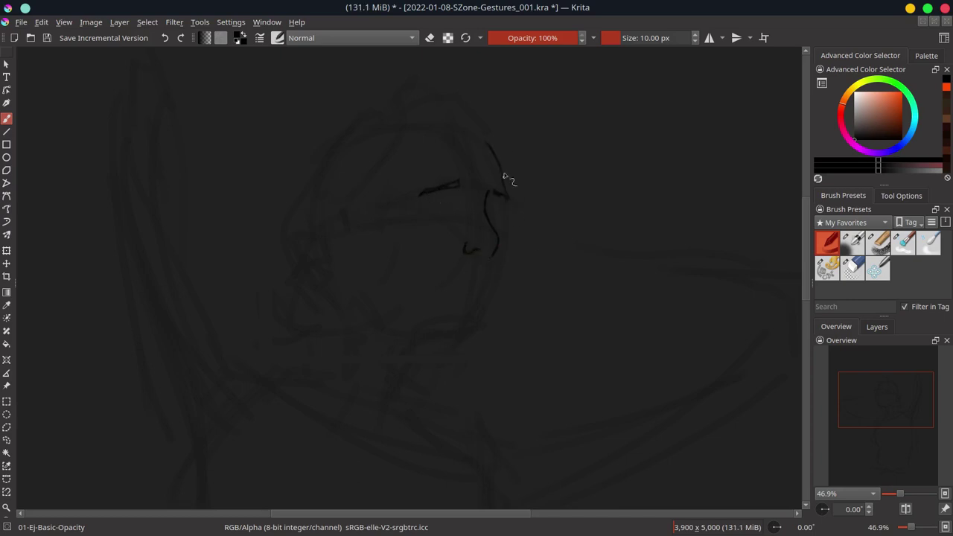
key("e")
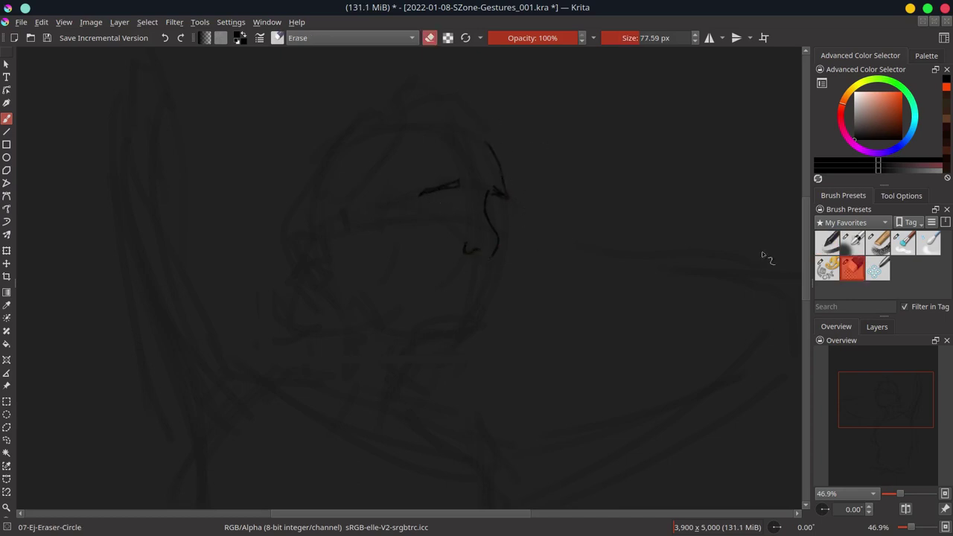
left_click_drag(460, 186, 425, 186)
key("e")
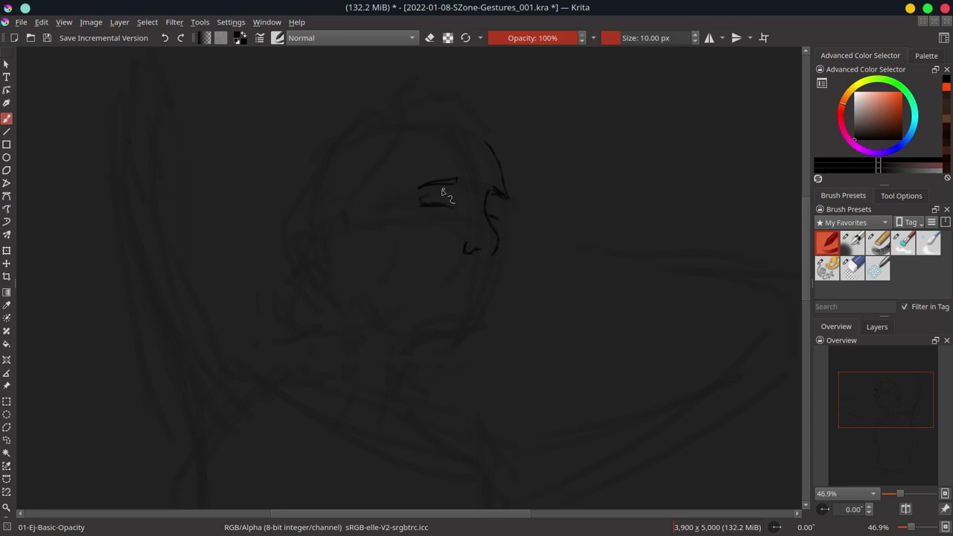
Draw an eye stroke, extend the nose line upward and the cheek line down toward the jaw
key("slash")
key("slash")
left_click_drag(429, 207, 440, 207)
key("slash")
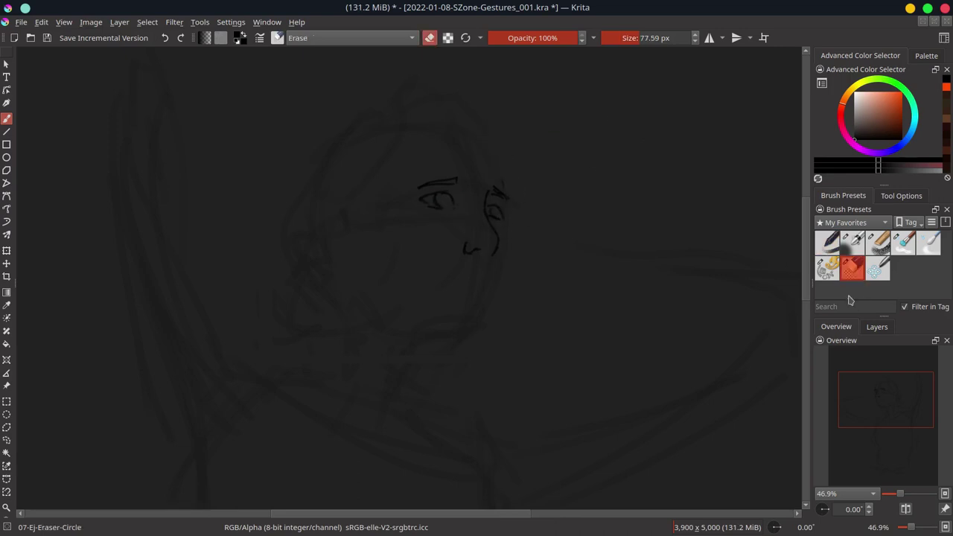
key("slash")
left_click_drag(489, 134, 504, 196)
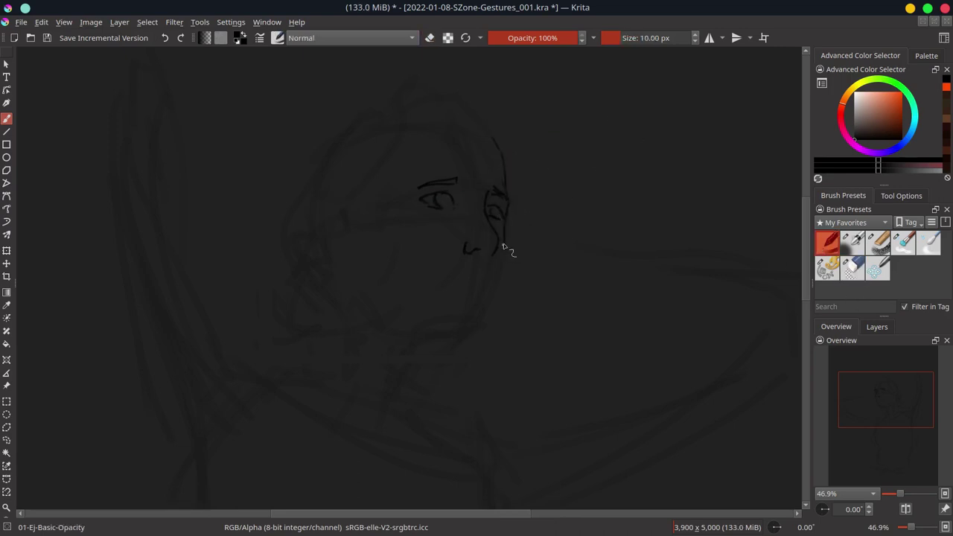
left_click_drag(503, 245, 480, 321)
key("slash")
key("slash")
key("slash")
left_click_drag(470, 251, 475, 250)
key("slash")
key("slash")
key("slash")
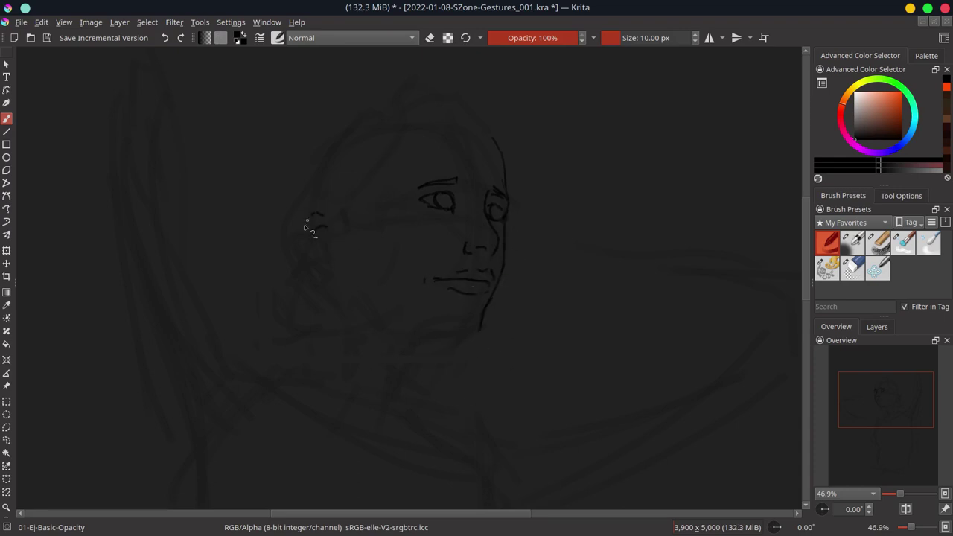
Draw the ear lobe and jaw line, hide the sketch layer, then undo those strokes
left_click_drag(327, 269, 350, 275)
left_click_drag(398, 318, 457, 329)
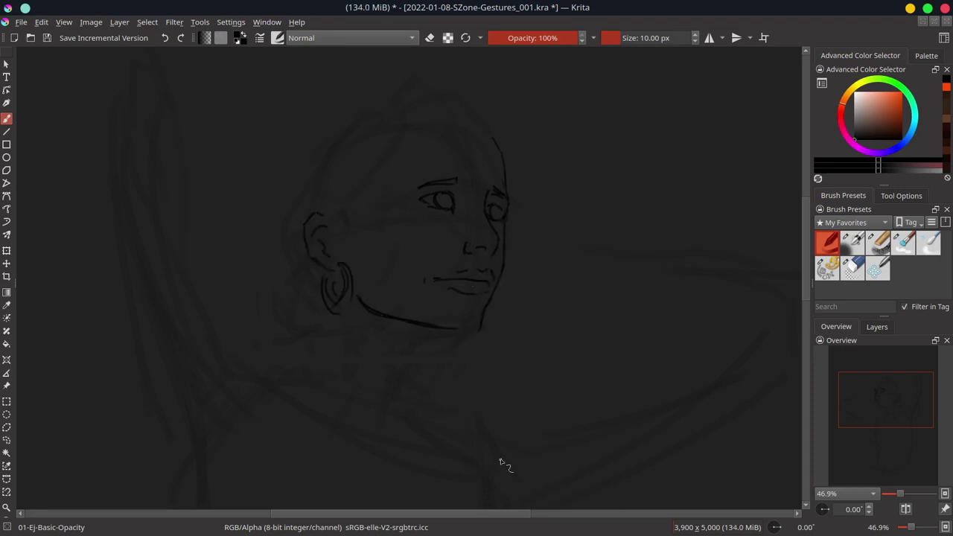
left_click(877, 326)
left_click(820, 399)
key("slash")
left_click_drag(361, 302, 388, 320)
key("ctrl+z")
key("ctrl+z")
key("ctrl+z")
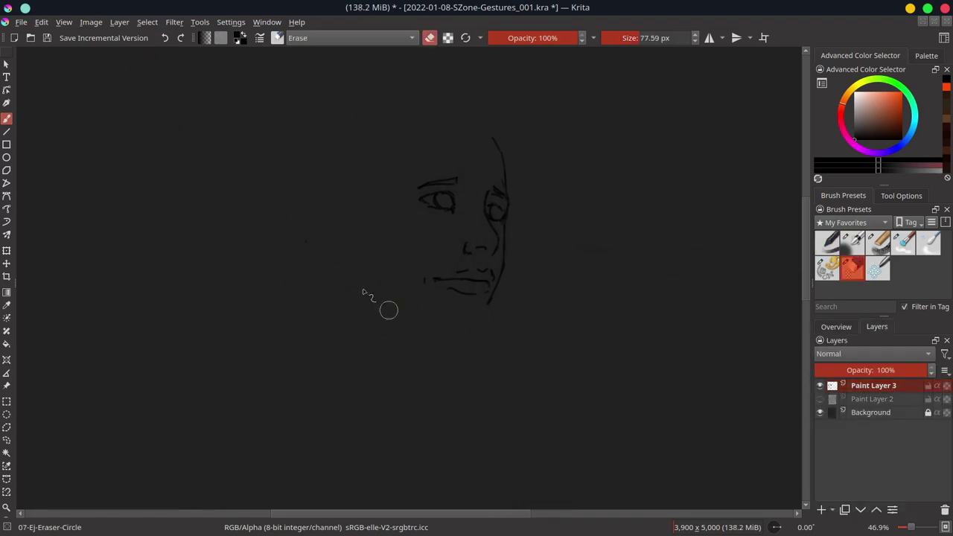
key("ctrl+z")
key("slash")
key("ctrl+z")
Redraw the jaw curve higher, draw the right eye and redraw the left brow higher
left_click_drag(345, 271, 417, 331)
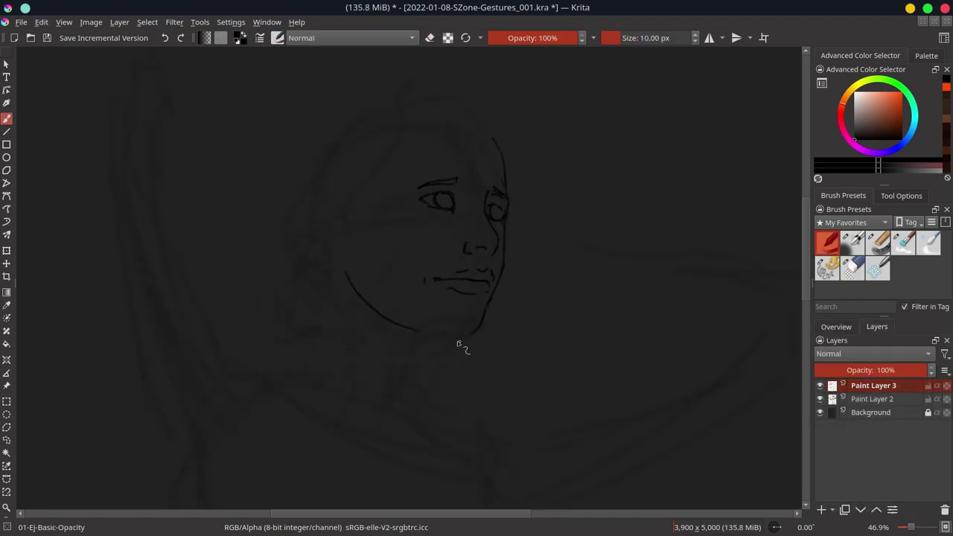
key("slash")
mouse_move(509, 203)
left_mouse_down()
mouse_move(492, 220)
mouse_move(505, 268)
left_mouse_up()
key("slash")
left_click_drag(486, 203, 497, 218)
key("slash")
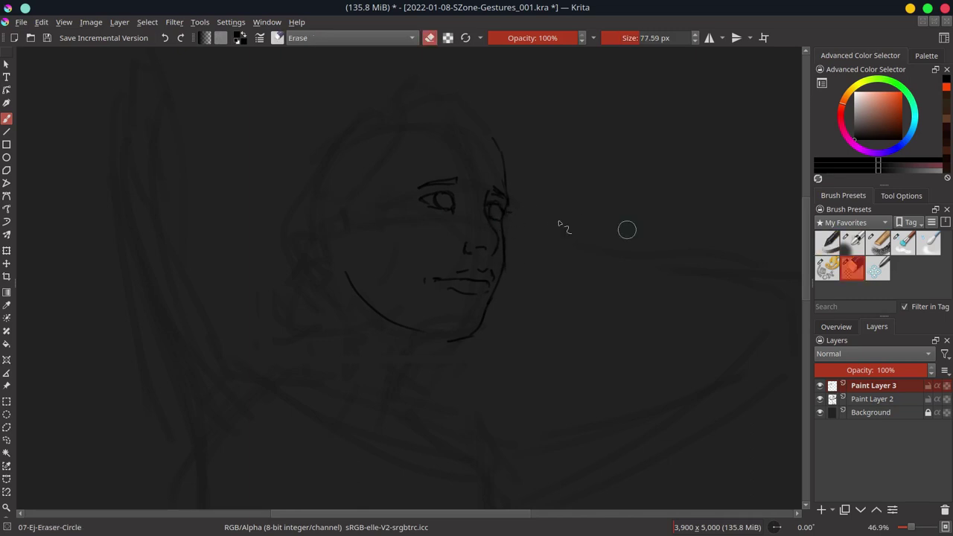
mouse_move(420, 186)
left_mouse_down()
mouse_move(458, 178)
mouse_move(457, 167)
left_mouse_up()
key("slash")
key("slash")
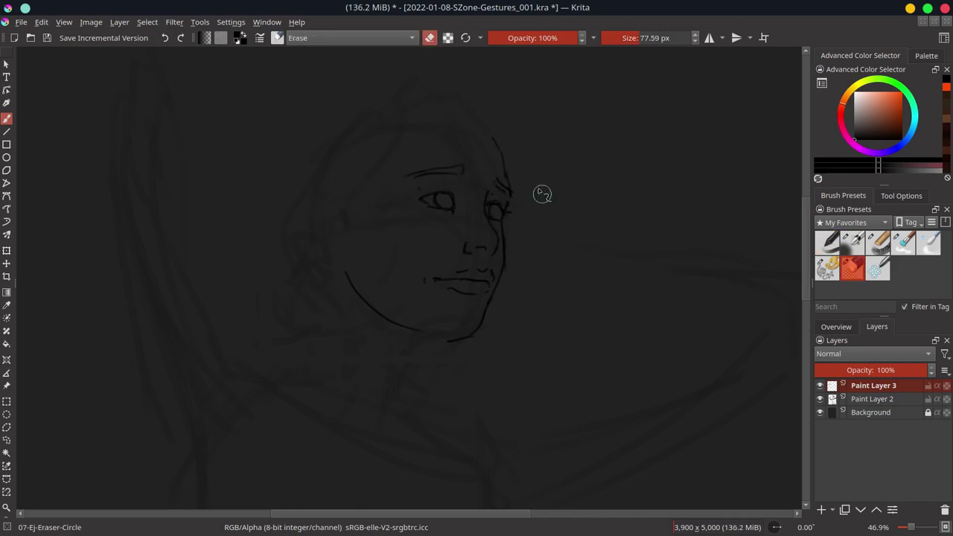
key("slash")
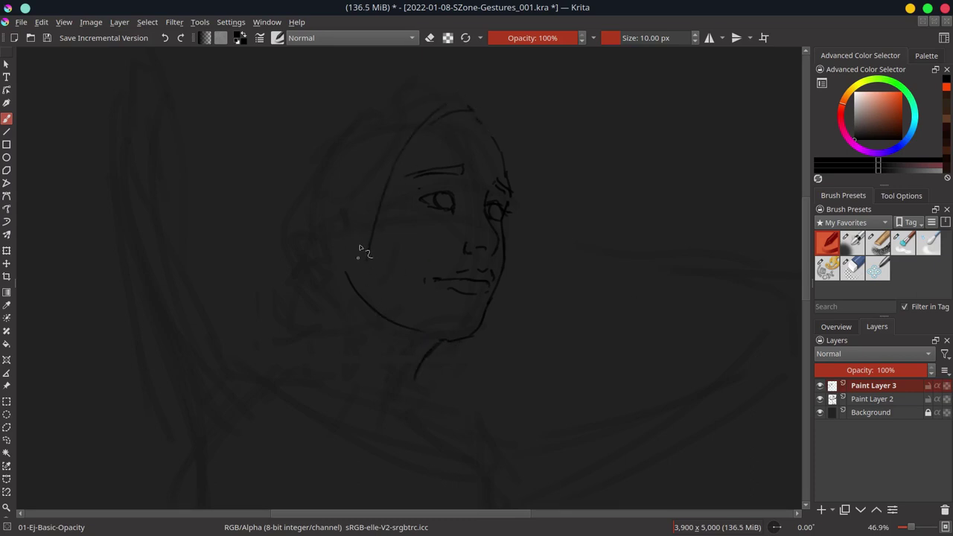
Draw the left face contour, the hair arc over the head and the left hair contour
left_click_drag(364, 227, 346, 311)
left_click_drag(313, 134, 477, 117)
left_click_drag(283, 203, 270, 262)
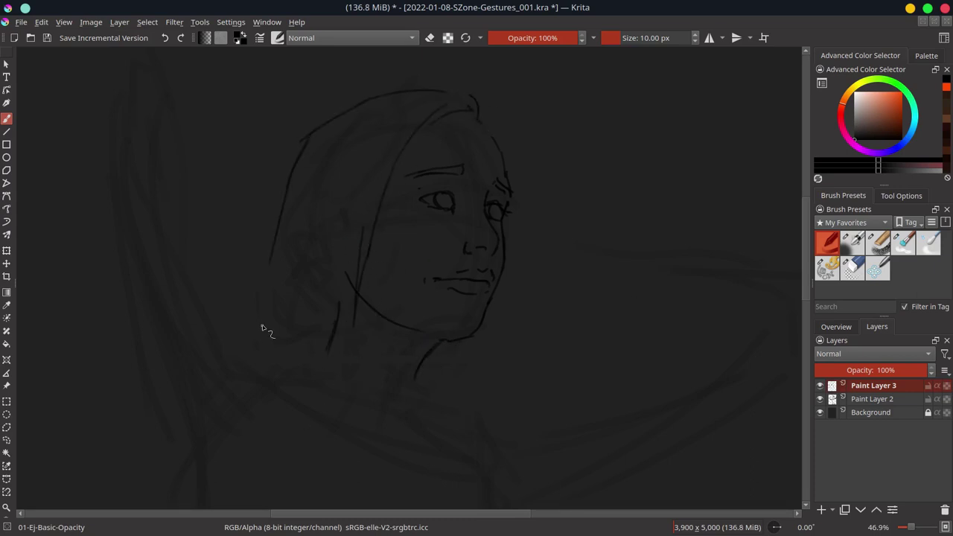
key("slash")
left_click(836, 255)
left_click_drag(283, 207, 286, 335)
left_click_drag(356, 224, 344, 286)
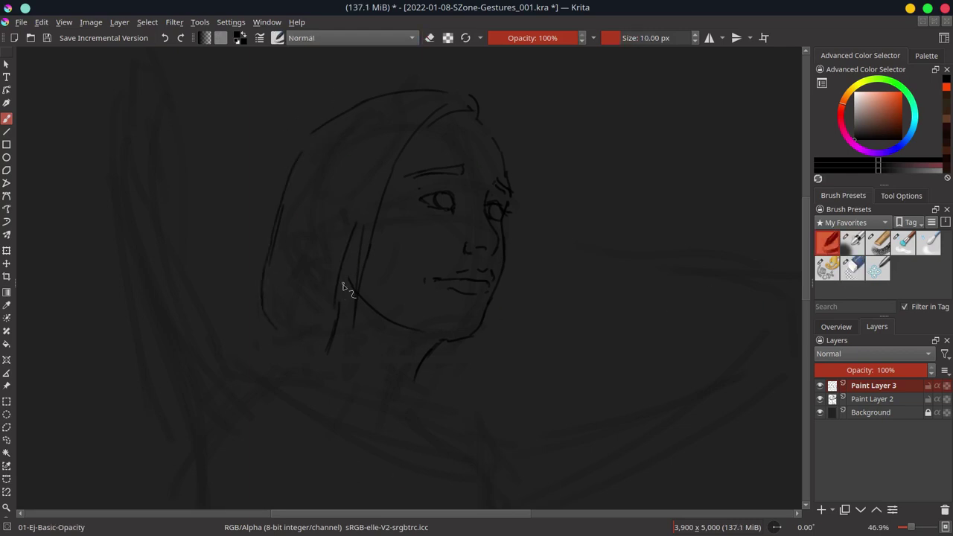
left_click_drag(272, 307, 322, 327)
Redraw the lines near the jaw and add the neck line and shoulder stroke
key("slash")
left_click_drag(356, 223, 333, 350)
key("slash")
left_click_drag(352, 205, 355, 326)
key("slash")
key("slash")
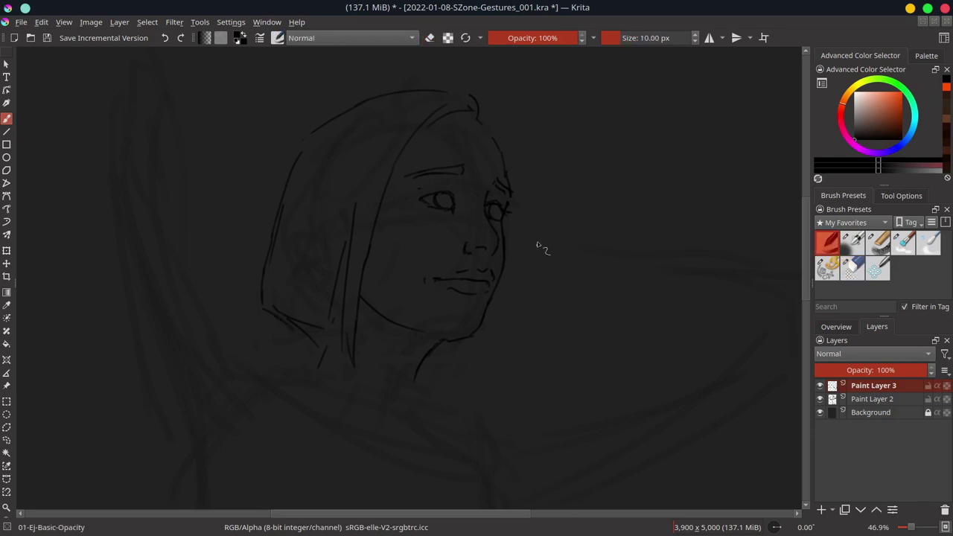
left_click_drag(502, 280, 514, 368)
left_click_drag(434, 360, 478, 370)
left_click_drag(488, 343, 485, 357)
scroll(522, 455, "down", 4)
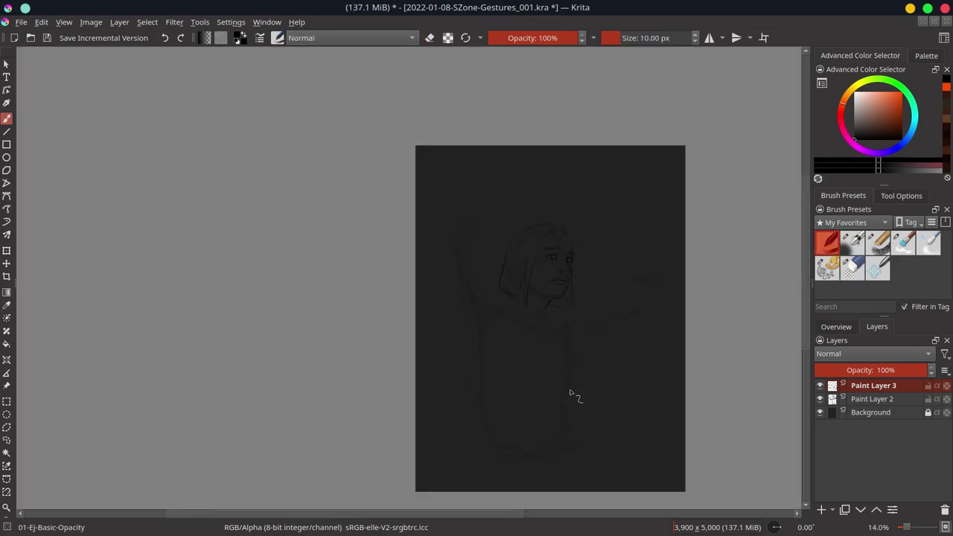
Save the document and strengthen the forearm outline of the right arm
key("ctrl+s")
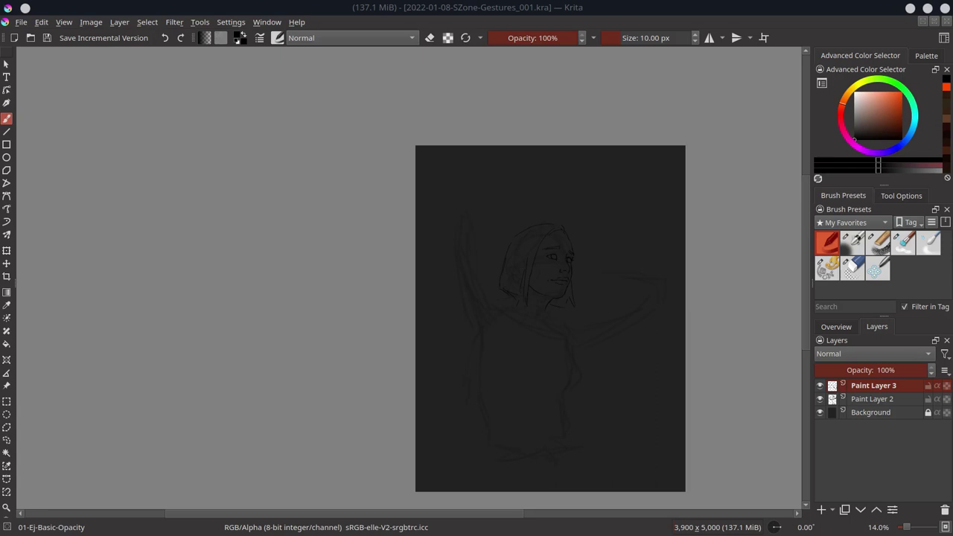
scroll(585, 375, "up", 5)
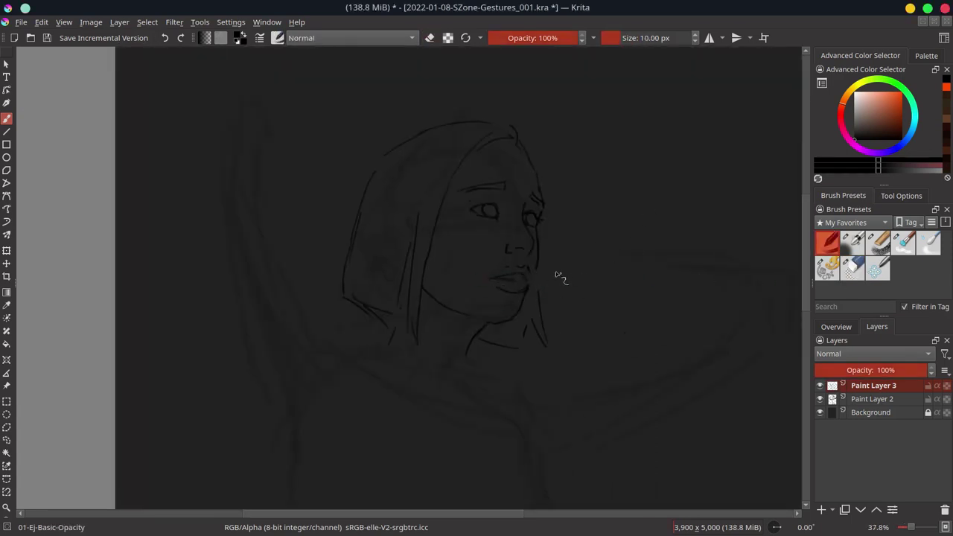
key("slash")
key("slash")
scroll(365, 357, "down", 1)
scroll(494, 286, "down", 2)
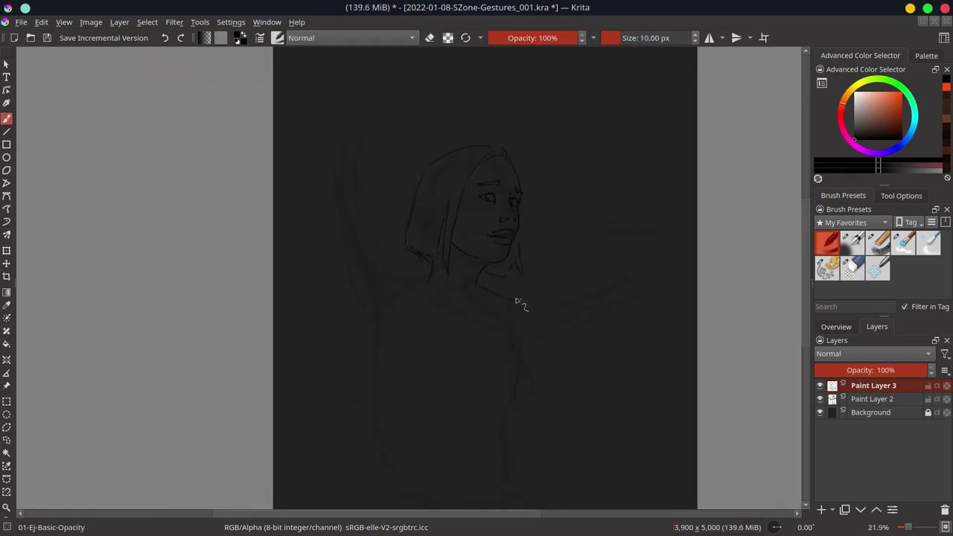
left_click_drag(543, 299, 624, 250)
left_click_drag(521, 359, 640, 280)
Sketch the outline of the raised left arm
key("e")
key("e")
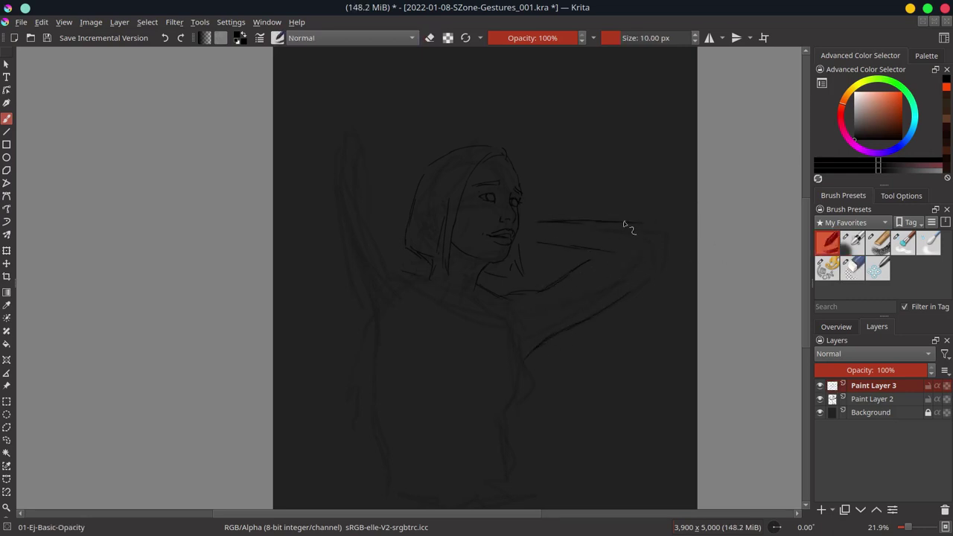
mouse_move(349, 123)
left_mouse_down()
mouse_move(334, 197)
mouse_move(381, 194)
mouse_move(409, 257)
left_mouse_up()
key("e")
scroll(564, 288, "down", 5)
Polygon-select a patch of stray lines, delete them, deselect, and return to the brush
left_click(6, 427)
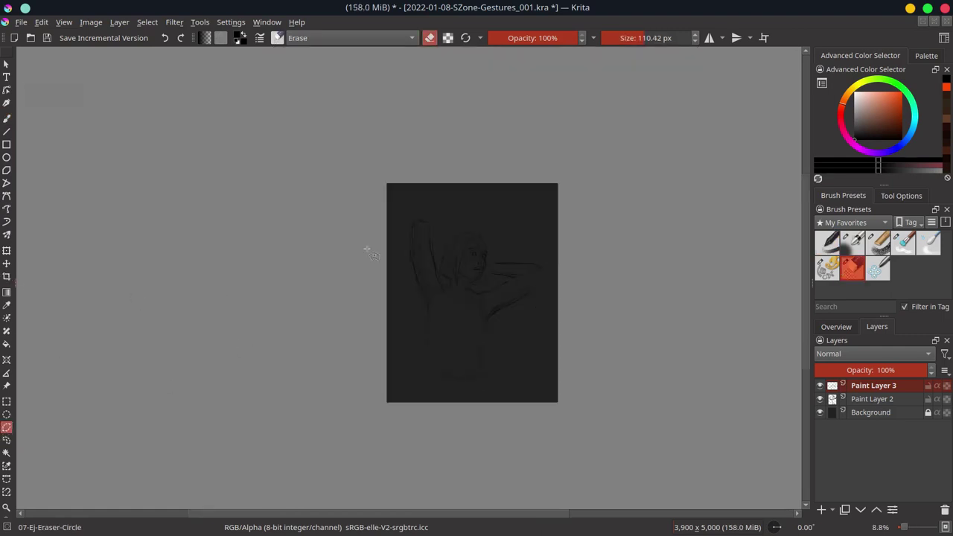
left_click(481, 213)
left_click(447, 224)
left_click(457, 289)
double_click(501, 232)
key("Delete")
key("ctrl+shift+a")
key("b")
key("/")
scroll(485, 273, "up", 5)
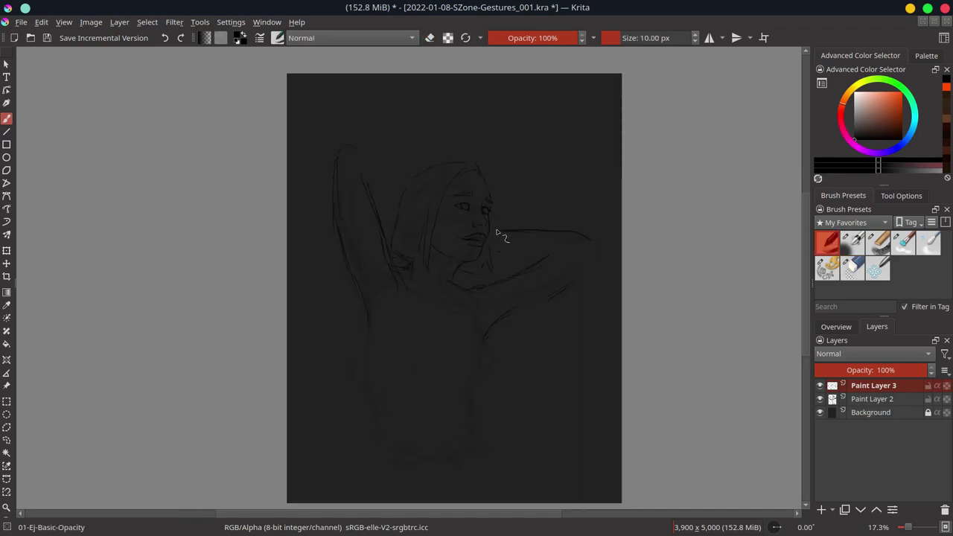
Darken the upper arm, extend the forearm, and sketch the raised arm, right elbow and armpit lines
left_click_drag(497, 230, 588, 236)
left_click_drag(498, 249, 559, 260)
mouse_move(354, 143)
left_mouse_down()
mouse_move(411, 172)
mouse_move(380, 156)
left_mouse_up()
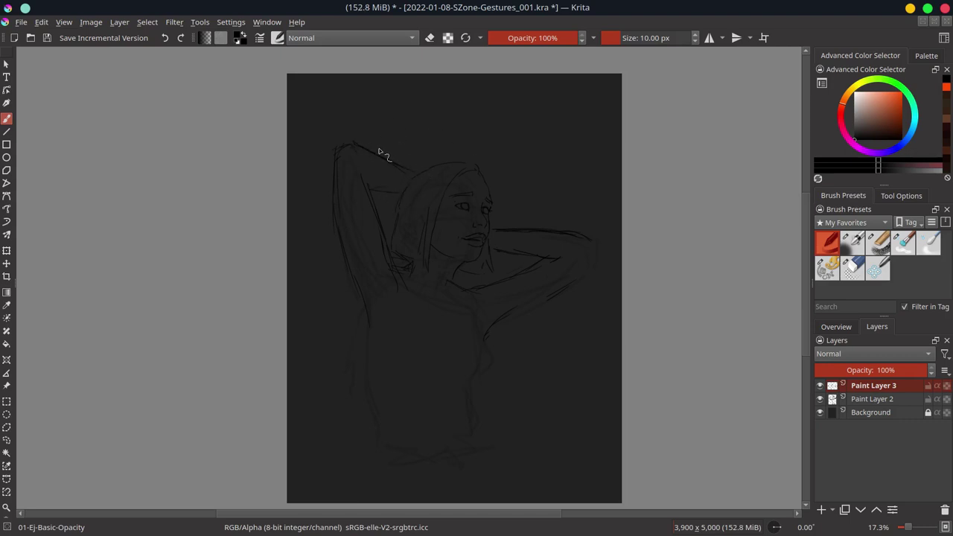
mouse_move(590, 240)
left_mouse_down()
mouse_move(600, 262)
mouse_move(508, 277)
left_mouse_up()
left_click_drag(430, 271, 445, 322)
Draw the left, right and centre torso contours and the hand behind the head
left_click_drag(367, 328, 400, 464)
left_click_drag(499, 388, 500, 454)
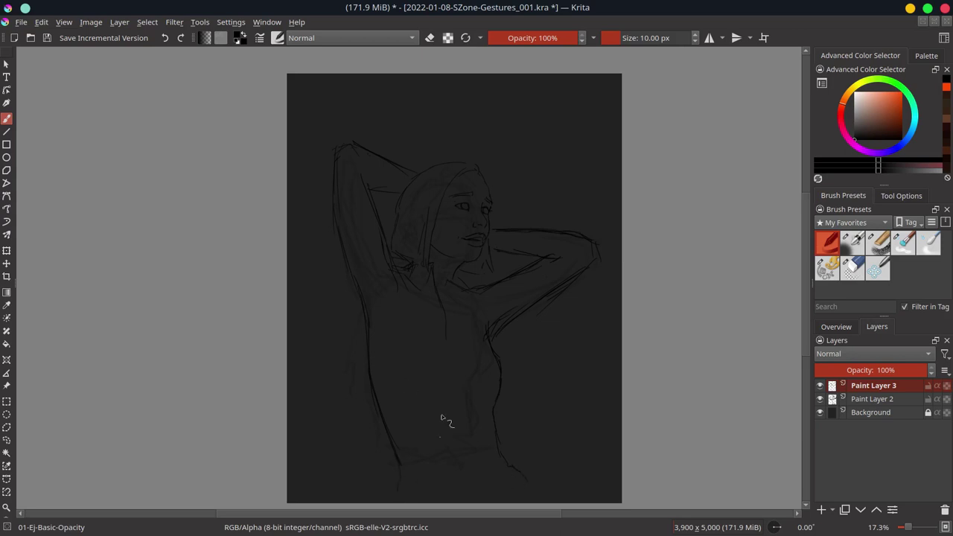
mouse_move(446, 289)
left_mouse_down()
mouse_move(463, 308)
mouse_move(465, 450)
left_mouse_up()
key("slash")
key("slash")
left_click_drag(533, 253, 569, 251)
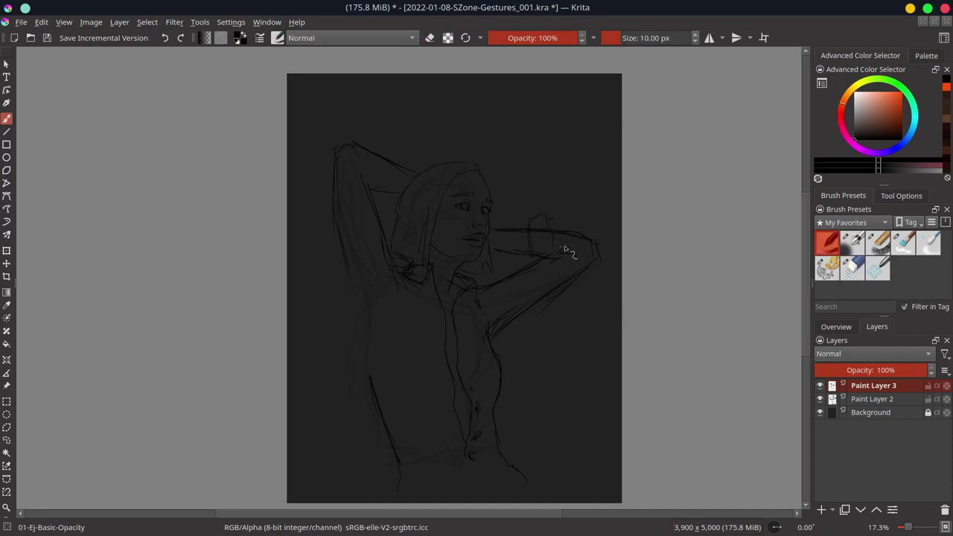
key("slash")
key("slash")
left_click_drag(521, 257, 595, 239)
Sketch the lower torso and waistband, the raised left elbow and the head-top contour
left_click_drag(394, 400, 424, 415)
left_click_drag(437, 492, 512, 482)
mouse_move(325, 158)
left_mouse_down()
mouse_move(371, 183)
mouse_move(336, 189)
left_mouse_up()
mouse_move(434, 127)
left_mouse_down()
mouse_move(451, 123)
mouse_move(461, 157)
left_mouse_up()
Erase the recent head-top and arm lines and faint lines at the top of the head
key("ctrl+z")
key("e")
left_click_drag(390, 180, 410, 170)
key("e")
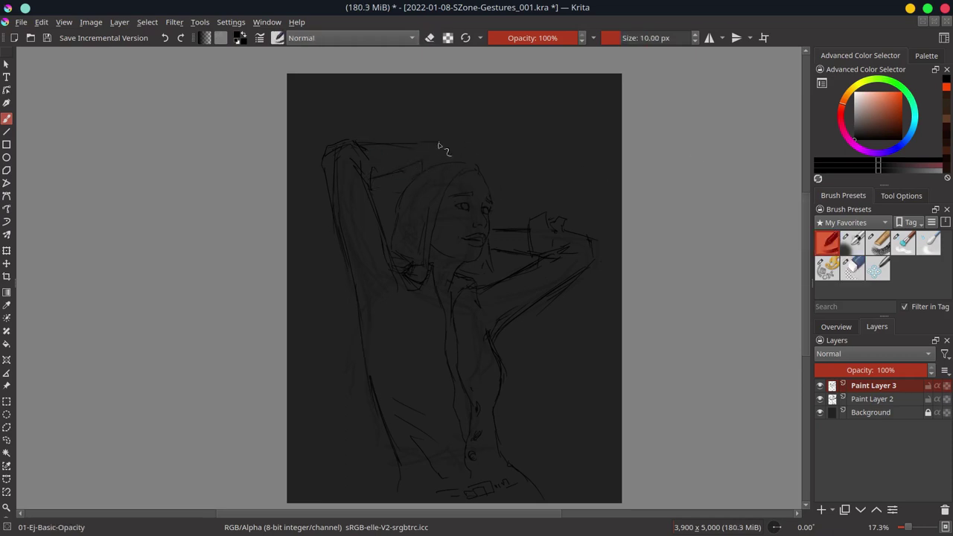
key("e")
left_click_drag(383, 149, 389, 196)
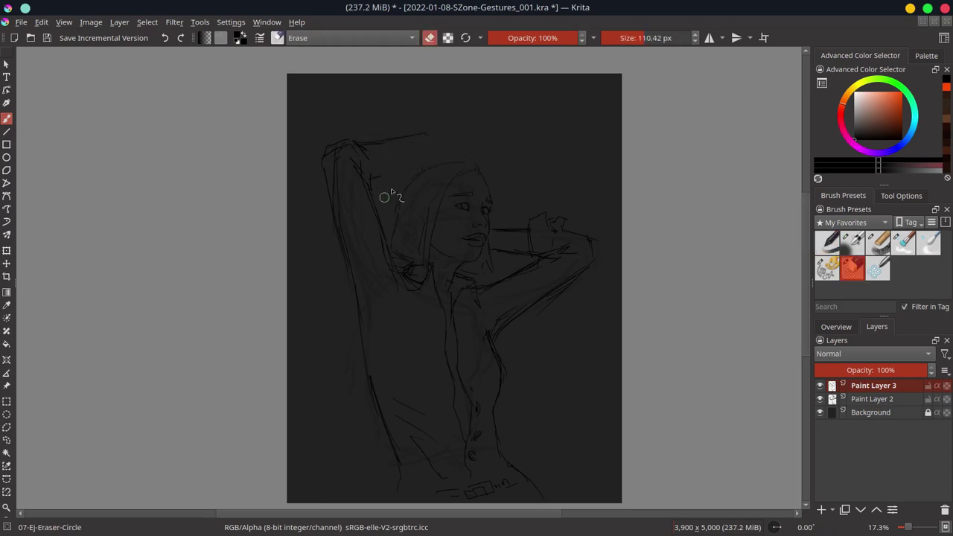
key("e")
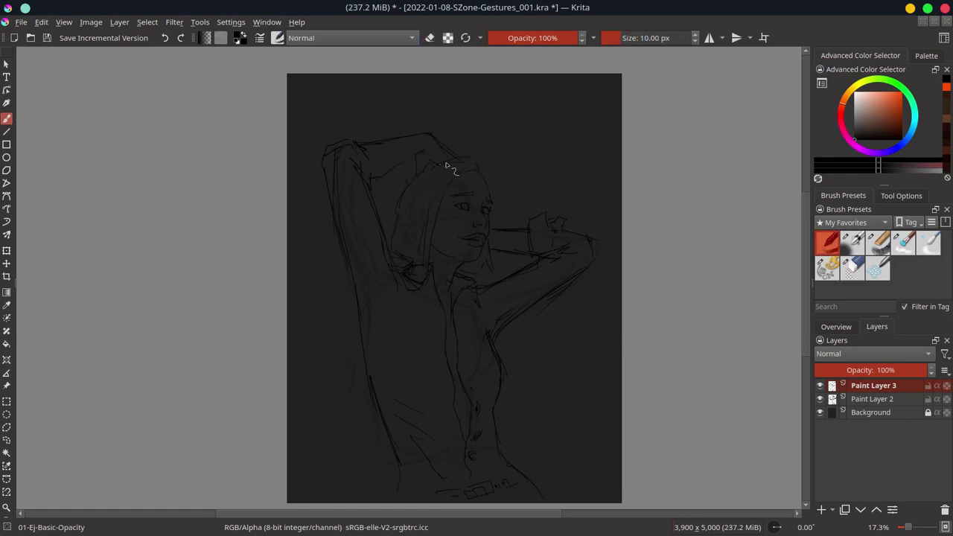
Check the mirrored overview, save, and add Paint Layer 4 above the sketch
left_click(835, 326)
left_click(905, 509)
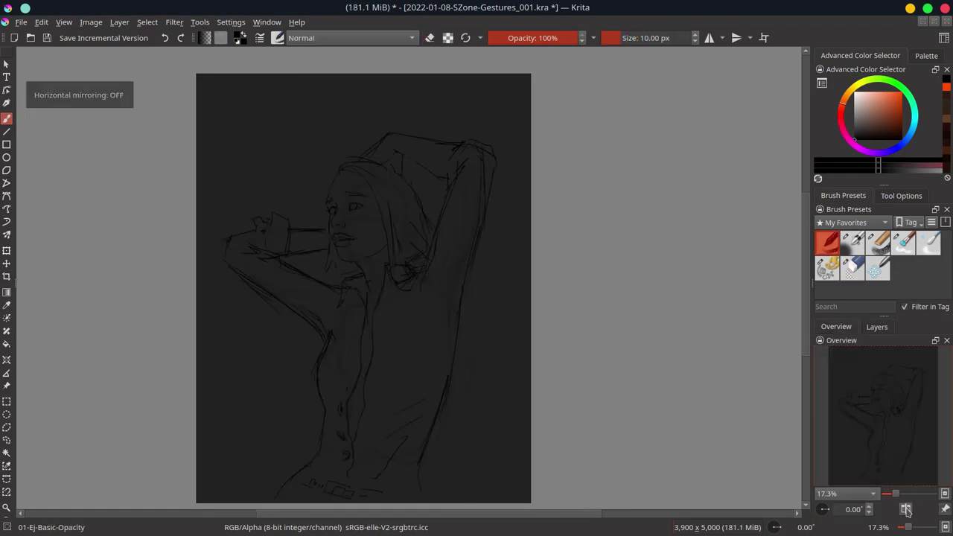
key("ctrl+s")
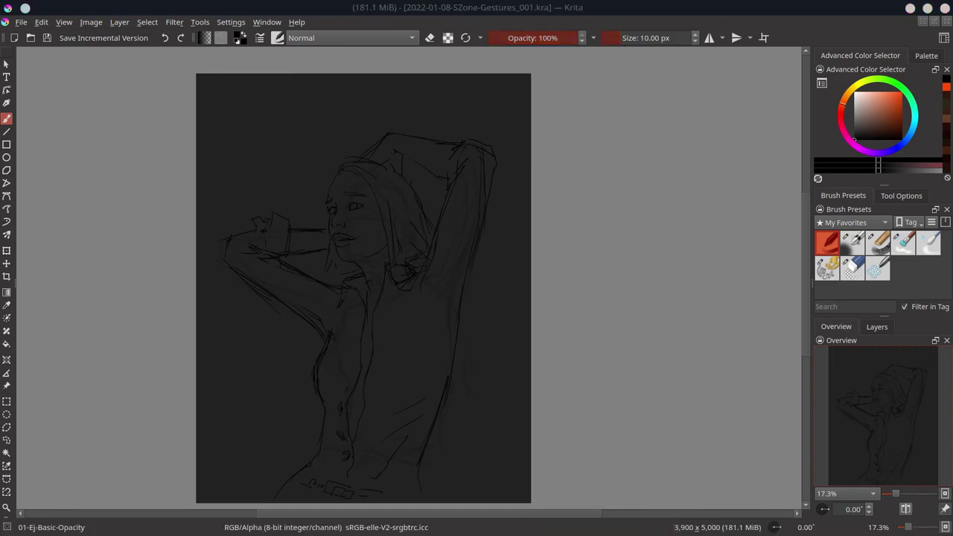
left_click(876, 326)
key("Insert")
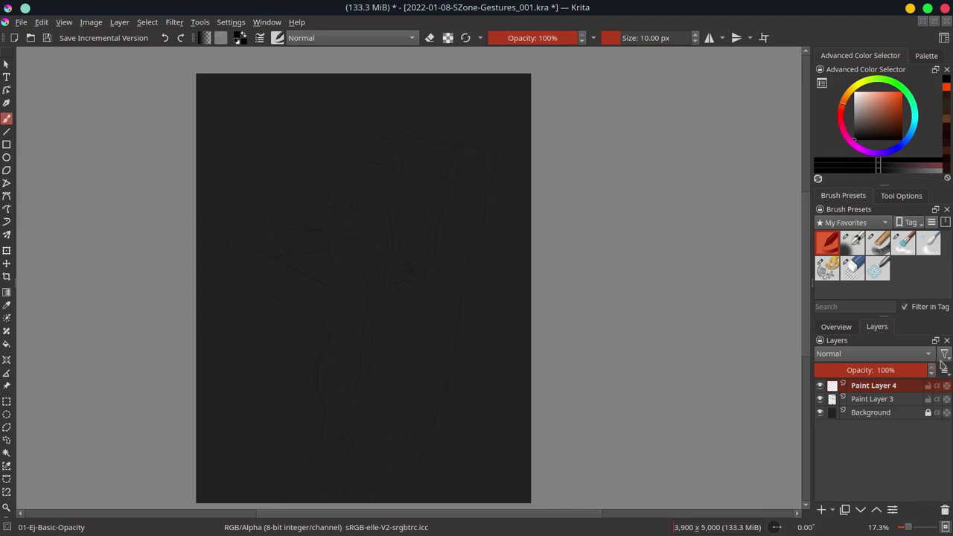
Ink the eyebrow, nose and eye outline on Paint Layer 4
scroll(427, 264, "up", 3)
mouse_move(359, 133)
left_mouse_down()
mouse_move(319, 221)
mouse_move(339, 210)
left_mouse_up()
left_click_drag(377, 193, 435, 198)
mouse_move(344, 235)
left_mouse_down()
mouse_move(336, 282)
mouse_move(350, 298)
mouse_move(375, 297)
left_mouse_up()
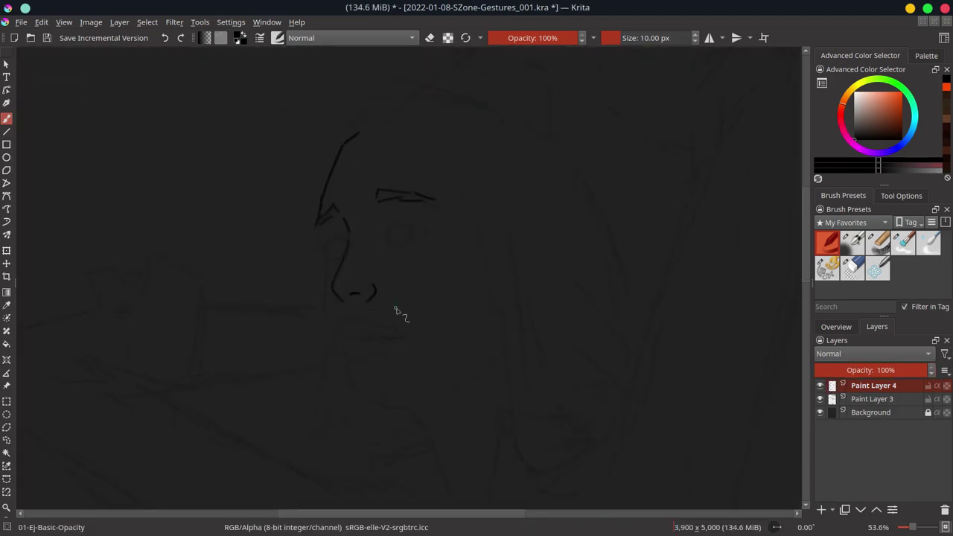
mouse_move(389, 237)
left_mouse_down()
mouse_move(395, 227)
mouse_move(421, 230)
left_mouse_up()
left_click_drag(317, 253, 330, 250)
Draw the jawline down to the chin and define the lips
mouse_move(326, 302)
left_mouse_down()
mouse_move(395, 408)
mouse_move(472, 376)
left_mouse_up()
left_click_drag(393, 408, 448, 484)
mouse_move(347, 335)
left_mouse_down()
mouse_move(382, 341)
mouse_move(343, 341)
mouse_move(411, 325)
left_mouse_up()
mouse_move(340, 323)
left_mouse_down()
mouse_move(348, 342)
mouse_move(398, 336)
left_mouse_up()
left_click(418, 327)
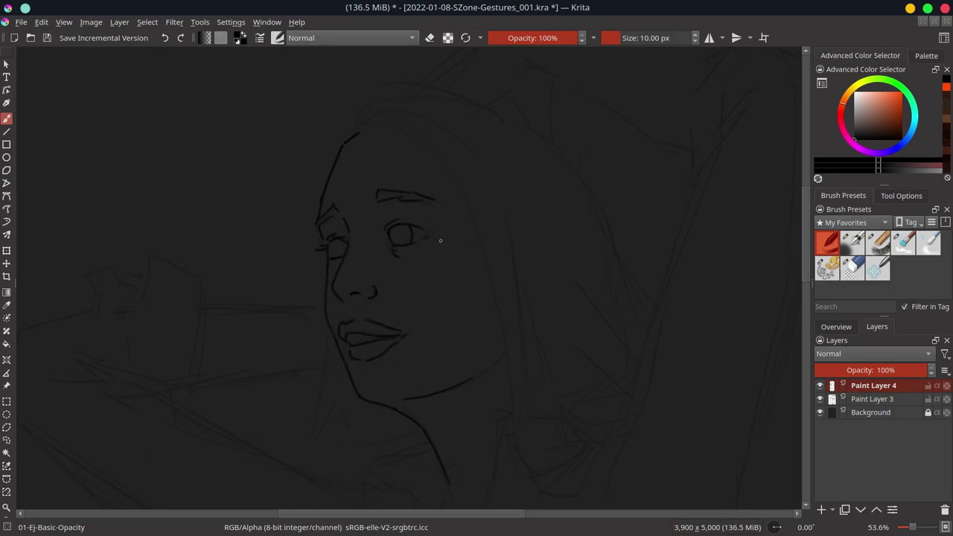
Hide the rough sketch and draw hair over the head, plus the neck and collar lines
left_click(819, 399)
mouse_move(411, 124)
left_mouse_down()
mouse_move(496, 239)
mouse_move(509, 401)
left_mouse_up()
left_click_drag(524, 272, 516, 406)
mouse_move(353, 131)
left_mouse_down()
mouse_move(366, 102)
mouse_move(484, 110)
mouse_move(652, 283)
left_mouse_up()
left_click_drag(330, 332, 350, 461)
left_click_drag(422, 432, 388, 450)
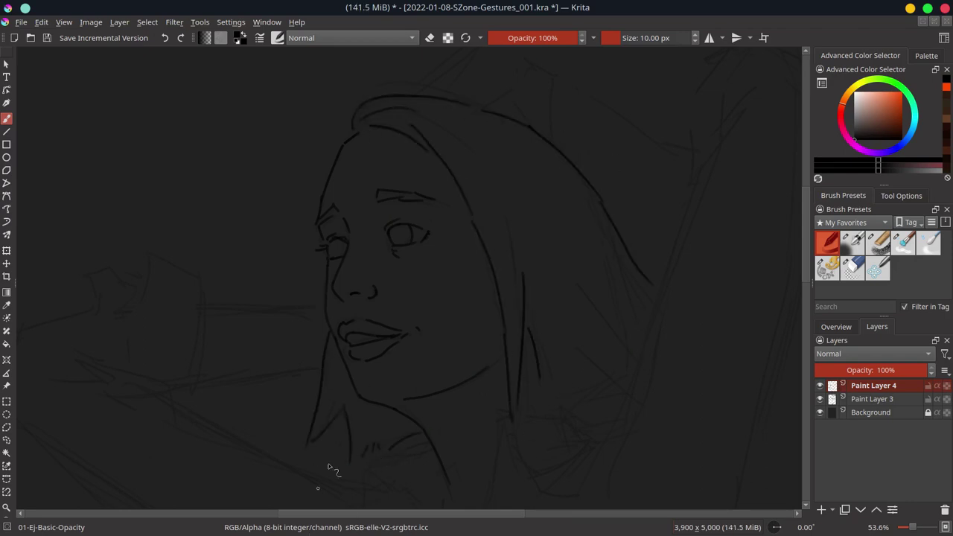
Erase the right-eye stroke with the sketch layer hidden, then return to the basic brush
left_click(820, 399)
left_click(819, 399)
left_click(852, 268)
mouse_move(388, 233)
left_mouse_down()
mouse_move(424, 237)
mouse_move(427, 223)
left_mouse_up()
left_click(819, 399)
left_click(826, 242)
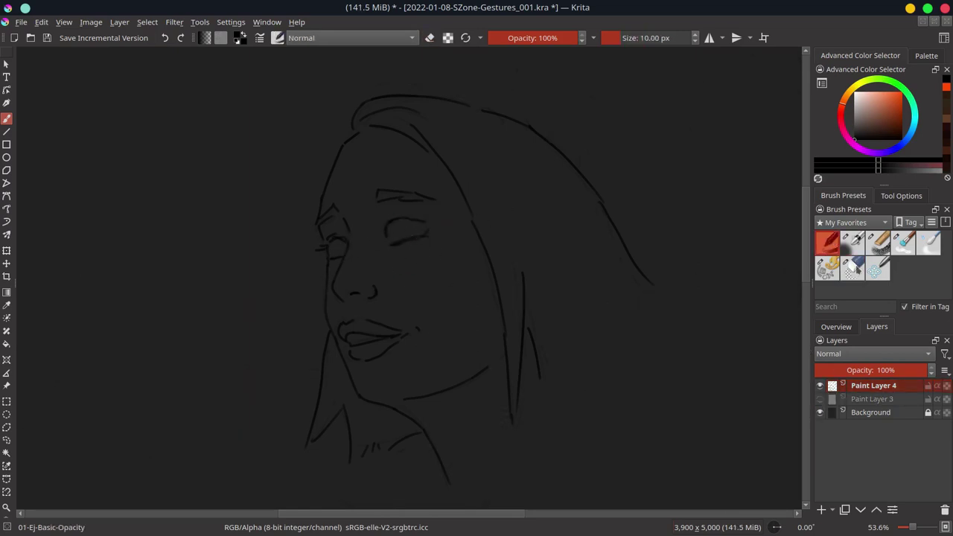
Draw a new eyebrow above the eyes
key("slash")
key("slash")
key("slash")
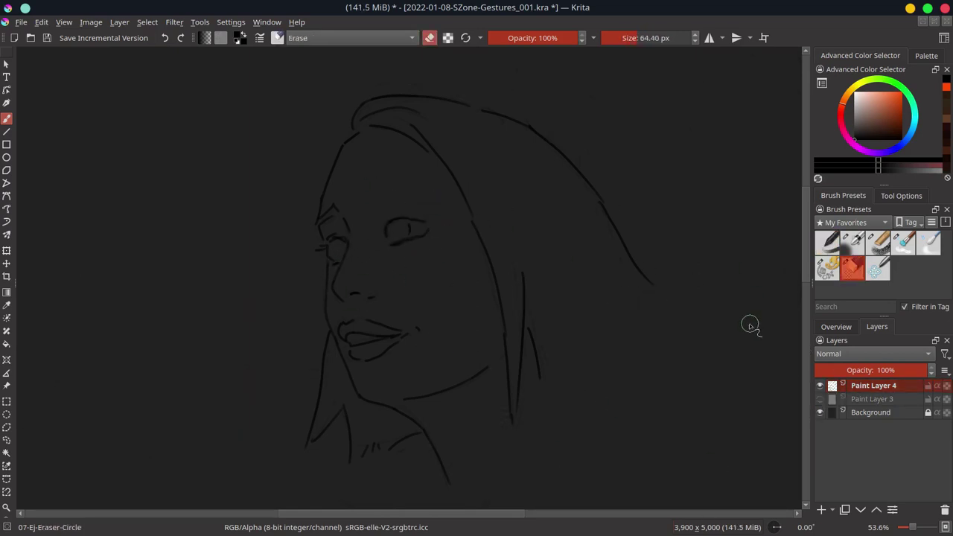
key("slash")
left_click_drag(367, 194, 427, 184)
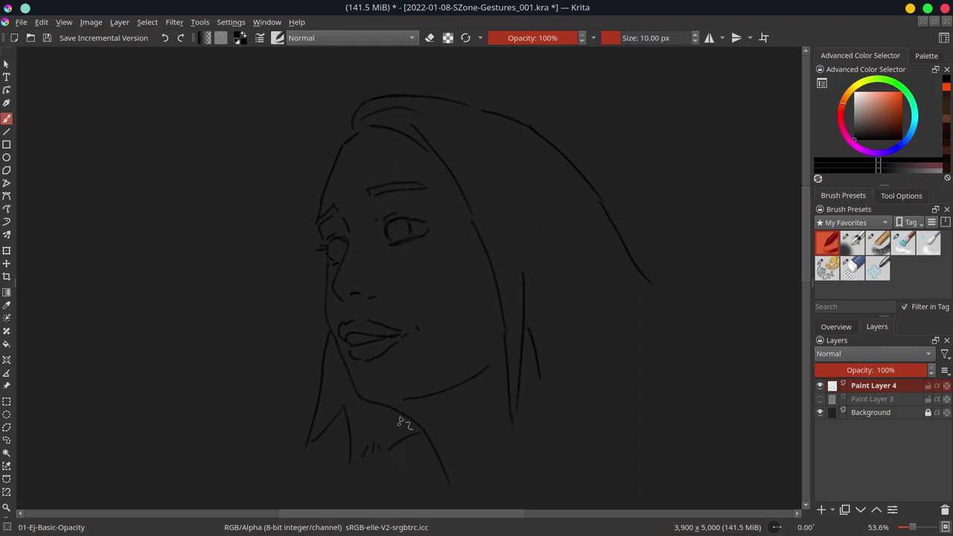
key("slash")
Erase the top hairline strokes and redraw the hair across the top of the head
left_click_drag(369, 123, 447, 119)
left_click_drag(364, 101, 469, 104)
left_click_drag(483, 112, 588, 182)
key("slash")
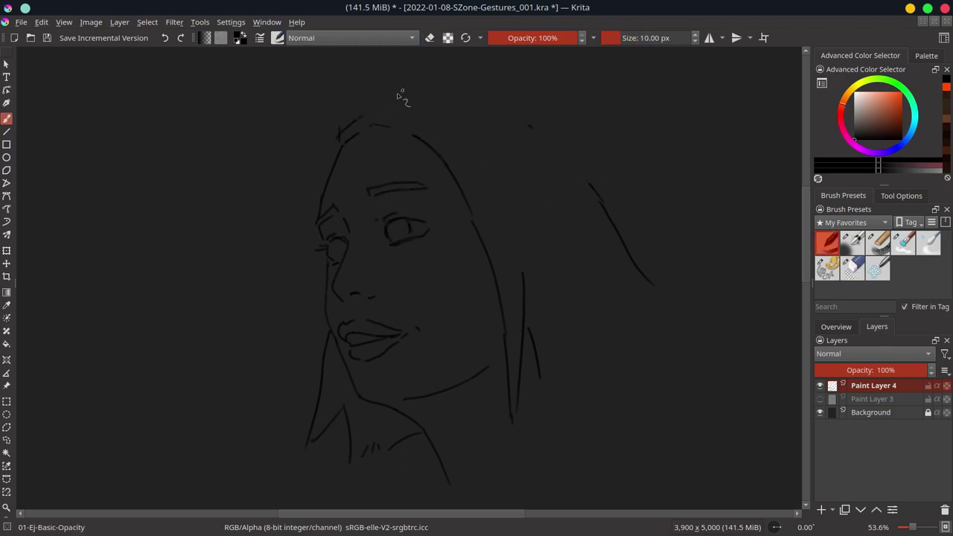
left_click_drag(341, 134, 527, 127)
key("ctrl+z")
left_click_drag(337, 138, 580, 165)
scroll(566, 266, "down", 5)
Save the document as 2022-01-08-Pose_000.kra
key("ctrl+s")
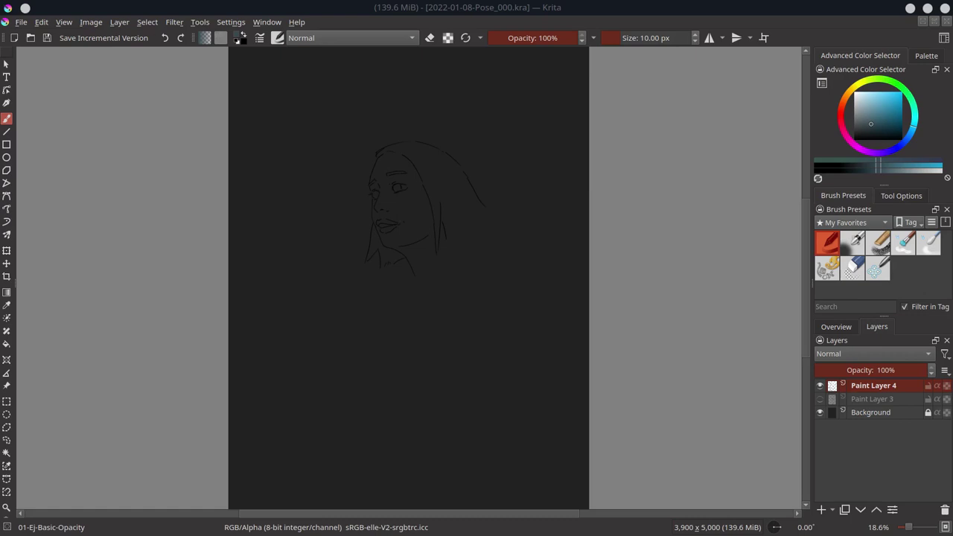
Mirror the canvas view horizontally and toggle layer visibility to compare the drawings
left_click(836, 326)
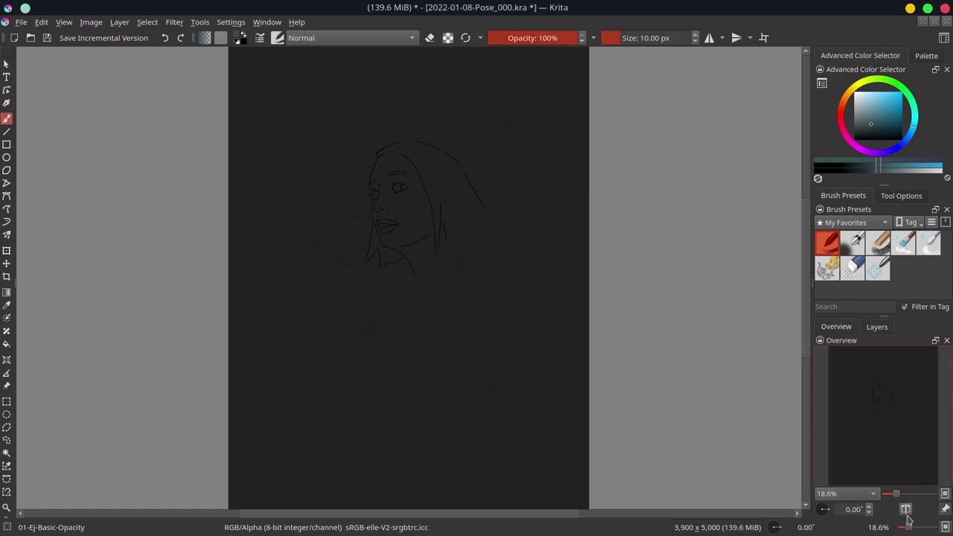
left_click(907, 512)
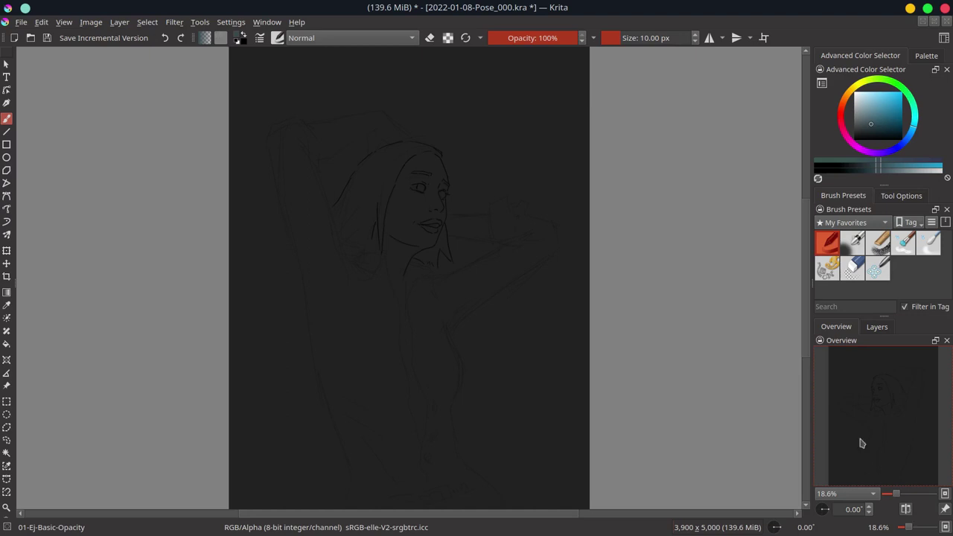
left_click(875, 326)
left_click(821, 400)
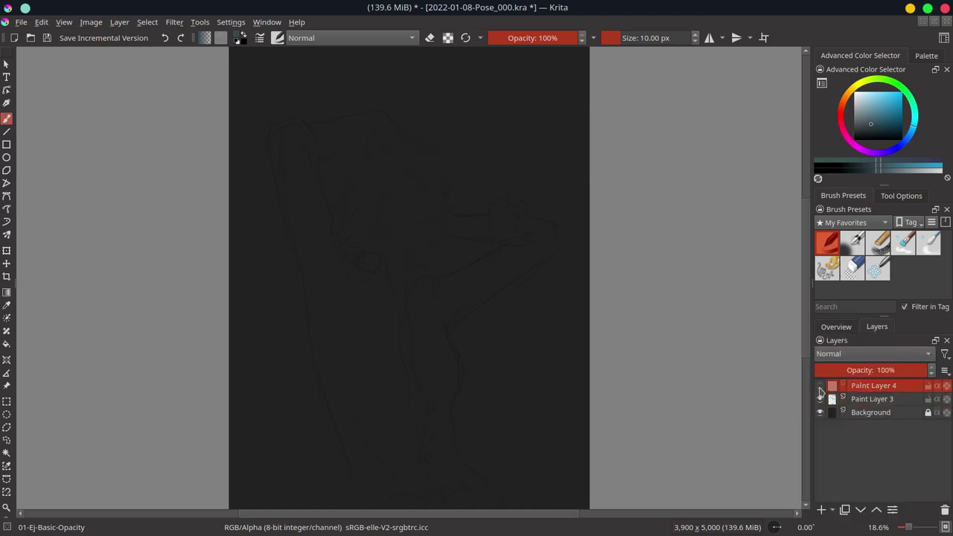
left_click(820, 386)
Select all on Paint Layer 4 and delete its contents
left_click(146, 21)
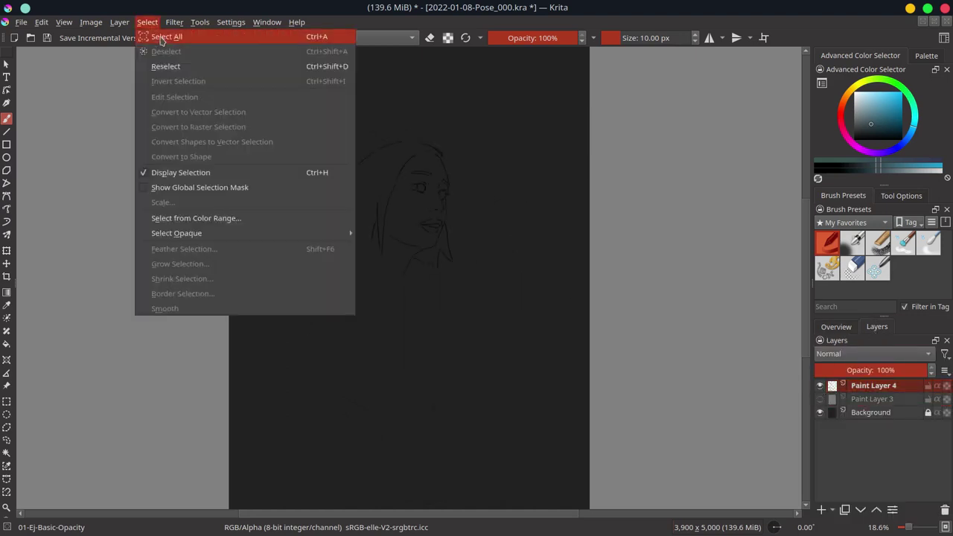
left_click(160, 35)
key("Delete")
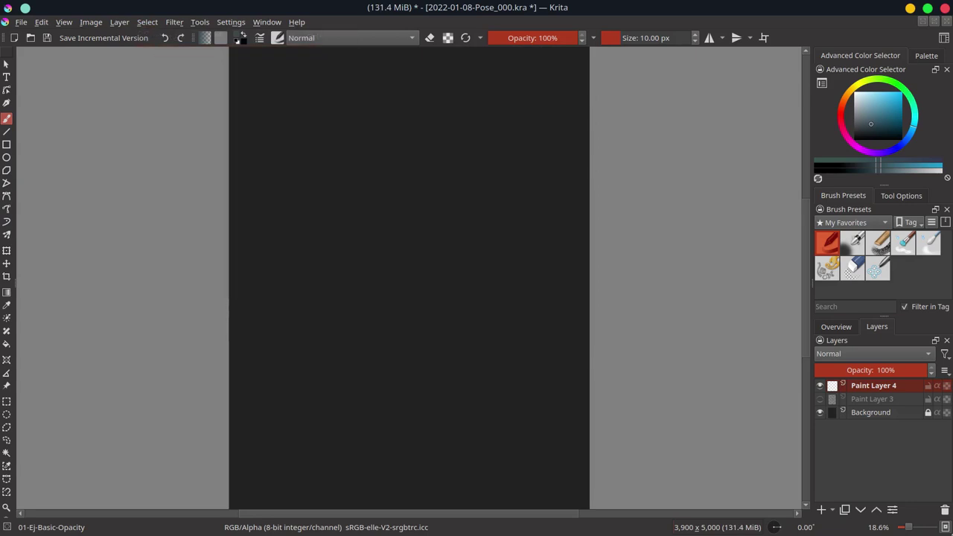
Sketch the top of the head, the face outline and a nose line
scroll(451, 261, "up", 3)
left_click_drag(347, 319, 408, 355)
mouse_move(357, 175)
left_mouse_down()
mouse_move(447, 160)
mouse_move(469, 173)
left_mouse_up()
mouse_move(483, 208)
left_mouse_down()
mouse_move(487, 323)
mouse_move(459, 357)
mouse_move(402, 358)
left_mouse_up()
left_click_drag(446, 236, 462, 276)
left_click_drag(436, 266, 417, 274)
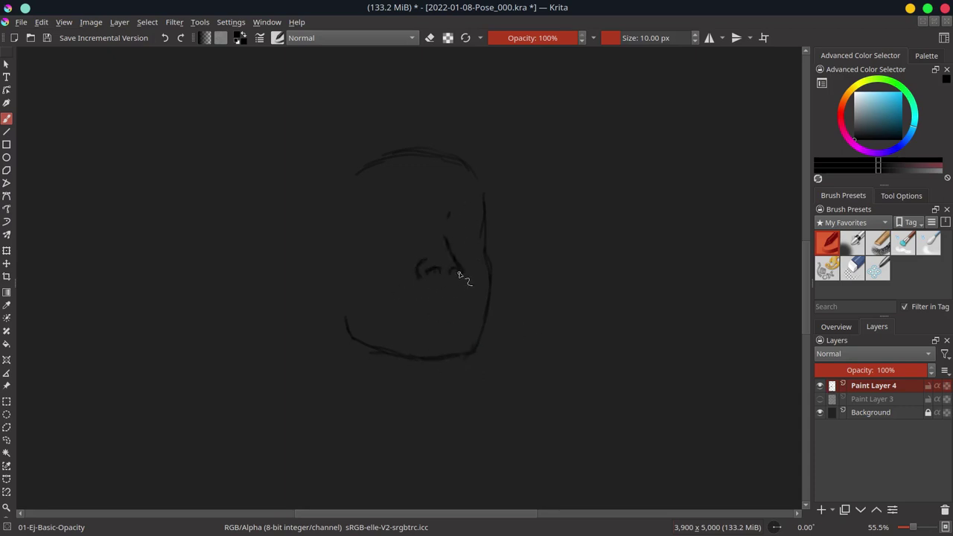
Erase the old sketch strokes from the face
key("e")
left_click_drag(357, 160, 484, 320)
left_click_drag(425, 336, 350, 320)
key("e")
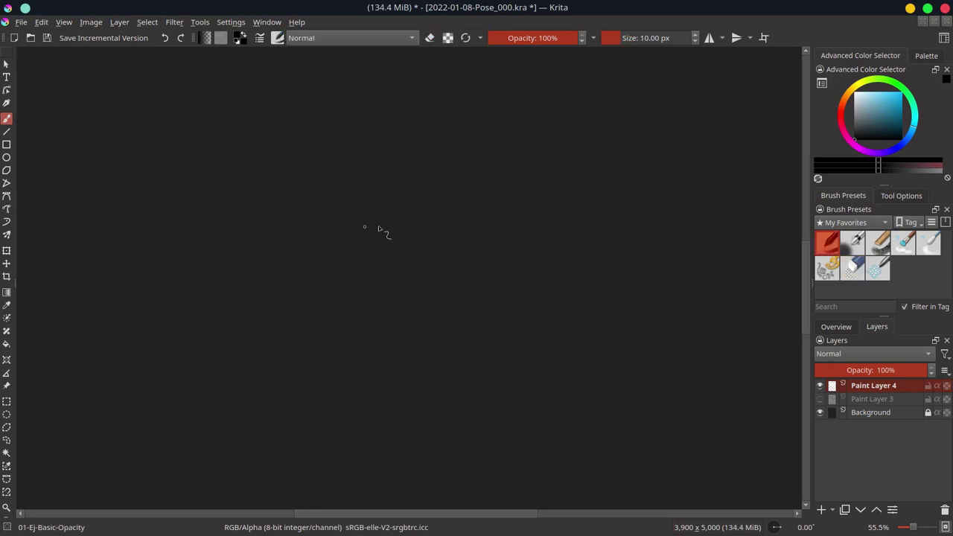
Sketch the nose bridge, tip and nostrils, and the lips below
mouse_move(439, 192)
left_mouse_down()
mouse_move(433, 224)
mouse_move(453, 264)
left_mouse_up()
left_click_drag(413, 258, 396, 283)
mouse_move(453, 261)
left_mouse_down()
mouse_move(462, 284)
mouse_move(410, 273)
left_mouse_up()
mouse_move(374, 319)
left_mouse_down()
mouse_move(452, 311)
mouse_move(469, 333)
mouse_move(360, 333)
left_mouse_up()
mouse_move(404, 328)
left_mouse_down()
mouse_move(424, 328)
mouse_move(370, 341)
mouse_move(438, 370)
left_mouse_up()
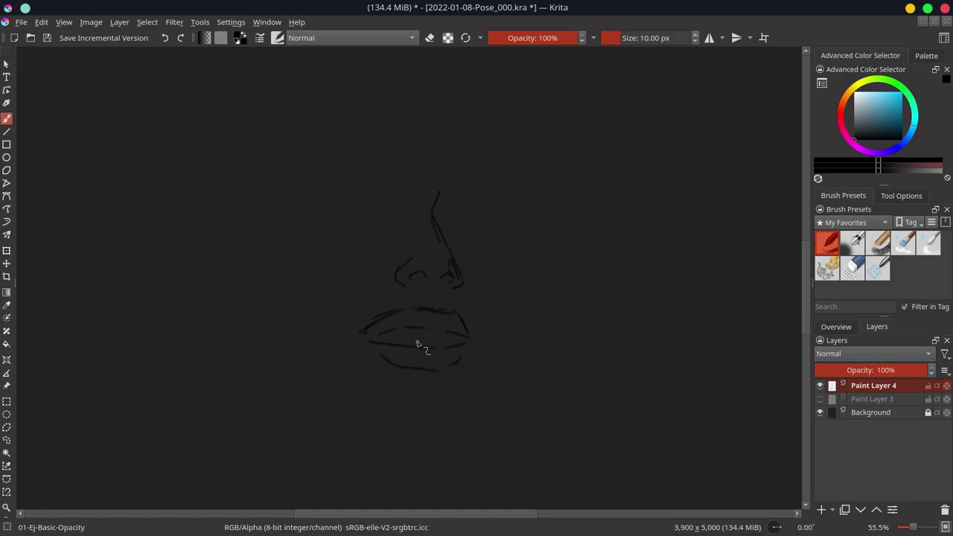
left_click(447, 178)
Sketch both eyes with lashes and irises
left_click_drag(297, 196, 356, 180)
left_click_drag(304, 215, 340, 216)
left_click_drag(447, 227, 498, 231)
mouse_move(449, 210)
left_mouse_down()
mouse_move(487, 195)
mouse_move(515, 219)
mouse_move(476, 220)
left_mouse_up()
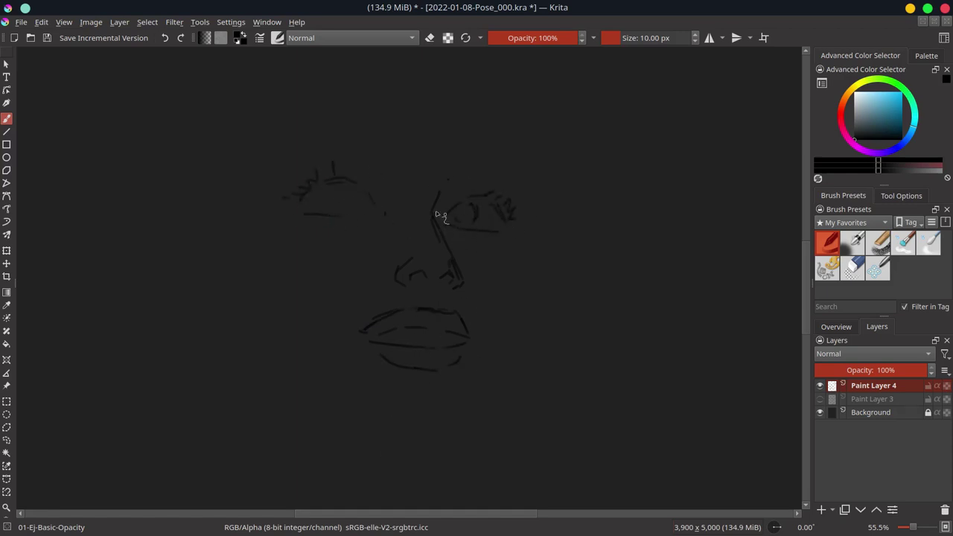
mouse_move(331, 188)
left_mouse_down()
mouse_move(332, 202)
mouse_move(319, 203)
left_mouse_up()
Draw arched brows over both eyes and nudge them slightly lower with a transform
left_click_drag(390, 124, 392, 134)
left_click_drag(274, 138, 388, 124)
mouse_move(456, 146)
left_mouse_down()
mouse_move(521, 158)
mouse_move(492, 157)
left_mouse_up()
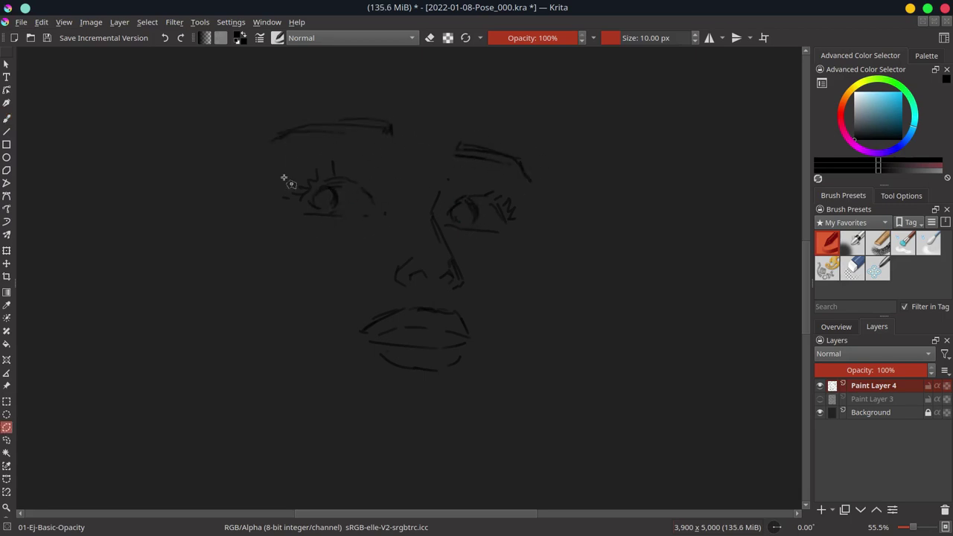
left_click_drag(283, 181, 340, 100)
key("ctrl+t")
left_click_drag(362, 161, 362, 171)
key("Return")
Sketch the head outline and the jaw curving into the chin
key("minus")
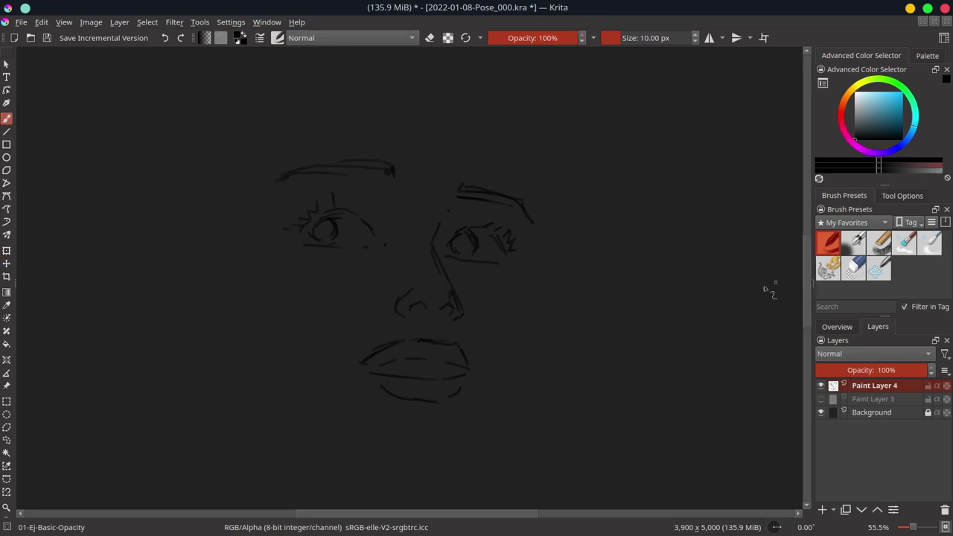
left_click_drag(463, 102, 506, 136)
left_click_drag(414, 95, 447, 98)
left_click_drag(514, 150, 537, 223)
scroll(493, 367, "down", 1)
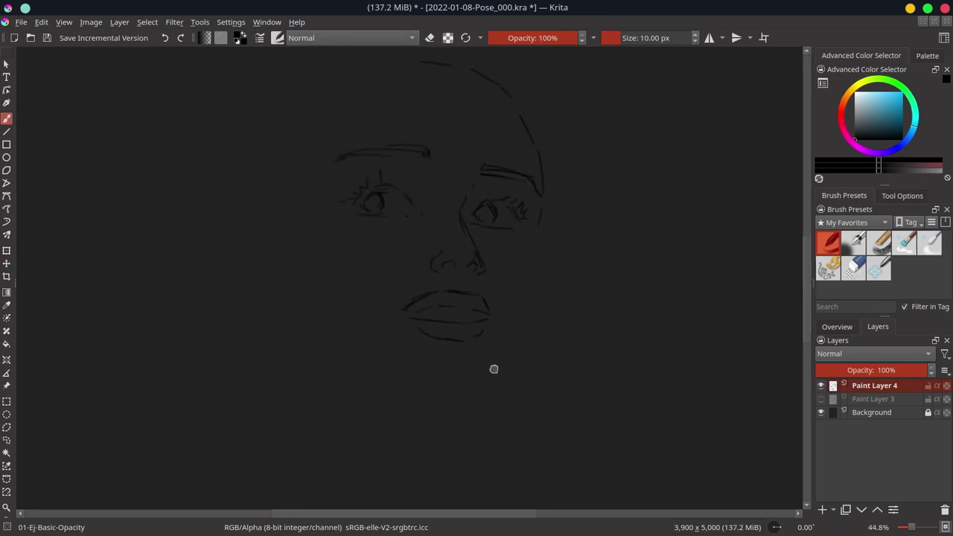
left_click_drag(421, 399, 457, 402)
left_click_drag(543, 250, 446, 407)
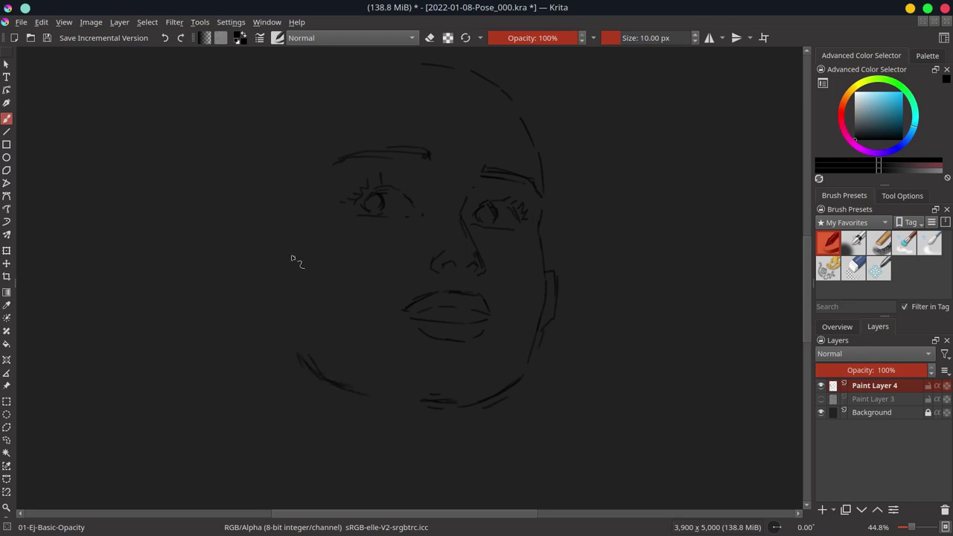
Sketch the neck and hair down the right side, then start scaling the face down
mouse_move(318, 280)
left_mouse_down()
mouse_move(374, 317)
mouse_move(342, 266)
left_mouse_up()
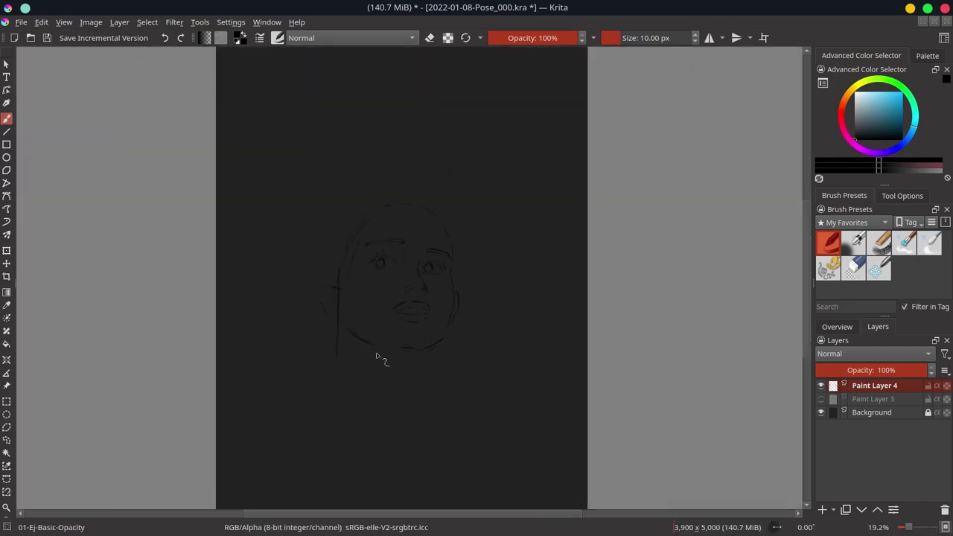
left_click_drag(415, 352, 406, 396)
left_click_drag(452, 225, 461, 376)
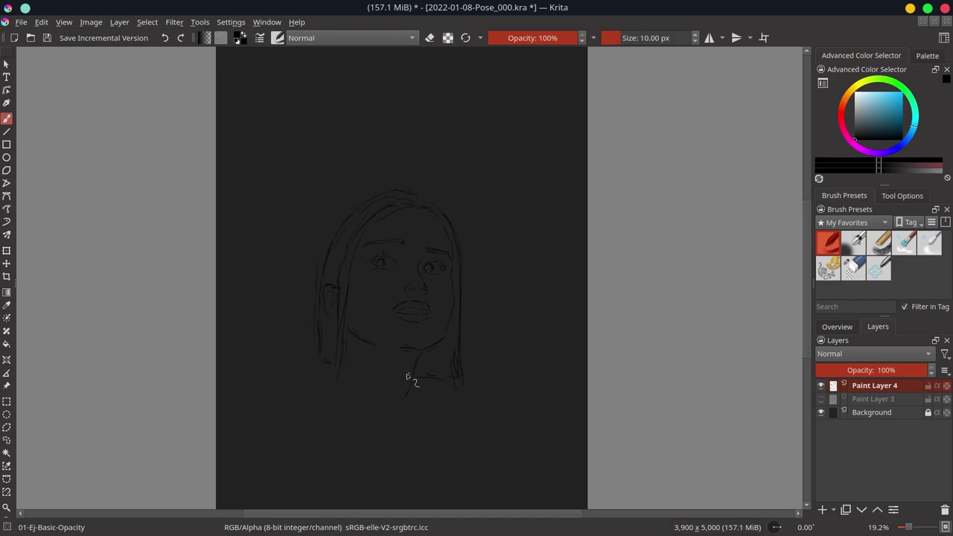
key("ctrl+t")
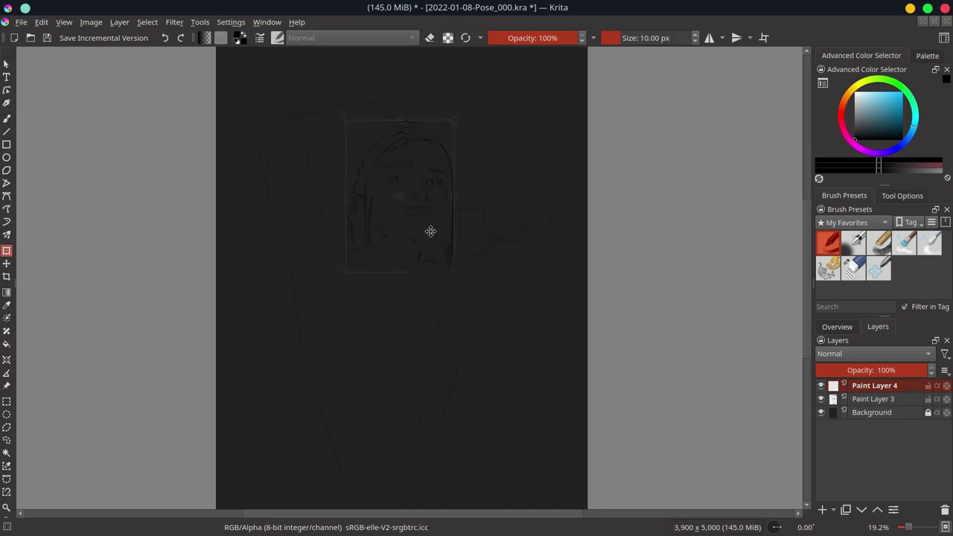
Apply the face transform and touch up Paint Layer 3 with a large eraser
key("Return")
left_click(856, 400)
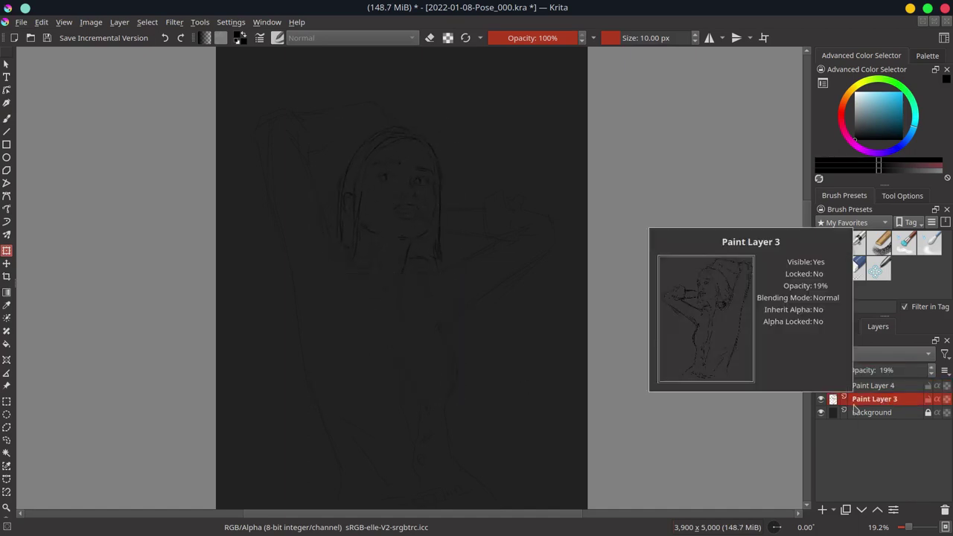
left_click(852, 268)
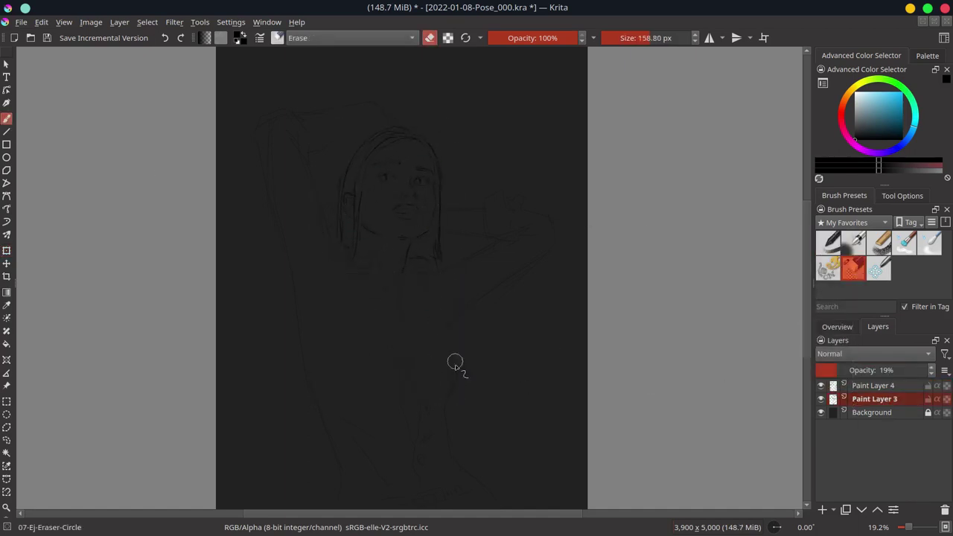
key("slash")
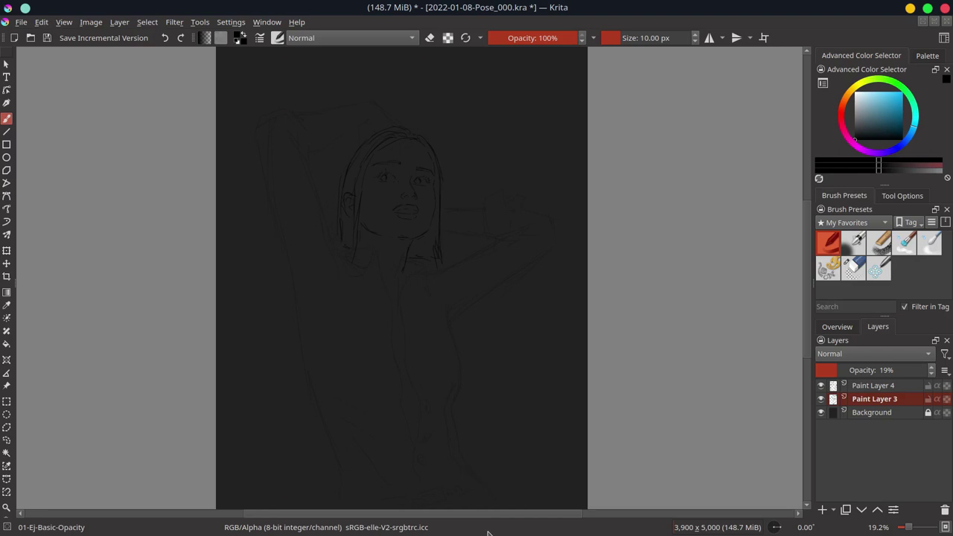
Save the file and add a new Paint Layer 5 above Paint Layer 4
key("ctrl+s")
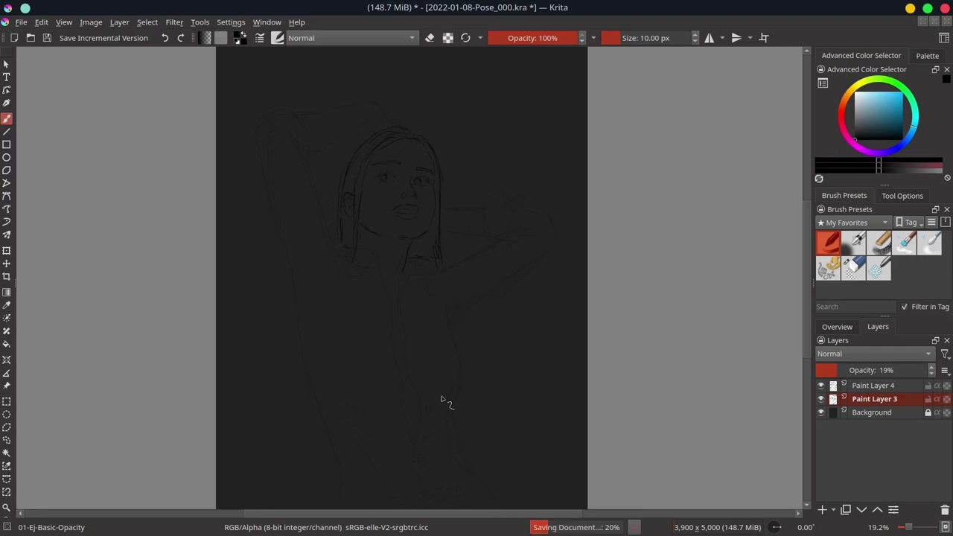
left_click(873, 385)
left_click(821, 510)
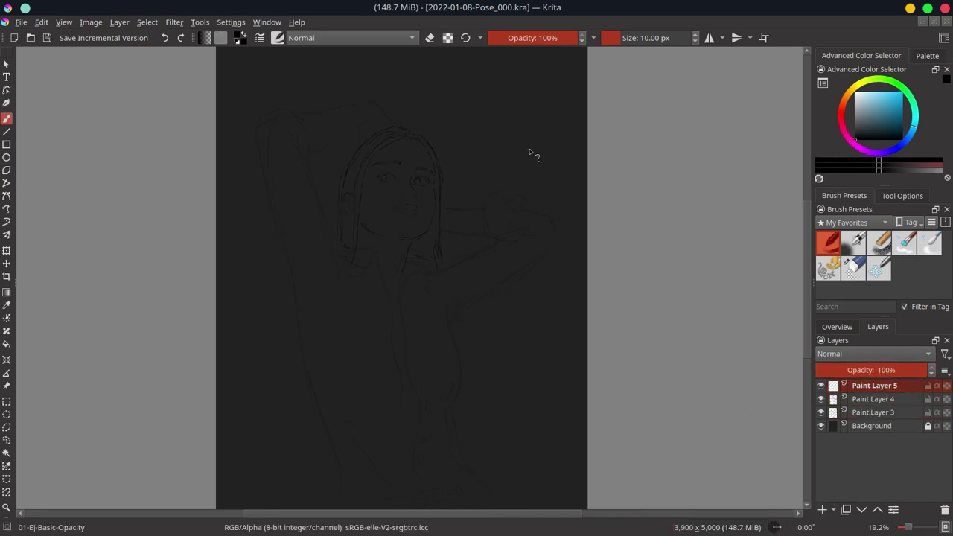
Zoom in and ink the raised hand and its fingers on Paint Layer 5
left_click_drag(415, 170, 417, 82)
mouse_move(160, 140)
left_mouse_down()
mouse_move(334, 111)
mouse_move(411, 159)
left_mouse_up()
mouse_move(76, 153)
left_mouse_down()
mouse_move(207, 196)
mouse_move(186, 194)
left_mouse_up()
left_click_drag(207, 200, 192, 239)
left_click_drag(158, 199, 175, 228)
left_click_drag(181, 201, 184, 240)
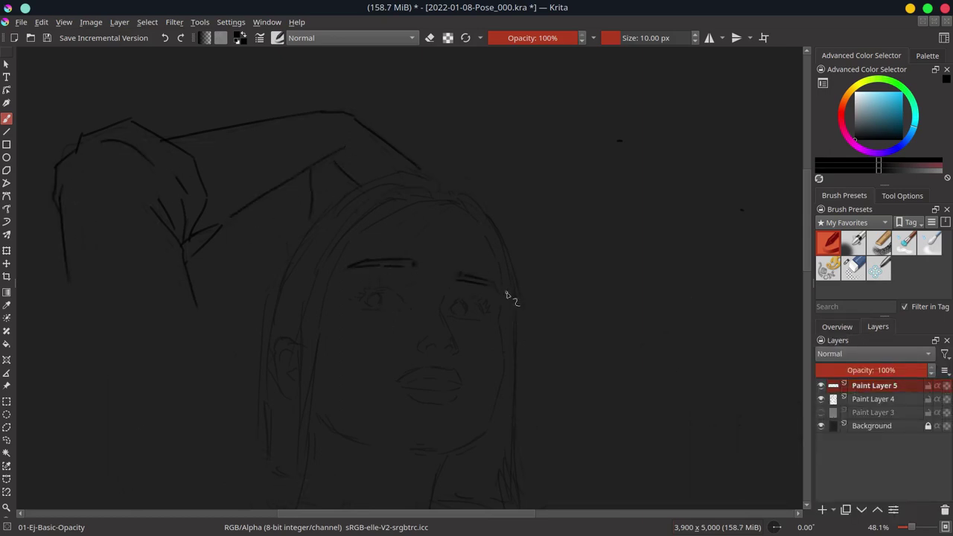
Redraw the upper and lower lips with darker lines and save
scroll(469, 291, "up", 3)
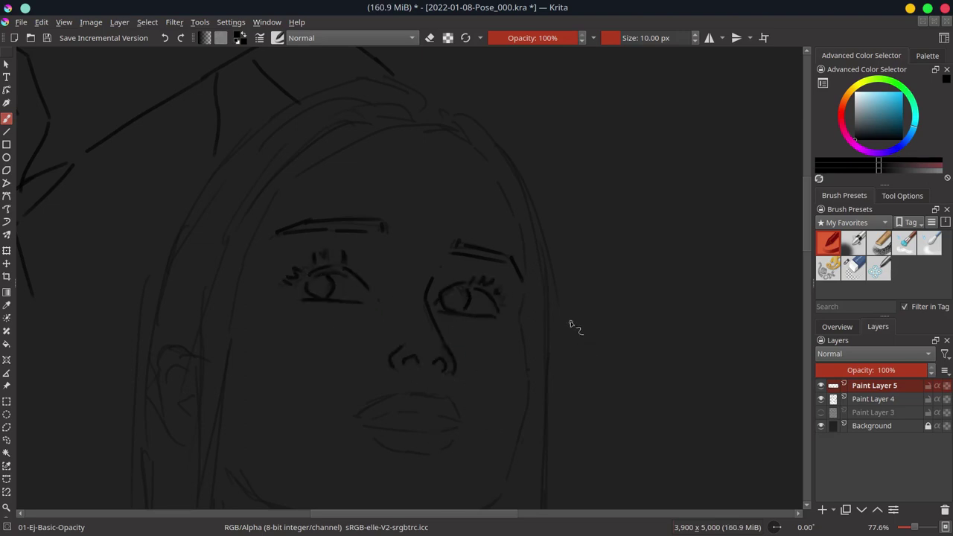
left_click_drag(358, 415, 417, 412)
left_click_drag(377, 440, 454, 447)
key("ctrl+s")
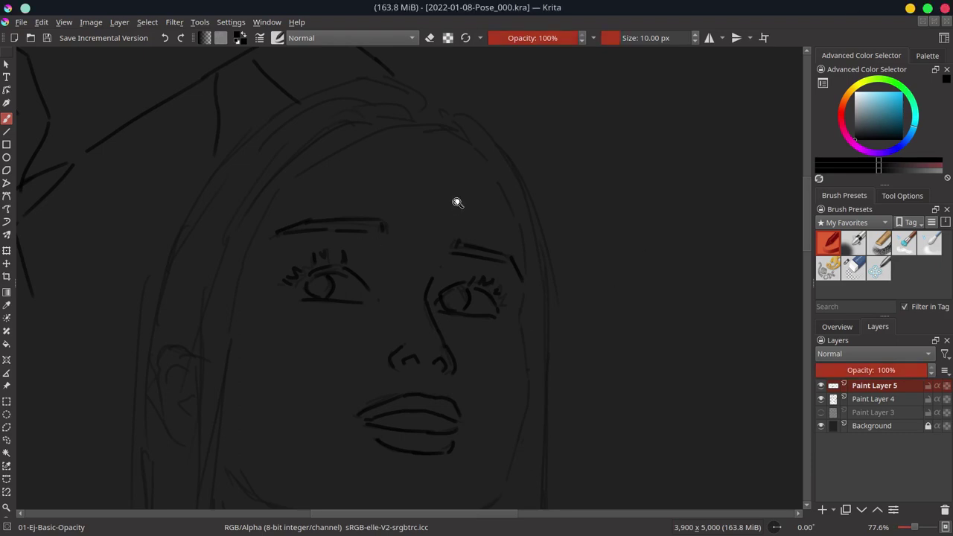
Draw the hair outline down the left of the face, save, and show Paint Layer 3
left_click_drag(457, 202, 502, 235)
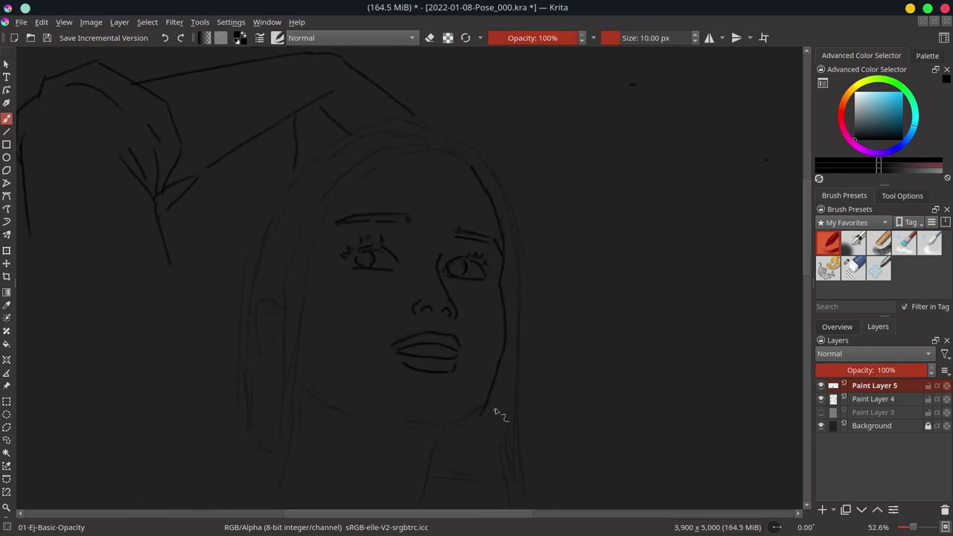
left_click_drag(366, 416, 473, 377)
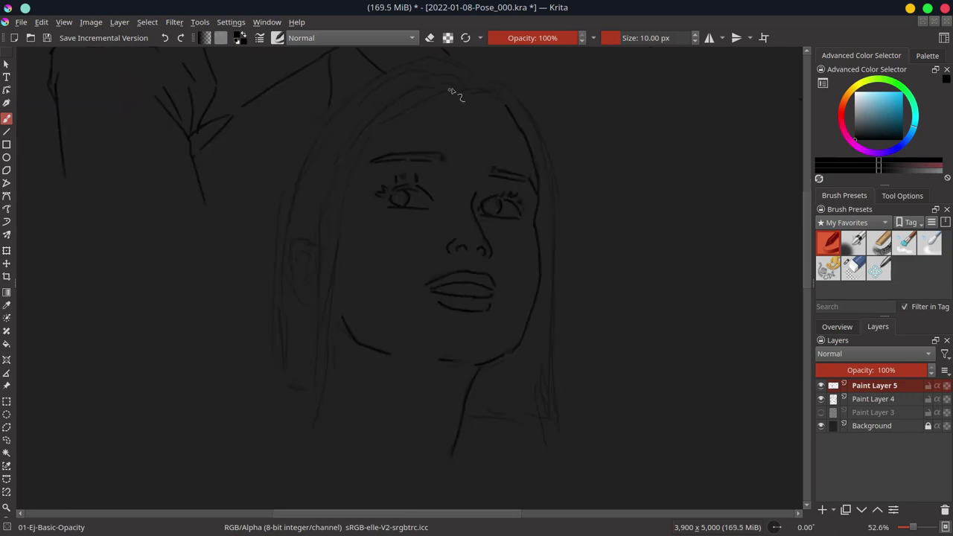
left_click_drag(450, 91, 333, 336)
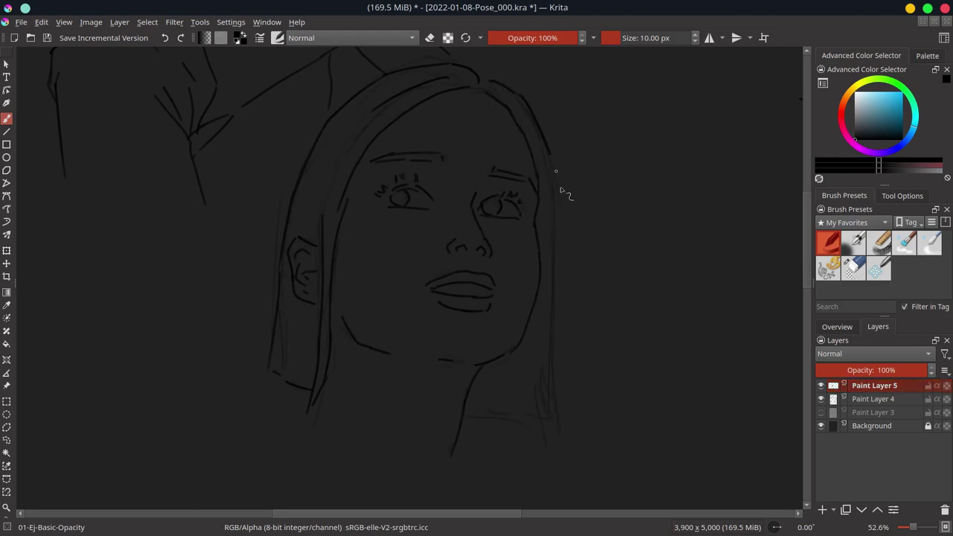
key("ctrl+s")
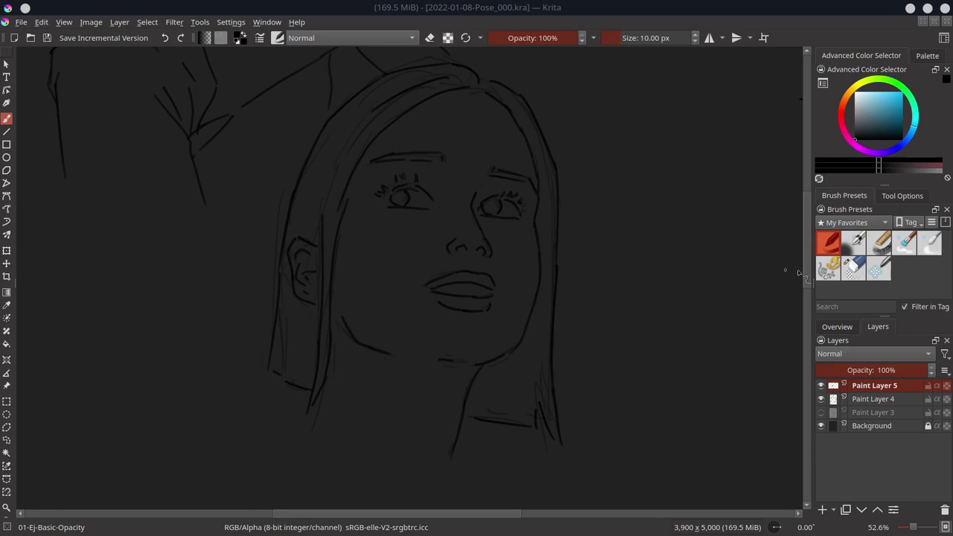
left_click(820, 413)
scroll(387, 397, "down", 3)
Ink the shirt collar, a line down the torso and the figure's left outline
key("e")
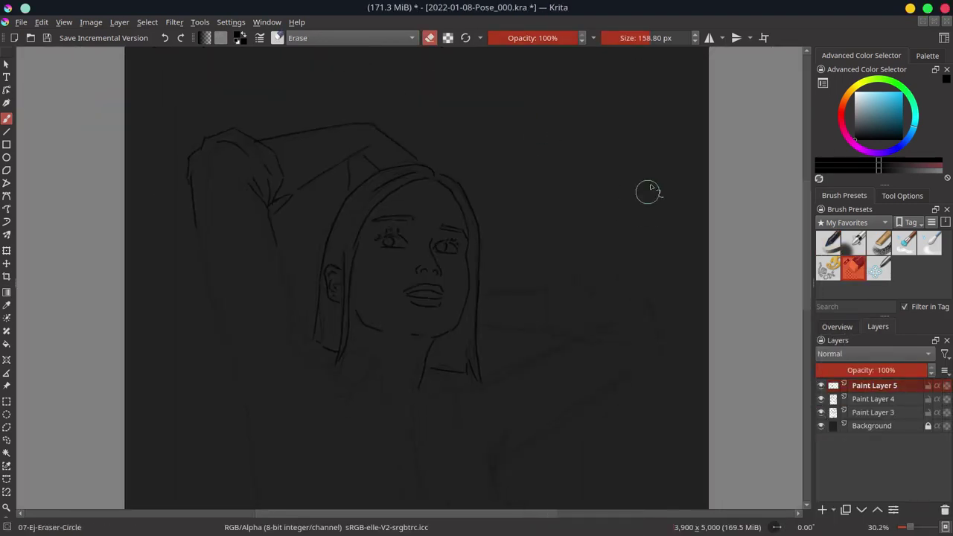
key("/")
scroll(385, 307, "down", 2)
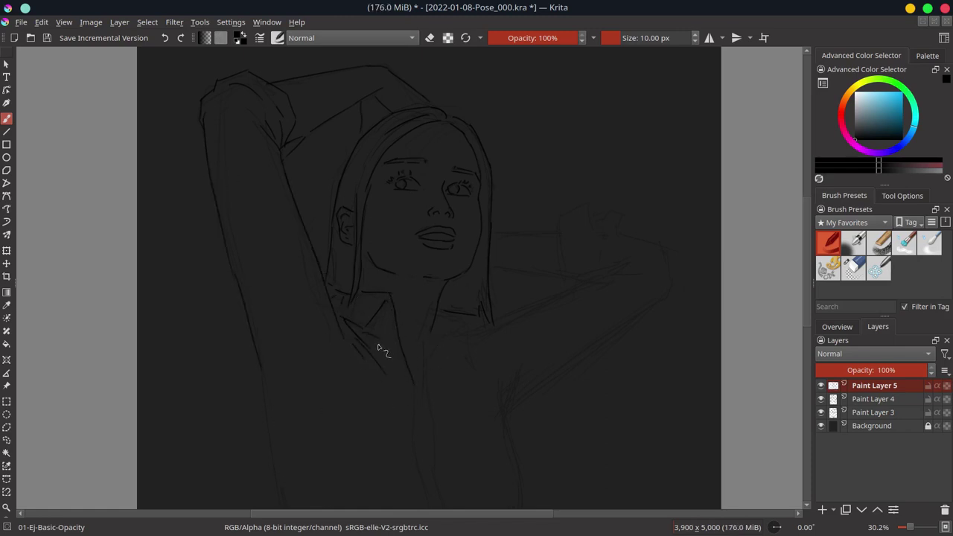
left_click_drag(344, 322, 368, 355)
scroll(425, 373, "down", 4)
scroll(425, 365, "down", 3)
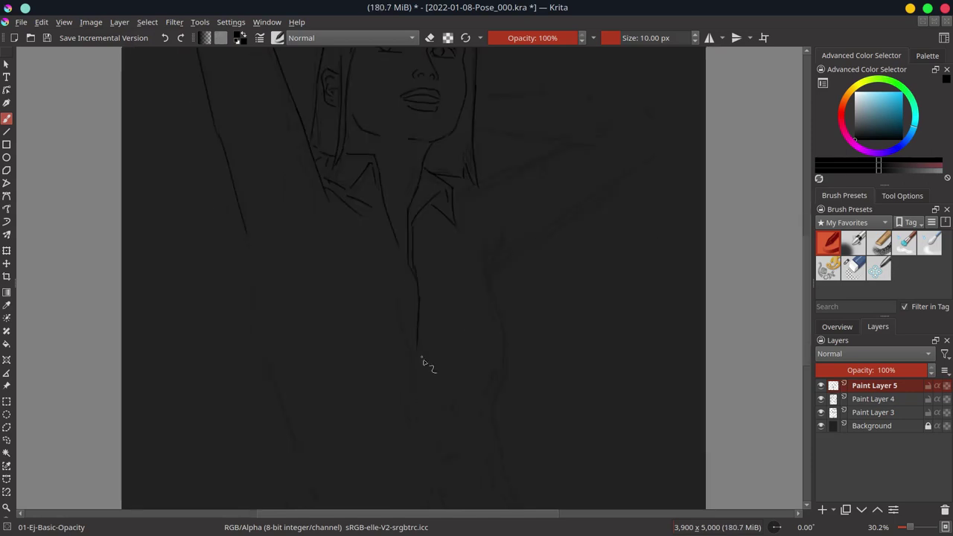
left_click_drag(425, 365, 447, 396)
left_click_drag(257, 215, 307, 415)
scroll(404, 215, "down", 1)
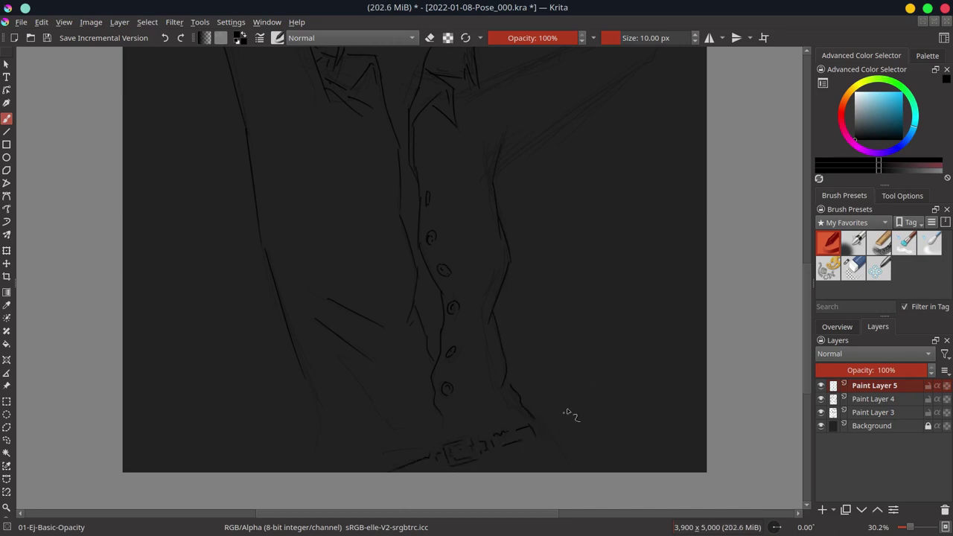
Undo the strokes near the belt and hide the Paint Layer 3 sketch
key("ctrl+z")
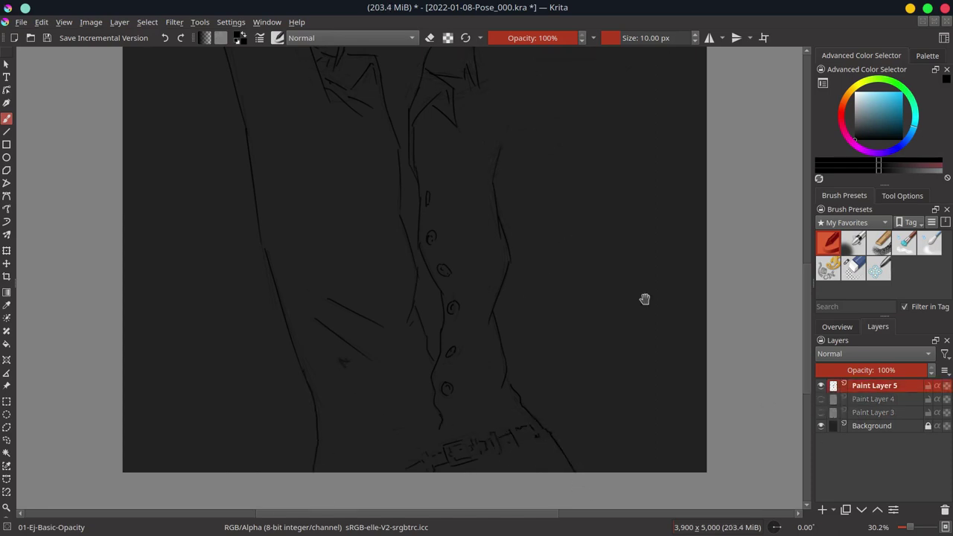
scroll(644, 298, "down", 3)
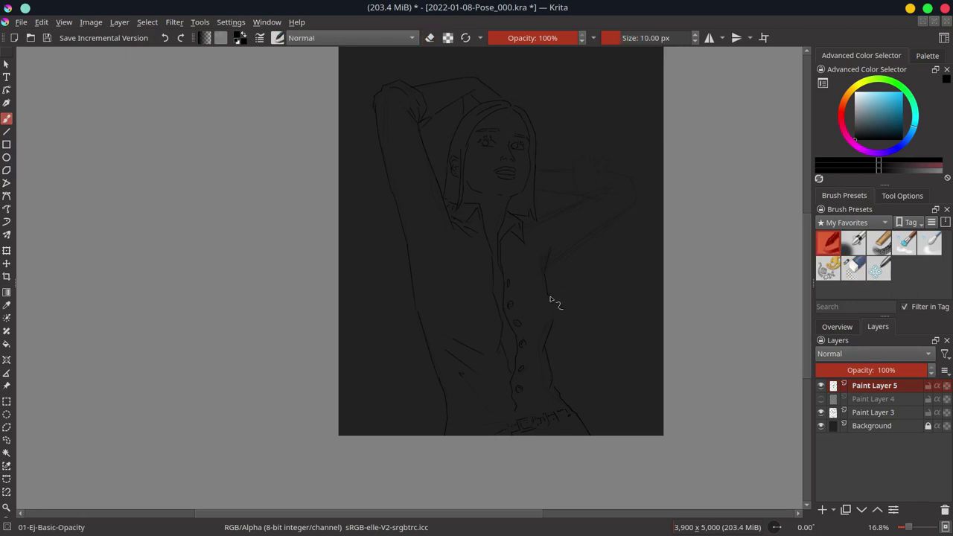
scroll(611, 270, "up", 2)
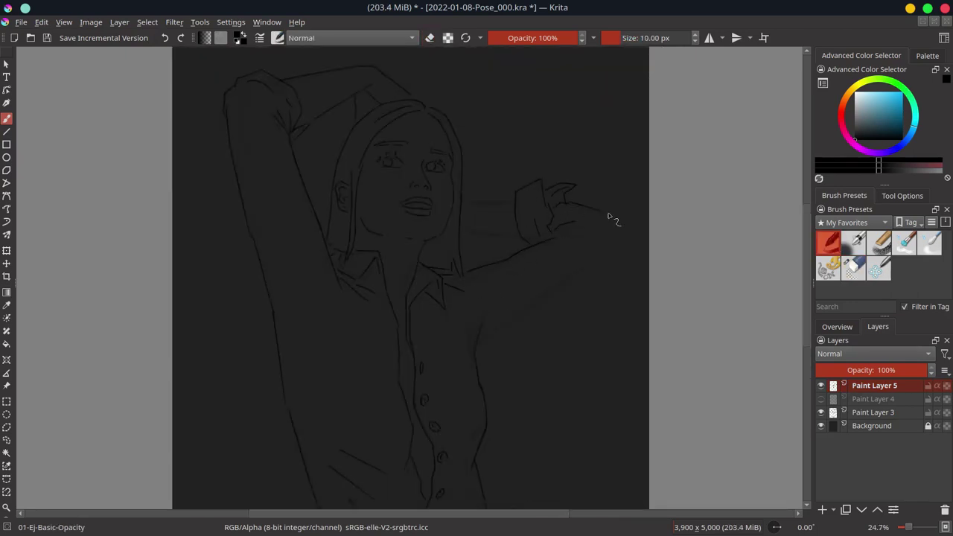
key("e")
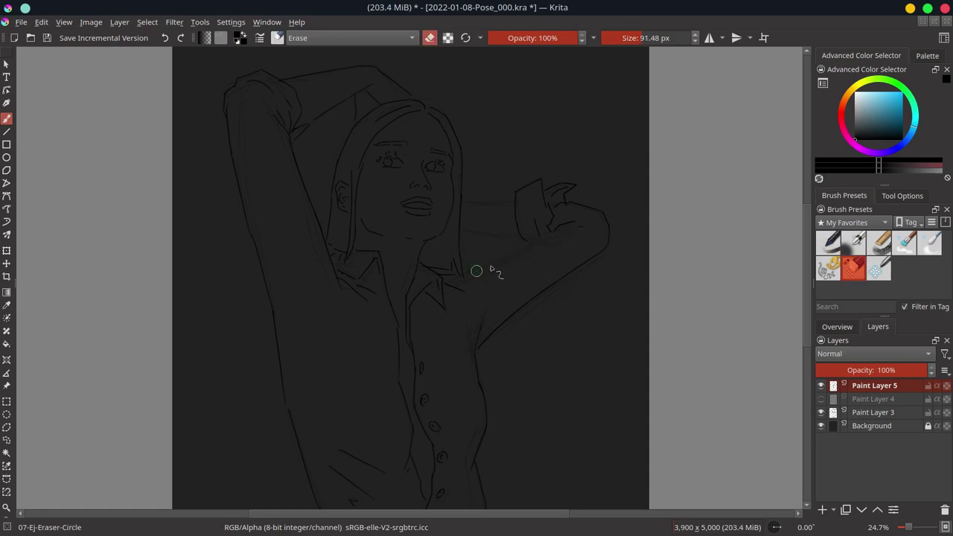
key("slash")
key("slash")
key("slash")
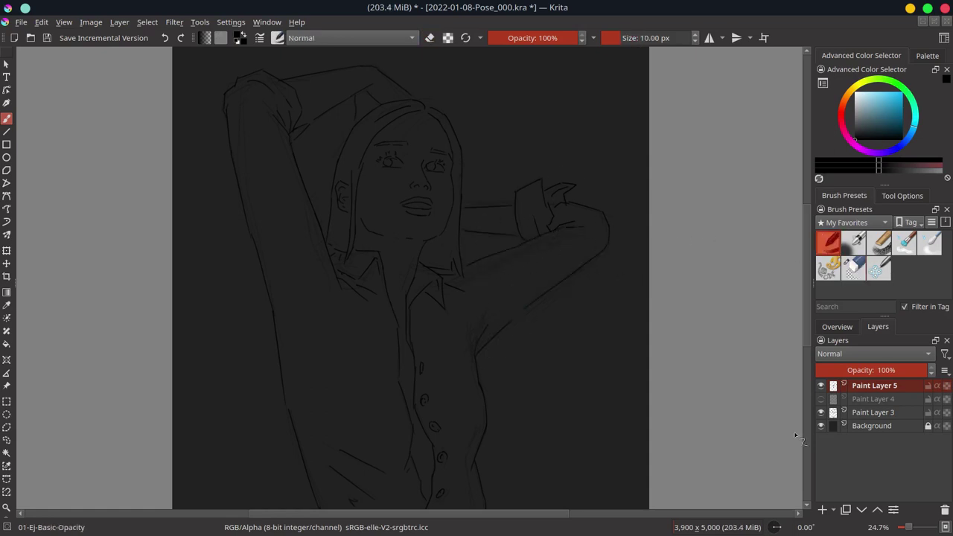
left_click(821, 412)
key("slash")
key("slash")
Delete sketch layers 3 and 4, merge the line art into Paint Layer 5 Merged, and save
key("minus")
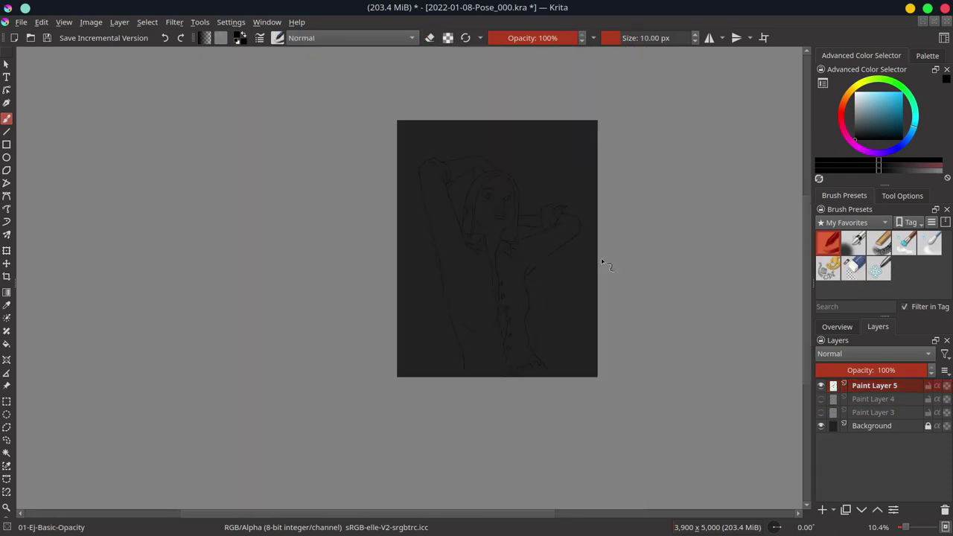
key("slash")
key("ctrl+s")
left_click(945, 511)
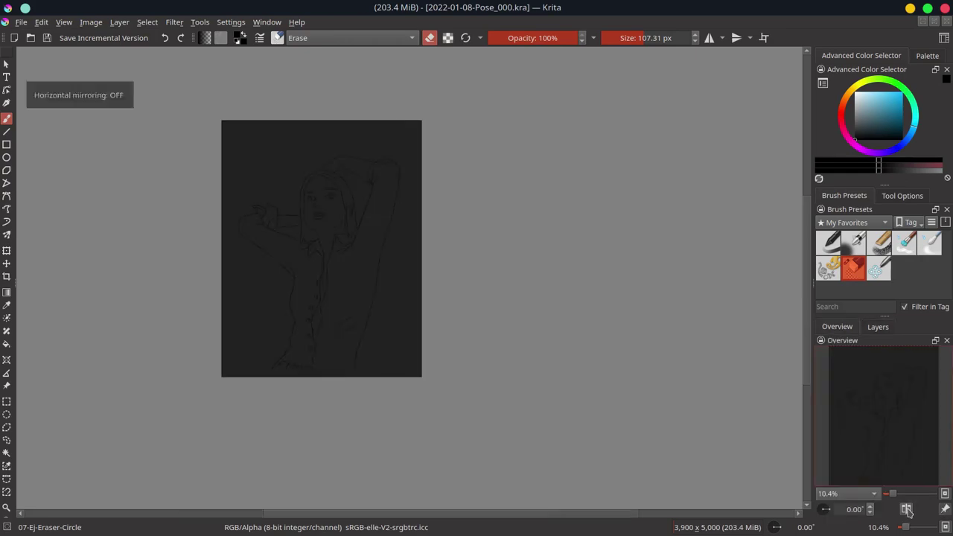
key("ctrl+e")
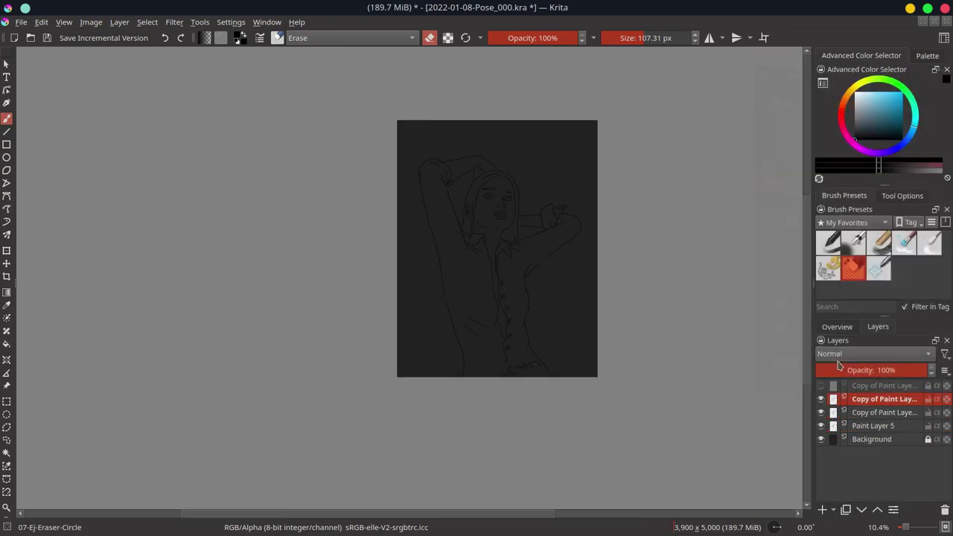
left_click(896, 426)
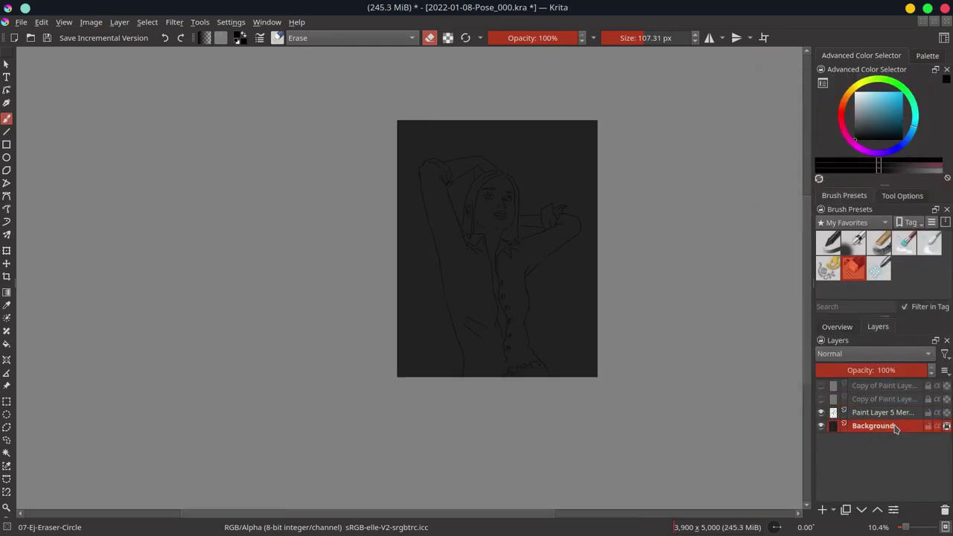
key("ctrl+s")
Show the Palette docker and browse to the 02_CPC-6-Blue-05 palette
key("slash")
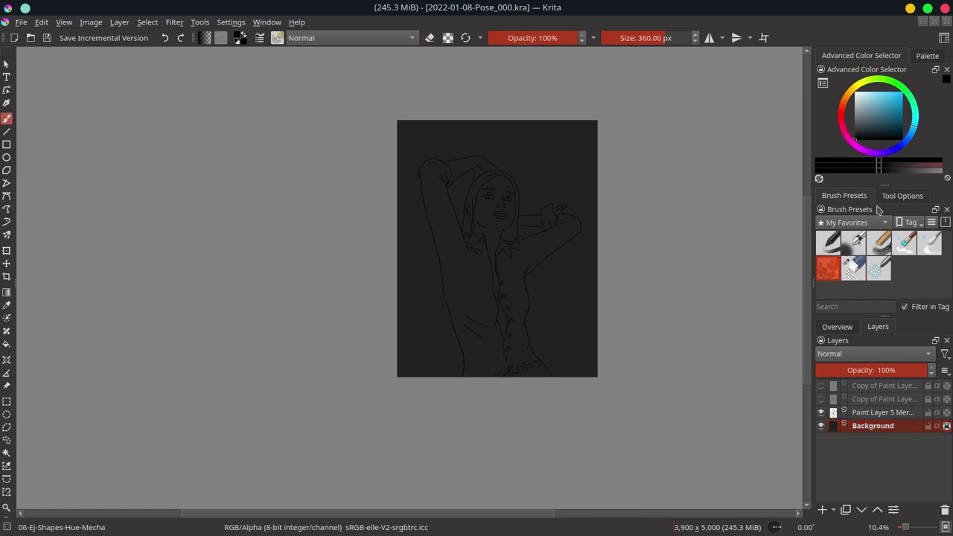
left_click(927, 55)
left_click(822, 176)
scroll(867, 260, "down", 5)
Using the 02_CPC-6-Blue-05 palette, paint brown over the face, then light and dark-blue background strokes
left_click(870, 291)
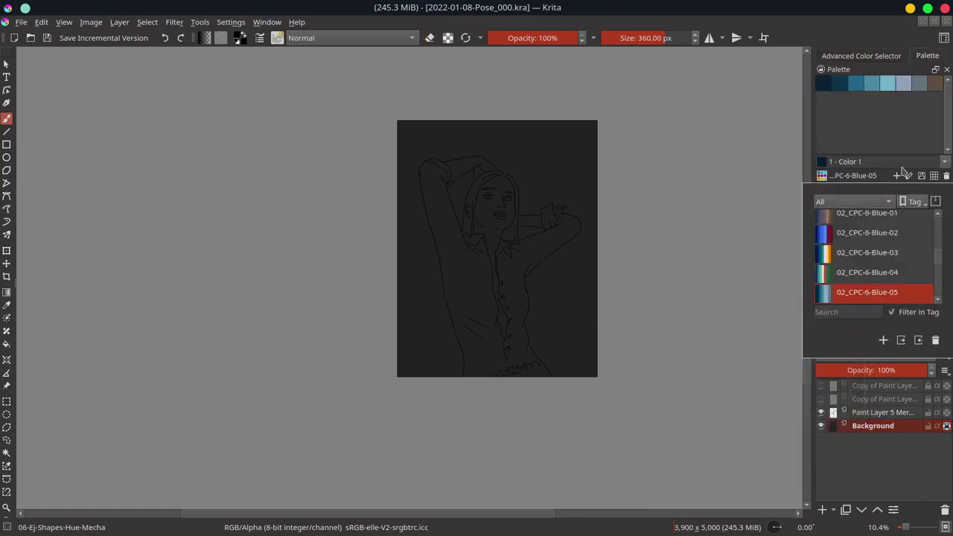
mouse_move(505, 219)
left_mouse_down()
mouse_move(491, 186)
mouse_move(488, 246)
left_mouse_up()
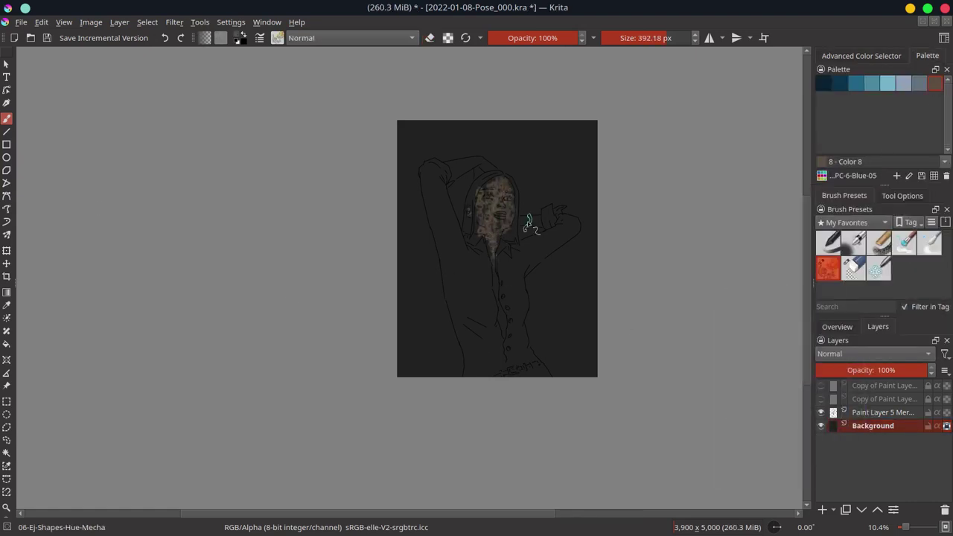
mouse_move(476, 168)
left_mouse_down()
mouse_move(457, 179)
mouse_move(537, 240)
mouse_move(462, 142)
mouse_move(513, 142)
mouse_move(565, 193)
mouse_move(558, 361)
mouse_move(424, 261)
left_mouse_up()
mouse_move(424, 357)
left_mouse_down()
mouse_move(417, 149)
mouse_move(581, 186)
left_mouse_up()
left_click_drag(580, 238, 425, 335)
Paint dark blue over the torso and teal strokes over the hair
left_click(839, 82)
left_click_drag(446, 202, 521, 275)
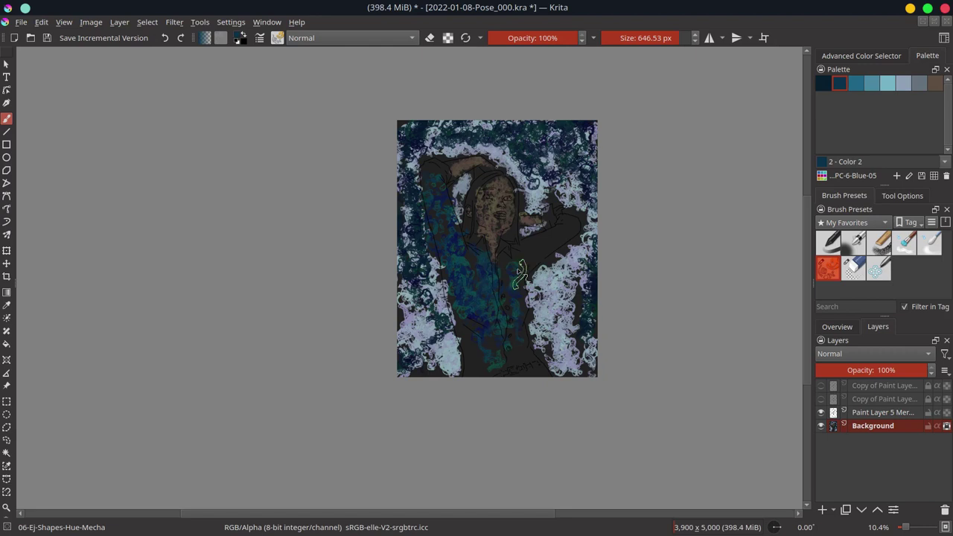
left_click(855, 83)
left_click_drag(488, 175, 468, 223)
left_click_drag(521, 209, 497, 184)
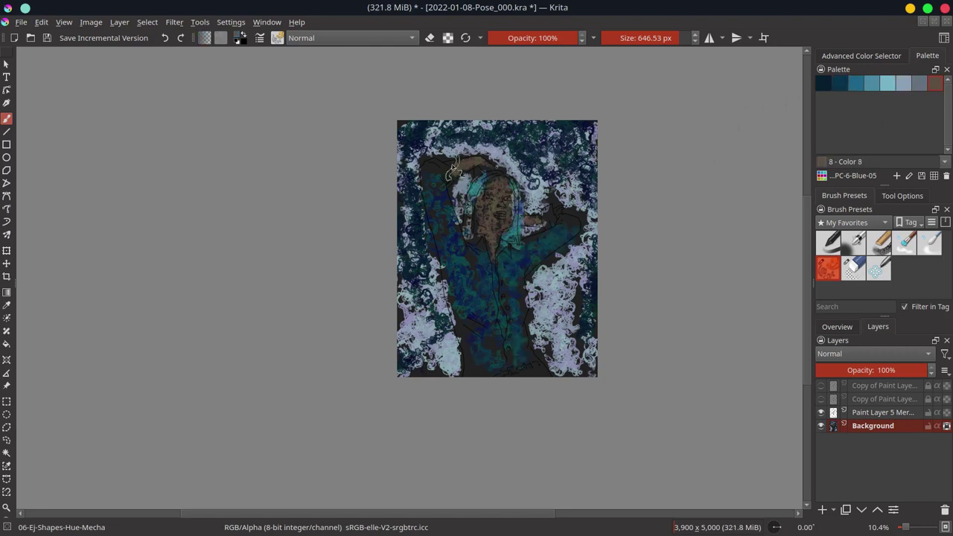
left_click(902, 82)
Save the document, then open Gaussian Blur and cancel it without changes
key("ctrl+s")
left_click(174, 22)
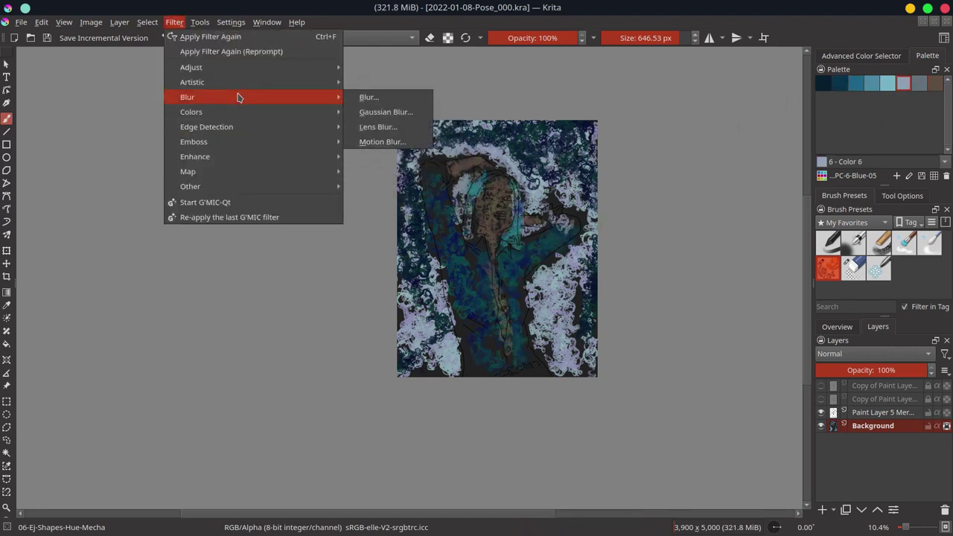
left_click(386, 112)
left_click(268, 372)
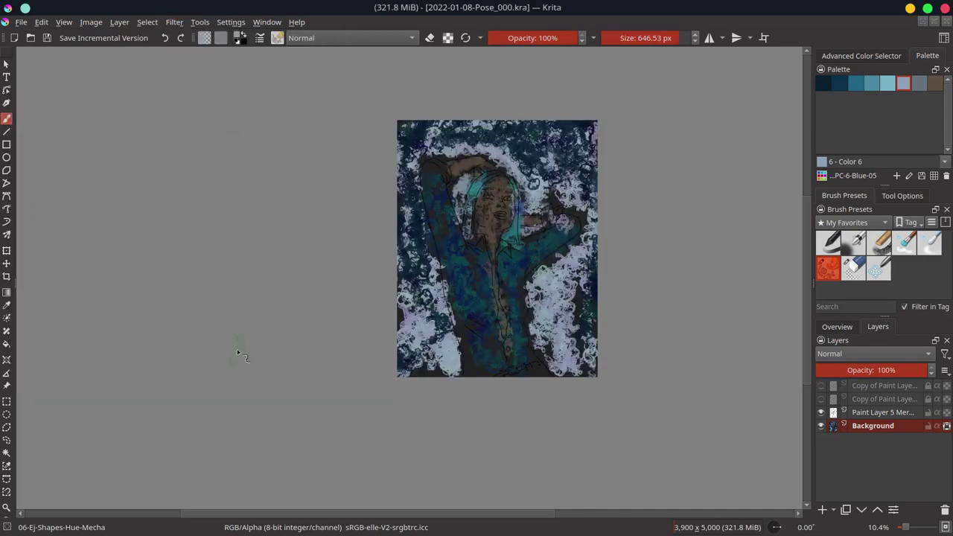
left_click(174, 21)
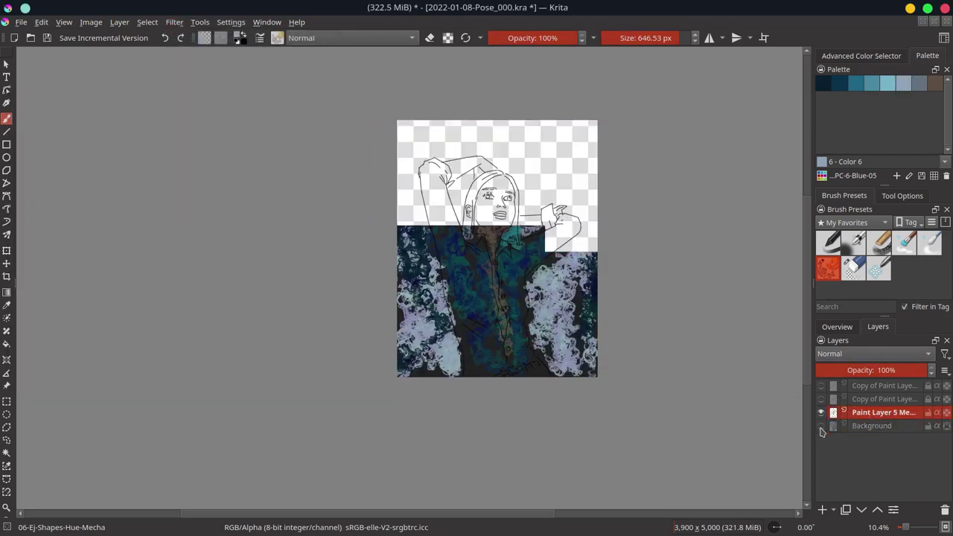
Trace a polygonal selection around the upper figure, neck, arm, hair and body outline
key("plus")
key("plus")
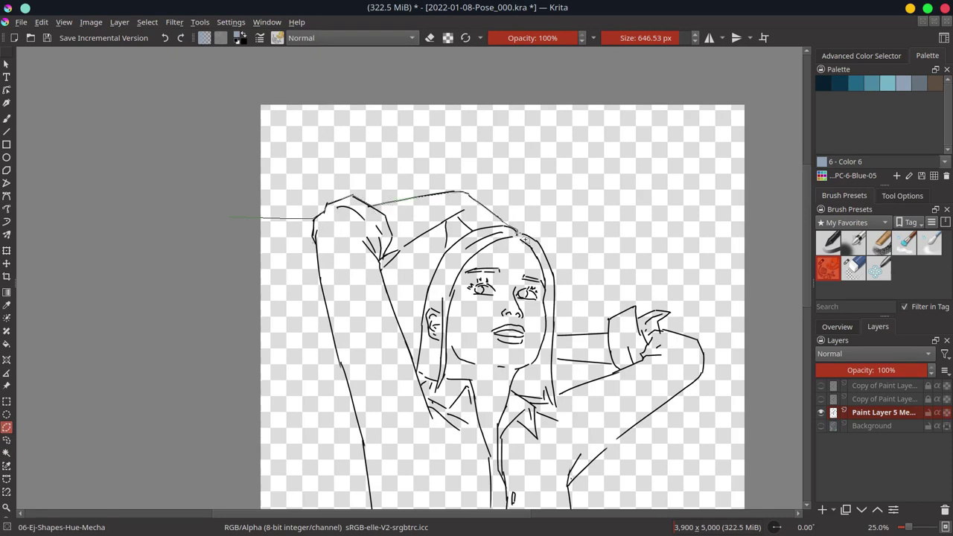
double_click(670, 315)
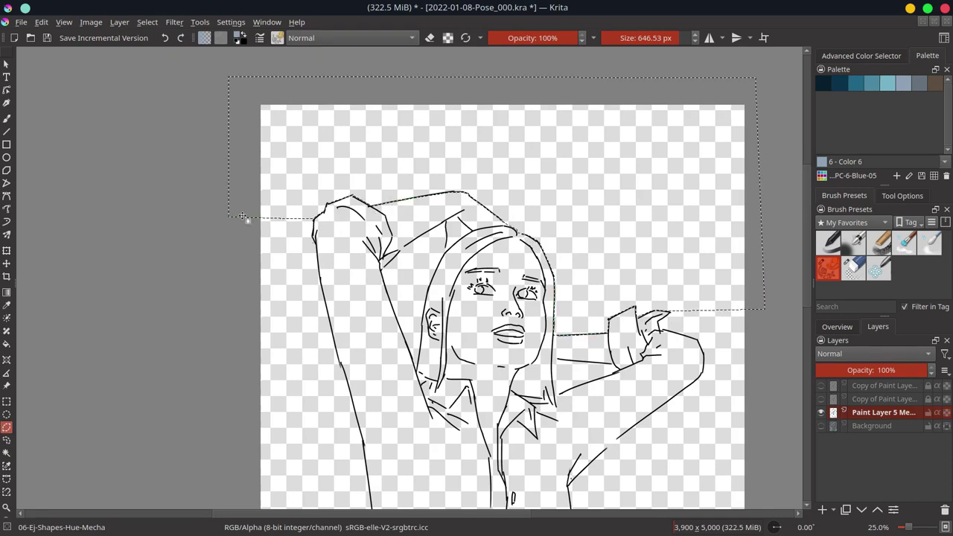
left_click(557, 361)
left_click(618, 370)
left_click(556, 395)
left_click(419, 363)
left_click(422, 309)
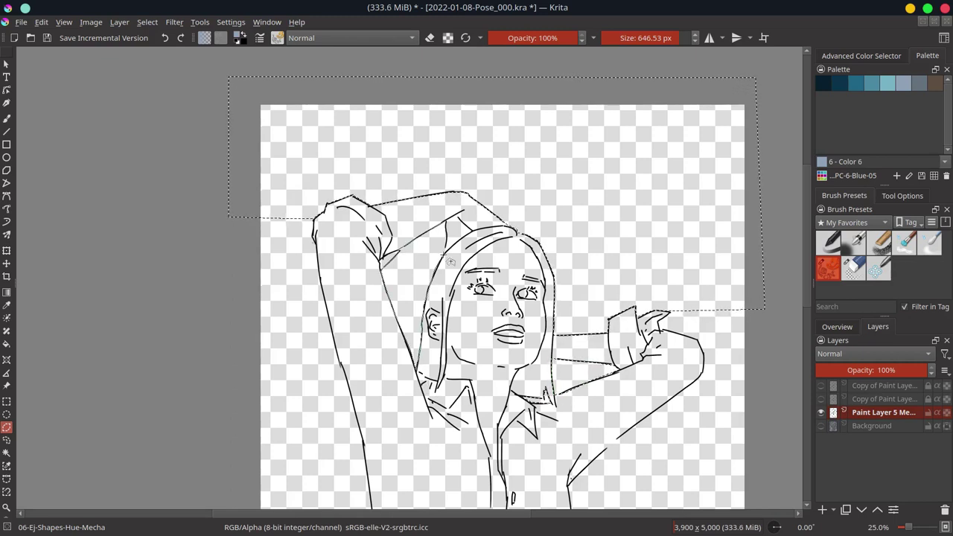
scroll(450, 261, "down", 5)
scroll(450, 262, "right", 3)
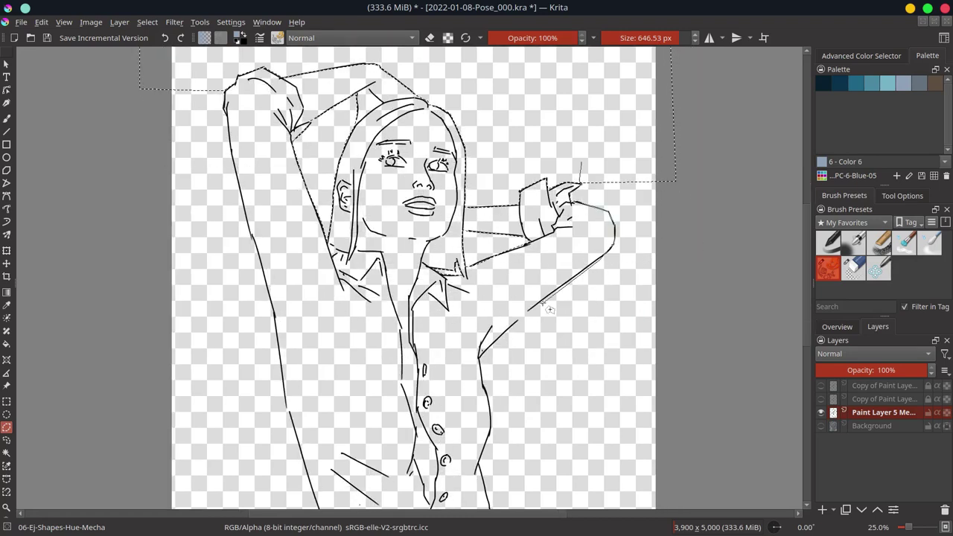
left_click(490, 400)
scroll(483, 398, "down", 3)
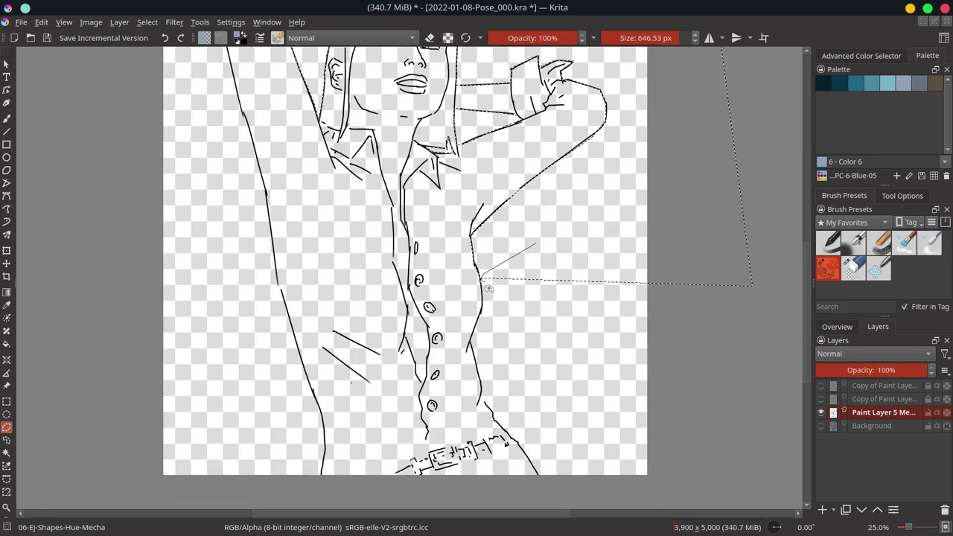
left_click(467, 344)
left_click(486, 402)
key("Return")
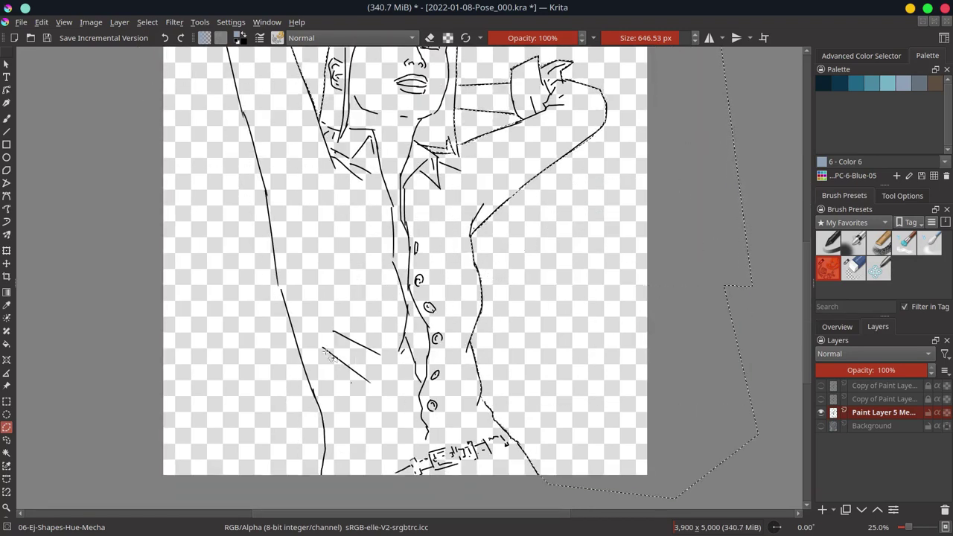
Extend the polygonal selection beyond the canvas so it encloses the whole figure
scroll(327, 355, "up", 3)
scroll(327, 355, "left", 3)
left_click(306, 82)
scroll(372, 223, "down", 3)
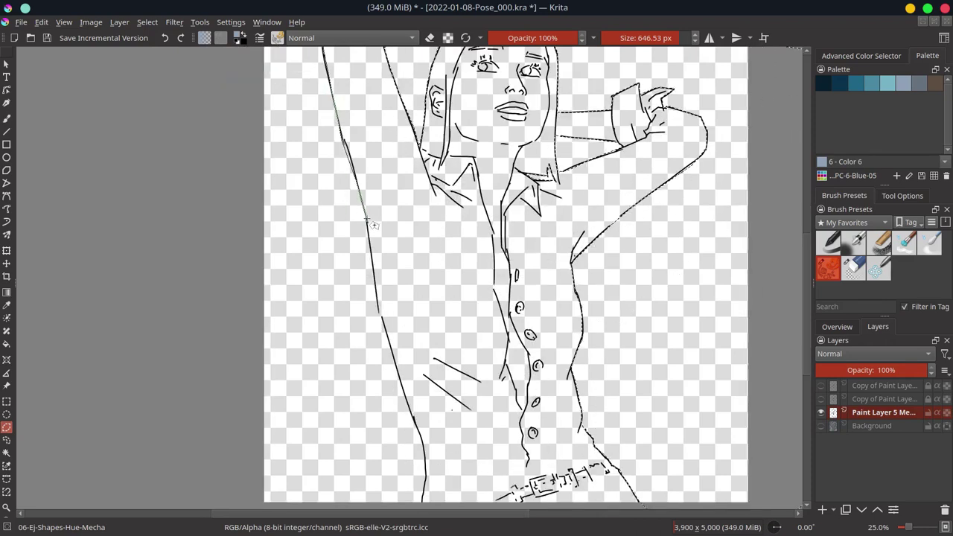
scroll(370, 223, "down", 4)
left_click(804, 392)
left_click(197, 398)
key("Return")
Add Paint Layer 6, fill the selection brown, hide the layer, and reselect Background
key("minus")
key("minus")
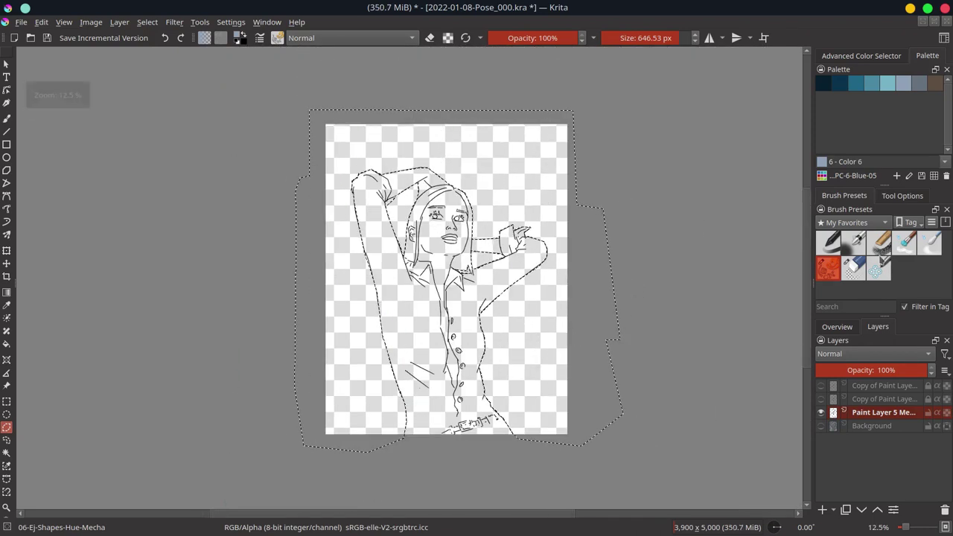
key("Insert")
key("f")
left_click(543, 282)
key("ctrl+z")
Load the 01_Skin-Tone-01 palette and paint the third skin tone over the face and hand
key("ctrl+shift+a")
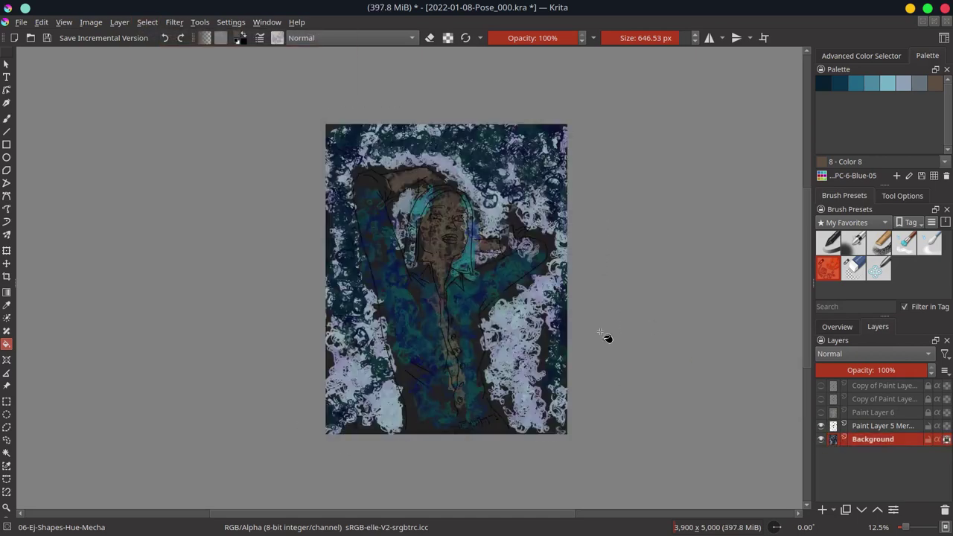
key("minus")
key("minus")
left_click(854, 175)
left_click(856, 215)
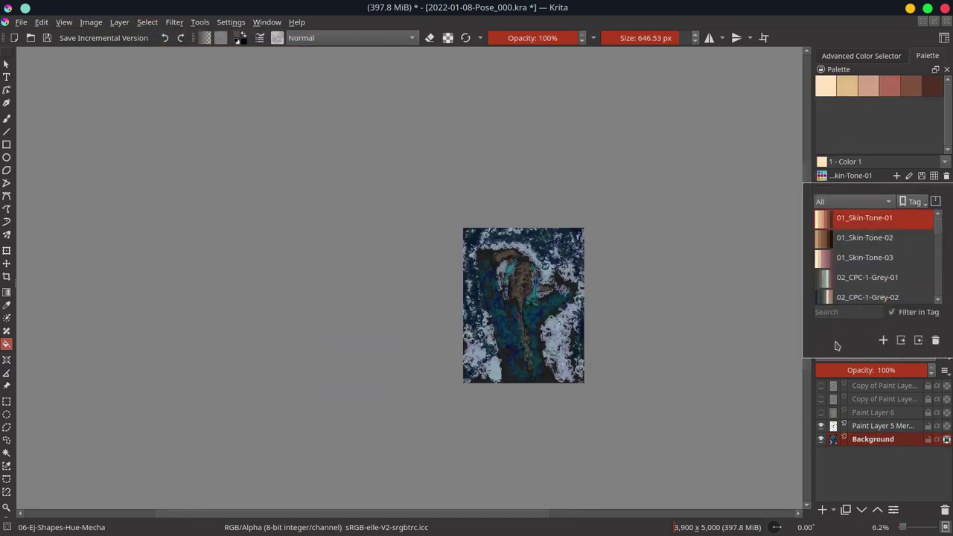
key("b")
left_click(867, 85)
scroll(506, 257, "up", 2)
left_click_drag(469, 232, 562, 309)
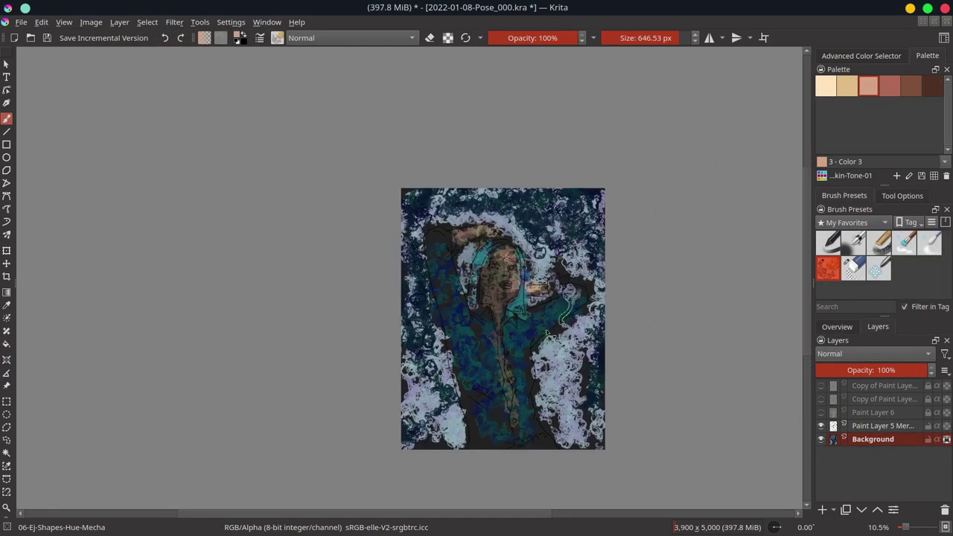
Pick another skin tone, save, and merge Paint Layer 5 Merged down into the Background
left_click(516, 354, "ctrl")
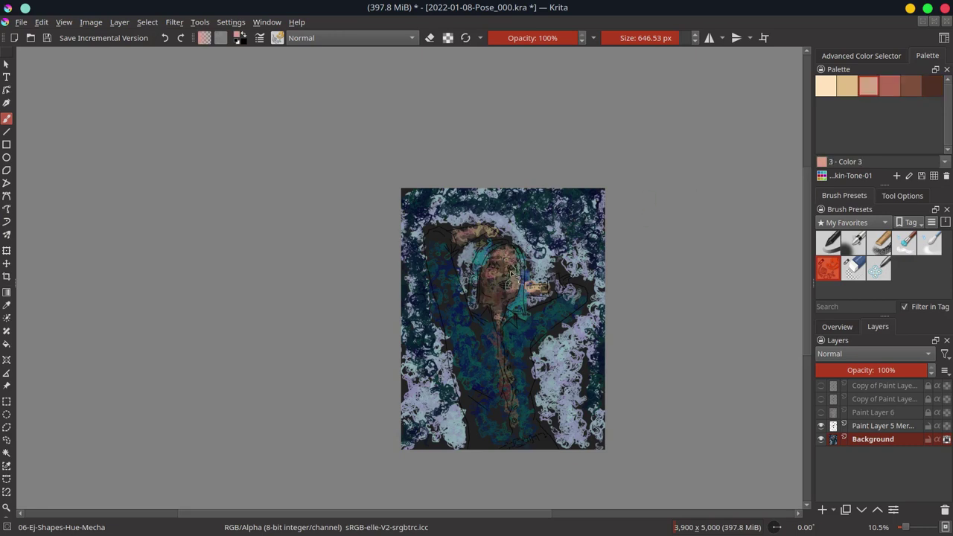
scroll(606, 265, "down", 2)
key("ctrl+s")
left_click(882, 425)
key("ctrl+e")
Darken the whole painting with a Curves adjustment
left_click(175, 22)
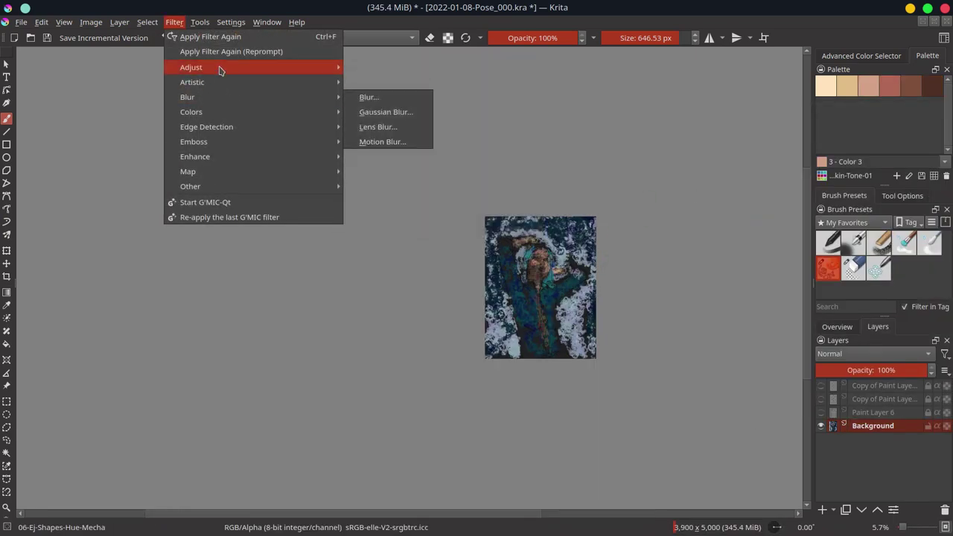
left_click(383, 127)
mouse_move(271, 162)
left_mouse_down()
mouse_move(274, 213)
mouse_move(227, 232)
left_mouse_up()
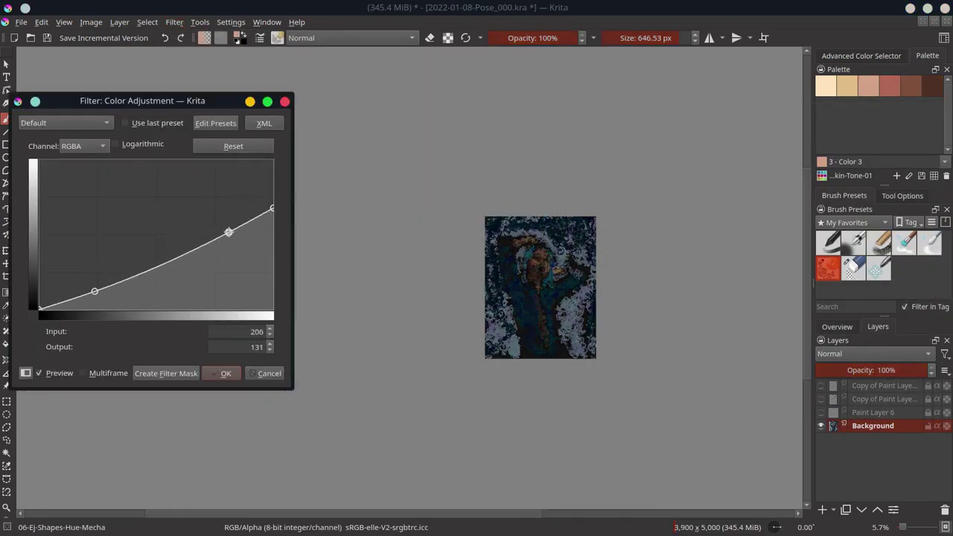
left_click(225, 373)
left_click(861, 55)
With the Chalk-Grainy Color Dodge brush, paint glowing highlights along the hair, raised arm and hood top
key("/")
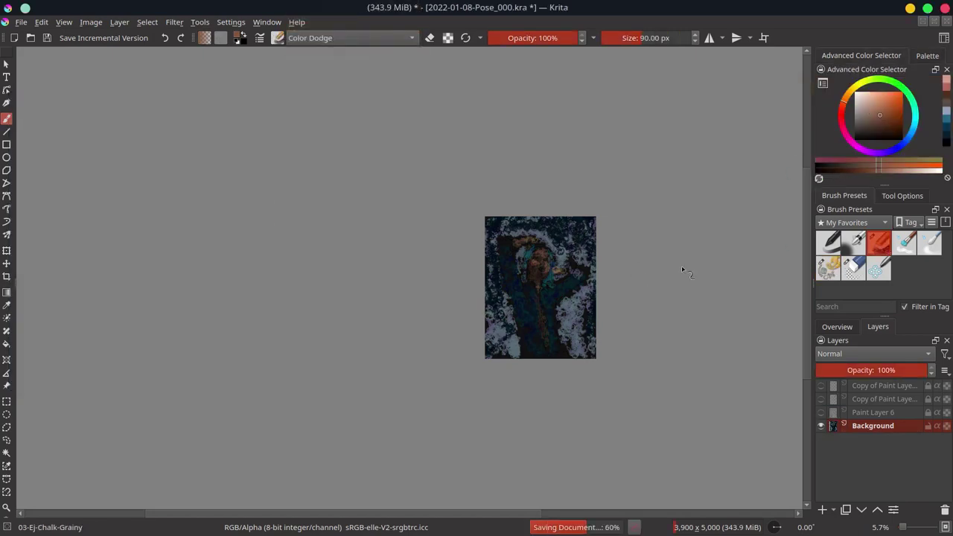
left_click(91, 22)
left_click(595, 224)
scroll(596, 224, "up", 6)
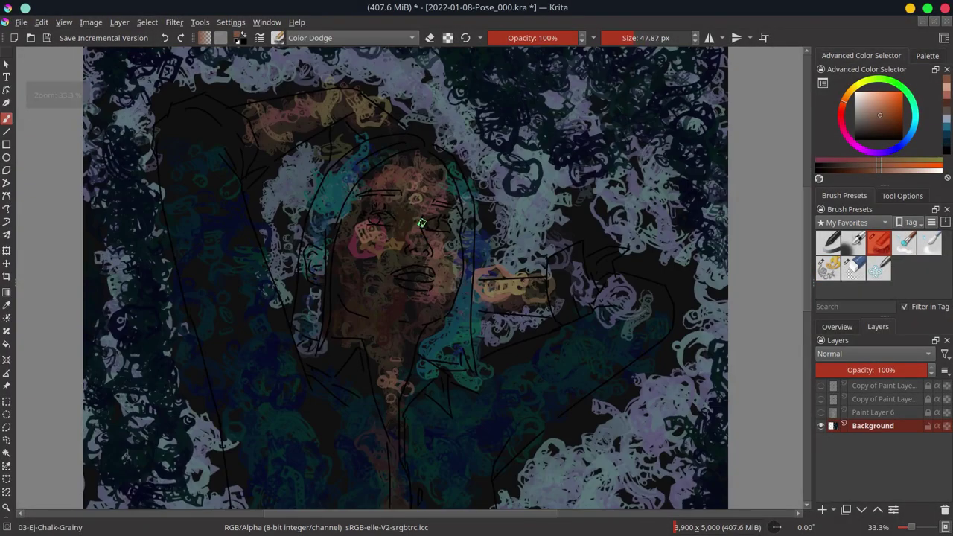
left_click_drag(459, 212, 475, 372)
left_click_drag(476, 281, 544, 281)
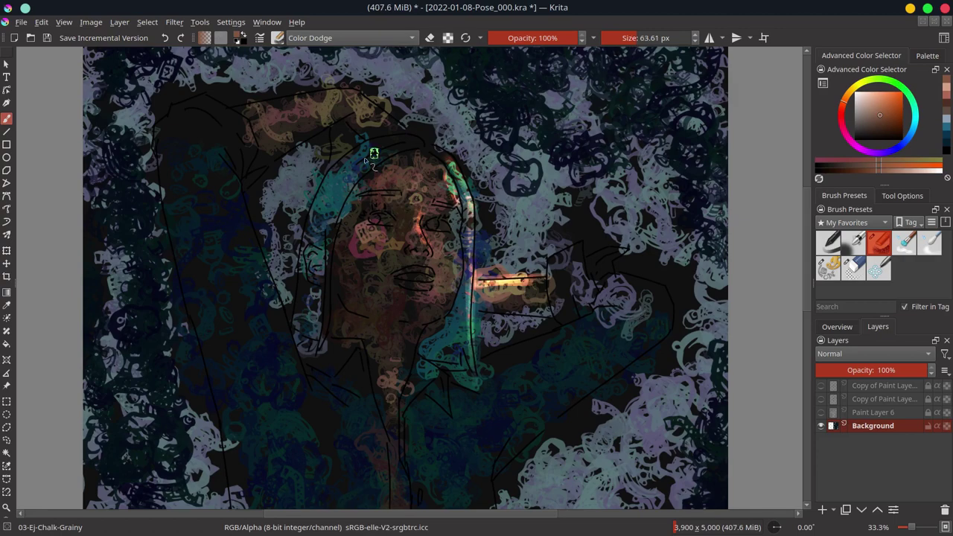
left_click_drag(421, 140, 349, 149)
left_click_drag(380, 100, 257, 134)
Add more glow strokes on the hair, hood, left arm, face and neck
left_click_drag(200, 104, 249, 138)
mouse_move(207, 176)
left_mouse_down()
mouse_move(249, 212)
mouse_move(272, 342)
left_mouse_up()
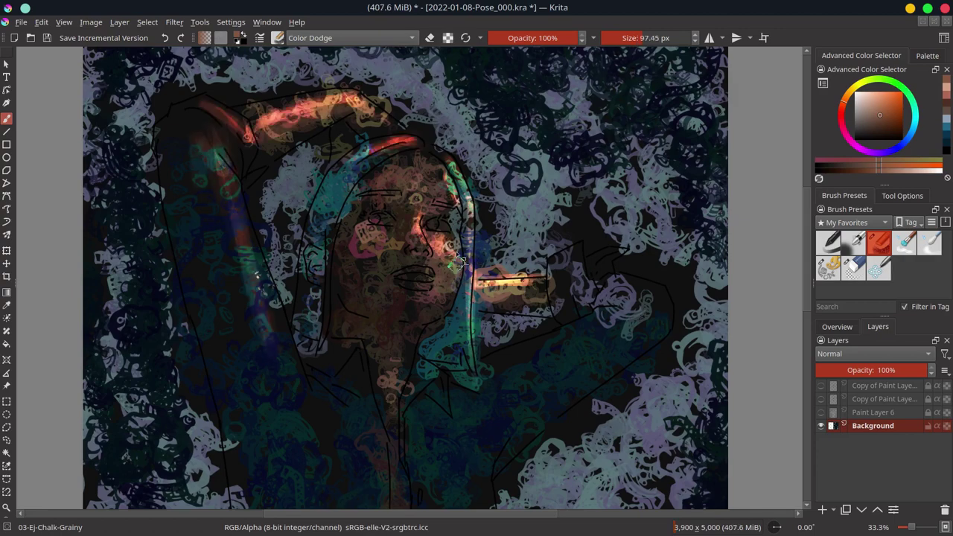
left_click_drag(454, 238, 384, 245)
left_click_drag(458, 358, 449, 396)
scroll(450, 396, "down", 3)
scroll(402, 350, "up", 1)
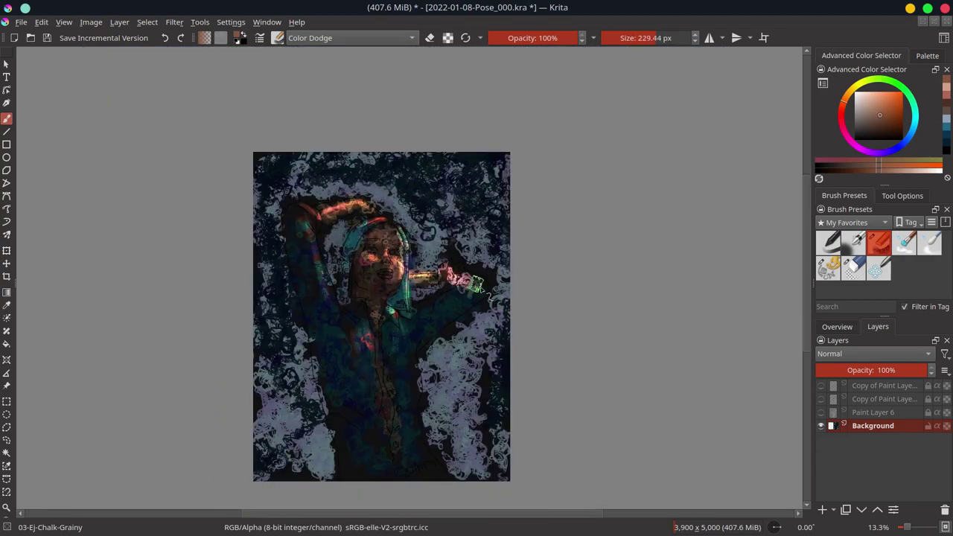
scroll(387, 365, "down", 3)
Reselect the figure outline and repaint the upper-left background and area near the hand with Blender-Textured
left_click(147, 21)
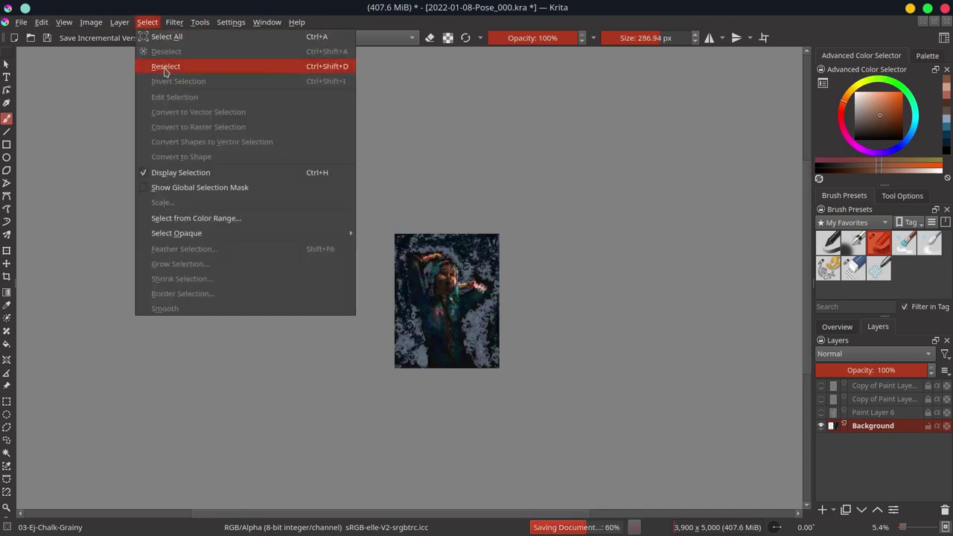
left_click(159, 65)
key("slash")
left_click_drag(422, 235, 458, 263)
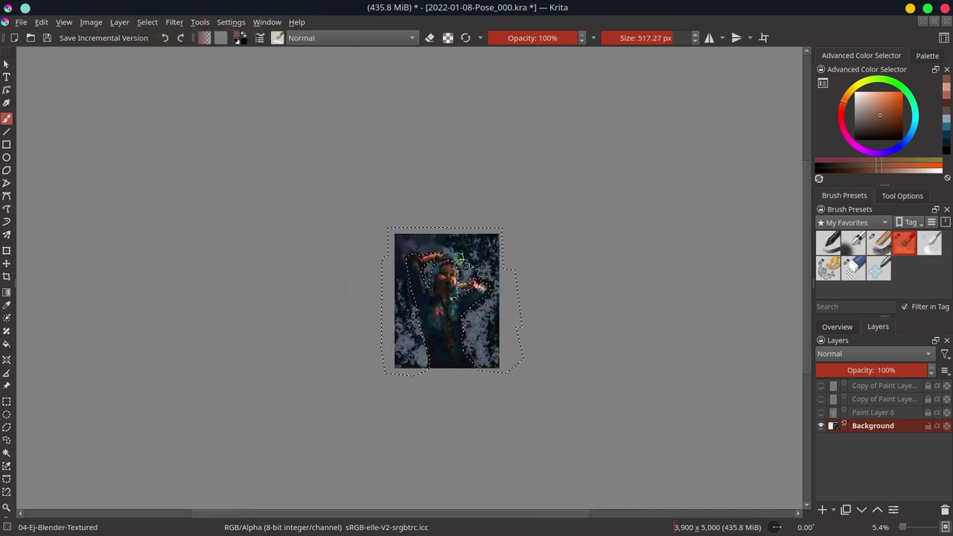
left_click(823, 328)
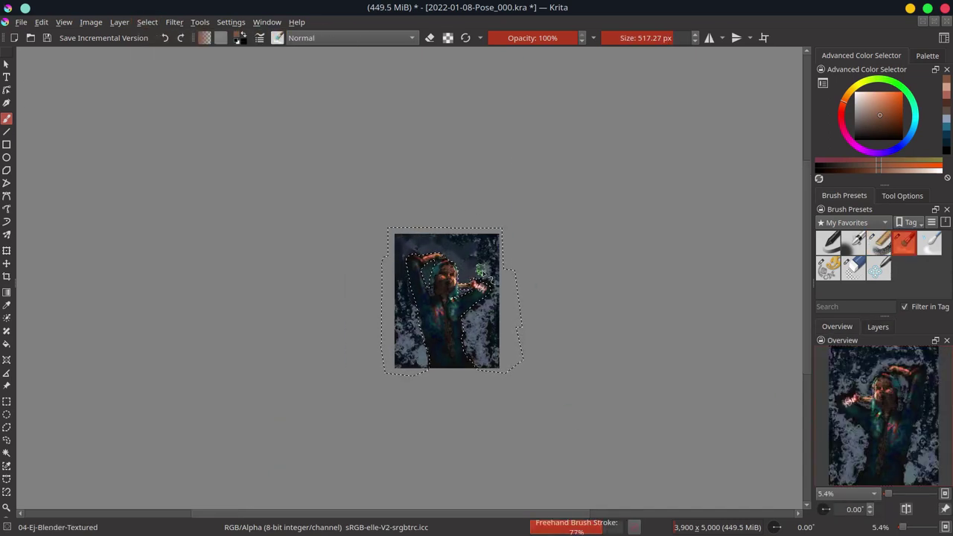
left_click_drag(457, 266, 501, 307)
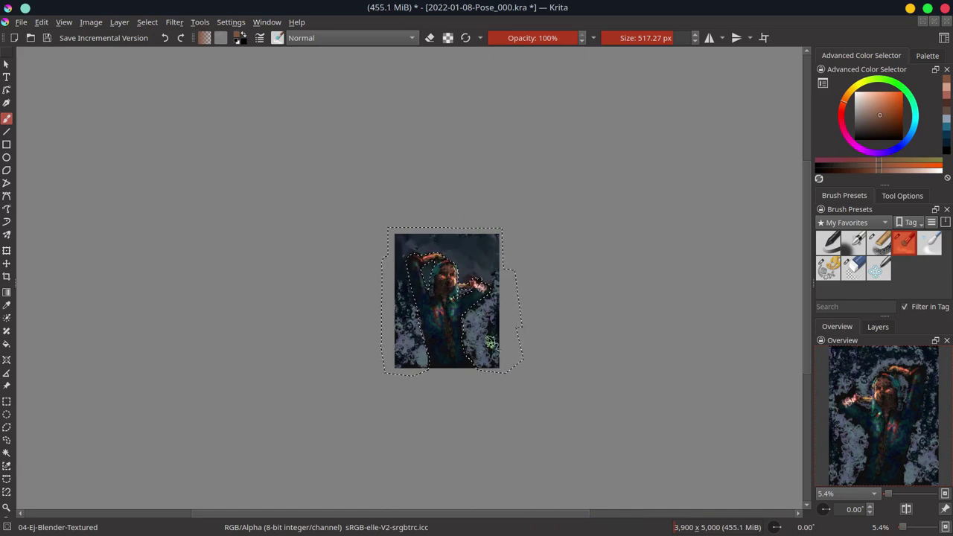
Add Paint Layer 7, clear the selection, and fill the layer with a gradient
left_click(403, 309)
left_click(878, 242)
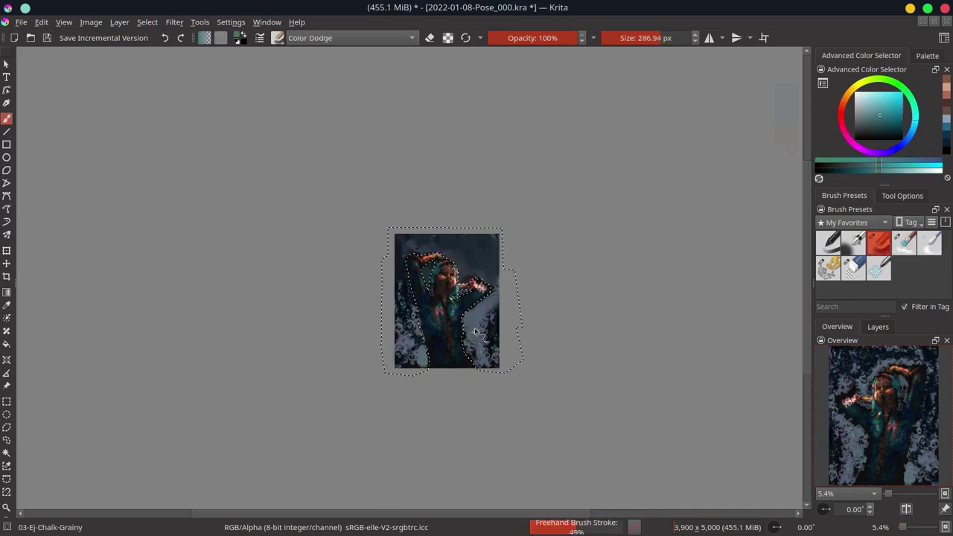
left_click(147, 22)
key("Escape")
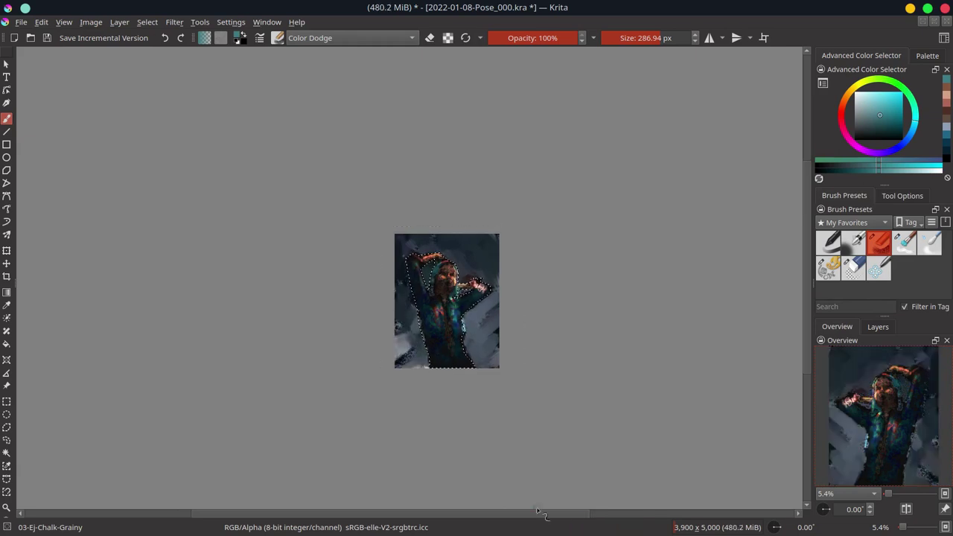
left_click(877, 326)
left_click(821, 510)
key("ctrl+shift+a")
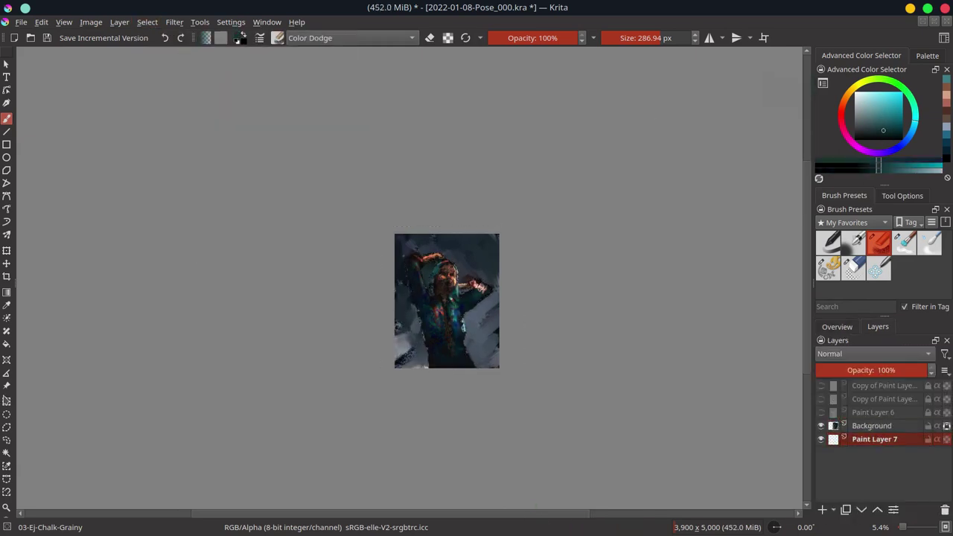
key("g")
left_click_drag(447, 246, 443, 309)
Pick a new painting colour and set the brush blend mode back to Normal
left_click(879, 133)
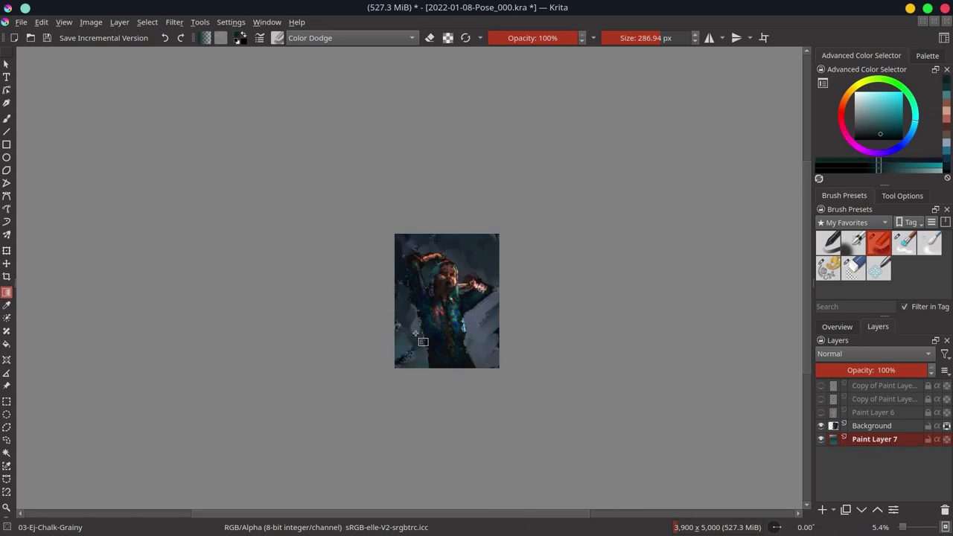
left_click(350, 37)
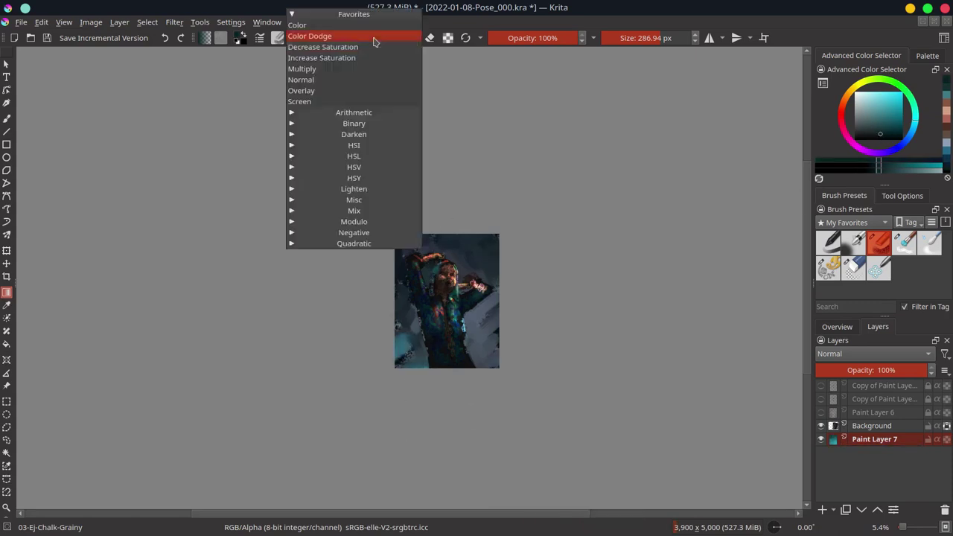
left_click(313, 25)
right_click(875, 439)
left_click(837, 326)
Invert the selection and blend the light grey patch at lower right darker
left_click(147, 22)
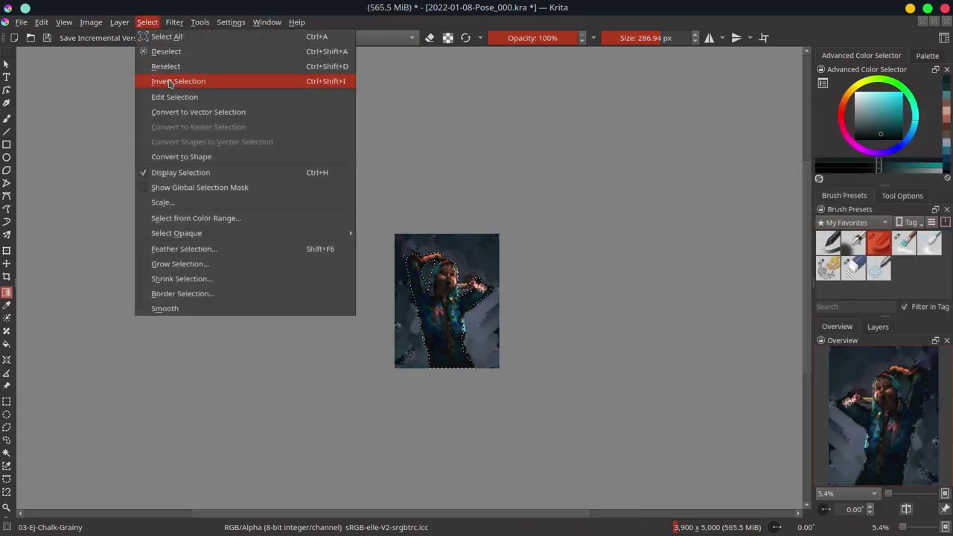
left_click(171, 79)
left_click(904, 243)
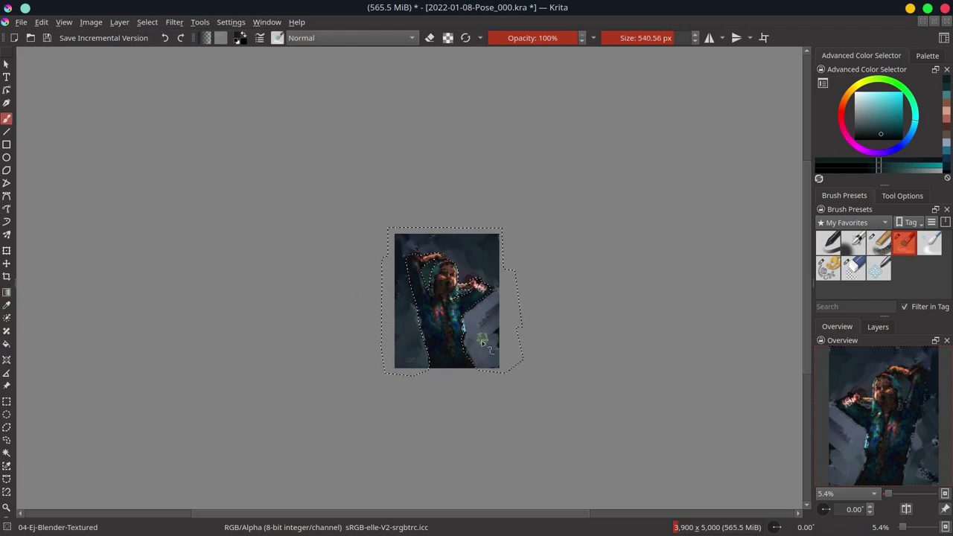
left_click_drag(482, 341, 451, 361)
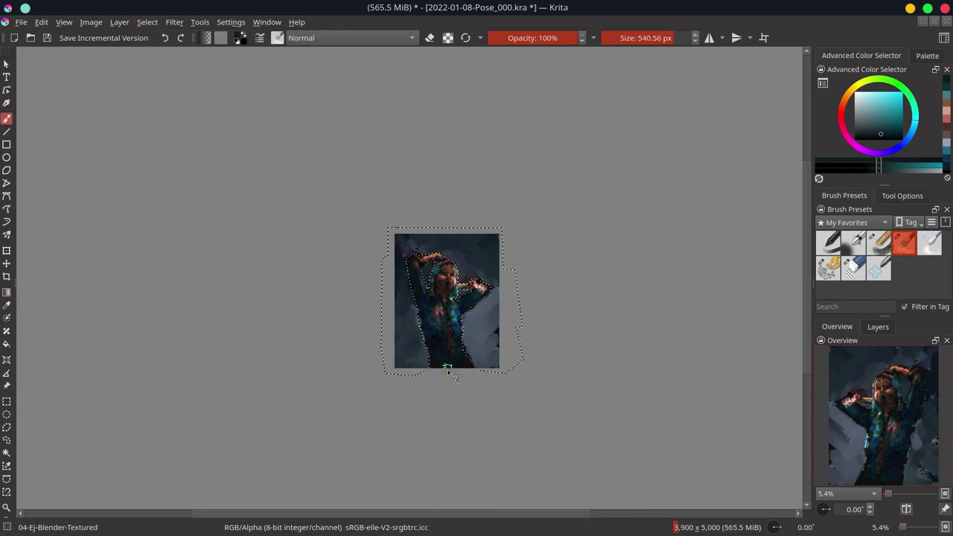
Dab orange marks near the bottom of the figure, try brown and purple, and save
key("/")
scroll(451, 365, "up", 5)
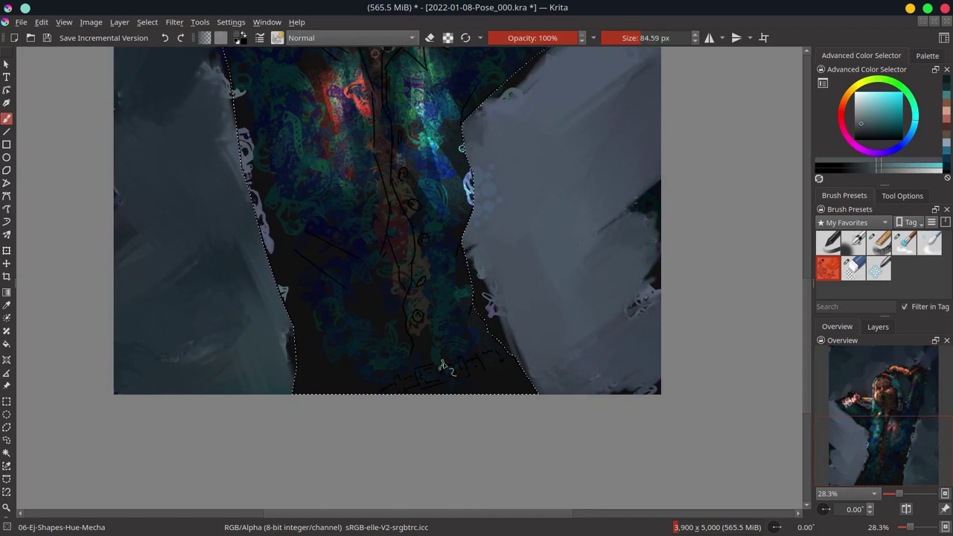
left_click(897, 100)
left_click_drag(406, 376, 473, 361)
left_click(884, 134)
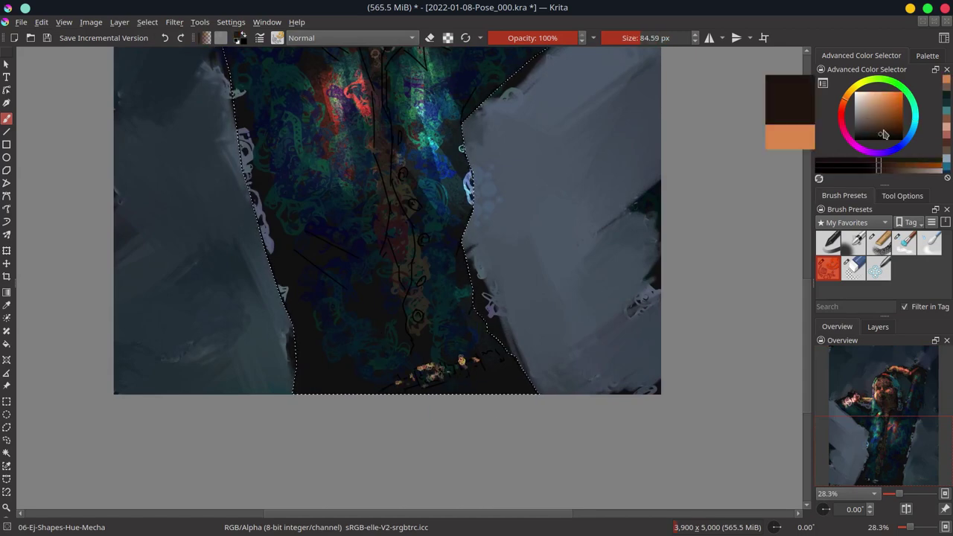
left_click(888, 152)
scroll(535, 278, "down", 8)
key("ctrl+s")
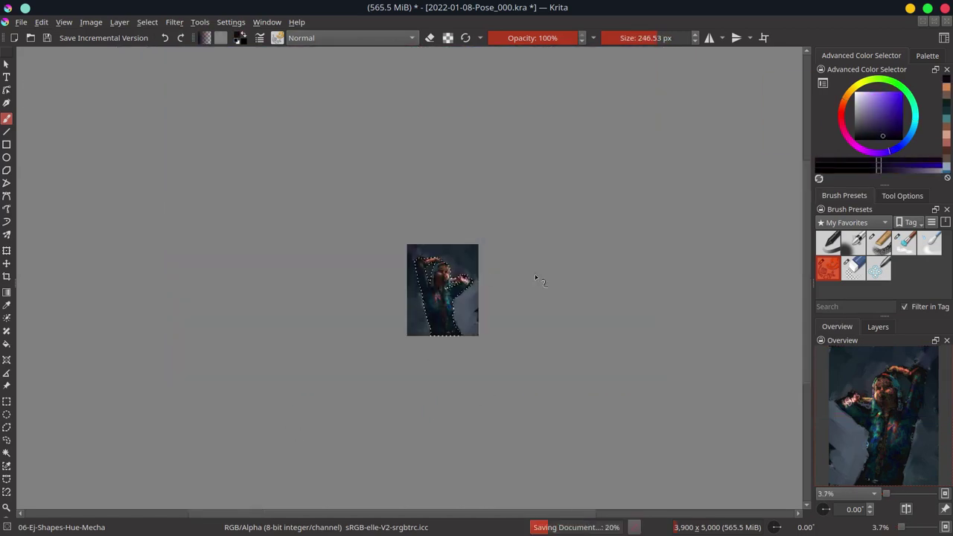
left_click(904, 249)
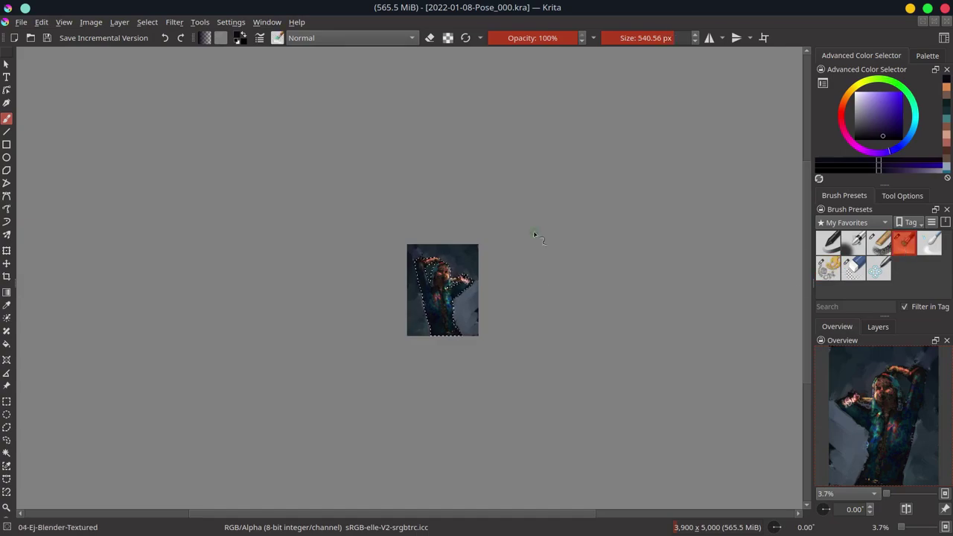
scroll(534, 235, "up", 10)
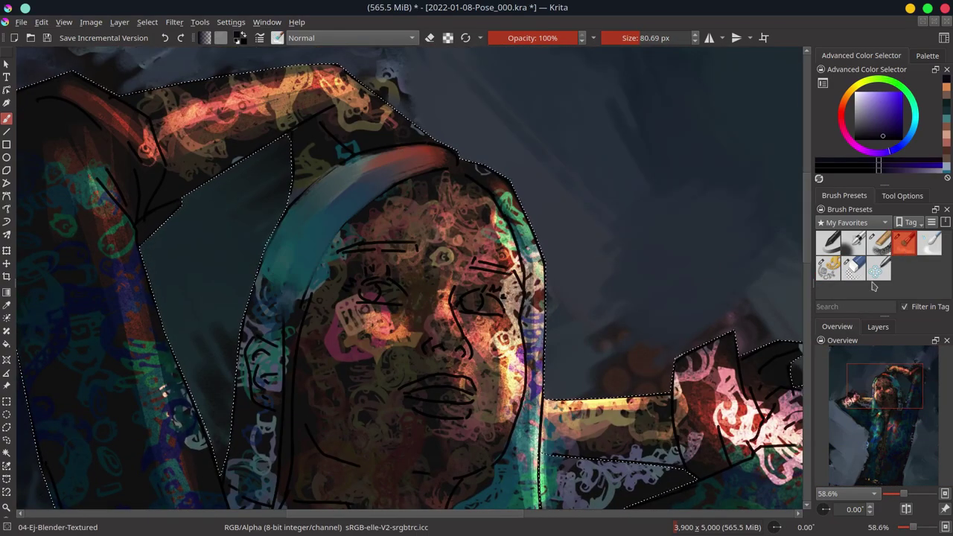
Sample an orange-brown, then set the grainy chalk brush to Multiply with a blue-purple colour
left_click(312, 373, "ctrl")
left_click_drag(283, 398, 237, 477)
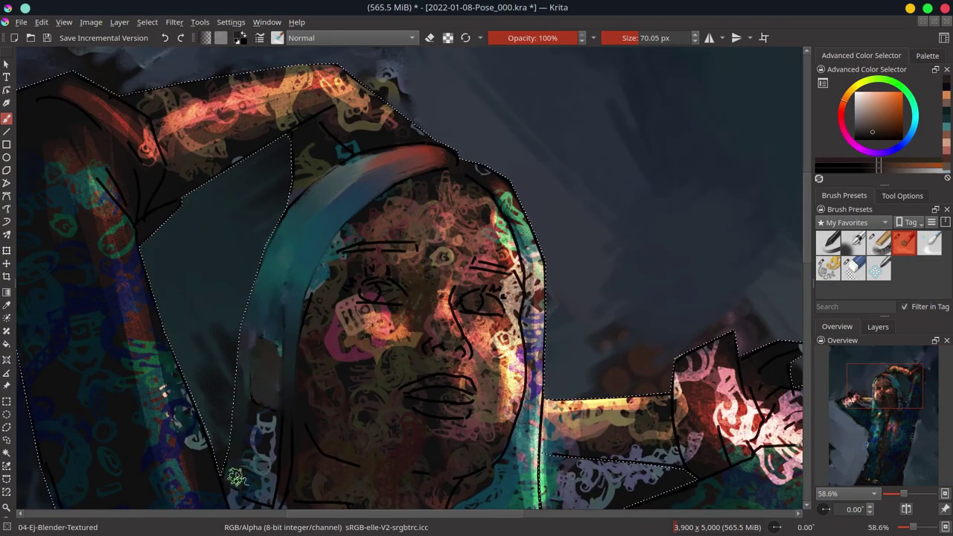
scroll(350, 52, "down", 2)
left_click(878, 241)
left_click(349, 38)
left_click(313, 59)
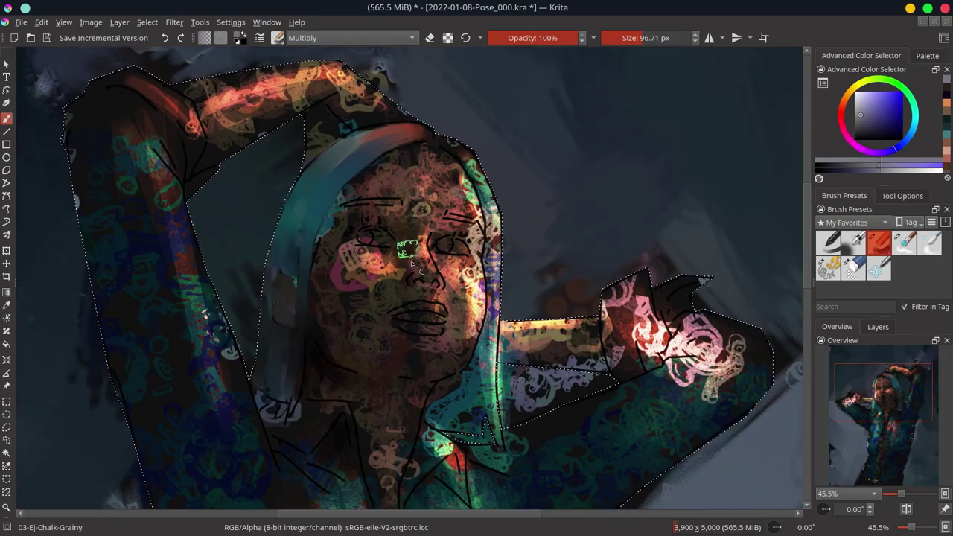
Brighten the chest, left arm and shoulder with enlarged Color Dodge highlights
left_click_drag(571, 495, 589, 384)
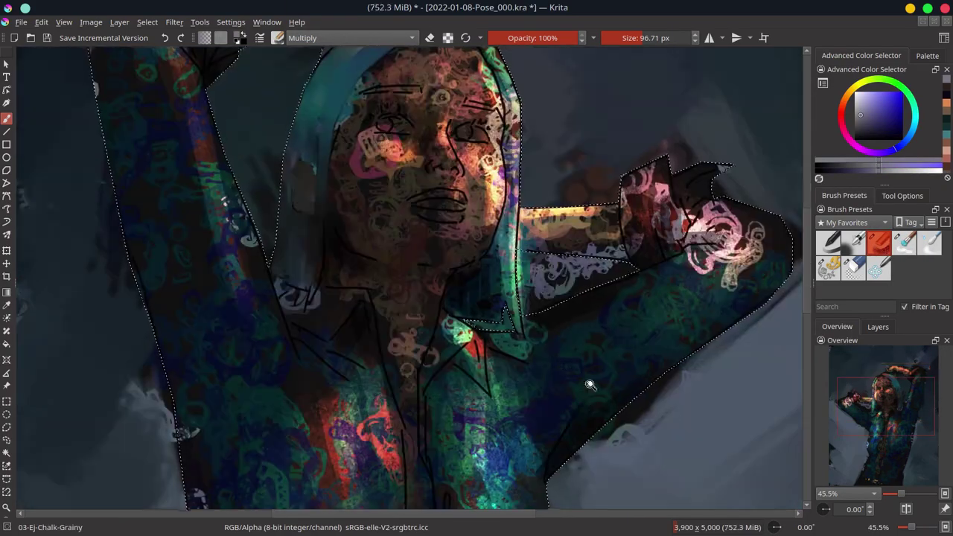
scroll(589, 384, "down", 3)
left_click(350, 37)
left_click(312, 28)
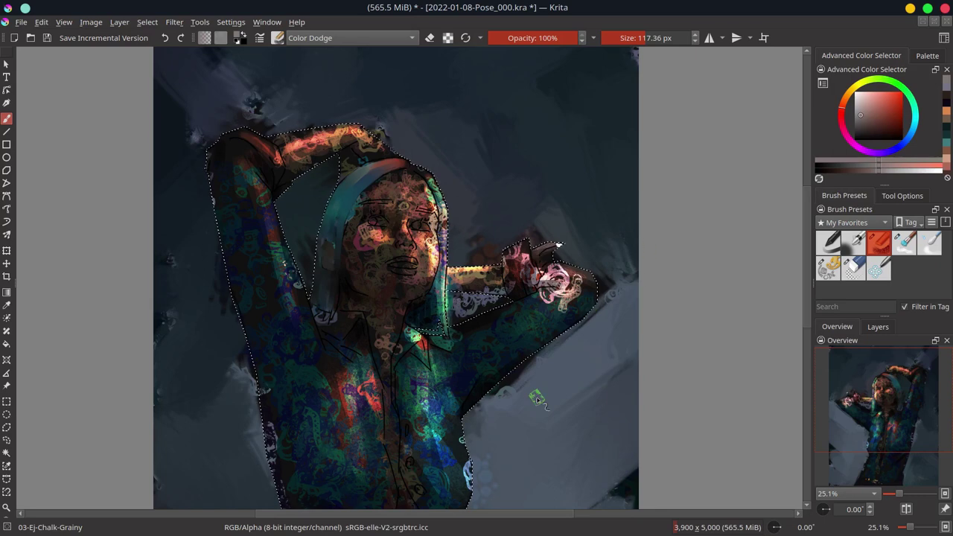
key("minus")
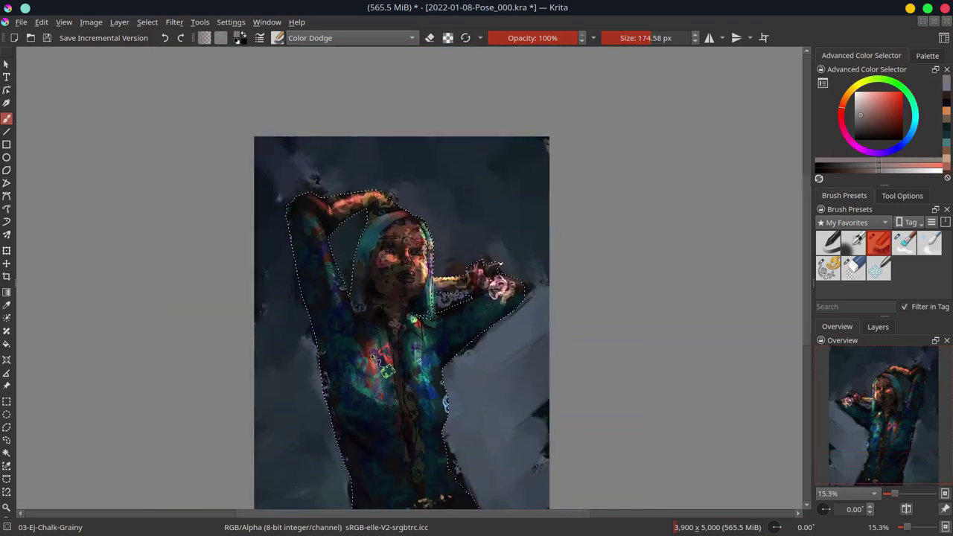
left_click_drag(376, 361, 383, 405)
left_click_drag(358, 216, 328, 409)
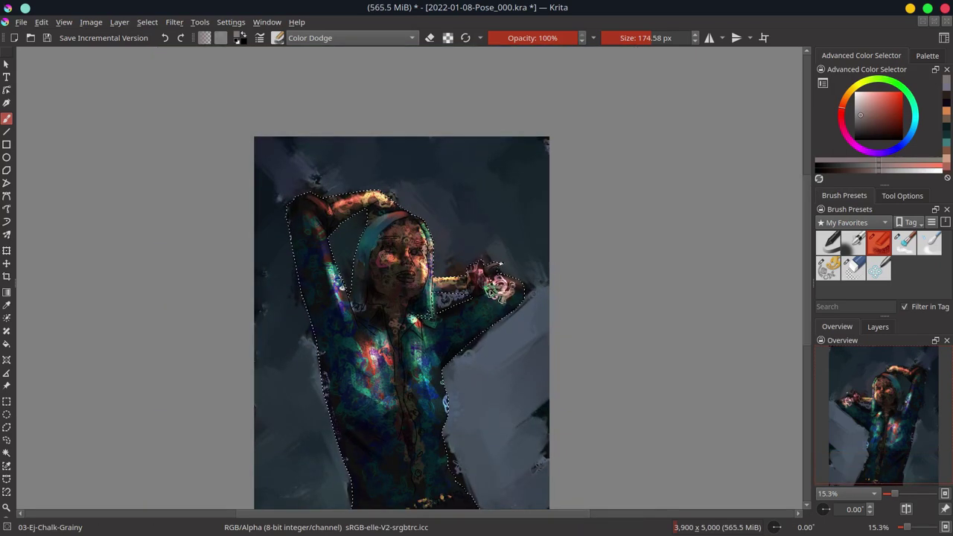
Switch to the textured blender, undo the orange head patch, and smooth the face pattern
left_click(373, 37)
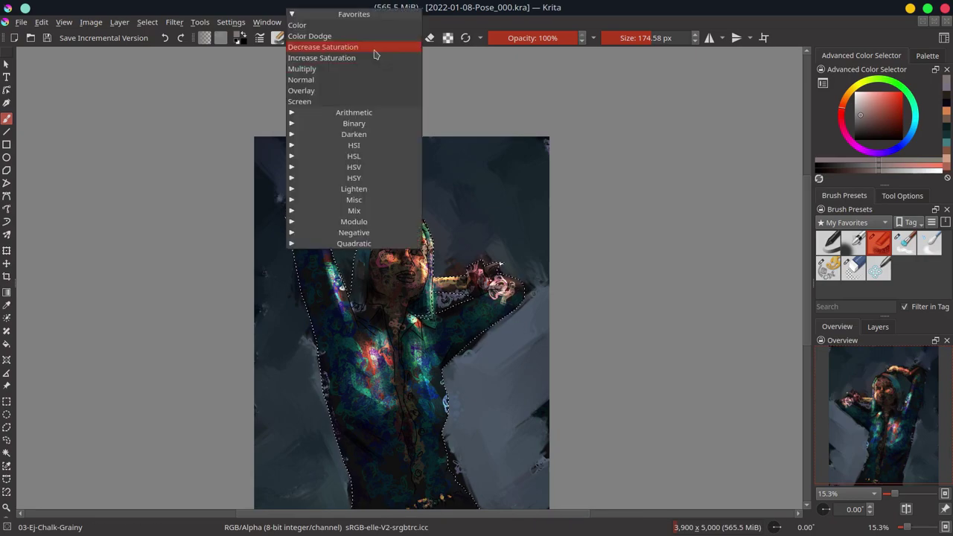
left_click(904, 242)
key("plus")
key("ctrl+z")
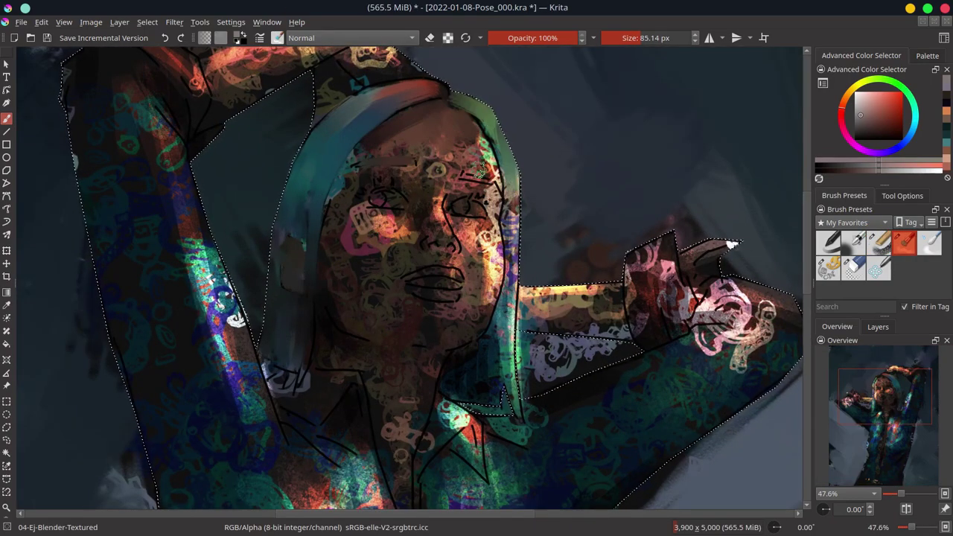
key("bracketleft")
key("bracketleft")
key("bracketleft")
mouse_move(376, 192)
left_mouse_down()
mouse_move(379, 224)
mouse_move(402, 238)
left_mouse_up()
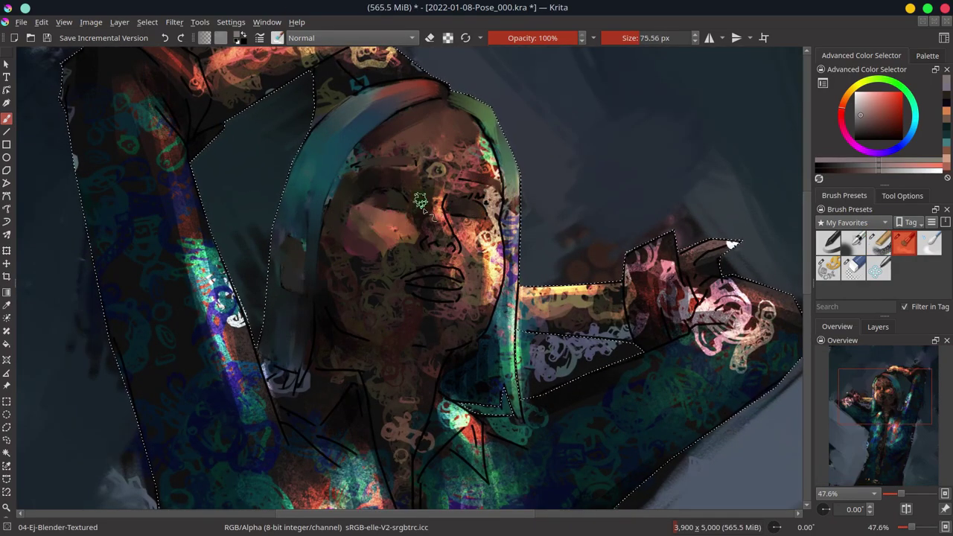
key("bracketright")
key("bracketright")
mouse_move(417, 171)
left_mouse_down()
mouse_move(454, 194)
mouse_move(495, 268)
mouse_move(395, 238)
mouse_move(346, 192)
mouse_move(402, 239)
left_mouse_up()
Blend the forehead, cheeks, chin, jaw, neck and sleeve smoother, then save
key("bracketright")
left_click_drag(476, 238, 465, 328)
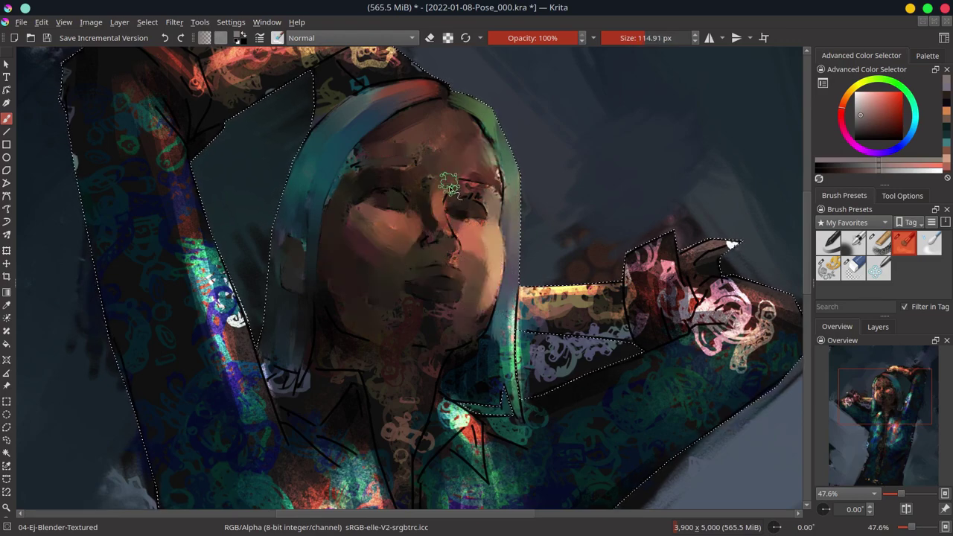
left_click_drag(446, 178, 476, 342)
left_click(878, 242)
left_click(903, 242)
left_click_drag(425, 305, 484, 350)
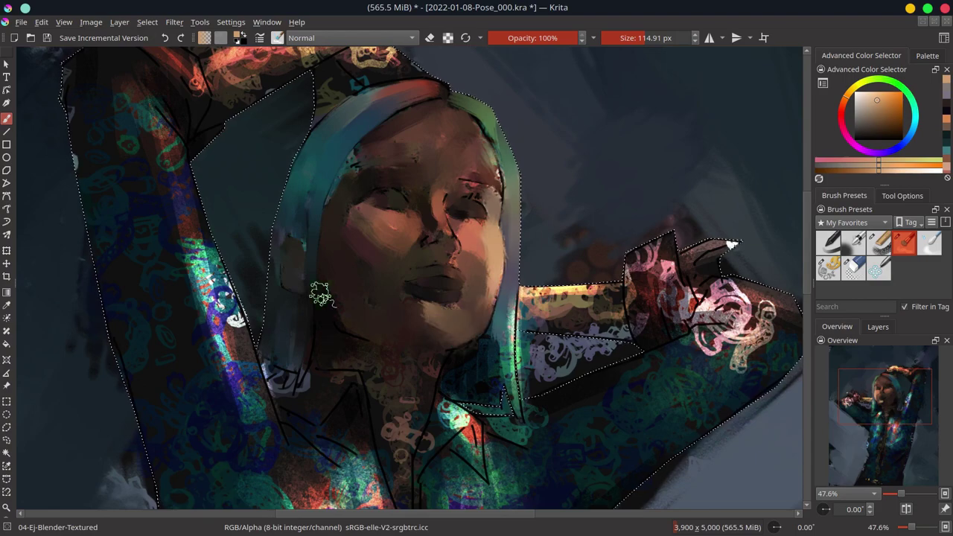
mouse_move(283, 372)
left_mouse_down()
mouse_move(372, 387)
mouse_move(405, 462)
left_mouse_up()
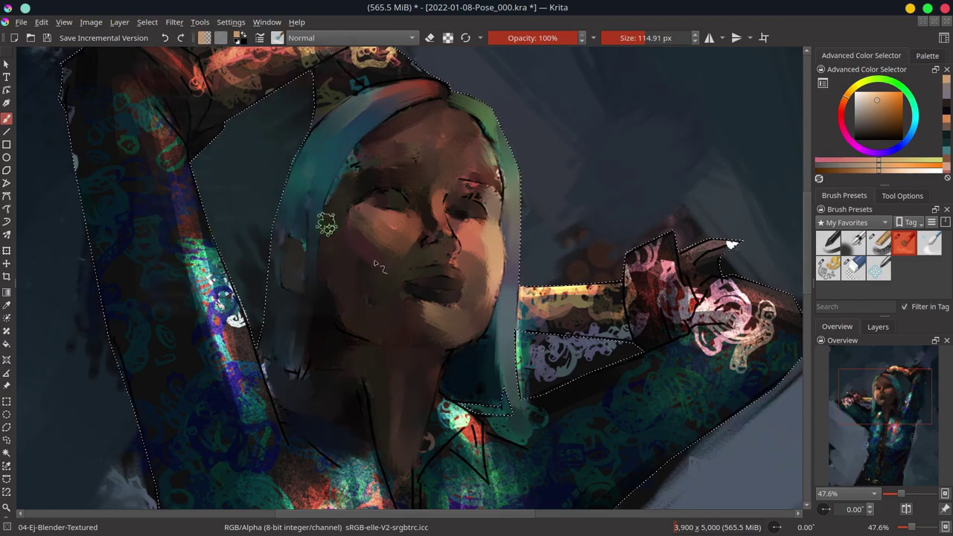
left_click_drag(529, 349, 606, 388)
key("ctrl+s")
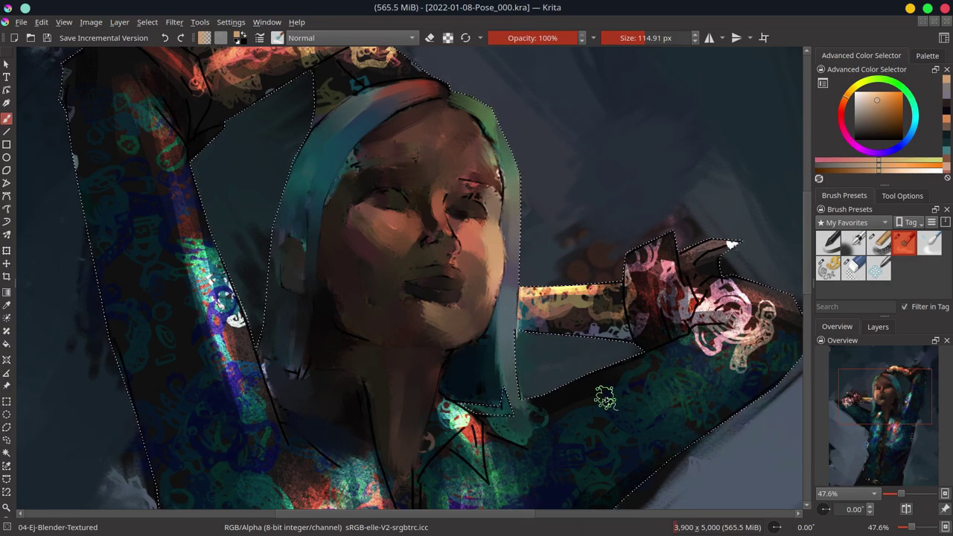
Blend the raised hand smoother and darken the colourful chest and torso, then save
scroll(371, 158, "down", 3)
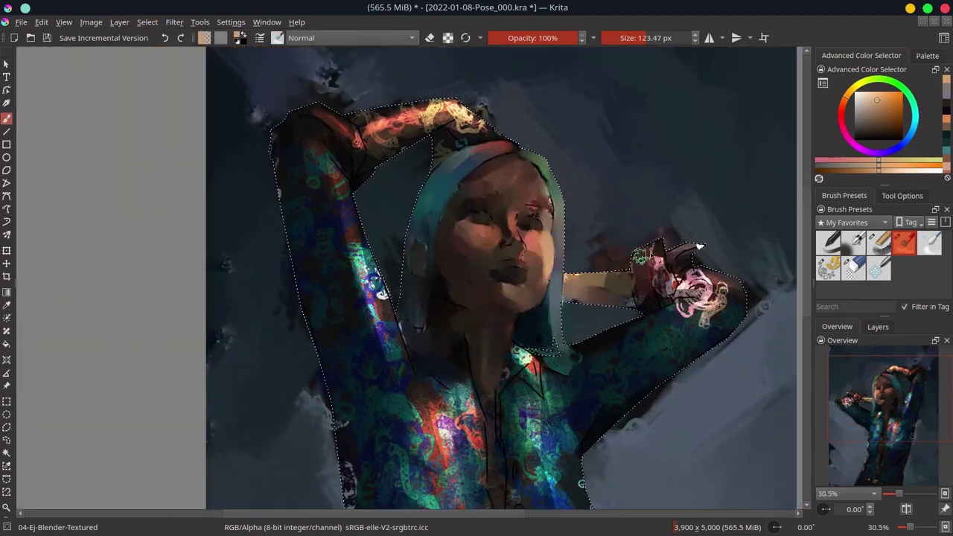
mouse_move(673, 279)
left_mouse_down()
mouse_move(690, 301)
mouse_move(536, 368)
left_mouse_up()
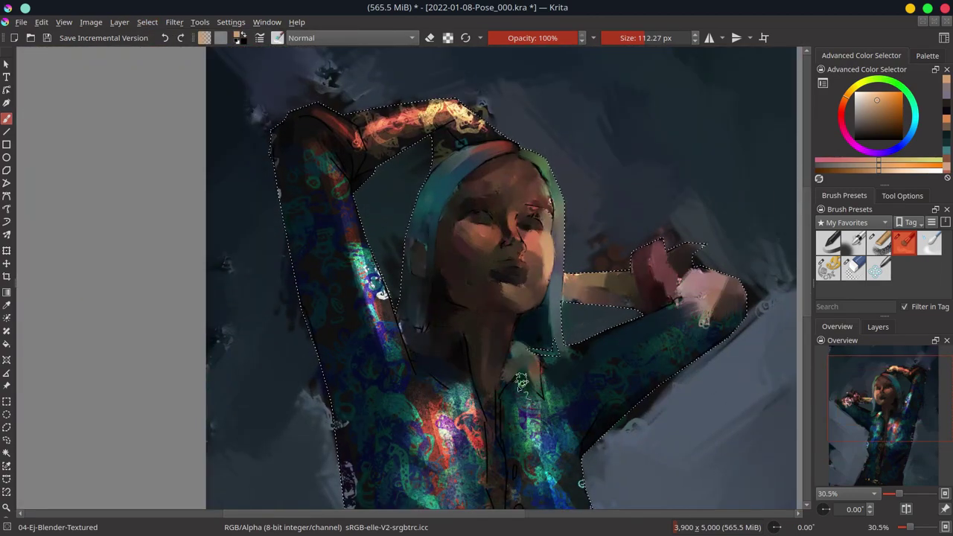
scroll(581, 348, "down", 2)
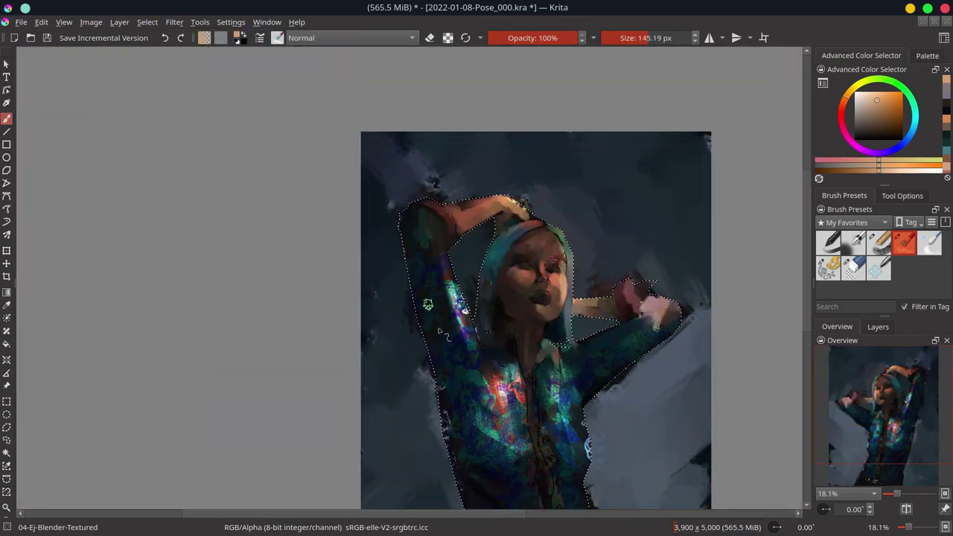
scroll(447, 253, "down", 1)
mouse_move(432, 310)
left_mouse_down()
mouse_move(491, 372)
mouse_move(561, 423)
mouse_move(548, 389)
left_mouse_up()
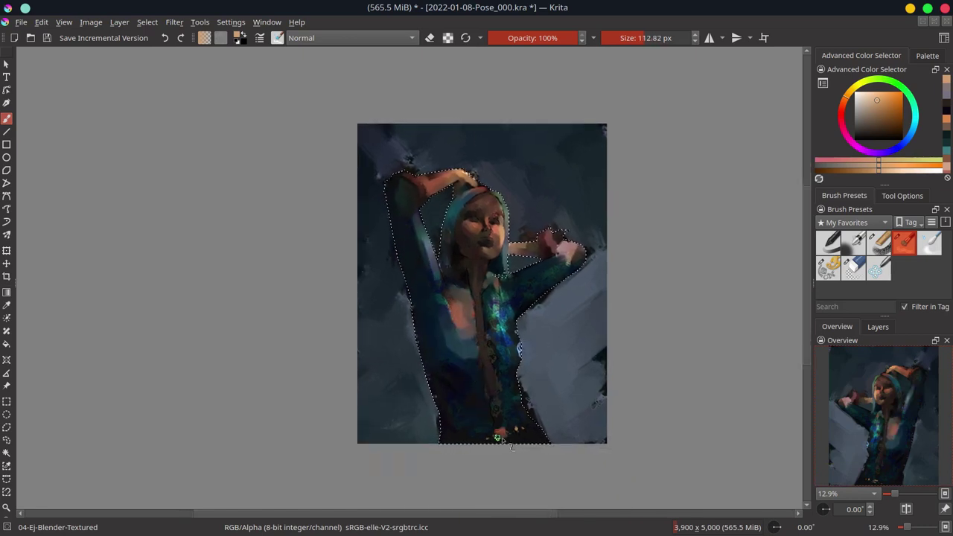
left_click_drag(494, 361, 447, 404)
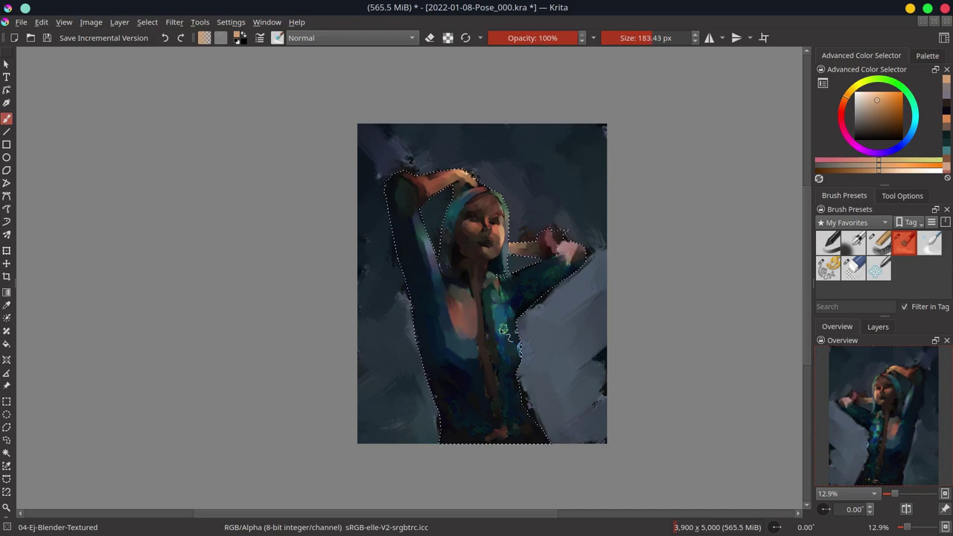
key("ctrl+s")
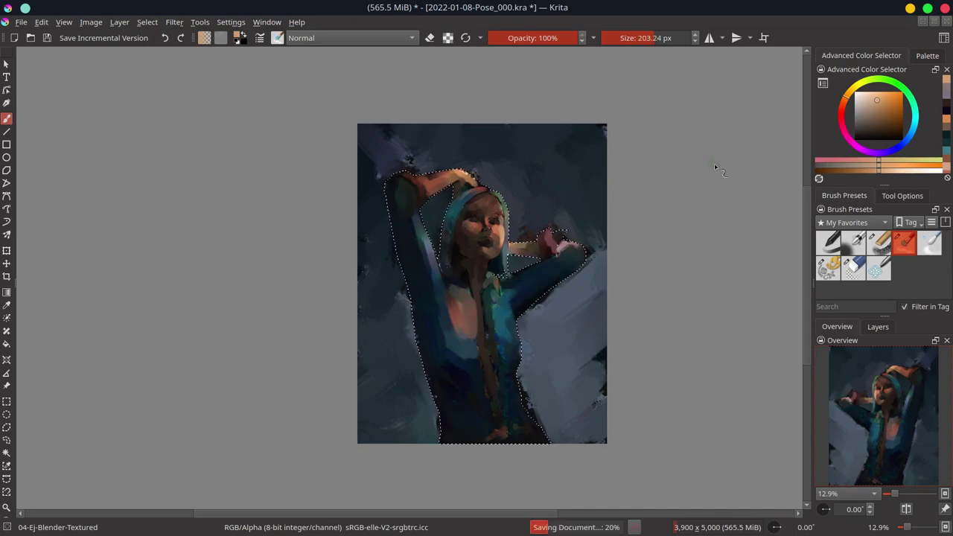
Apply a Gaussian Blur with a raised radius and save the painting
key("ctrl+alt+f")
left_click_drag(175, 145, 195, 145)
left_click(226, 373)
scroll(321, 339, "down", 2)
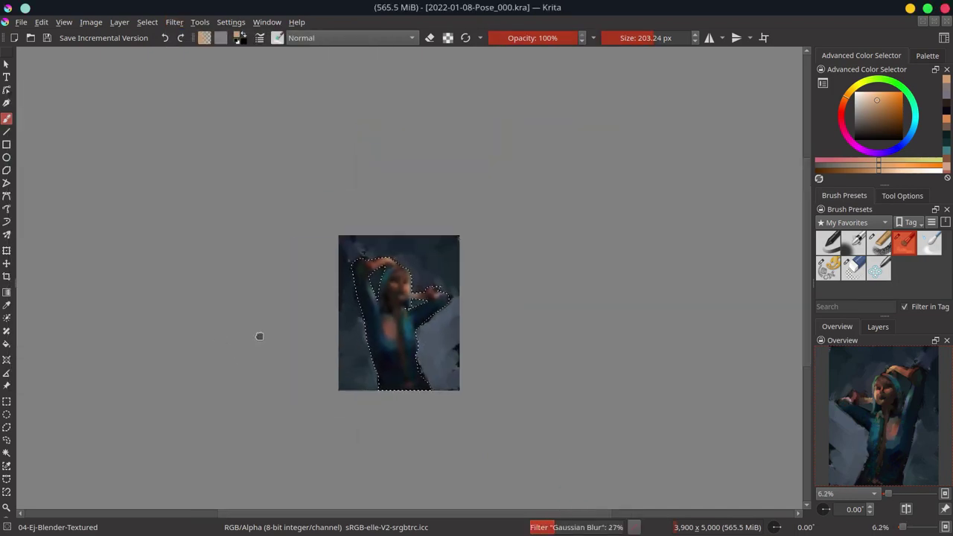
key("ctrl+s")
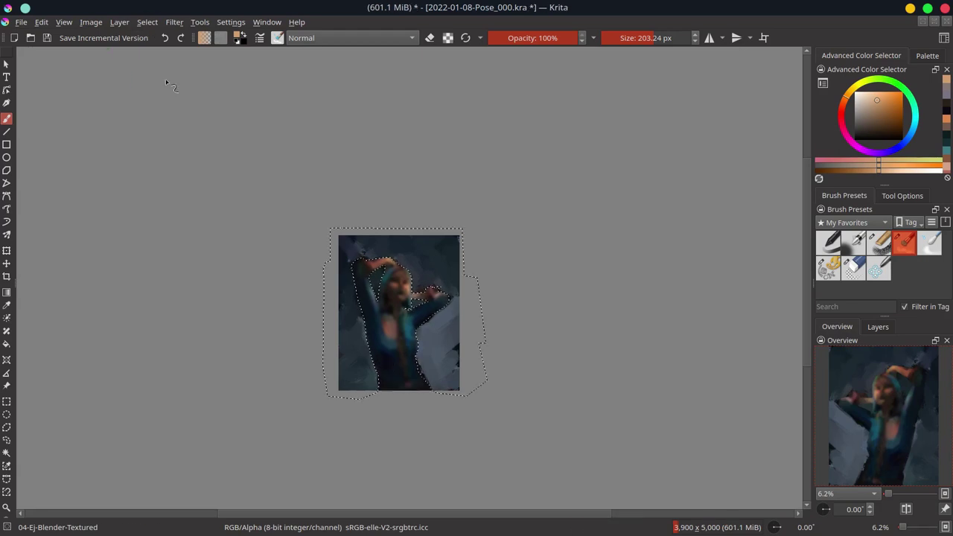
Paint light grainy chalk strokes over the background with an enlarged brush
key("slash")
left_click(362, 262, "ctrl")
left_click_drag(361, 261, 405, 283)
Scumble light blue-grey, dark blue and lighter blue chalk strokes beside and below the figure
left_click(346, 319, "ctrl")
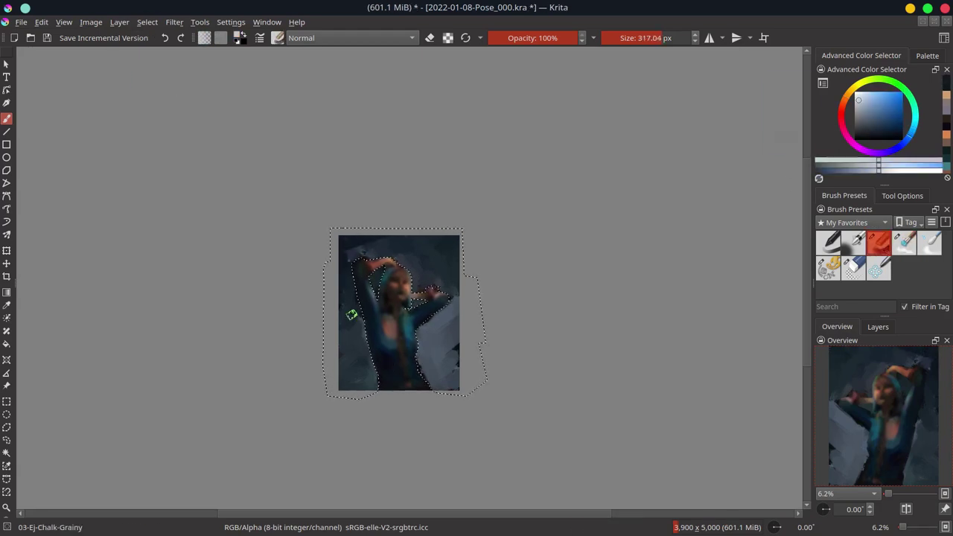
left_click_drag(346, 320, 423, 306)
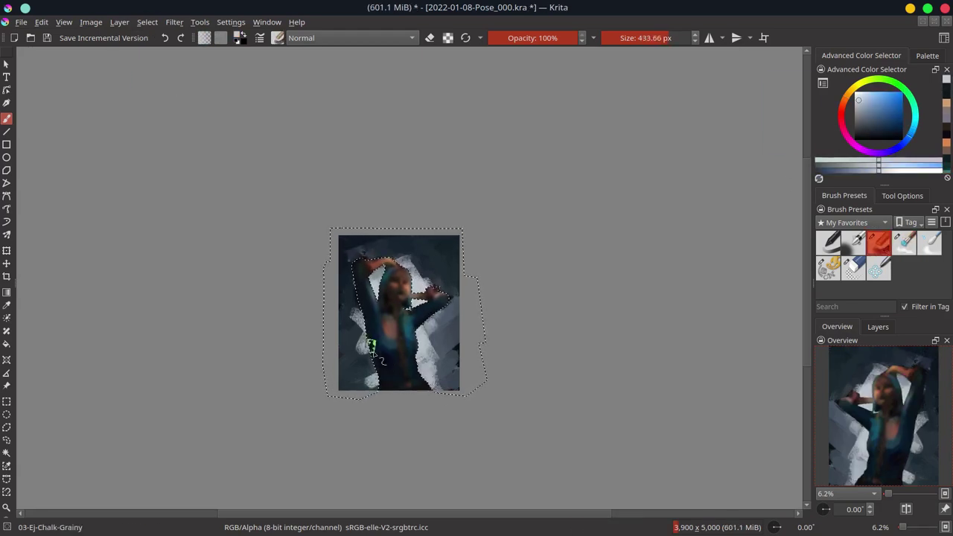
mouse_move(371, 346)
left_mouse_down()
mouse_move(350, 361)
mouse_move(348, 376)
left_mouse_up()
left_click(350, 361, "ctrl")
left_click_drag(439, 373, 447, 350)
left_click(350, 364, "ctrl")
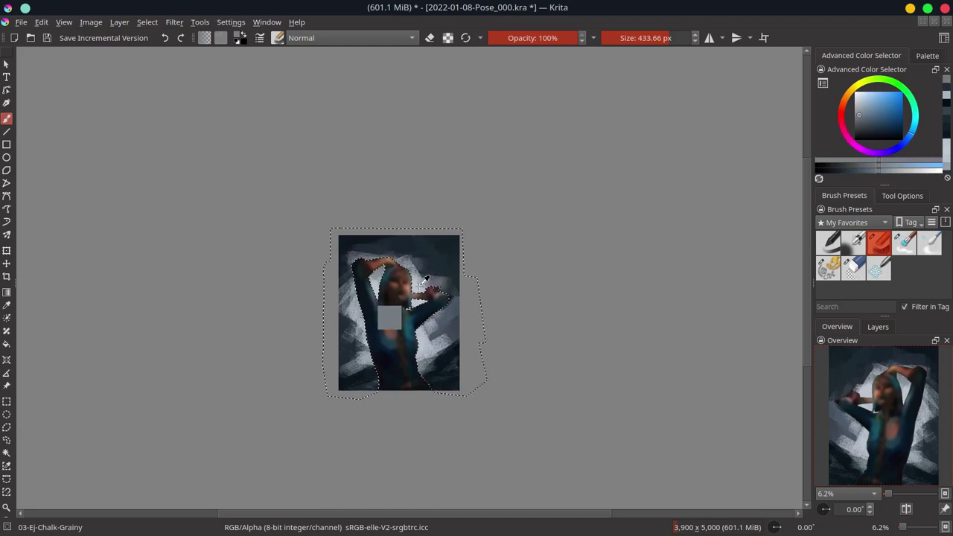
left_click(387, 280, "ctrl")
left_click(392, 301, "ctrl")
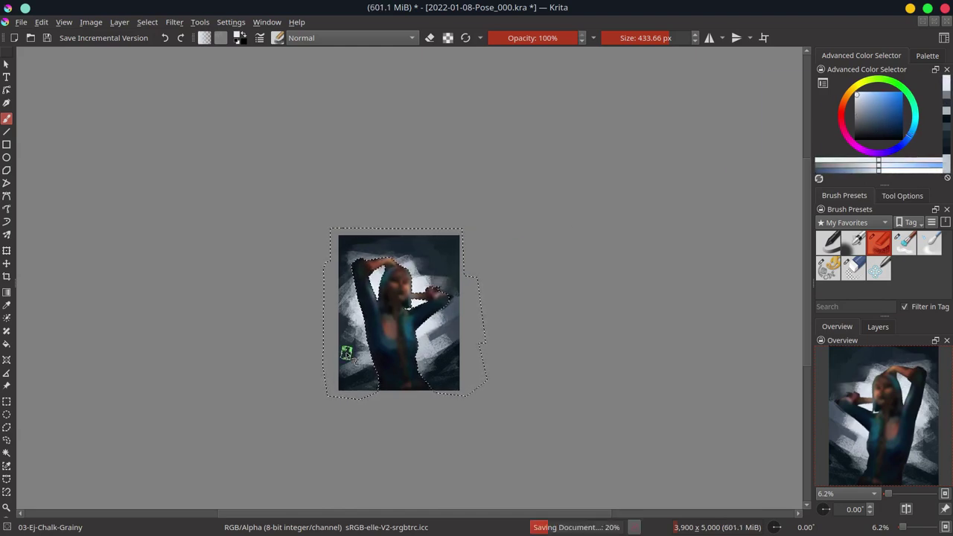
Duplicate the paint layer and merge the copy with the layer below
left_click(878, 326)
right_click(875, 387)
left_click(841, 173)
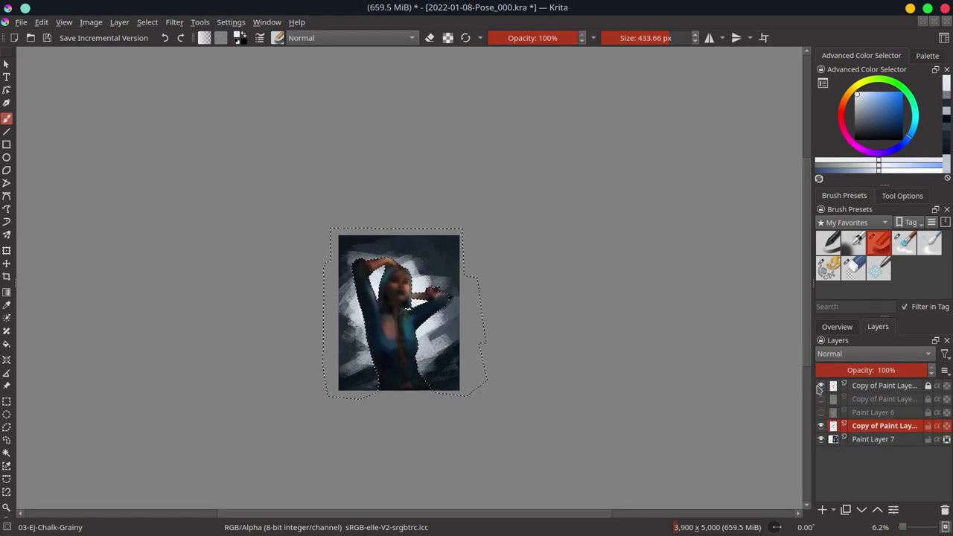
right_click(886, 426)
left_click(846, 219)
left_click(837, 326)
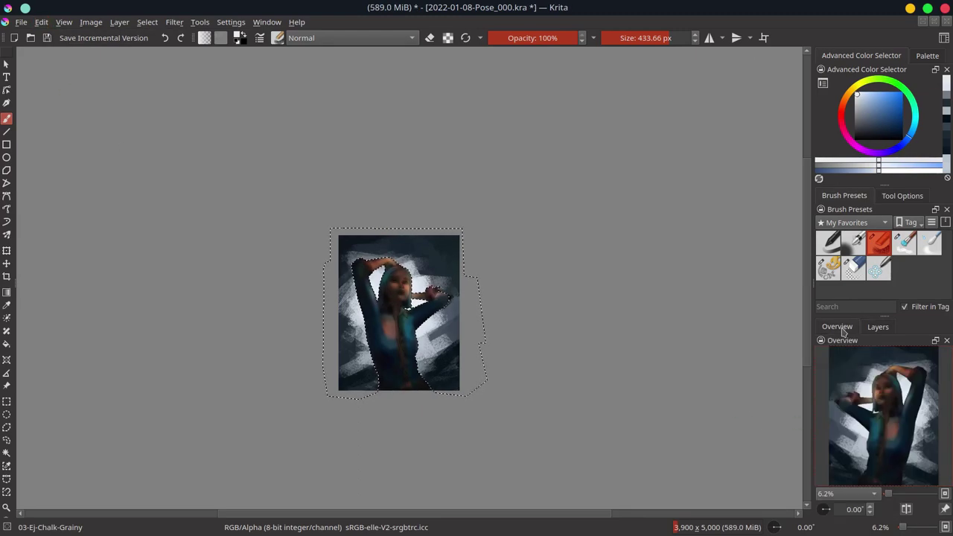
Reselect the figure and set a smaller soft airbrush to Color Dodge with dark red-grey
left_click(146, 21)
left_click(171, 67)
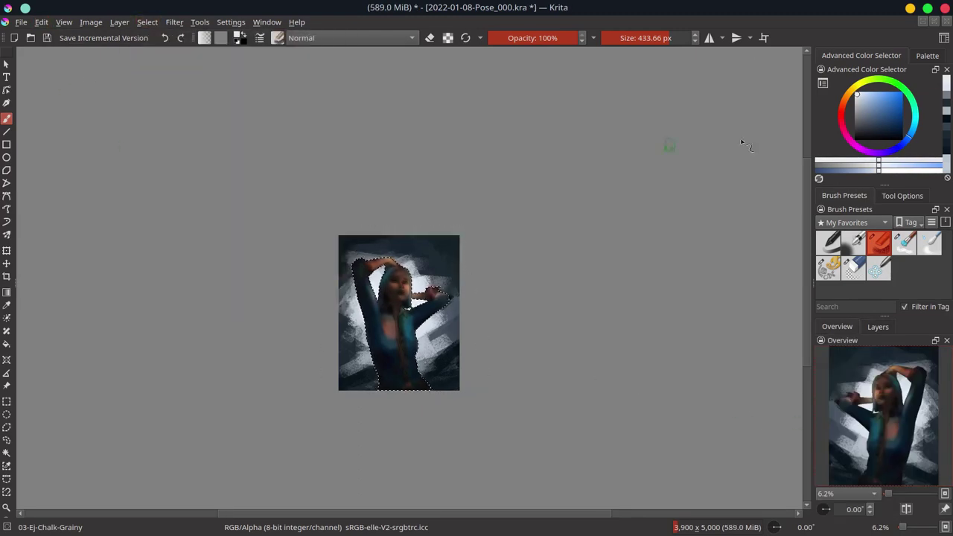
key("x")
key("bracketleft")
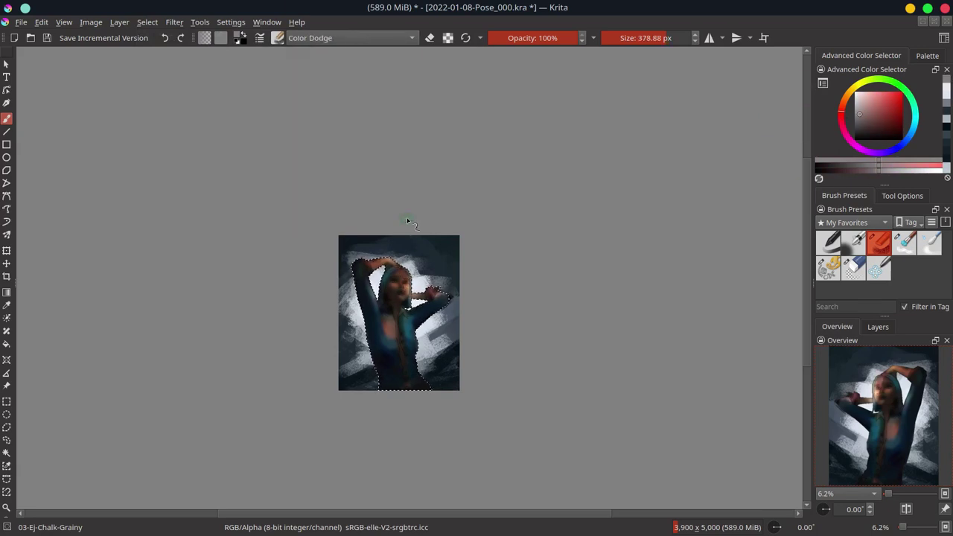
left_click(387, 38)
key("slash")
left_click(387, 38)
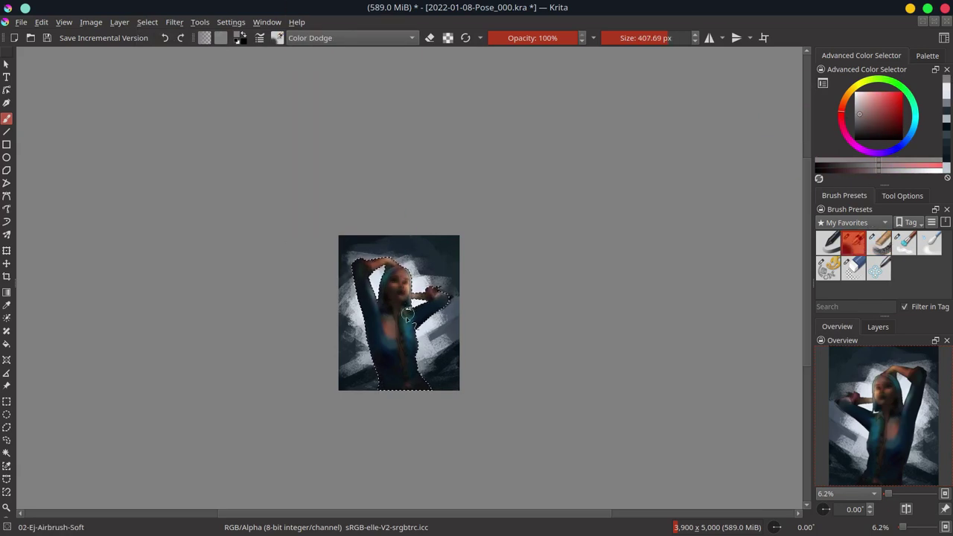
Paint dodge glows over the face, hair and chest, return to Normal blending, and save
mouse_move(419, 288)
left_mouse_down()
mouse_move(376, 287)
mouse_move(389, 327)
left_mouse_up()
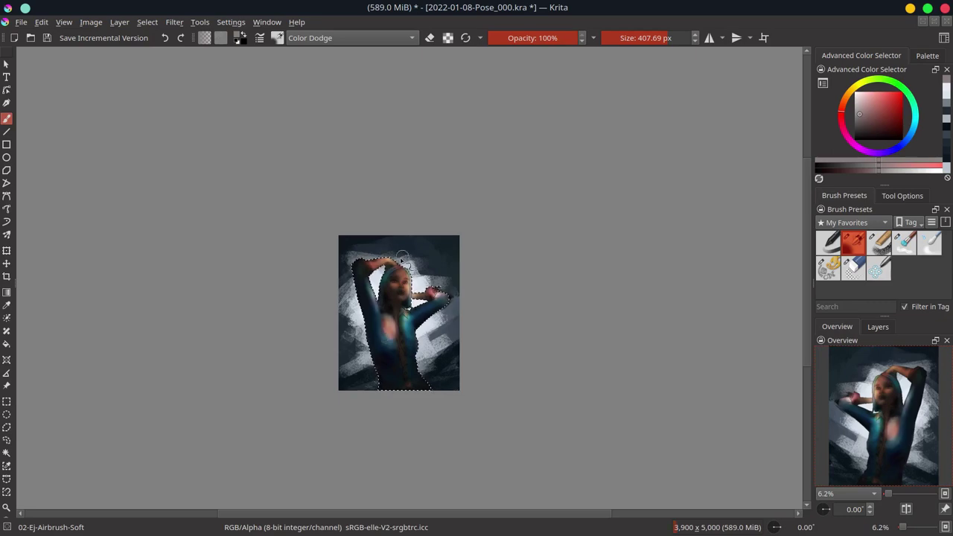
left_click_drag(365, 260, 412, 270)
key("alt+shift+n")
key("x")
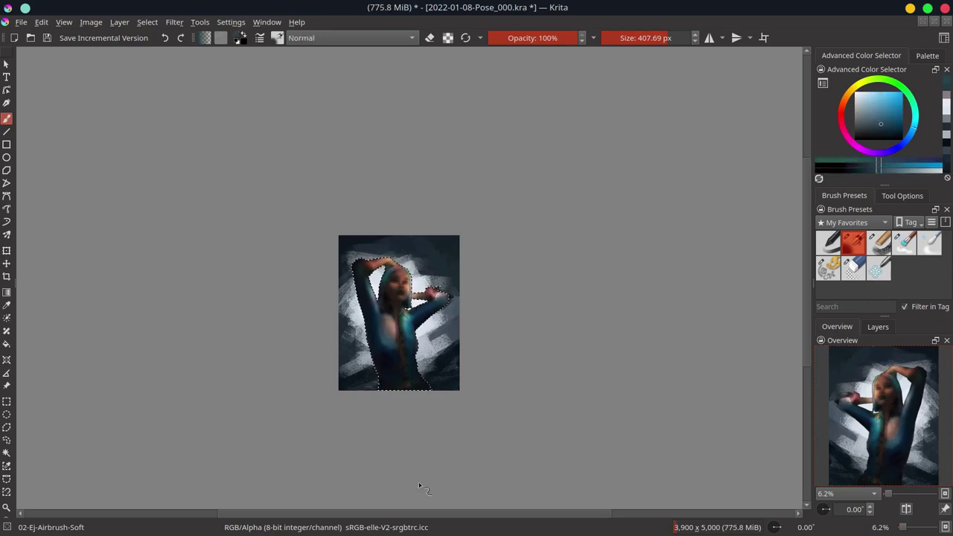
key("ctrl+s")
Hide the selection outline and paint pale skin highlights along the hairline
left_click(146, 22)
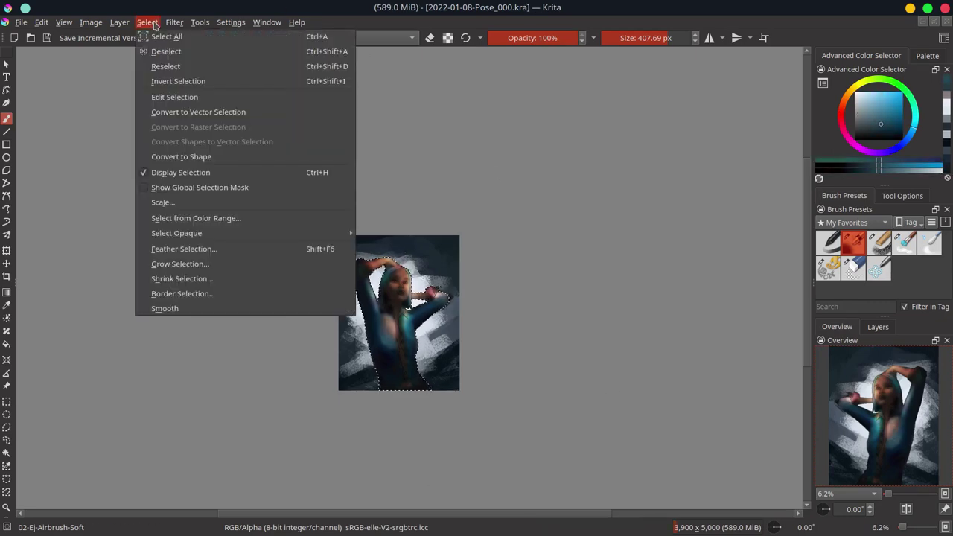
left_click(223, 174)
scroll(530, 237, "up", 5)
scroll(365, 260, "up", 5)
left_click(927, 55)
left_click(825, 86)
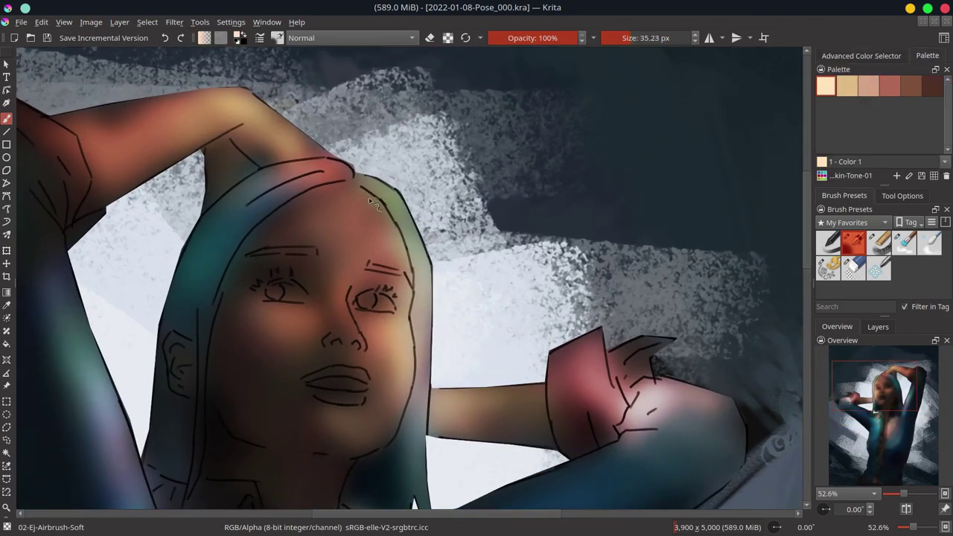
left_click_drag(357, 190, 413, 276)
left_click(861, 55)
left_click_drag(365, 186, 418, 294)
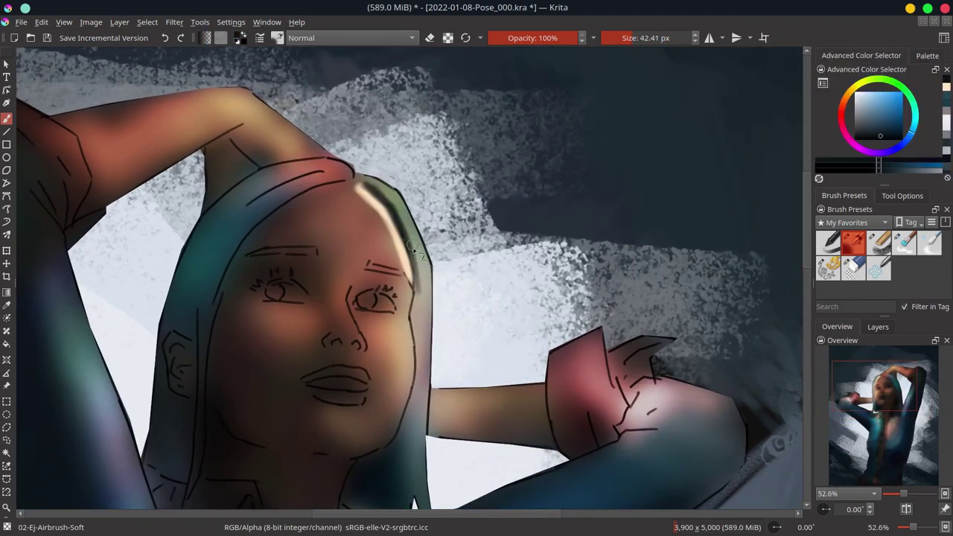
Darken the hair edge, the right eyebrow and the eyes
mouse_move(425, 343)
left_mouse_down()
mouse_move(444, 277)
mouse_move(433, 342)
left_mouse_up()
left_click_drag(435, 208, 424, 379)
key("bracketleft")
left_click_drag(386, 199, 428, 216)
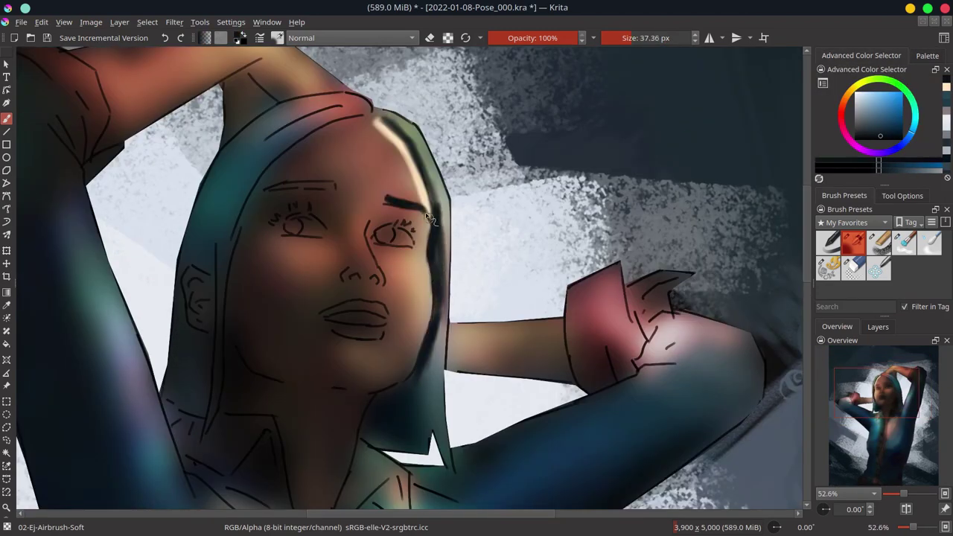
mouse_move(294, 215)
left_mouse_down()
mouse_move(320, 230)
mouse_move(405, 240)
mouse_move(381, 284)
left_mouse_up()
Shade the nose, cheek and jaw, and add light blue-grey highlights on the right cheek and chin
left_click(926, 55)
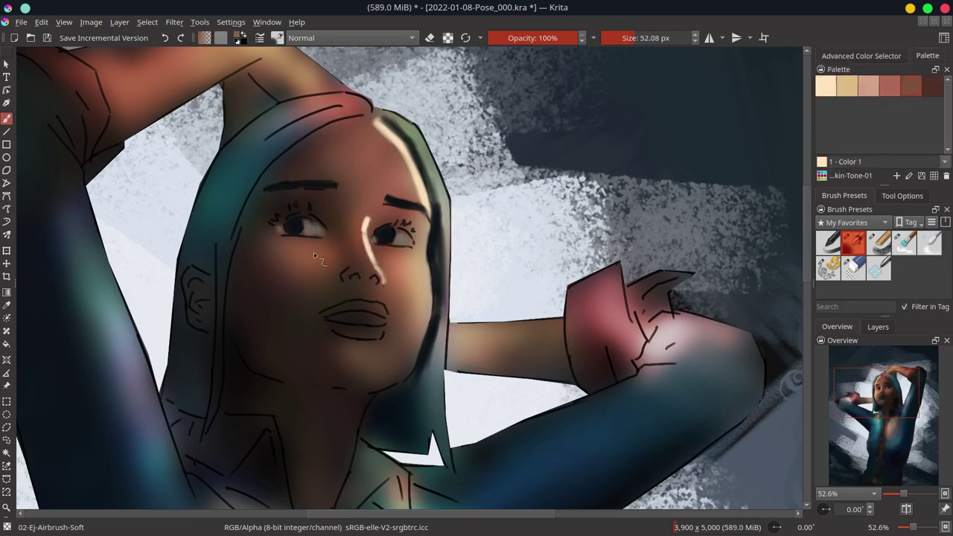
left_click(861, 55)
left_click_drag(287, 246, 339, 257)
key("bracketright")
key("bracketright")
key("bracketright")
left_click_drag(402, 261, 421, 313)
left_click(412, 268, "ctrl")
key("bracketleft")
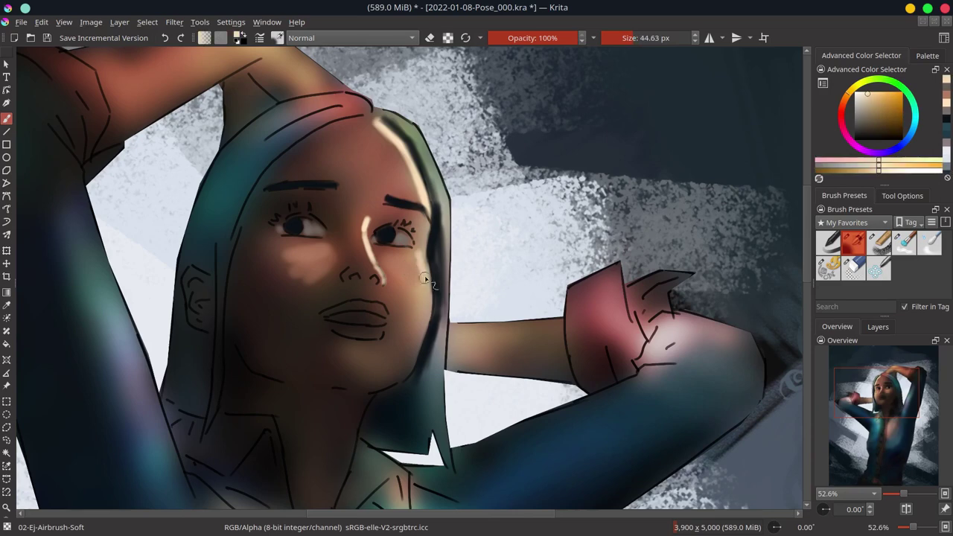
mouse_move(416, 256)
left_mouse_down()
mouse_move(431, 305)
mouse_move(368, 357)
mouse_move(387, 328)
left_mouse_up()
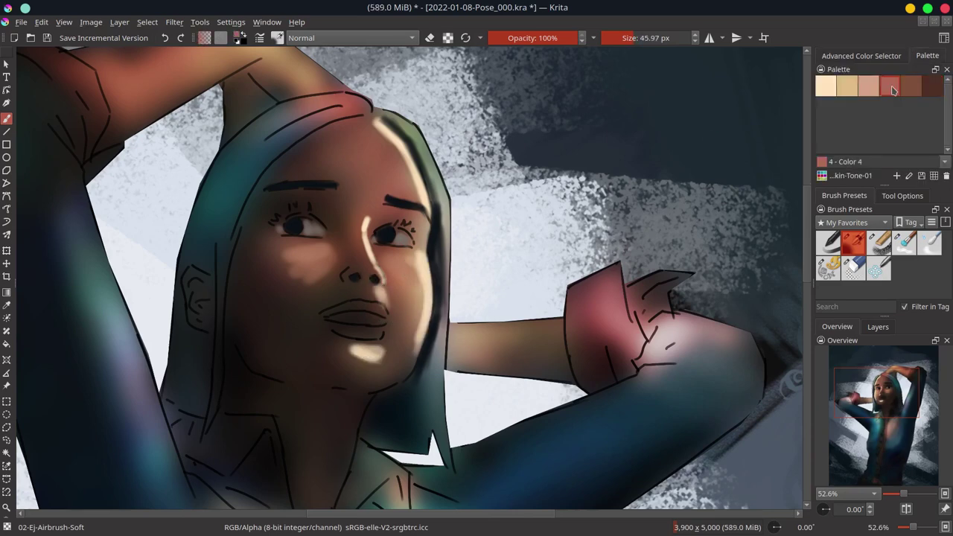
Darken the nostrils with a dark skin tone and save the painting
left_click(927, 55)
left_click(932, 86)
key("bracketright")
left_click_drag(347, 272, 378, 276)
left_click(861, 56)
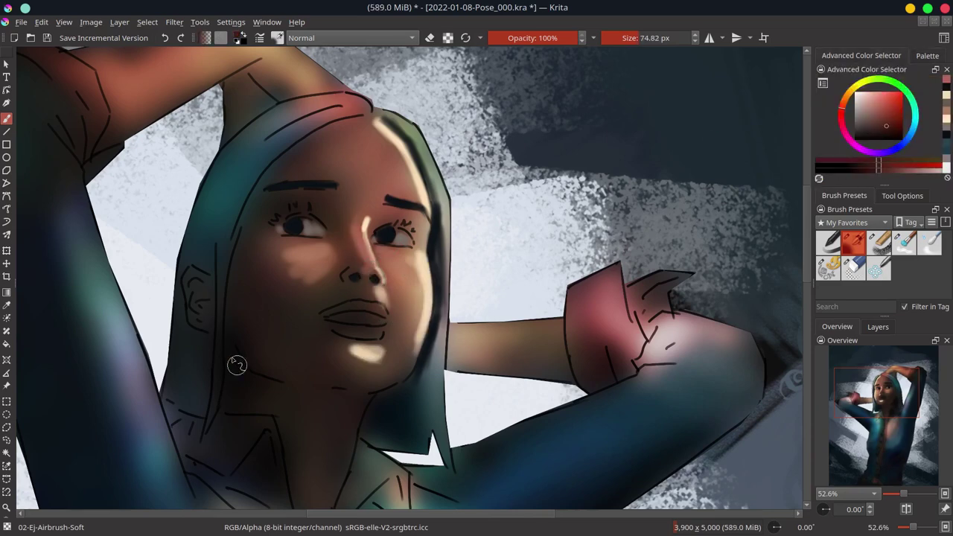
key("bracketright")
key("bracketright")
key("ctrl+s")
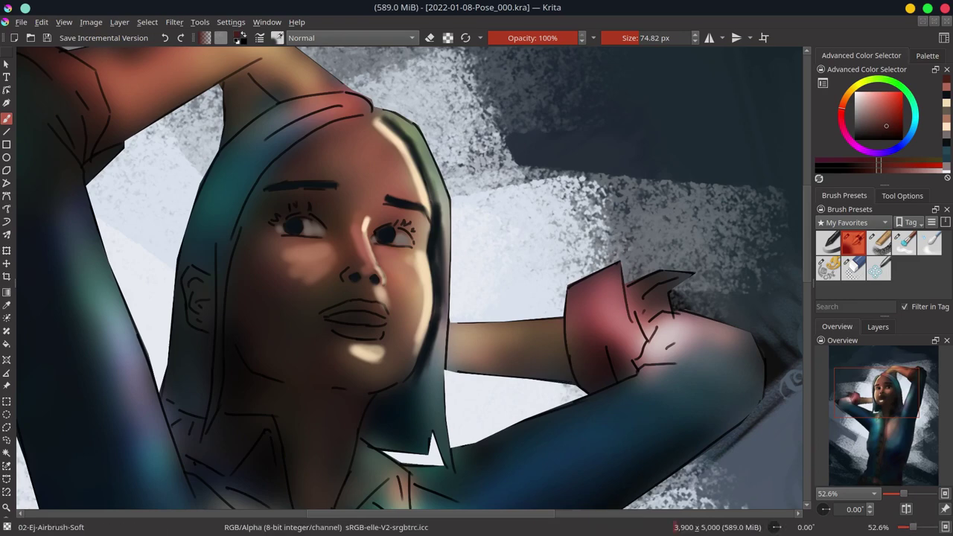
Paint the neck in a sampled lighter skin tone and darken the ear
left_click(251, 377, "ctrl")
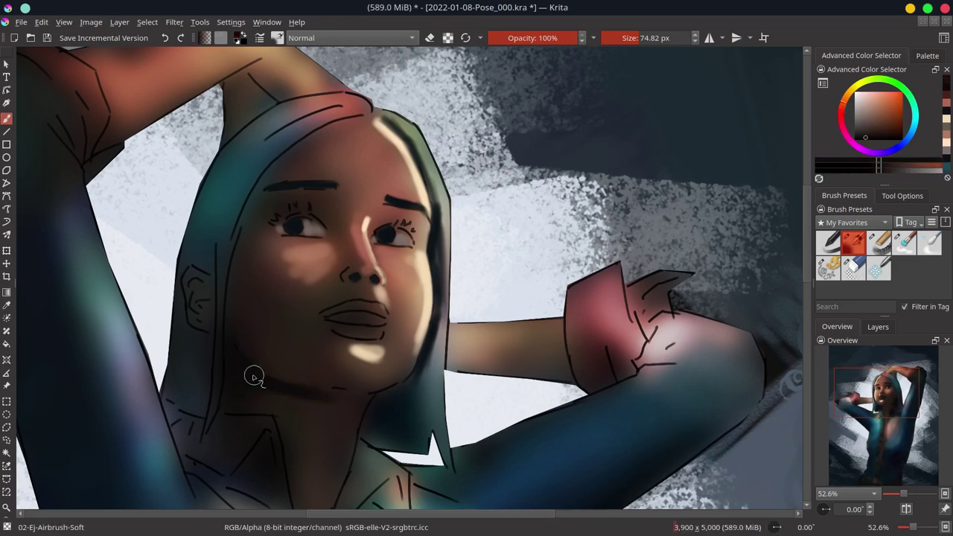
left_click_drag(340, 421, 346, 462)
key("bracketleft")
key("bracketleft")
left_click_drag(201, 294, 202, 305)
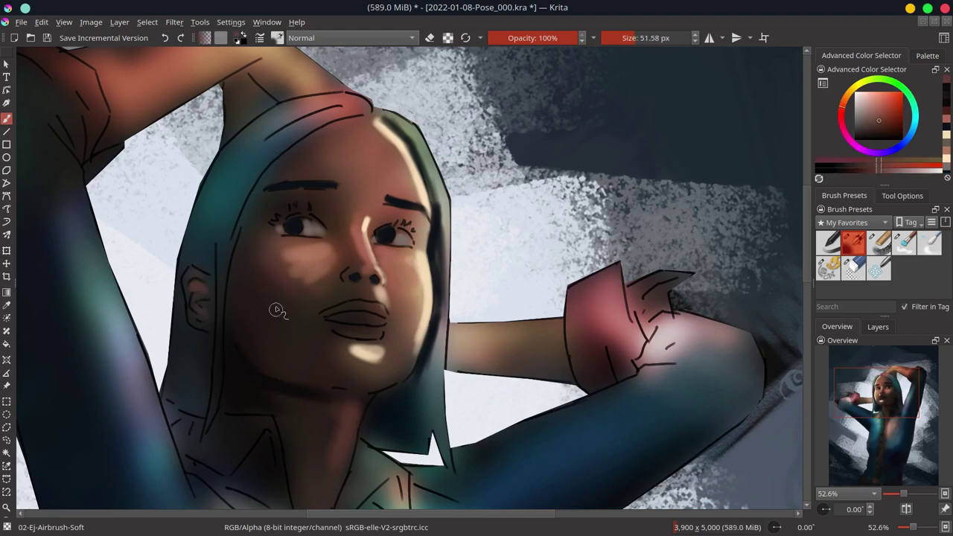
Paint the left hair with teal and brighter cyan strokes
left_click(199, 224, "ctrl")
left_click_drag(216, 224, 201, 275)
left_click(212, 229, "ctrl")
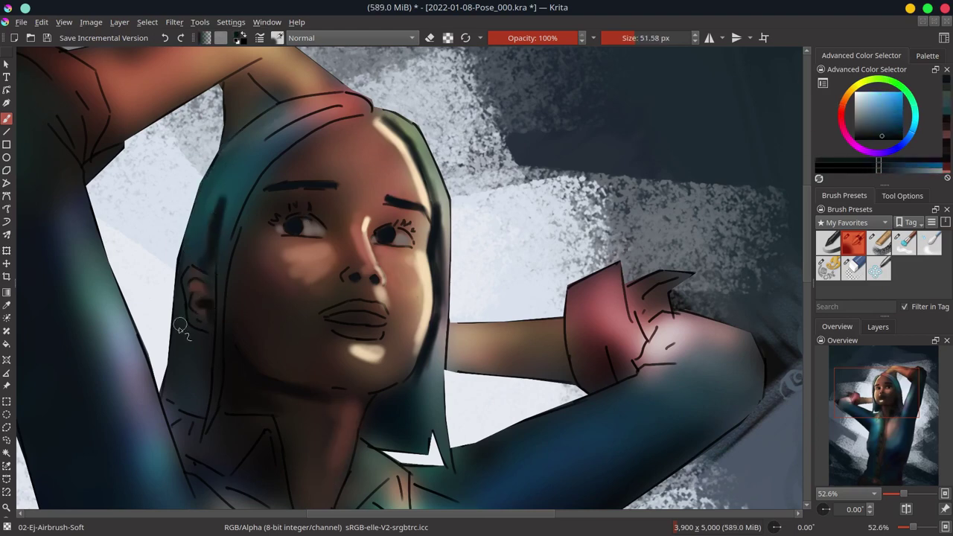
left_click_drag(183, 320, 179, 424)
left_click(223, 223, "ctrl")
left_click_drag(220, 320, 220, 390)
left_click_drag(442, 302, 439, 402)
Sample skin and brown tones from the face and paint the lips red-pink
left_click(438, 350, "ctrl")
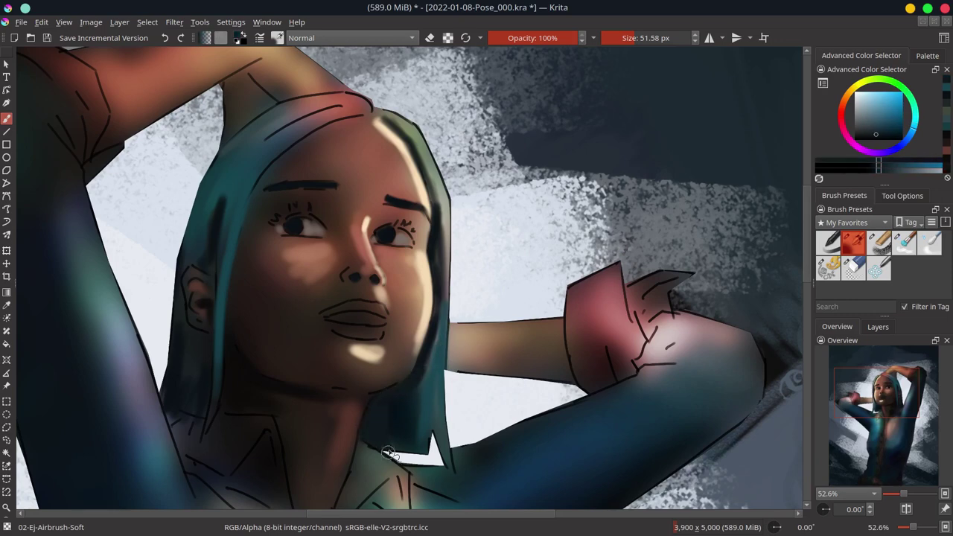
scroll(380, 455, "down", 1)
left_click(302, 200, "ctrl")
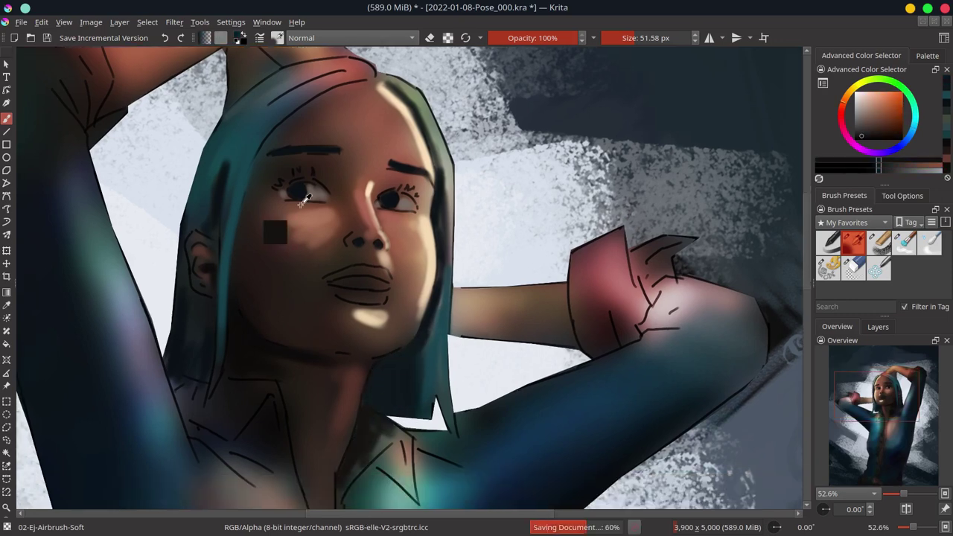
left_click(290, 222, "ctrl")
left_click(416, 246, "ctrl")
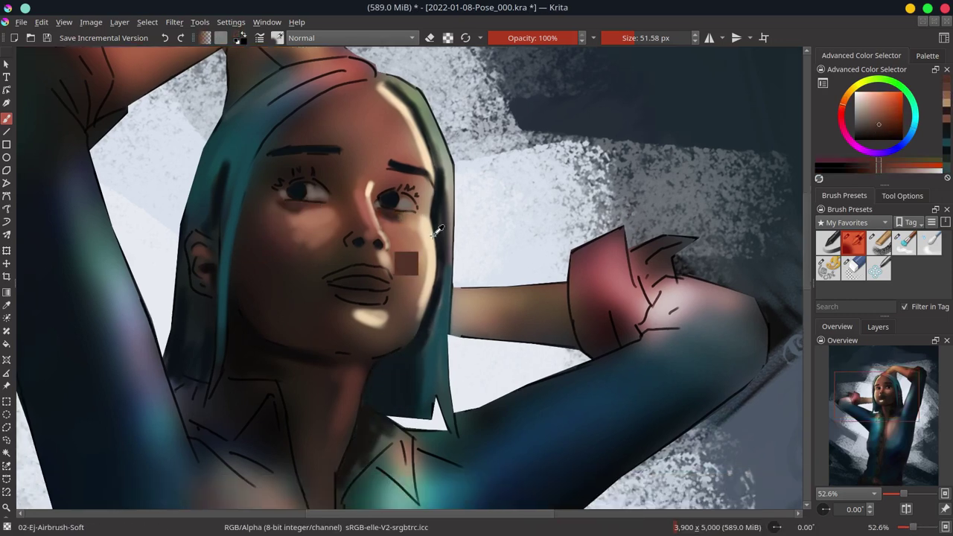
left_click(365, 256, "ctrl")
left_click(339, 317, "ctrl")
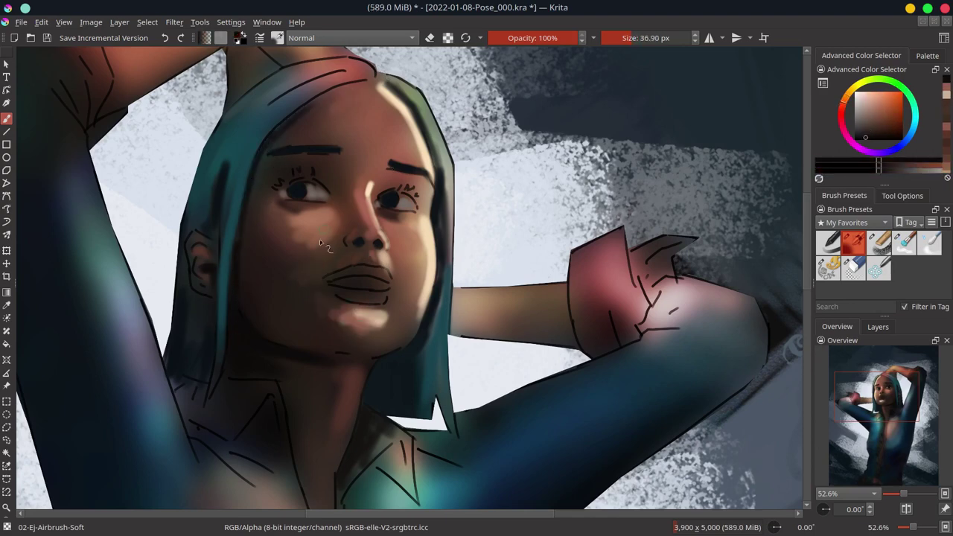
left_click_drag(332, 289, 387, 284)
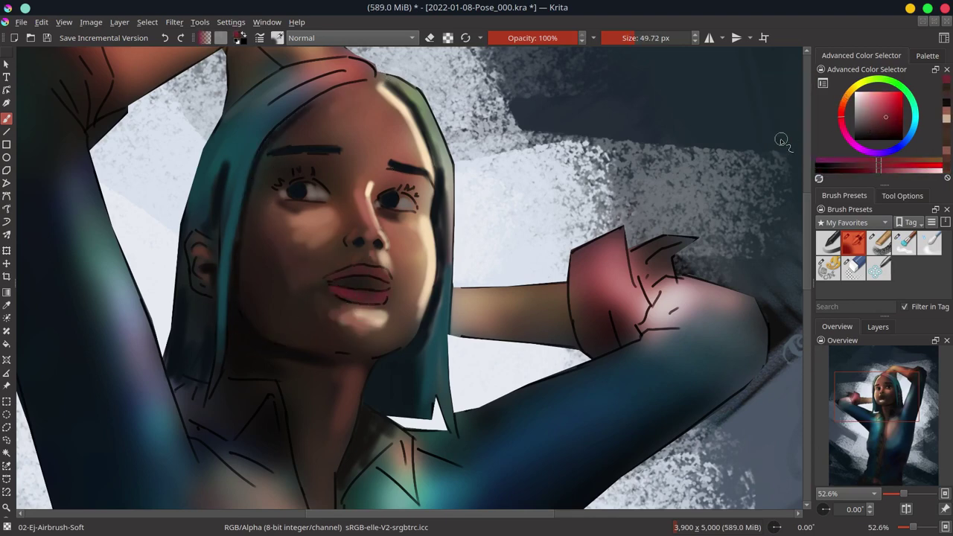
Sample the dark blue-grey background colour and a light skin tone from the face
left_click(782, 140, "ctrl")
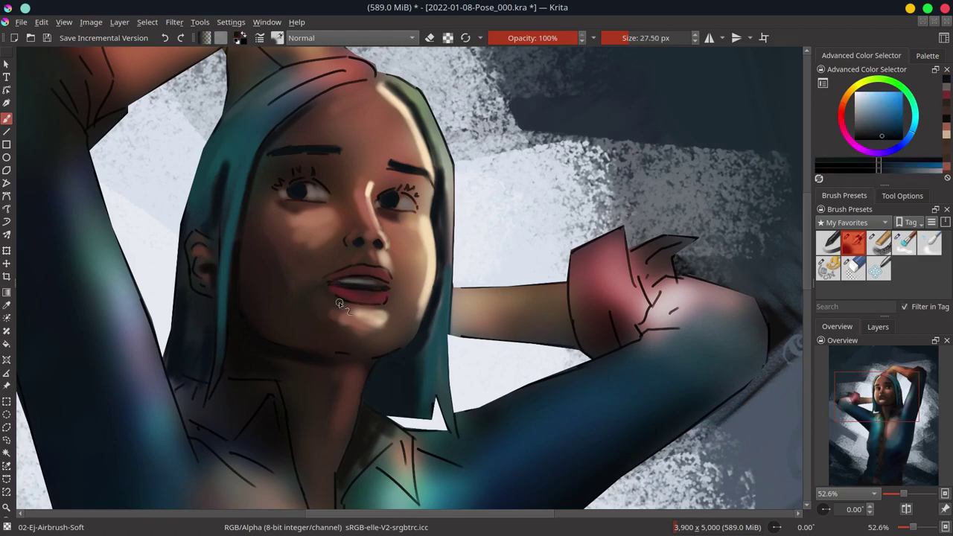
scroll(338, 304, "down", 1)
left_click(323, 240, "ctrl")
Smooth the chin and lower-face shading with the 04-Ej-Blender-Textured brush
left_click(357, 68, "ctrl")
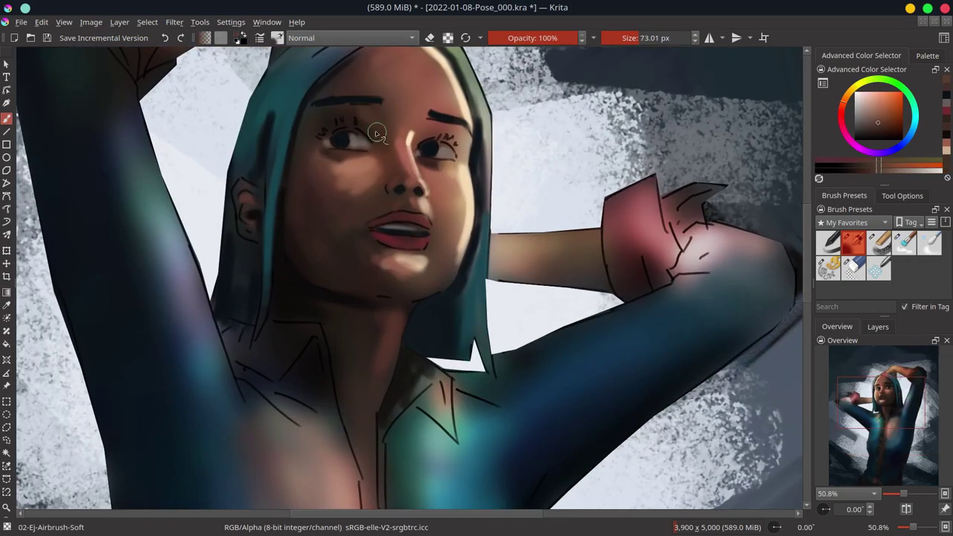
key("slash")
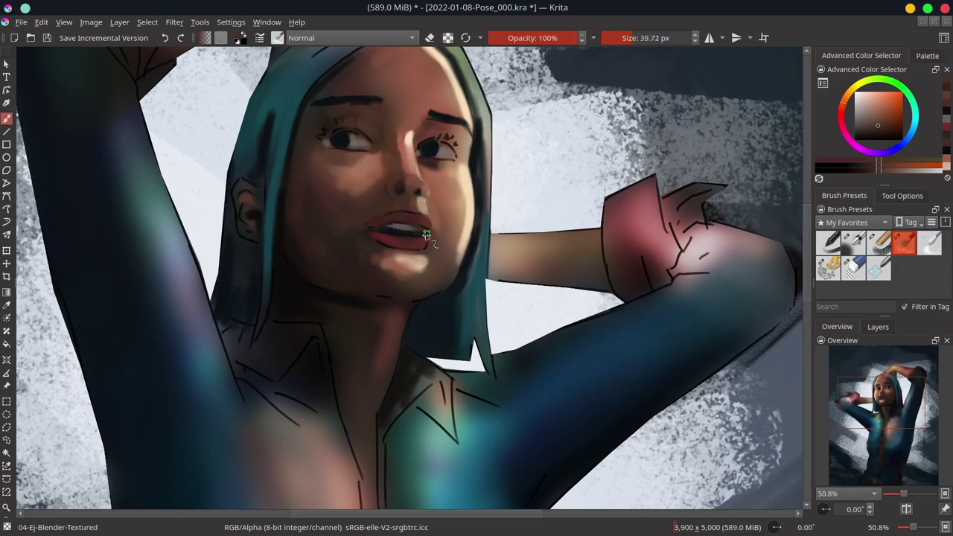
key("bracketleft")
left_click_drag(323, 125, 298, 174)
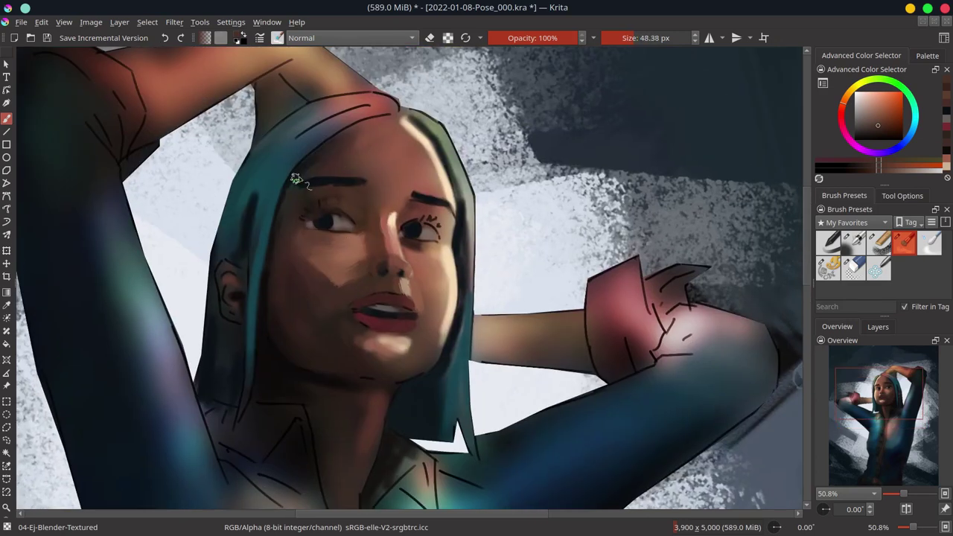
key("bracketright")
key("bracketright")
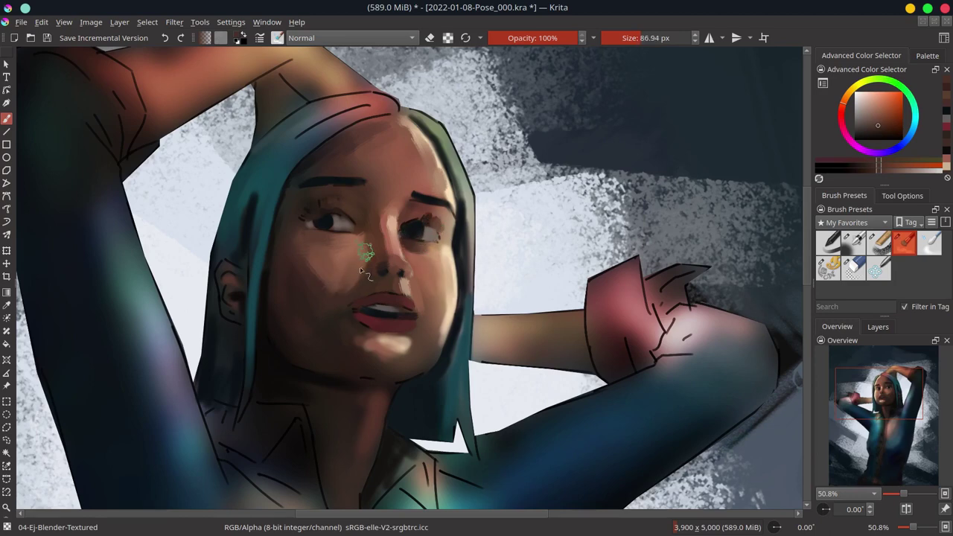
left_click_drag(372, 340, 399, 393)
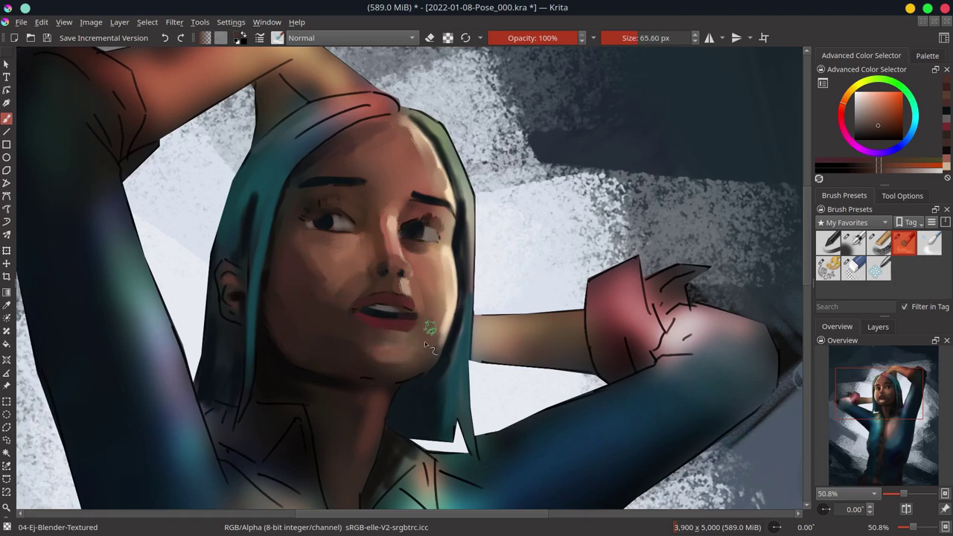
Airbrush dark teal into the forehead hair, then blend the top-of-head hairline darker
key("slash")
left_click(297, 175, "ctrl")
left_click_drag(260, 166, 231, 223)
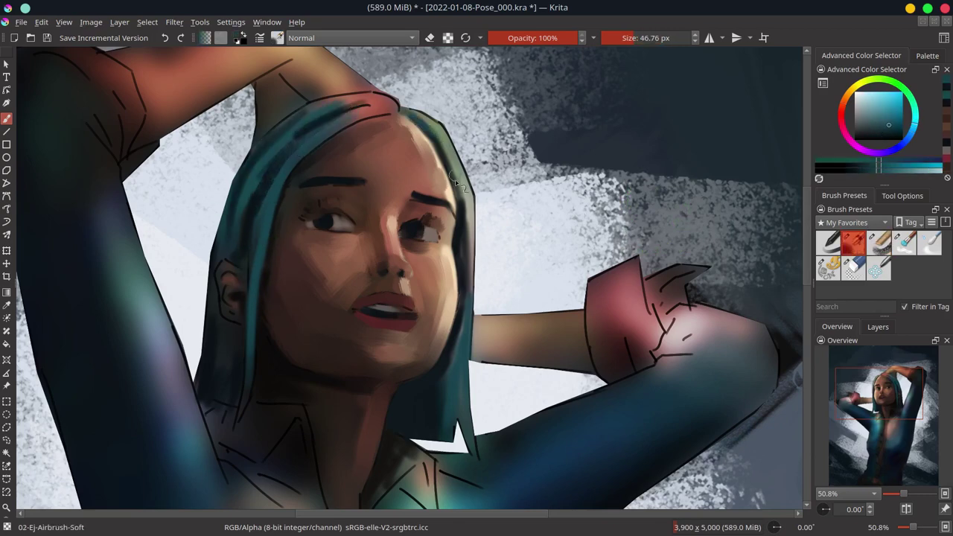
left_click(287, 233, "ctrl")
key("slash")
key("bracketleft")
left_click_drag(266, 156, 235, 267)
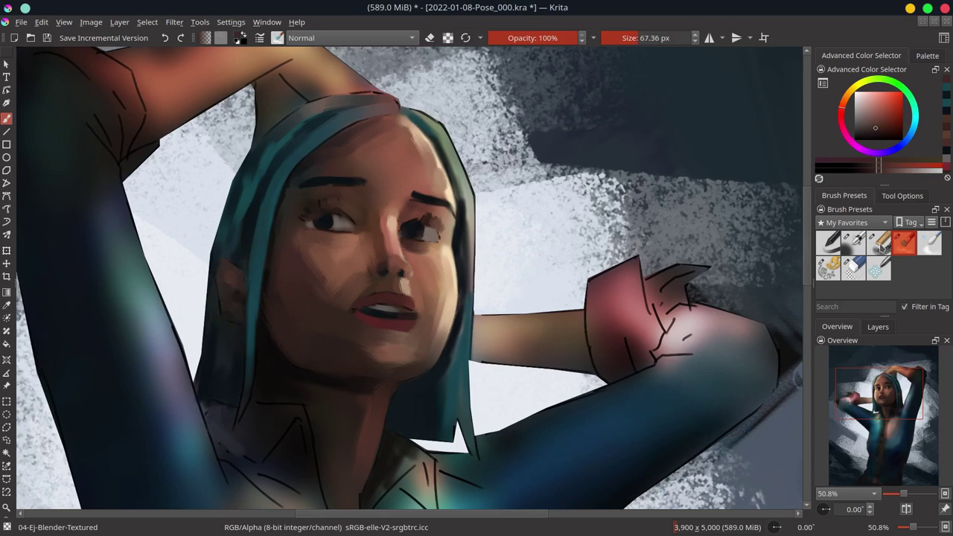
key("slash")
Pick an orange-brown, then blend and lighten the left torso and arm with the textured blender
left_click(299, 419, "ctrl")
scroll(306, 421, "down", 2)
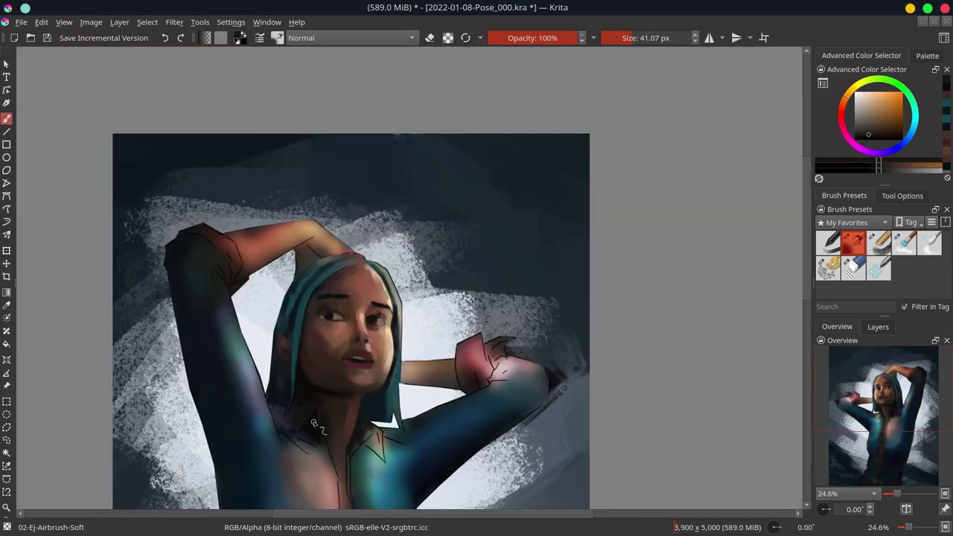
key("slash")
scroll(313, 423, "down", 2)
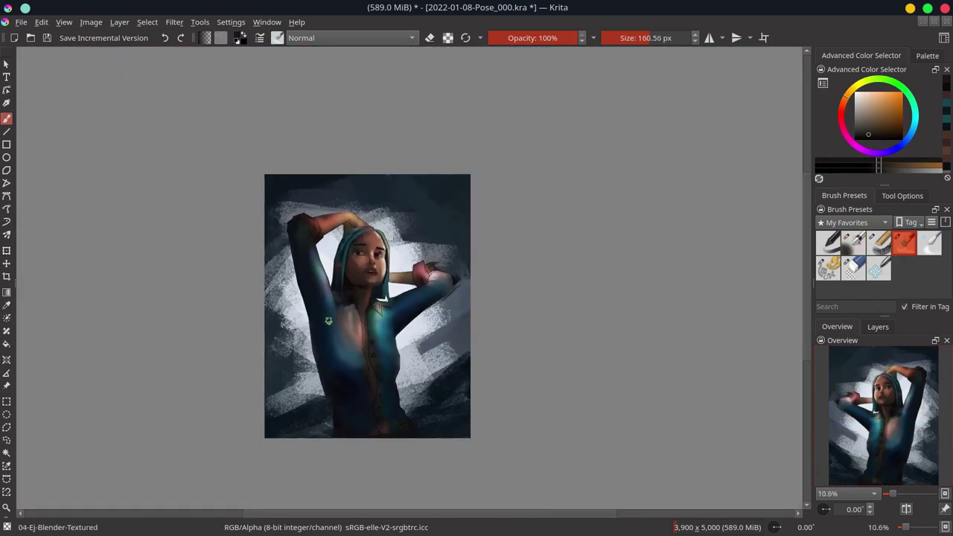
left_click_drag(333, 338, 314, 232)
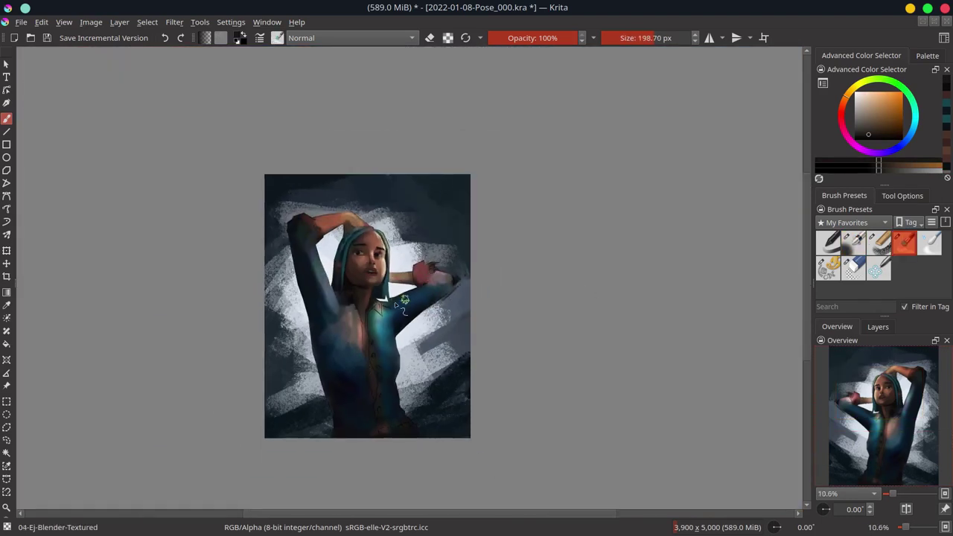
mouse_move(373, 355)
left_mouse_down()
mouse_move(377, 402)
mouse_move(398, 425)
left_mouse_up()
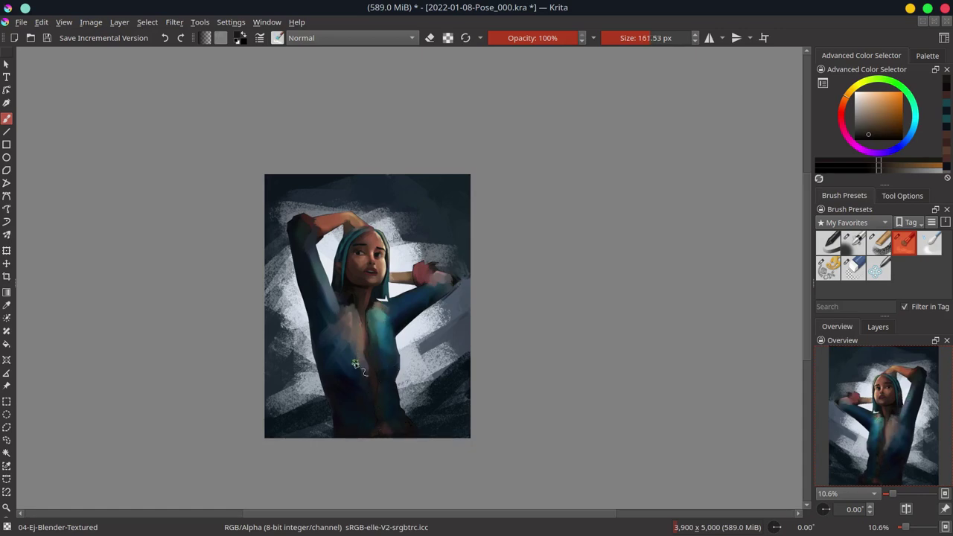
Add a pink glow on the chest with the soft Color Dodge airbrush
key("slash")
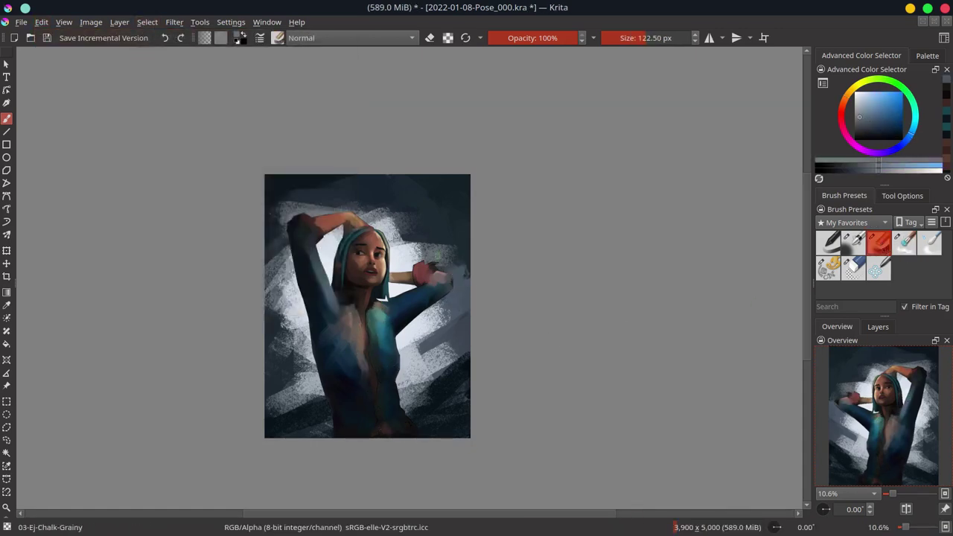
key("slash")
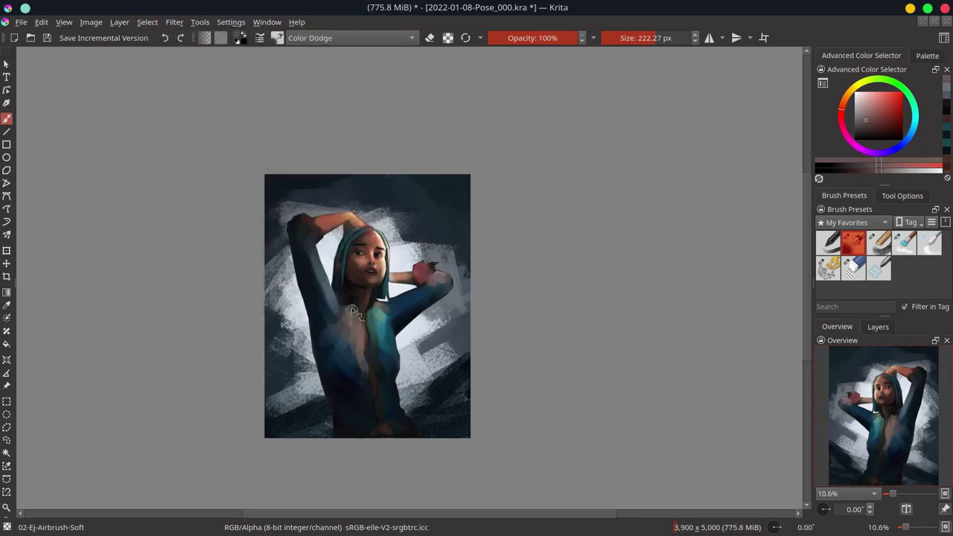
left_click_drag(352, 308, 353, 328)
key("period")
key("period")
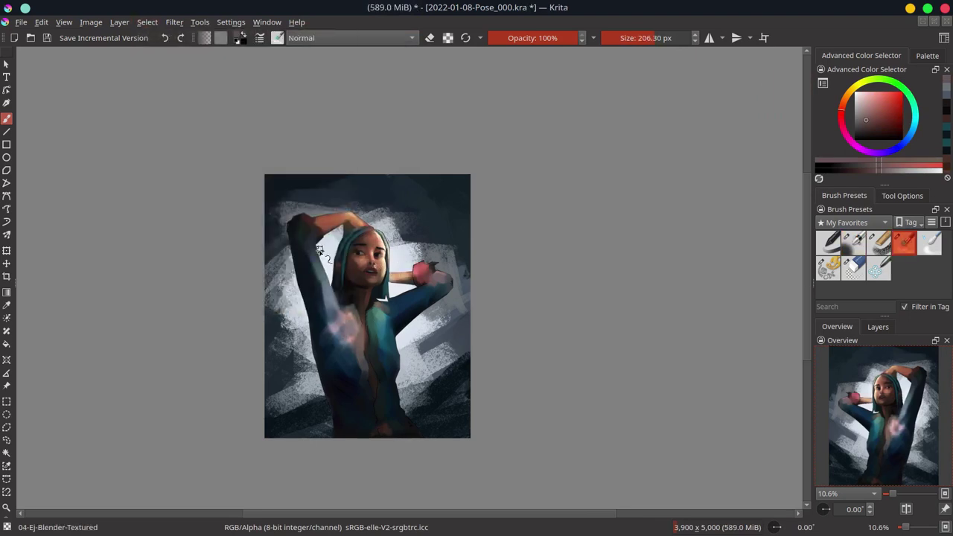
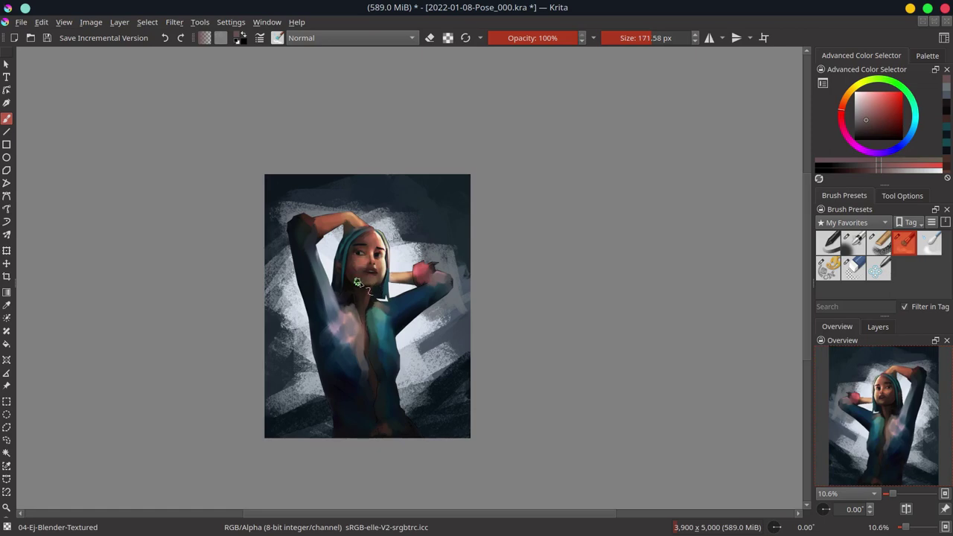
Save the painting and switch to the Airbrush-Soft brush in Normal blend mode
key("ctrl+s")
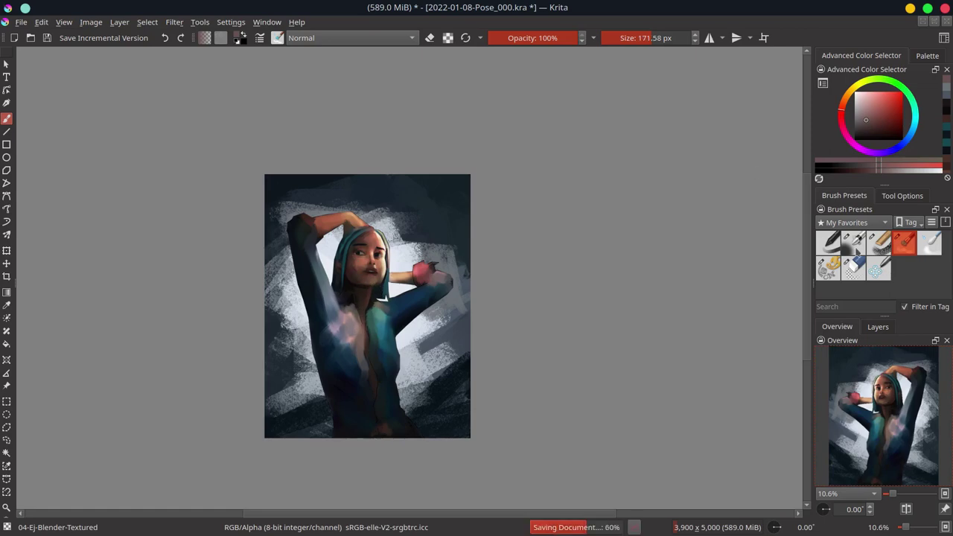
key("slash")
scroll(357, 253, "up", 5)
left_click(350, 37)
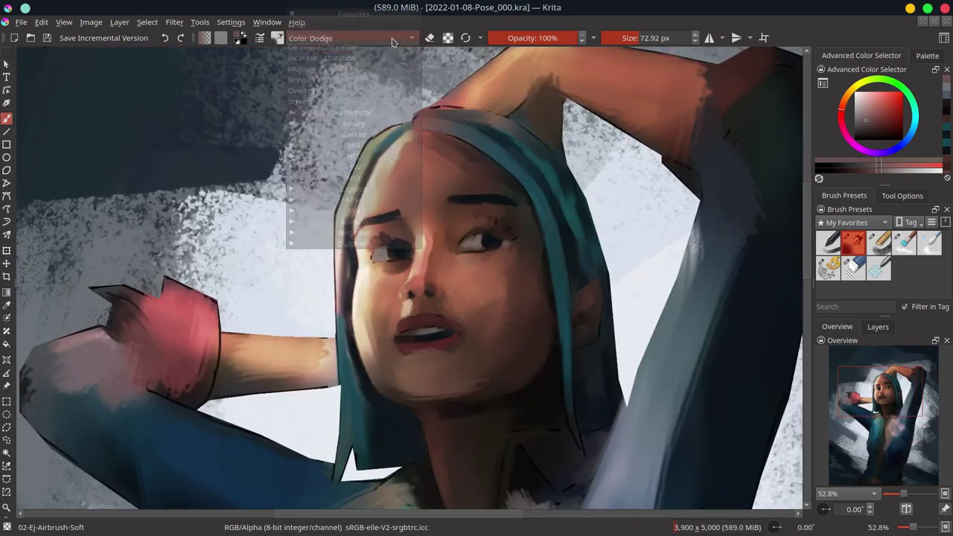
left_click(313, 59)
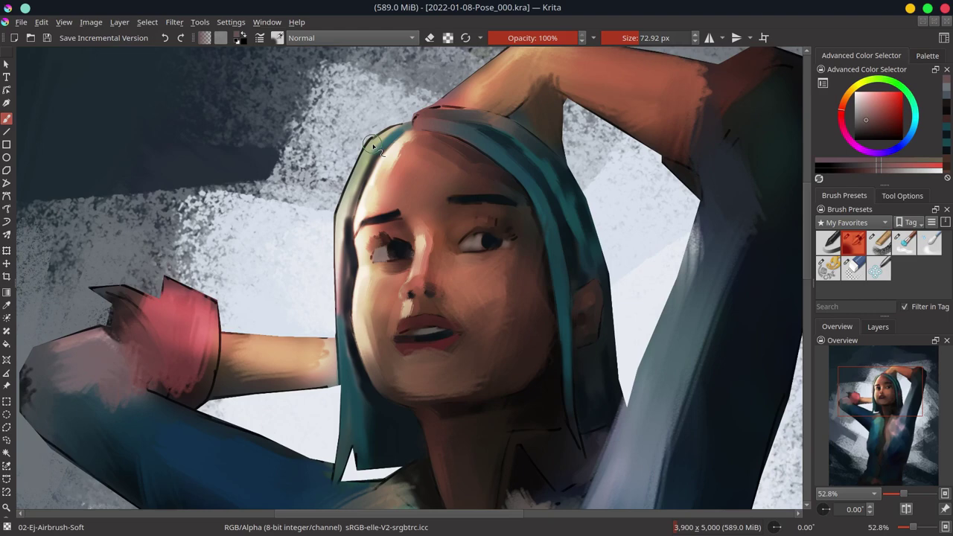
Darken the left edge of the teal hair with sampled colours
left_click(372, 146, "ctrl")
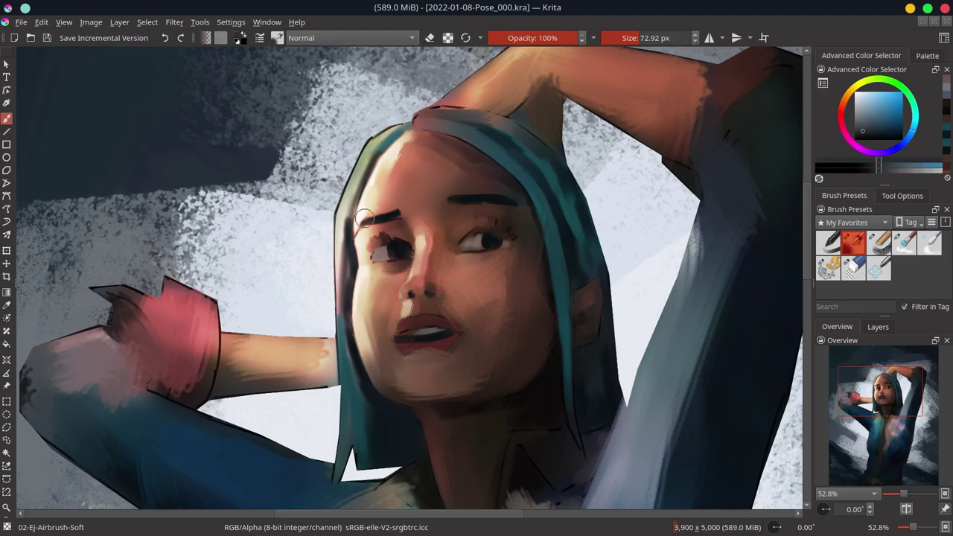
left_click_drag(376, 141, 384, 134)
left_click_drag(337, 218, 351, 455)
left_click(387, 436, "ctrl")
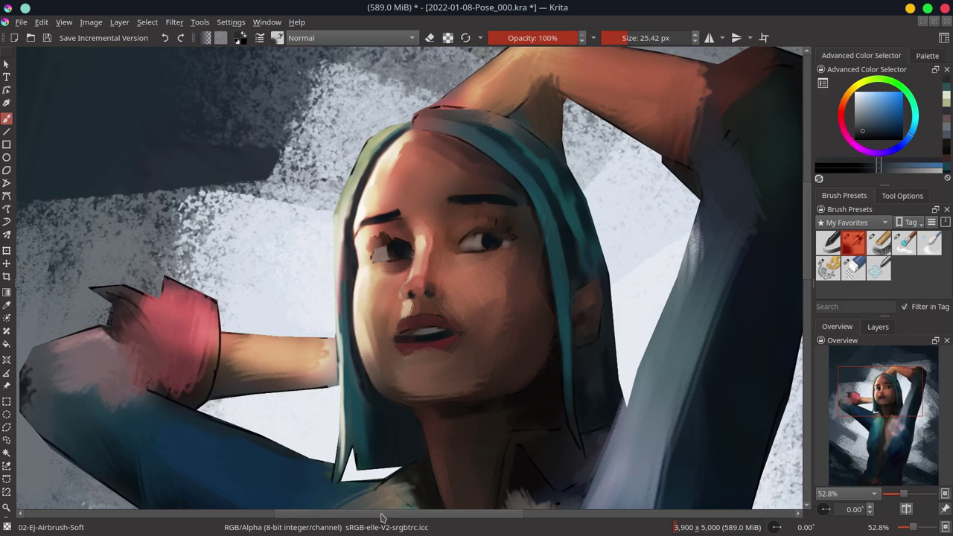
Darken the left eyebrow and add detail to the left eye
left_click(476, 145, "ctrl")
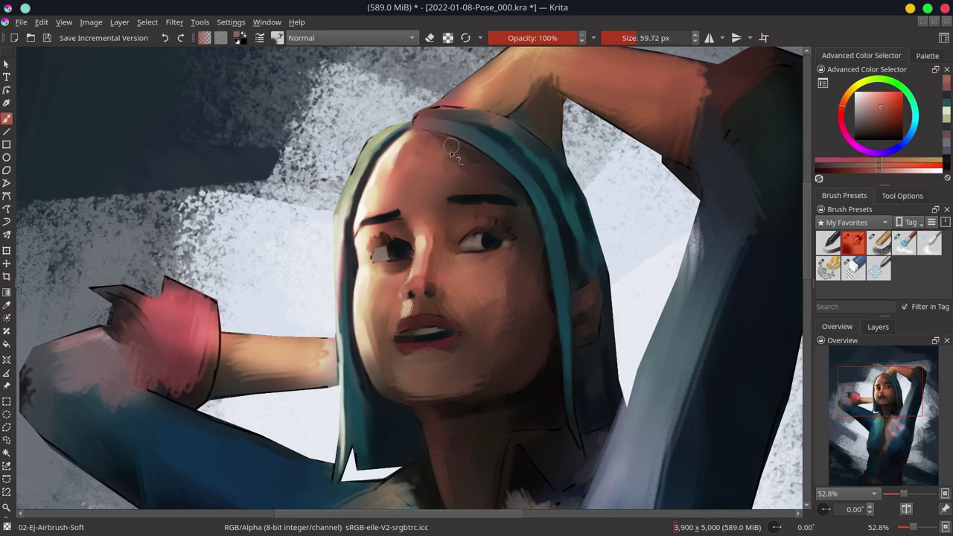
left_click(387, 215, "ctrl")
left_click_drag(357, 227, 402, 214)
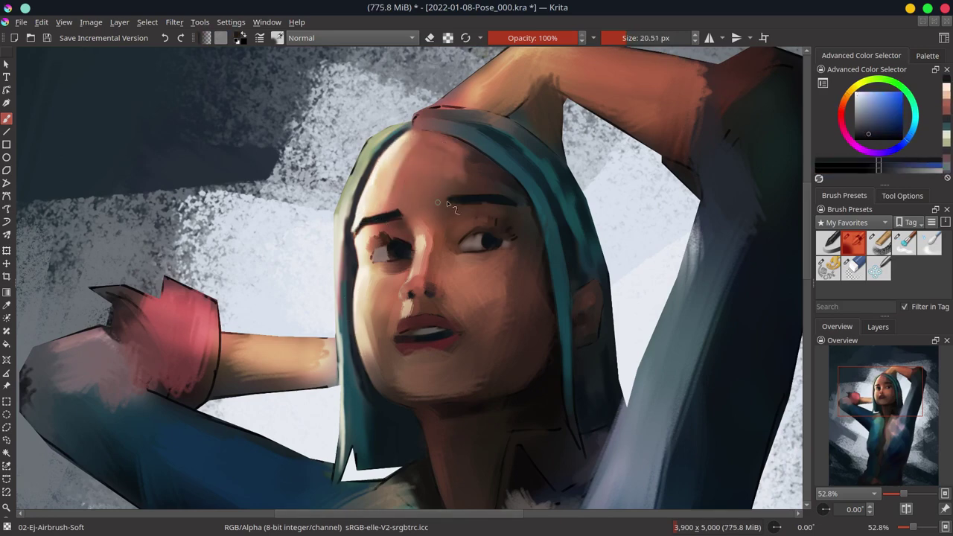
left_click(356, 245, "ctrl")
left_click(354, 244, "ctrl")
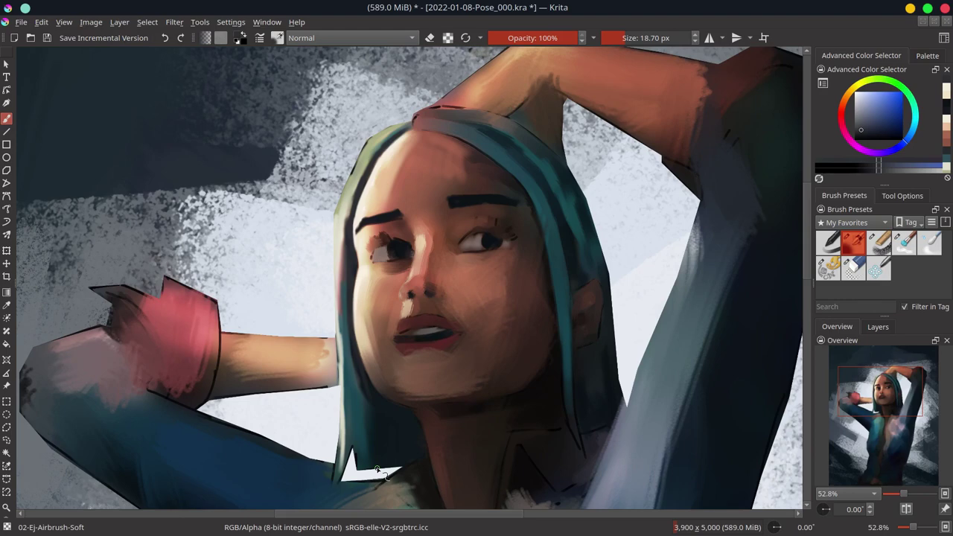
left_click(377, 471, "ctrl")
left_click(394, 258, "ctrl")
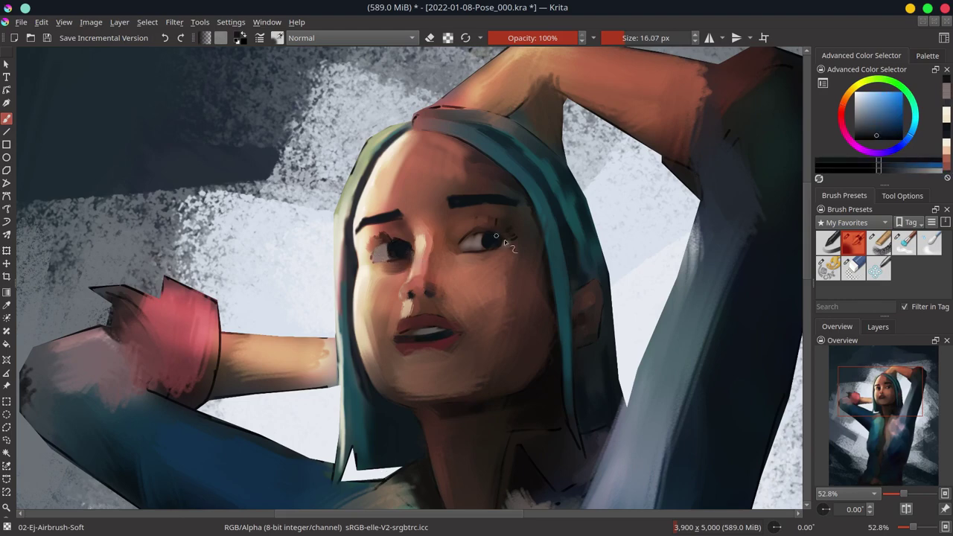
left_click_drag(388, 239, 376, 250)
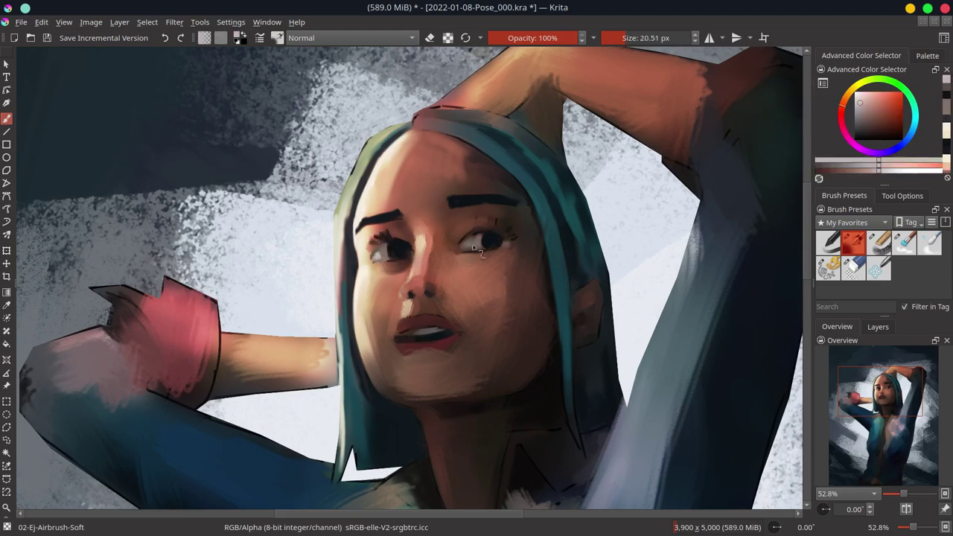
Lighten the skin under the right eye with sampled pink skin tones
left_click(415, 275, "ctrl")
left_click(477, 242, "ctrl")
left_click_drag(488, 253, 468, 256)
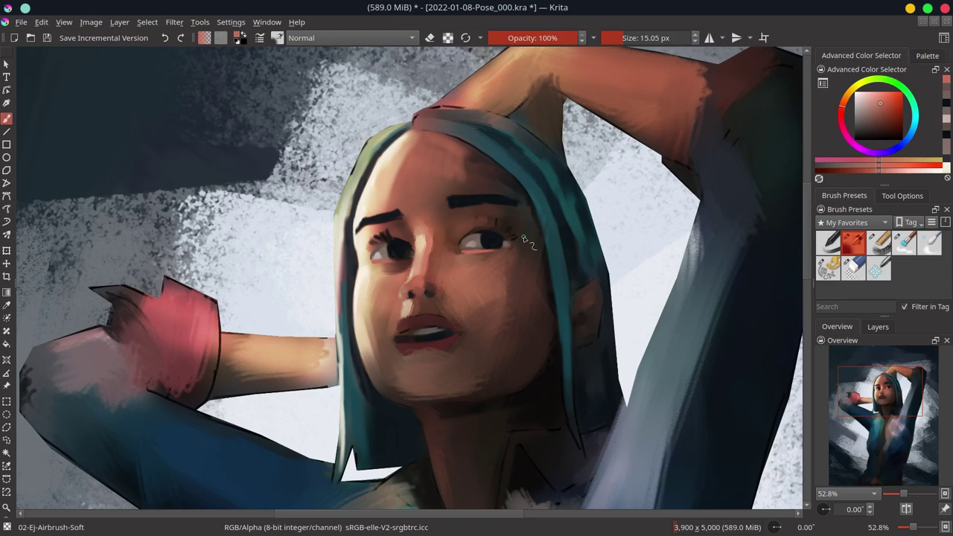
left_click(396, 242, "ctrl")
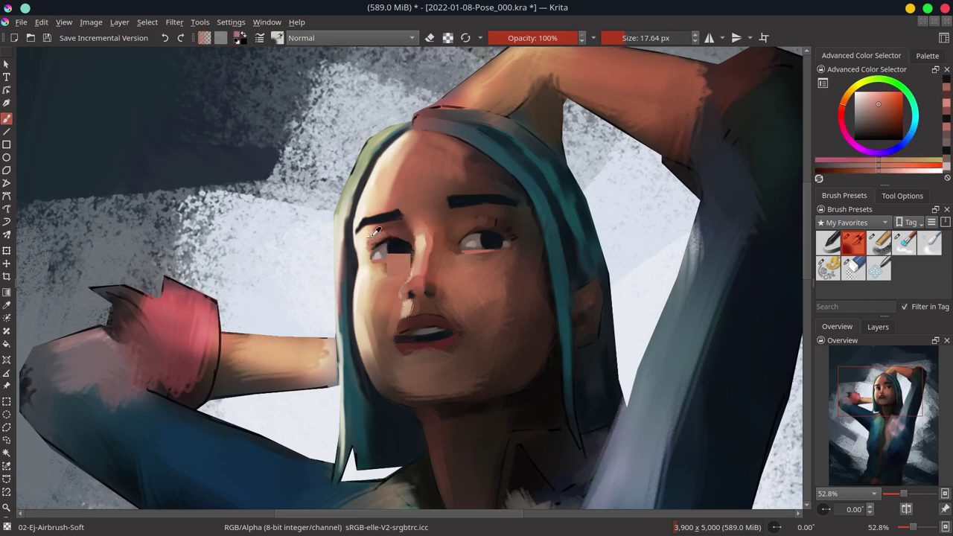
left_click(376, 237, "ctrl")
left_click(377, 230, "ctrl")
left_click(462, 230, "ctrl")
left_click(469, 231, "ctrl")
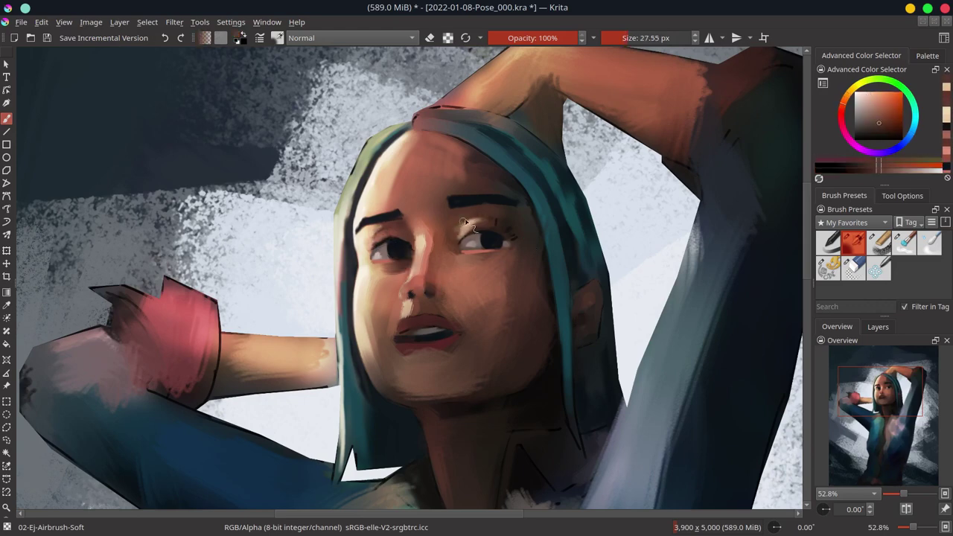
left_click(479, 225, "ctrl")
left_click(446, 243, "ctrl")
Sample skin tones around the eyes, nose and cheek, then save the painting
left_click(418, 233, "ctrl")
left_click(421, 246, "ctrl")
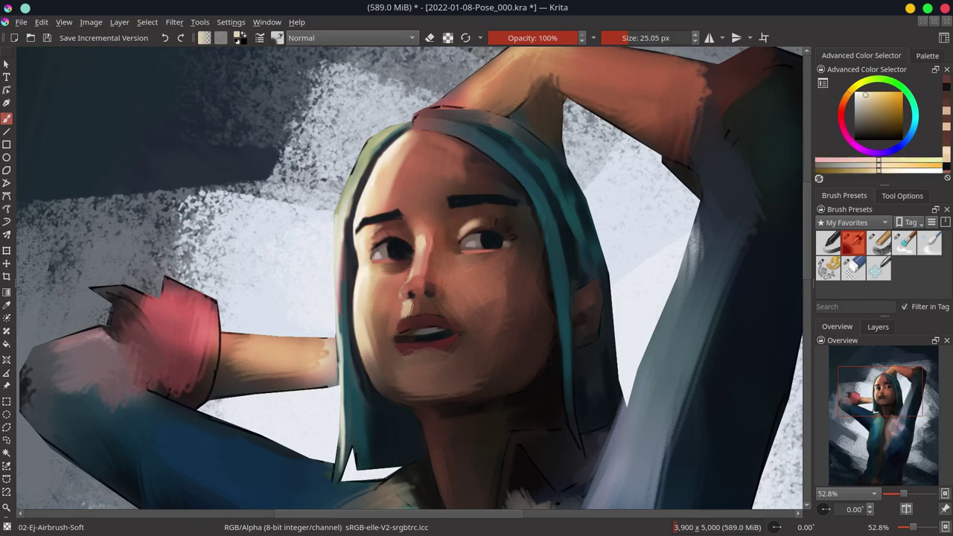
left_click(469, 257, "ctrl")
left_click(501, 255, "ctrl")
left_click(462, 261, "ctrl")
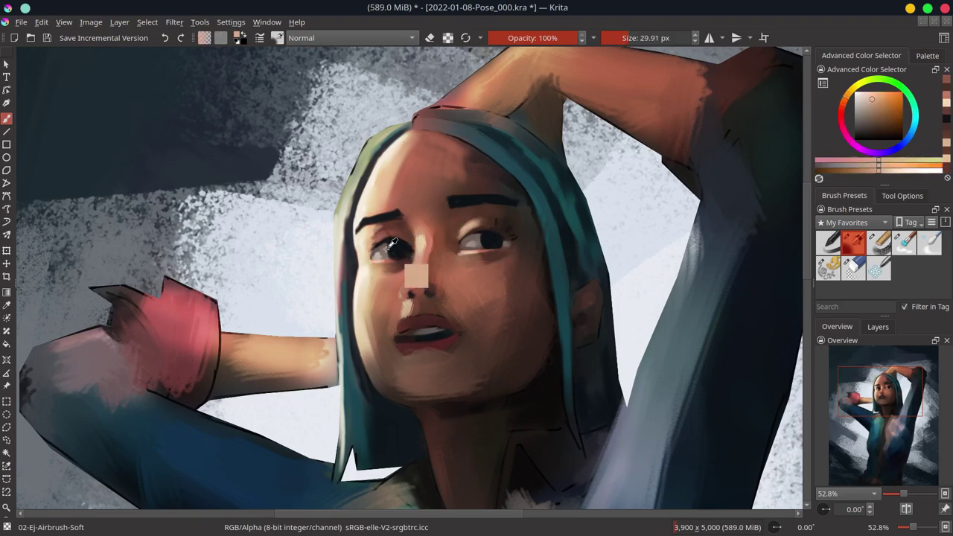
left_click(468, 263, "ctrl")
left_click(462, 262, "ctrl")
left_click(460, 262, "ctrl")
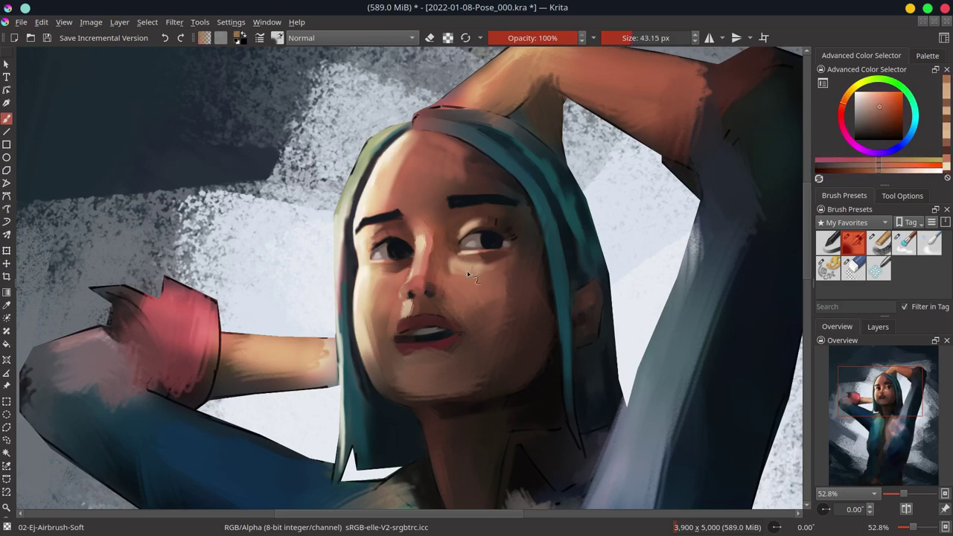
left_click(450, 277, "ctrl")
left_click(452, 299, "ctrl")
key("ctrl+s")
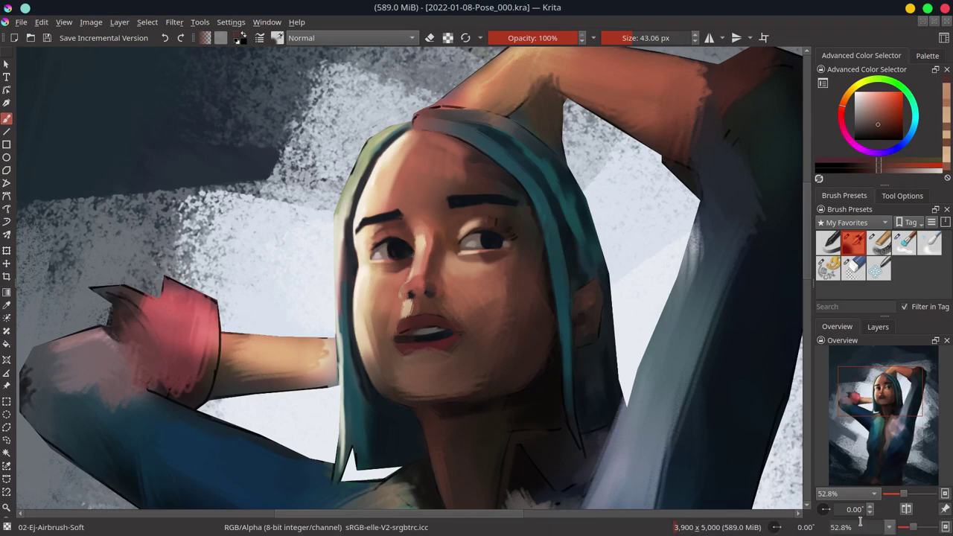
Mirror the canvas and lighten the bridge of the nose with light peach
key("m")
left_click(402, 238, "ctrl")
left_click_drag(402, 235, 413, 286)
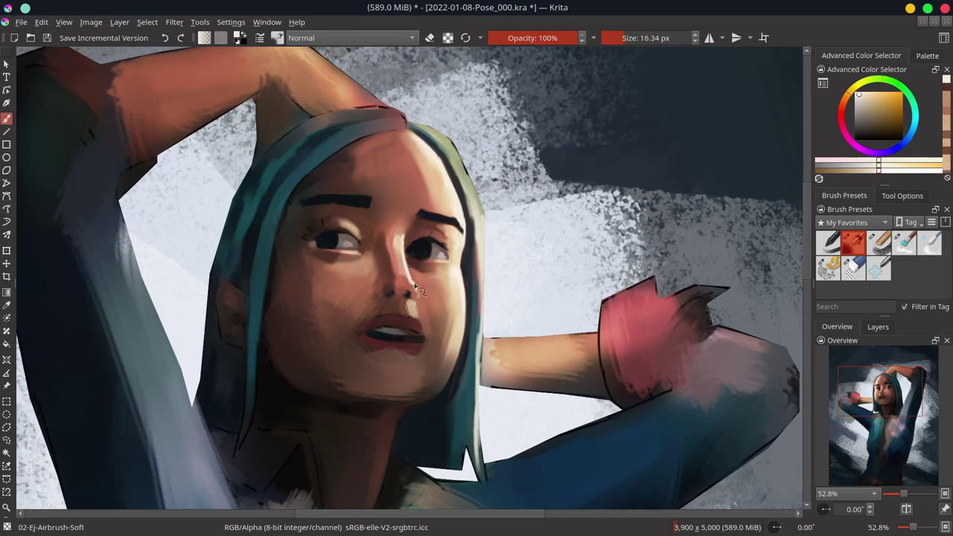
left_click(416, 287, "ctrl")
left_click(411, 289, "ctrl")
left_click(398, 290, "ctrl")
Add skin tones around the nose sampled from the cheek
left_click(388, 240, "ctrl")
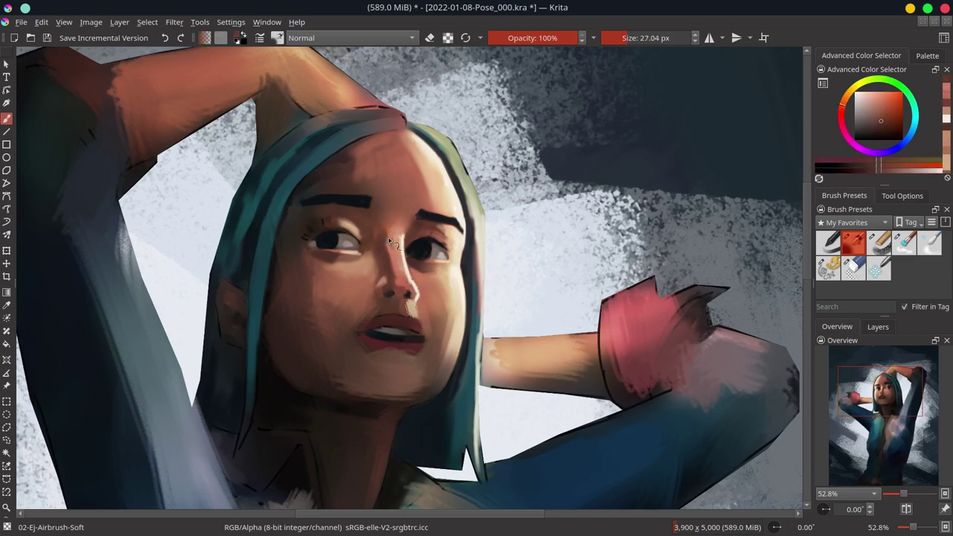
left_click(345, 283, "ctrl")
left_click(354, 279, "ctrl")
left_click(366, 278, "ctrl")
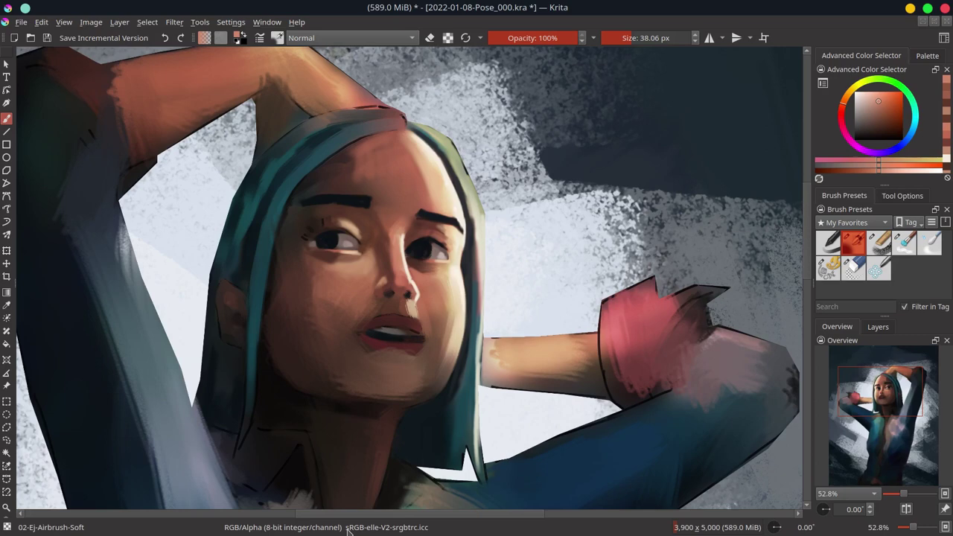
left_click(300, 289, "ctrl")
left_click(311, 286, "ctrl")
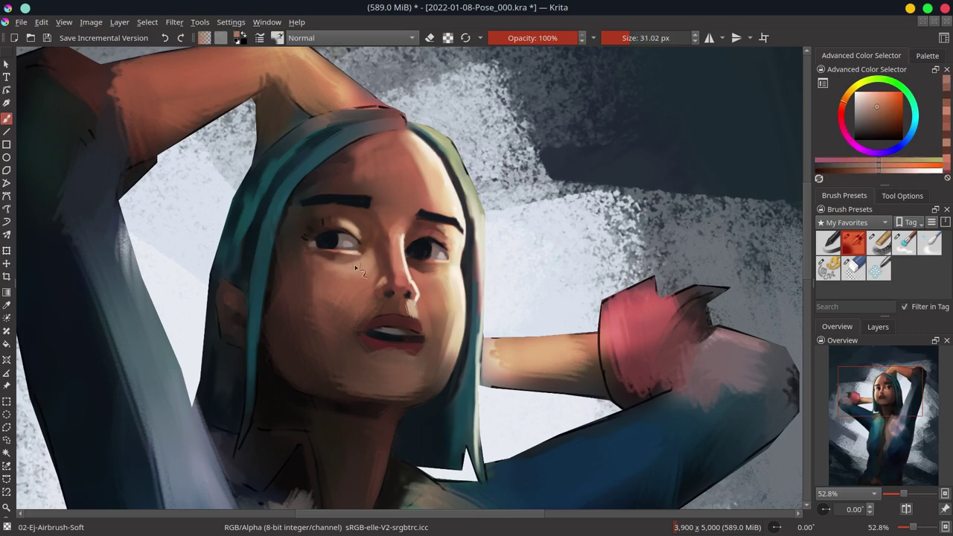
left_click_drag(357, 294, 402, 291)
Deepen the nostril shadow and lighten the chin below the lower lip
key("bracketleft")
key("bracketleft")
key("bracketleft")
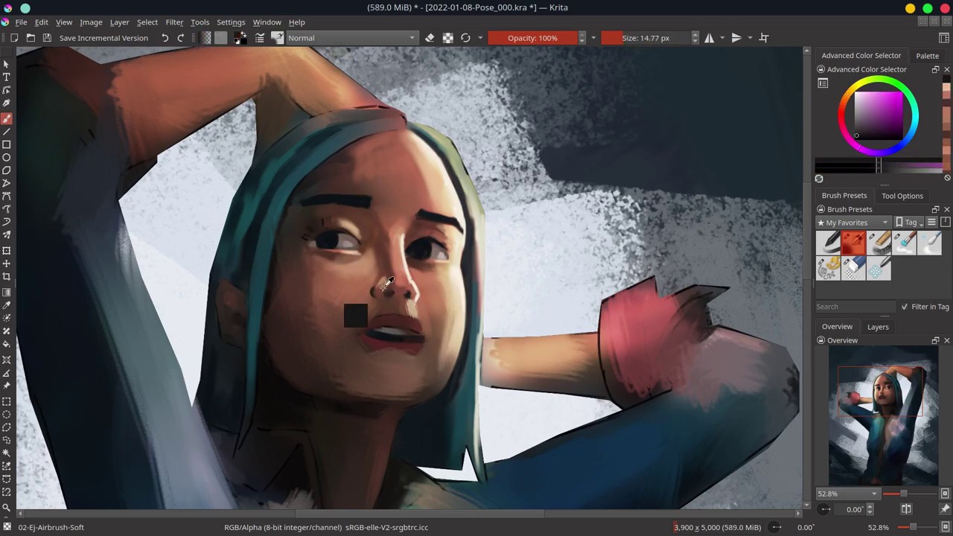
left_click(376, 289, "ctrl")
left_click(325, 329, "ctrl")
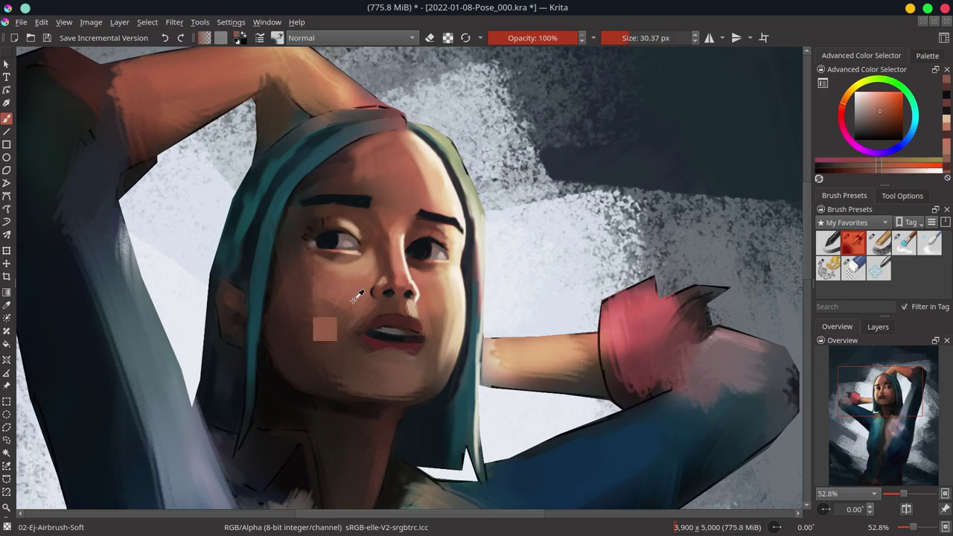
key("bracketright")
key("bracketright")
key("bracketright")
left_click(395, 368, "ctrl")
left_click_drag(384, 372, 417, 376)
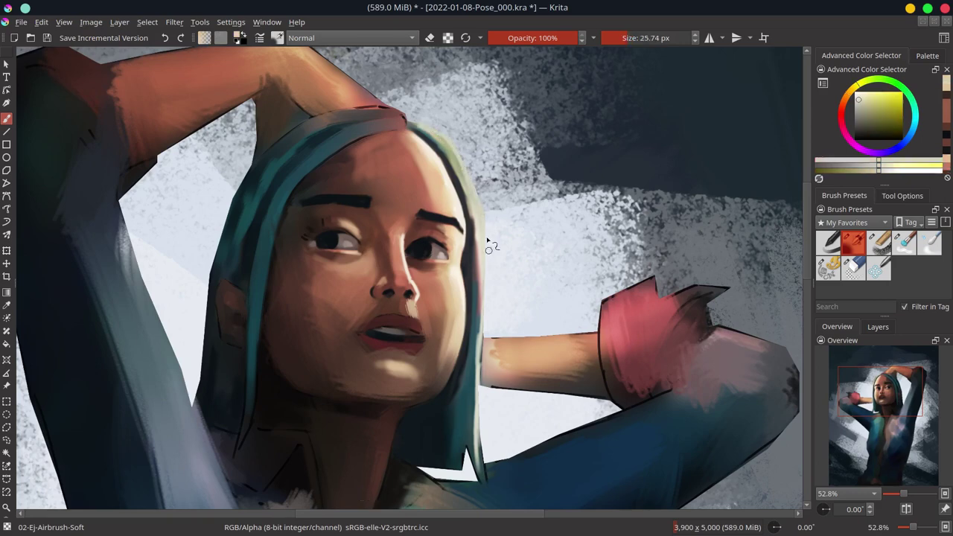
Sample dark reds and blue-greys near the mouth and teal from the hair, resizing the brush
key("bracketleft")
key("bracketleft")
key("bracketleft")
left_click(481, 363, "ctrl")
key("bracketleft")
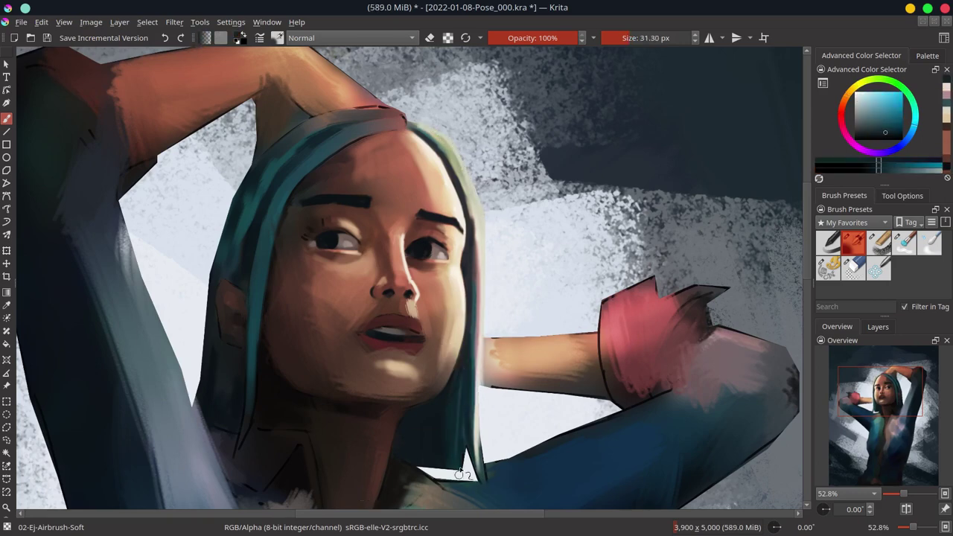
left_click(415, 294, "ctrl")
key("bracketleft")
key("bracketleft")
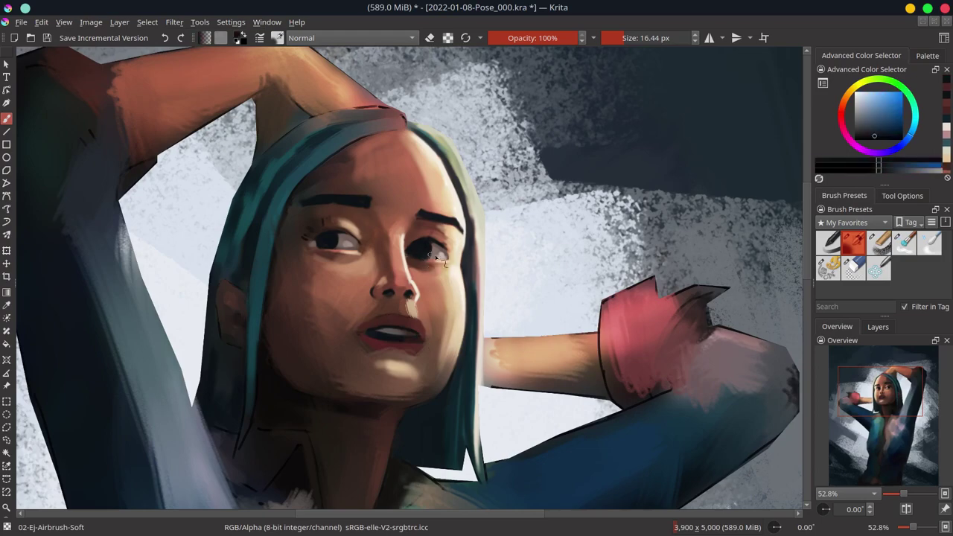
left_click(398, 328, "ctrl")
key("bracketright")
key("bracketright")
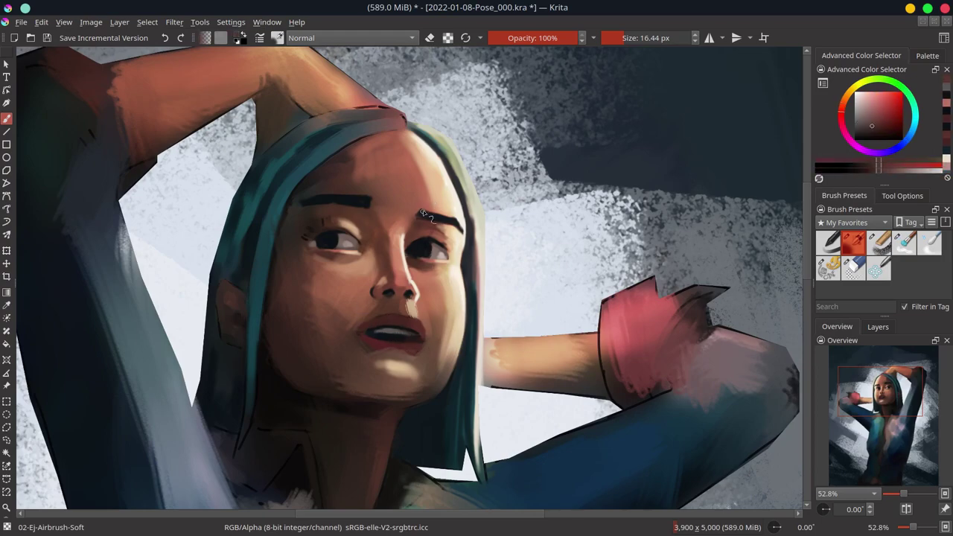
left_click(269, 248, "ctrl")
scroll(269, 248, "down", 10)
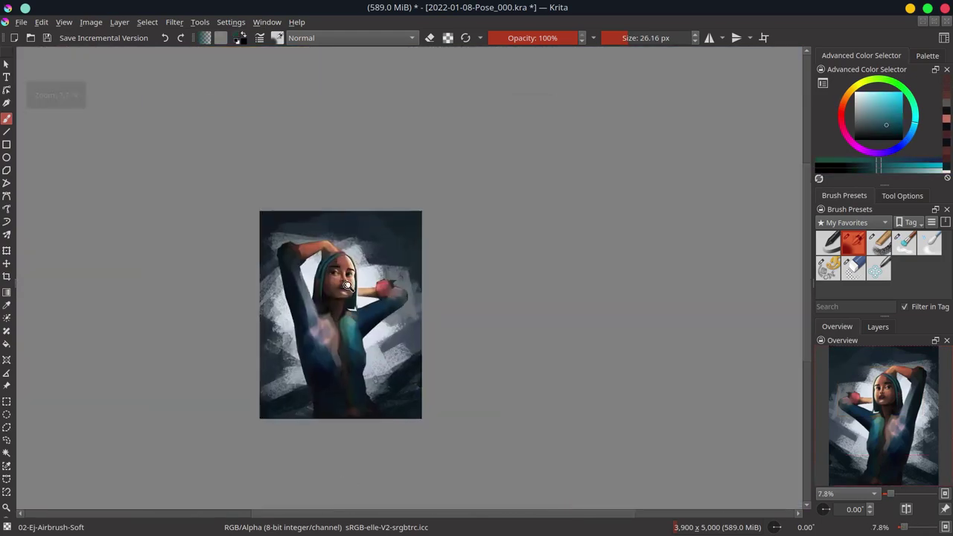
Sample dark red, brown and blue tones from the painting while resizing the brush
scroll(336, 126, "up", 10)
key("bracketleft")
key("bracketleft")
left_click(336, 127, "ctrl")
scroll(336, 126, "down", 1)
key("bracketright")
key("bracketright")
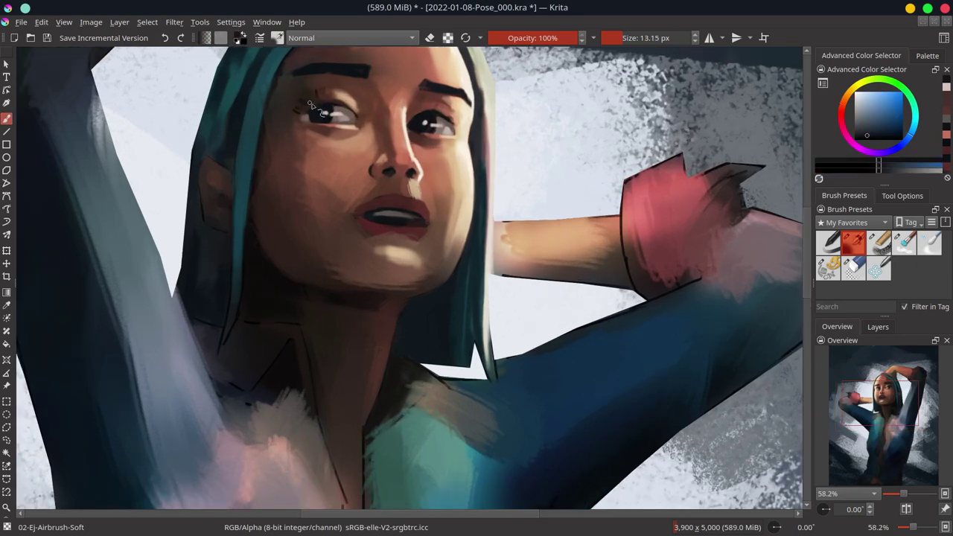
left_click(276, 155, "ctrl")
scroll(276, 156, "up", 2)
key("bracketleft")
key("bracketleft")
left_click(303, 213, "ctrl")
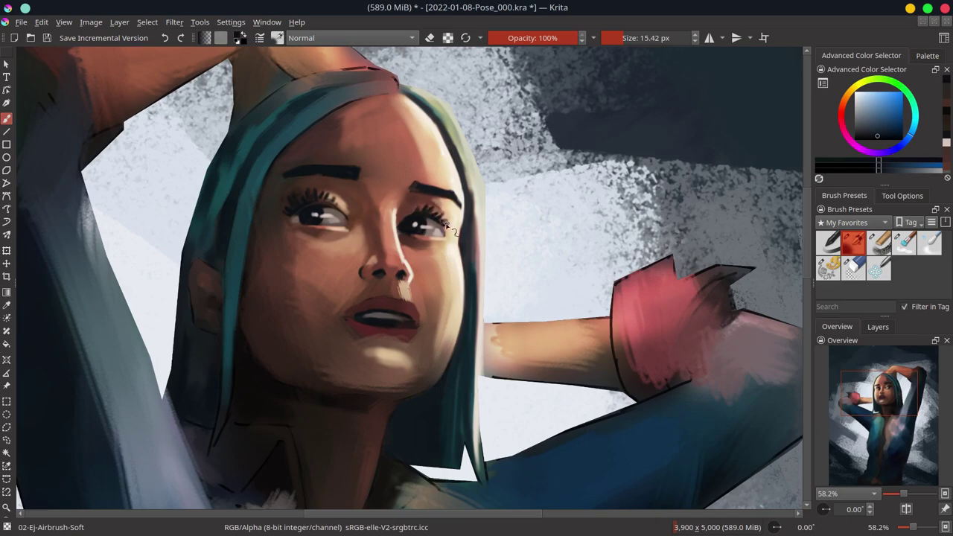
Paint skin tone below the mouth and sample darker reddish tones for jaw shadows
key("bracketright")
left_click(396, 323, "ctrl")
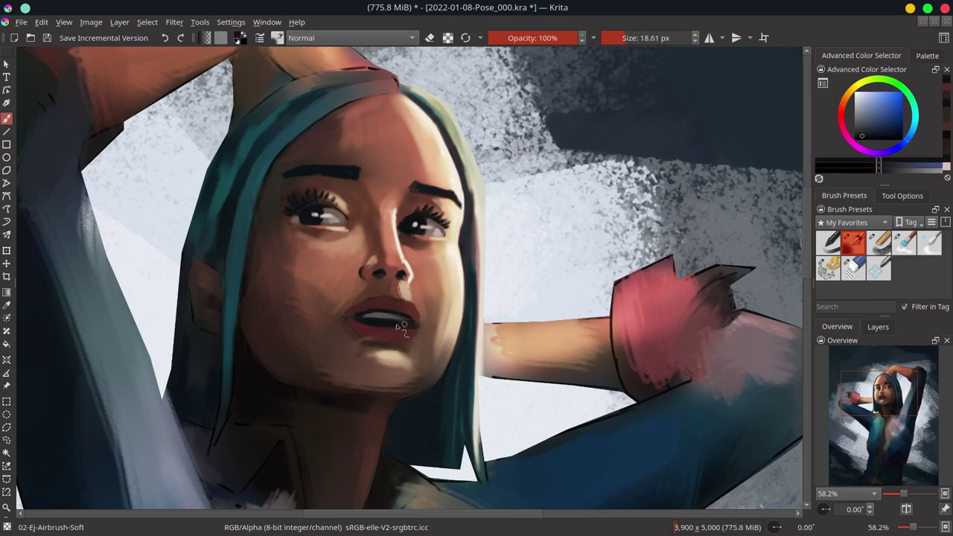
left_click(387, 317, "ctrl")
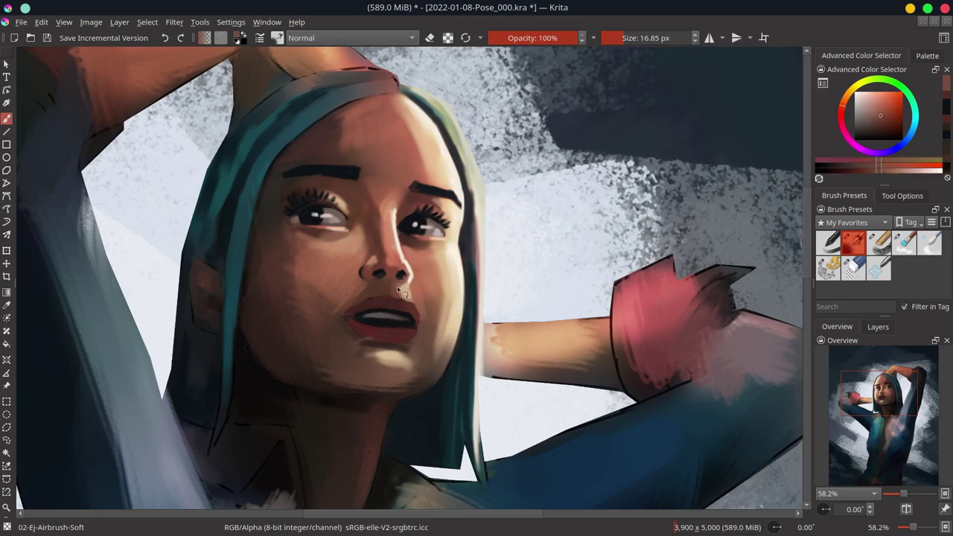
key("bracketright")
key("bracketright")
key("bracketright")
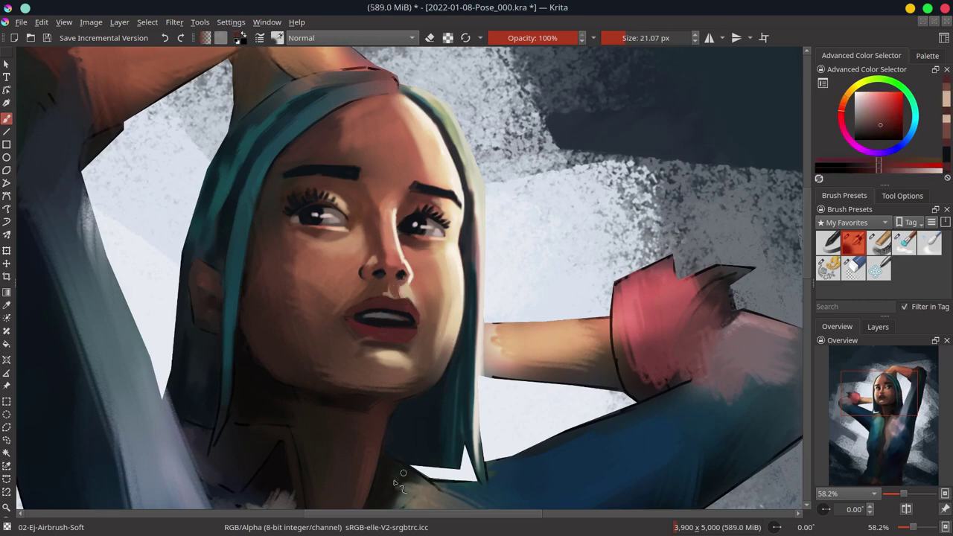
left_click(383, 363, "ctrl")
left_click(340, 319, "ctrl")
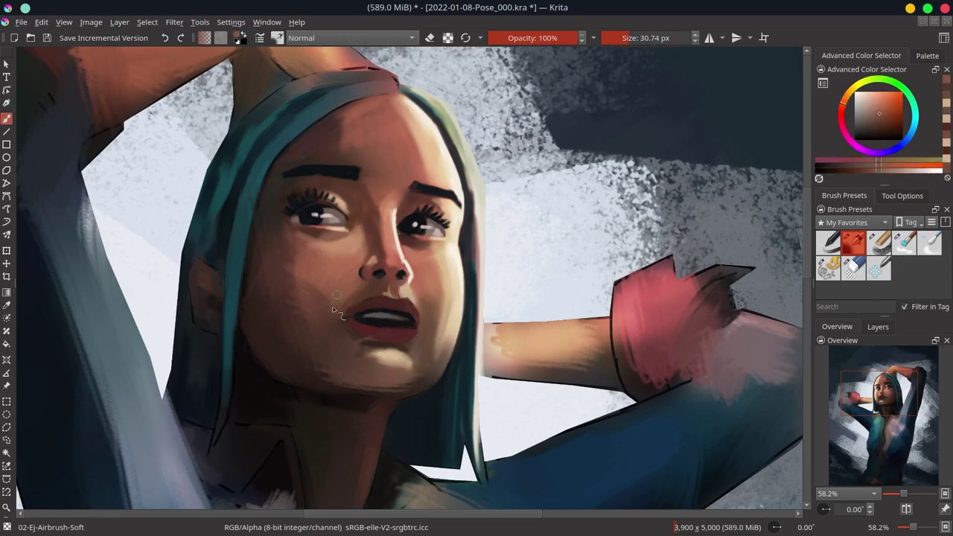
key("bracketright")
key("bracketright")
key("bracketright")
left_click(315, 377, "ctrl")
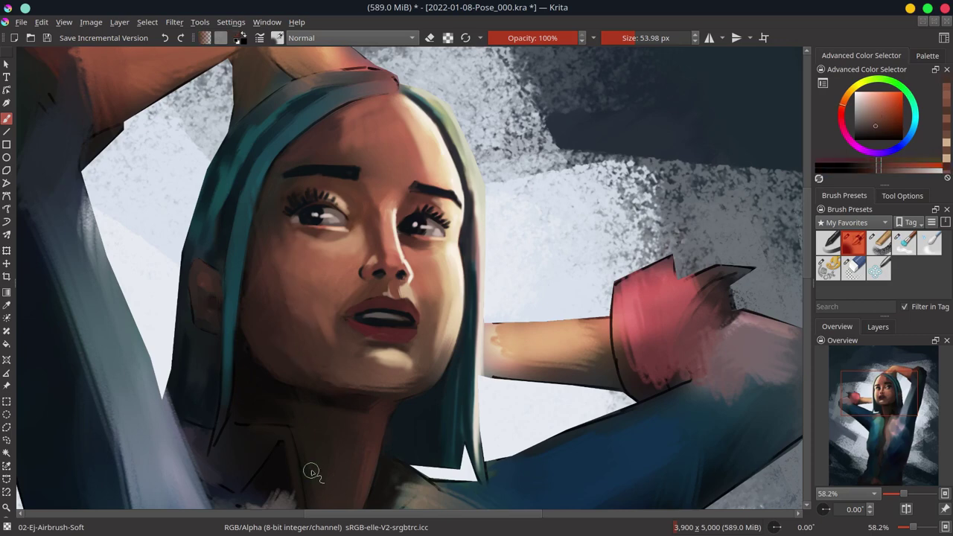
key("minus")
key("minus")
key("minus")
left_click(310, 335, "ctrl")
Paint lighter skin onto the neck and light peach onto the jaw
key("bracketright")
key("bracketright")
key("bracketright")
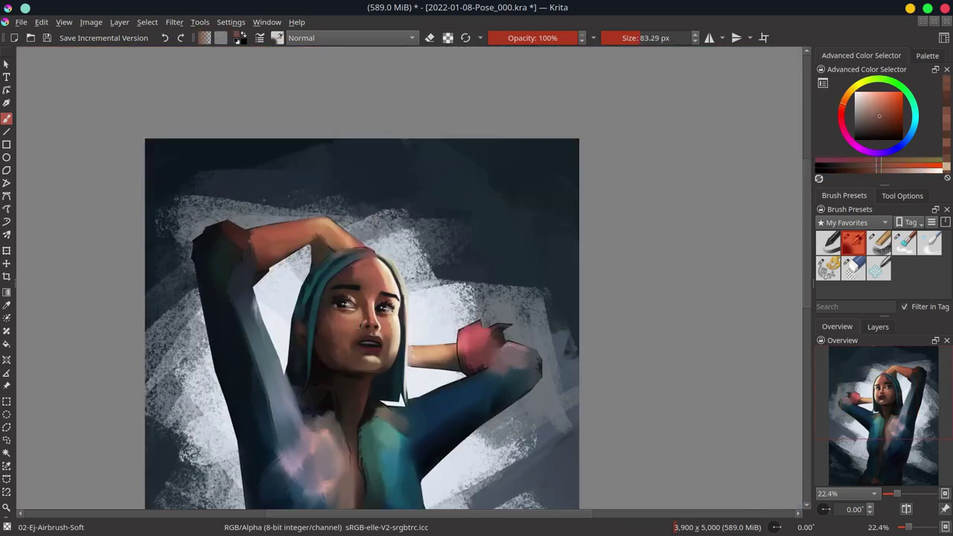
left_click(332, 358, "ctrl")
left_click(350, 273, "ctrl")
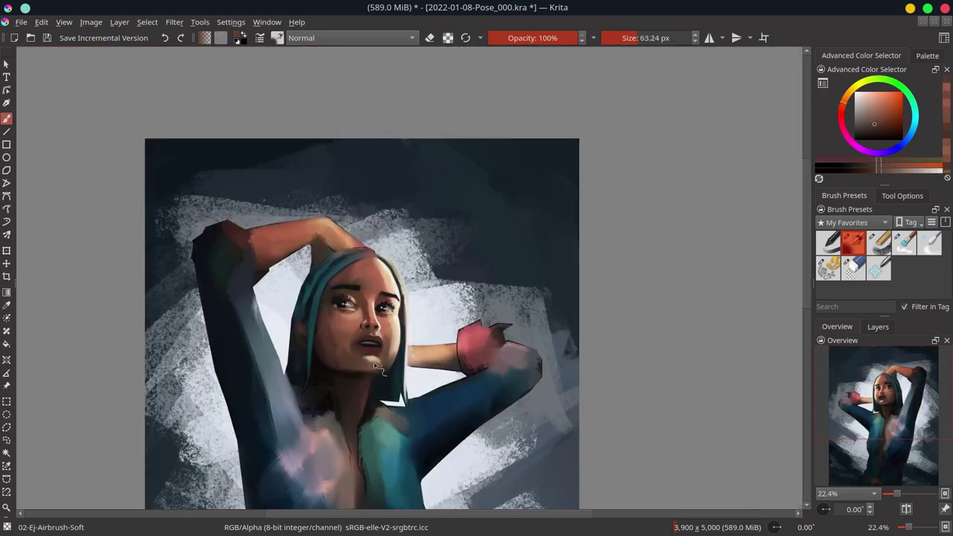
left_click(373, 363, "ctrl")
key("bracketleft")
key("bracketleft")
key("bracketright")
left_click(337, 364, "ctrl")
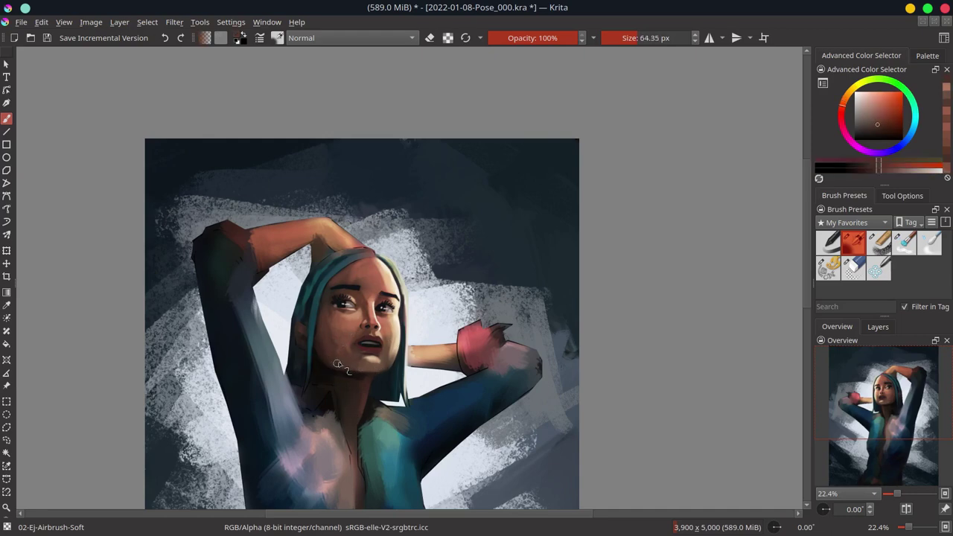
left_click(391, 363, "ctrl")
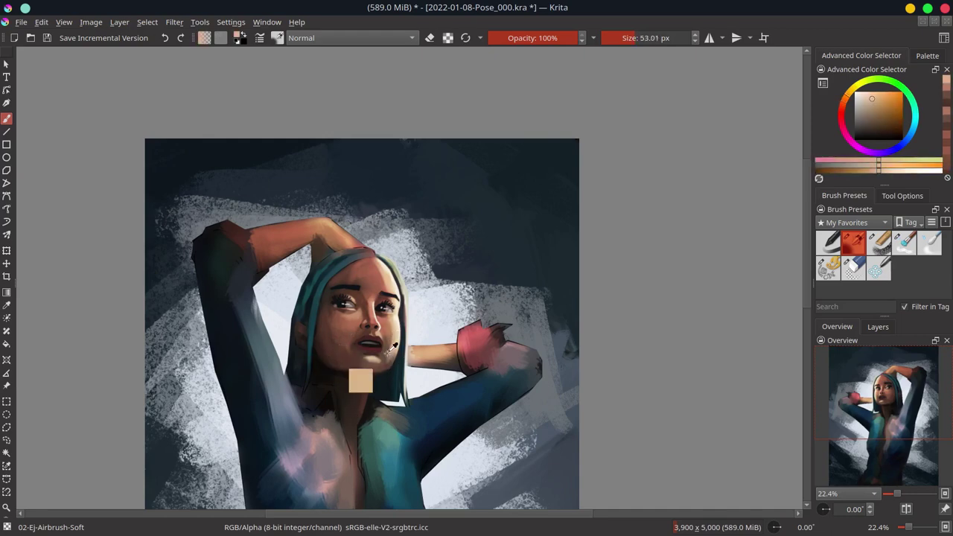
left_click(390, 365, "ctrl")
key("bracketleft")
key("bracketleft")
key("bracketleft")
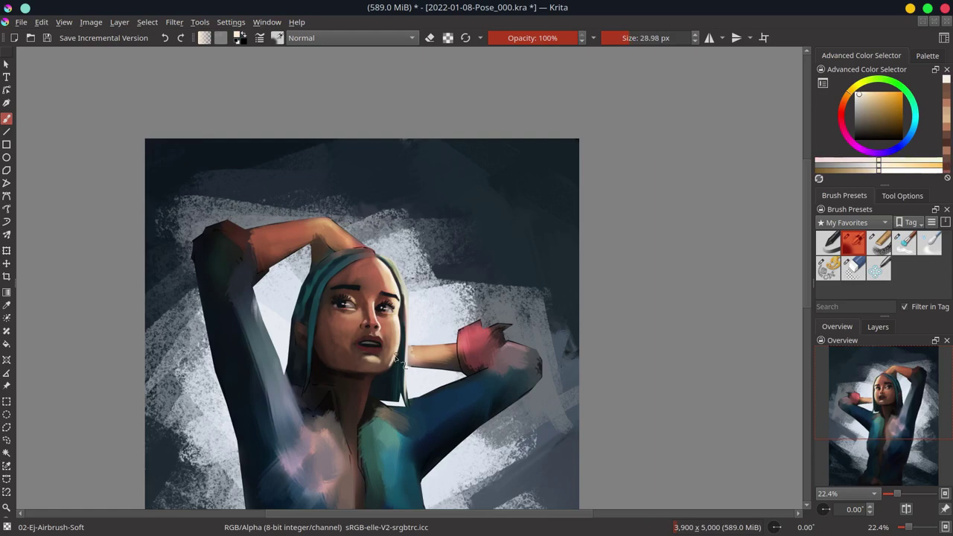
left_click(399, 360, "ctrl")
Paint a dark blue shadow and dark red under the jaw, then save
left_click(384, 372, "ctrl")
key("bracketright")
left_click(385, 376, "ctrl")
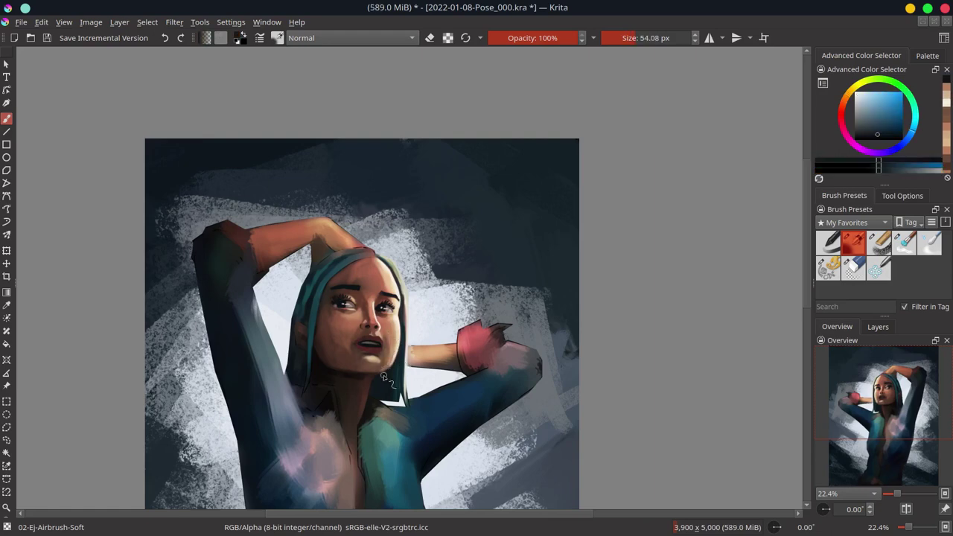
left_click(349, 372, "ctrl")
key("bracketright")
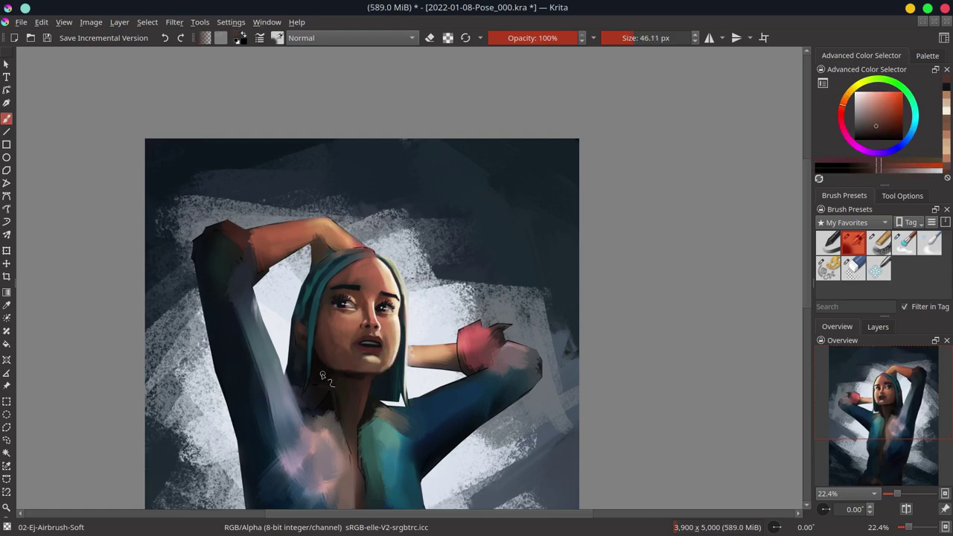
left_click(346, 372, "ctrl")
scroll(391, 358, "down", 4)
key("ctrl+s")
Try the Blender-Blur brush, then return to the Airbrush-Soft brush
key("slash")
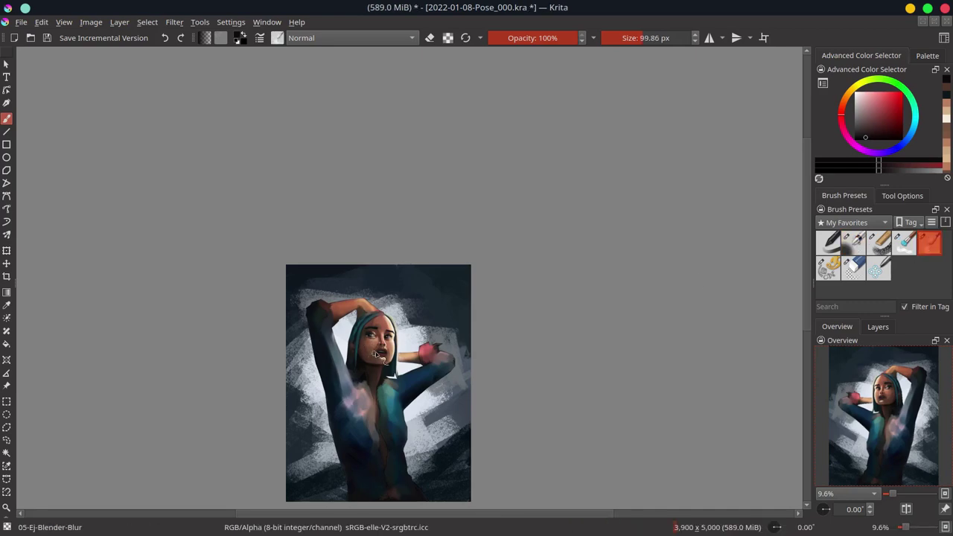
scroll(367, 350, "up", 5)
key("bracketleft")
key("bracketleft")
key("bracketleft")
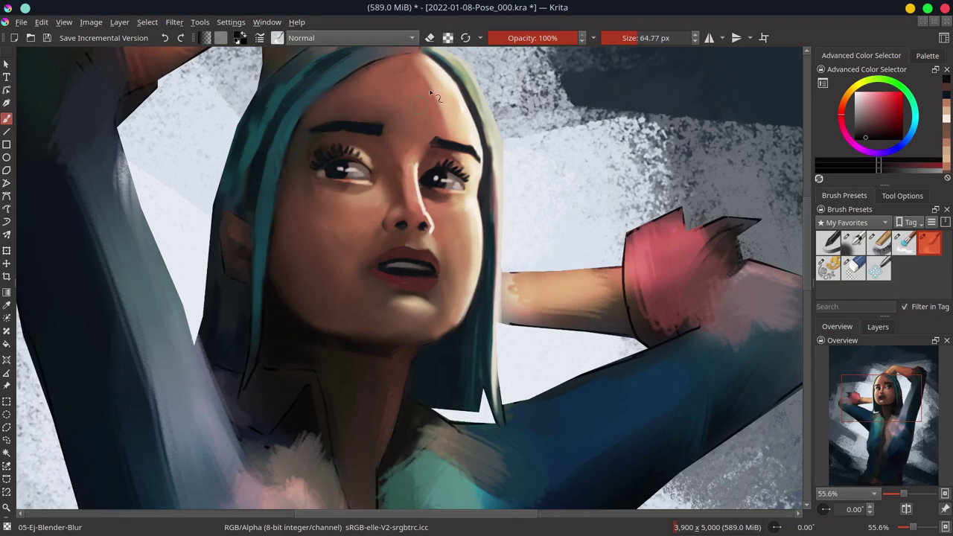
scroll(431, 92, "down", 3)
key("bracketright")
key("bracketright")
scroll(382, 244, "up", 3)
key("slash")
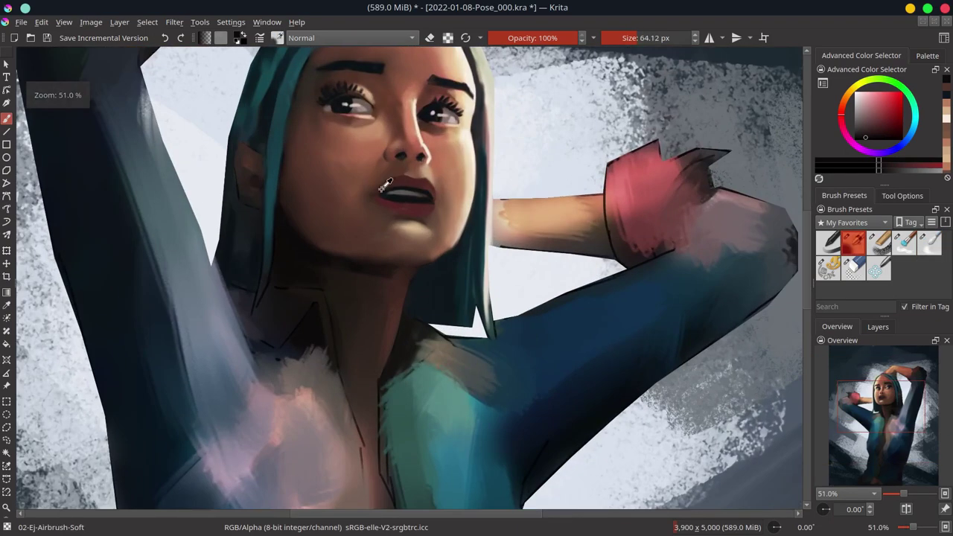
Paint the ear beside the teal hair in darker brown skin tones
left_click(428, 211, "ctrl")
key("bracketleft")
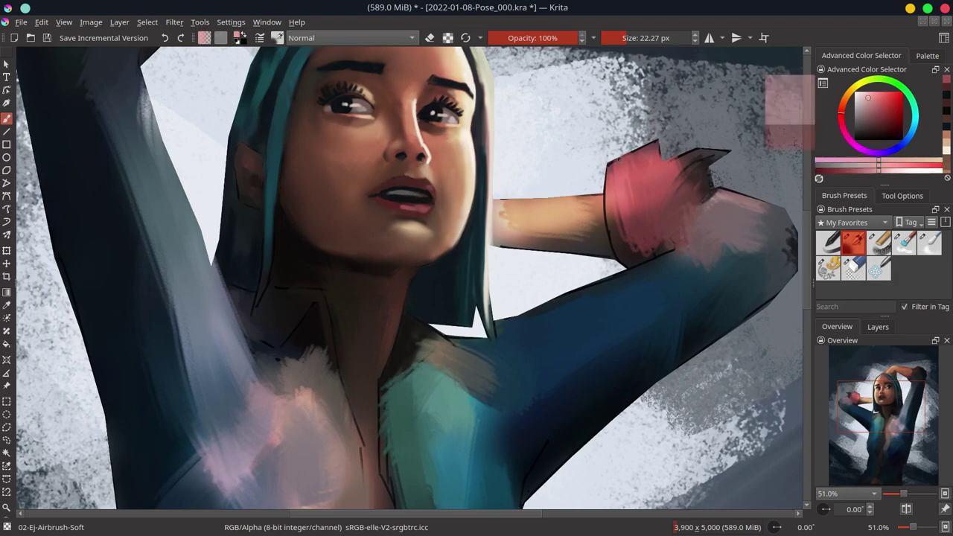
left_click(448, 215, "ctrl")
left_click_drag(365, 308, 409, 434)
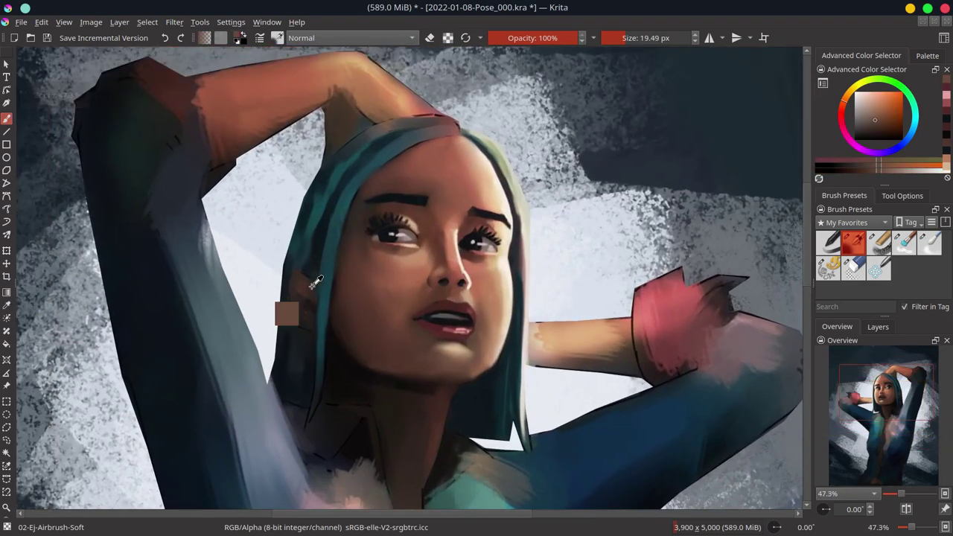
left_click(312, 288, "ctrl")
left_click(312, 302, "ctrl")
left_click_drag(306, 307, 286, 329)
left_click(290, 312, "ctrl")
left_click(318, 367, "ctrl")
Sample reddish, bluish and lip-red tones from the face
left_click_drag(337, 201, 307, 395)
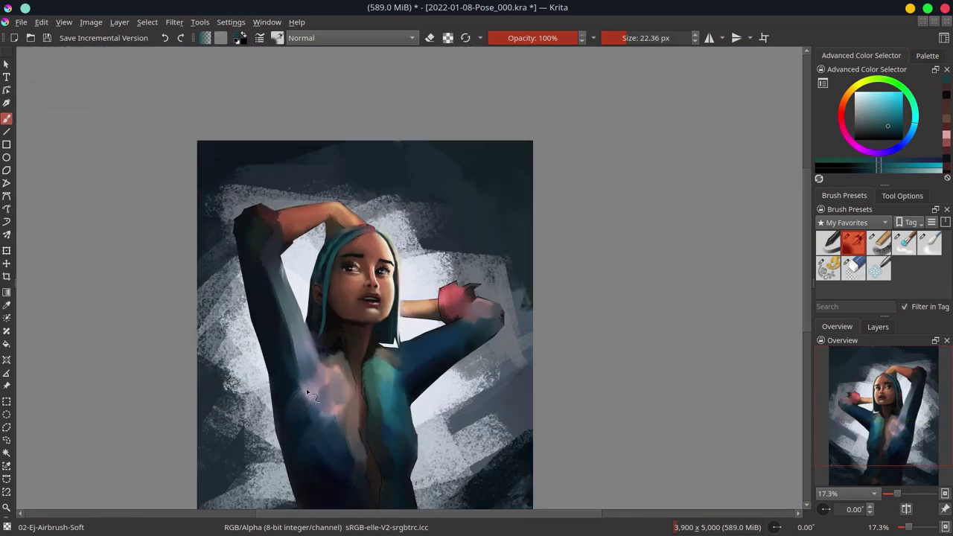
left_click_drag(306, 392, 335, 260)
left_click(454, 197, "ctrl")
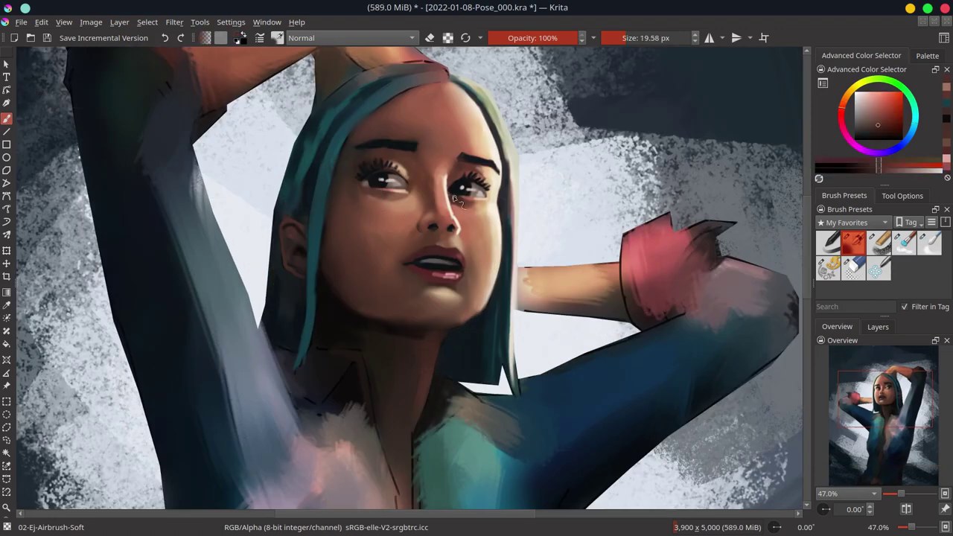
left_click(458, 206, "ctrl")
left_click(432, 227, "ctrl")
left_click(463, 271, "ctrl")
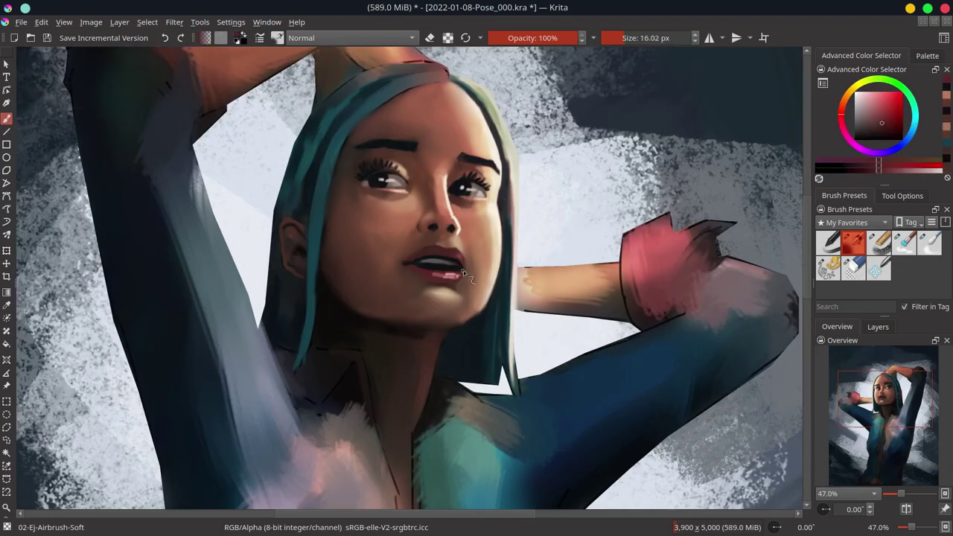
Paint orange skin along the jaw and neck, then save the painting
left_click(510, 317, "ctrl")
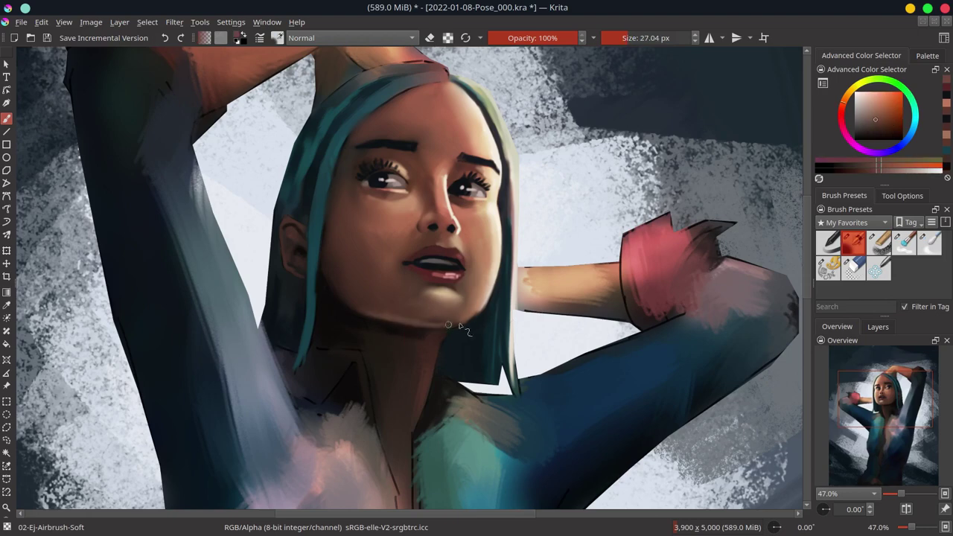
left_click(447, 320, "ctrl")
left_click(475, 315, "ctrl")
left_click(480, 320, "ctrl")
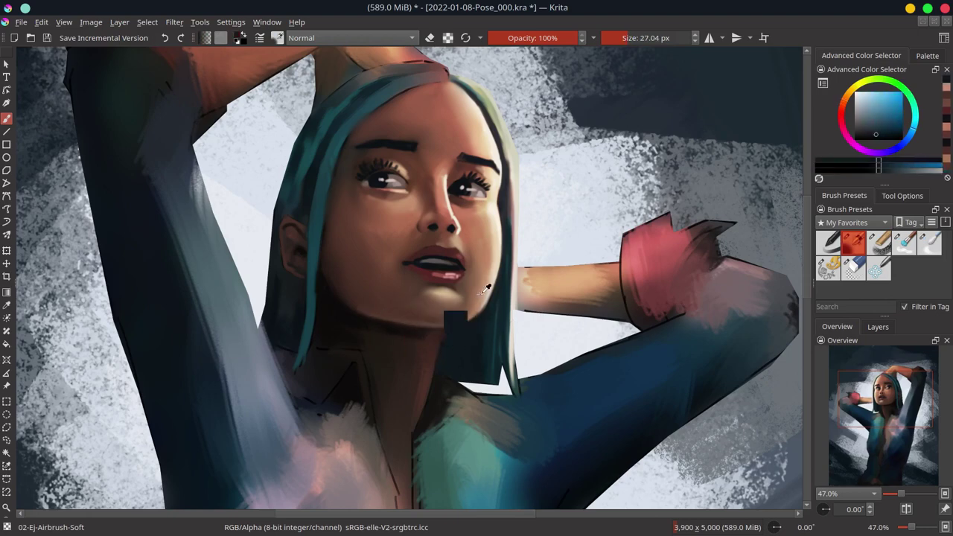
key("2")
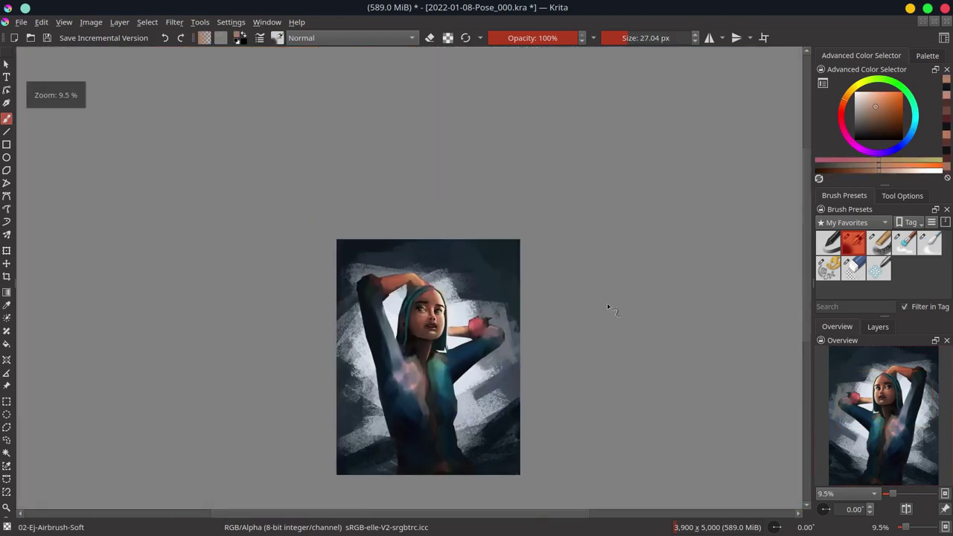
key("ctrl+s")
scroll(547, 259, "up", 4)
Sample brown and pink skin tones and repaint the area between nose and upper lip
left_click_drag(547, 259, 383, 378)
left_click(402, 298, "ctrl")
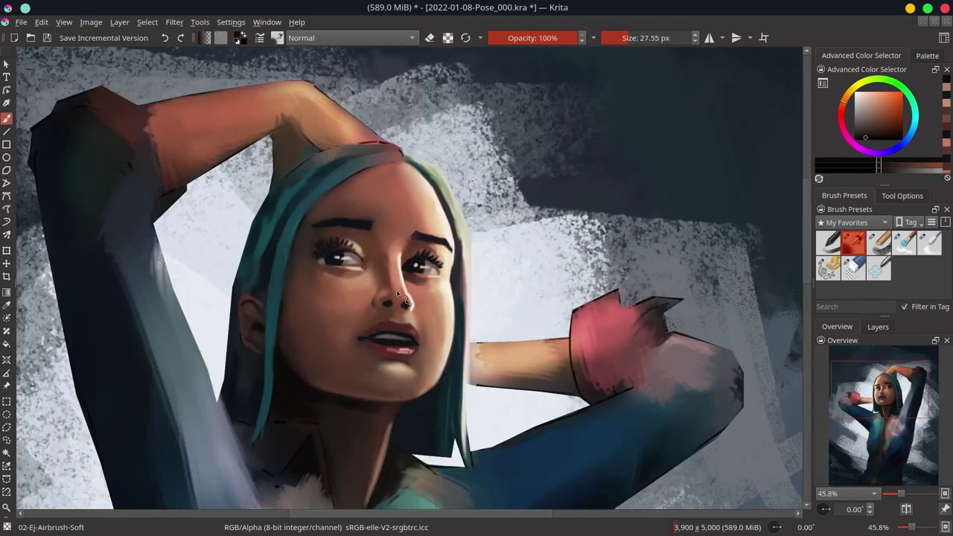
left_click(408, 301, "ctrl")
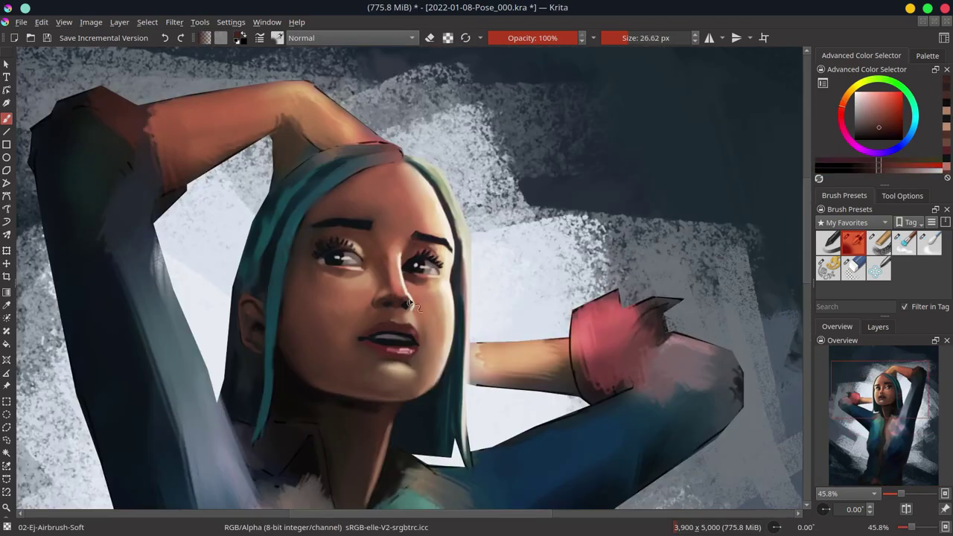
left_click(402, 253, "ctrl")
scroll(402, 253, "up", 2)
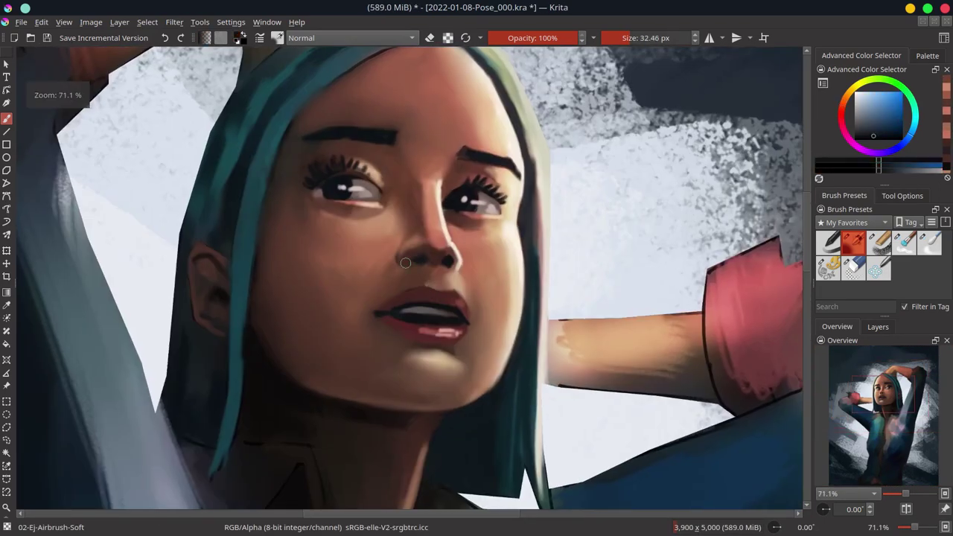
left_click(461, 259, "ctrl")
left_click(440, 286, "ctrl")
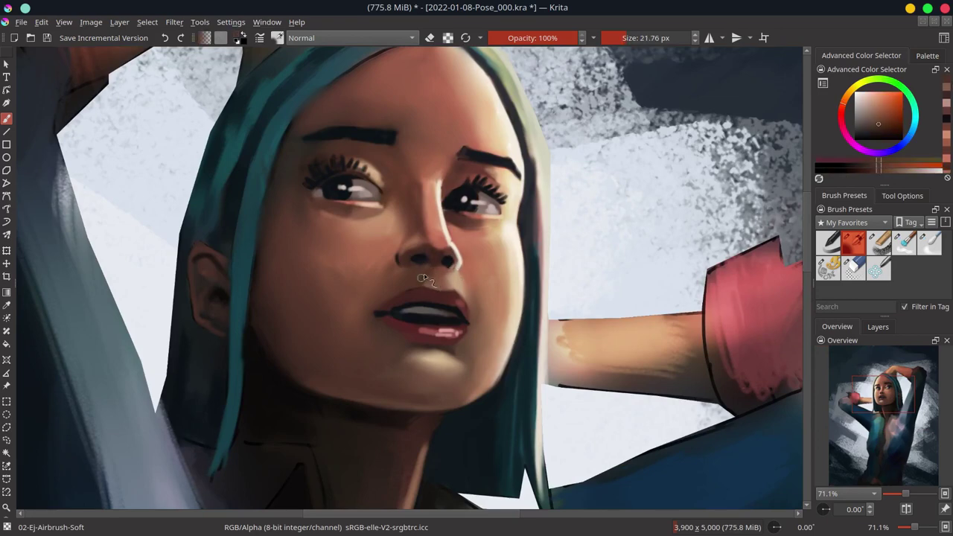
left_click_drag(421, 279, 442, 294)
left_click(471, 310, "ctrl")
Sample darker and lighter skin tones from around the nose and forehead
left_click(478, 272, "ctrl")
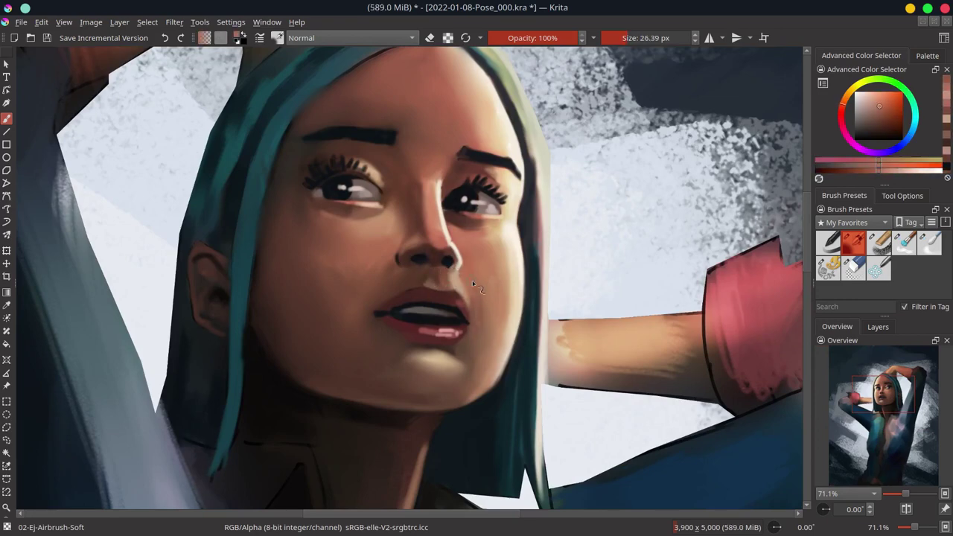
scroll(472, 281, "down", 2)
left_click(432, 248, "ctrl")
scroll(431, 249, "down", 2)
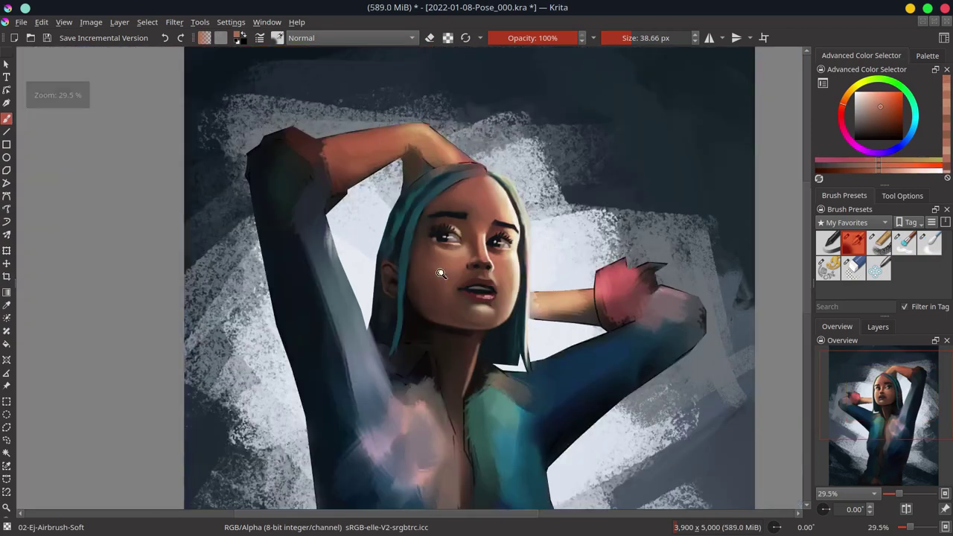
scroll(446, 250, "down", 2)
scroll(488, 253, "up", 3)
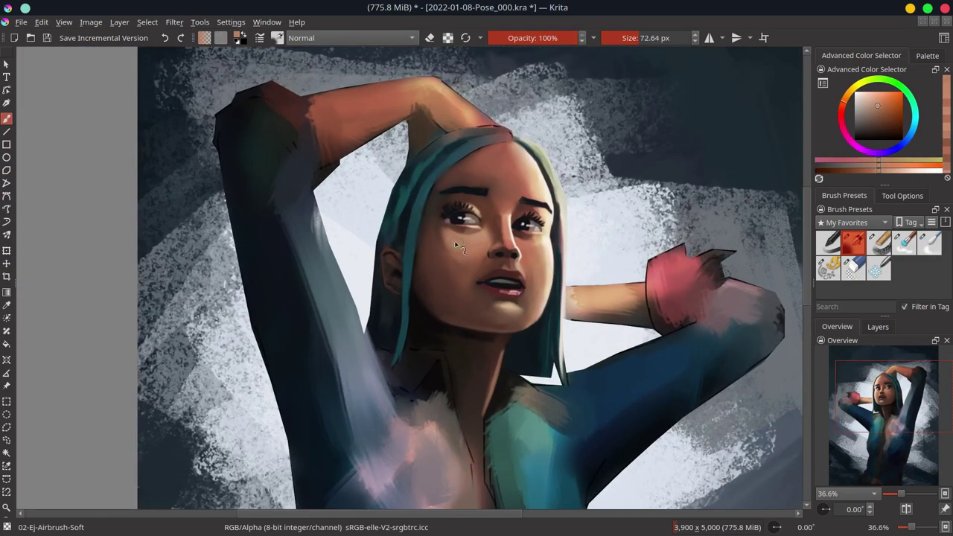
left_click(476, 259, "ctrl")
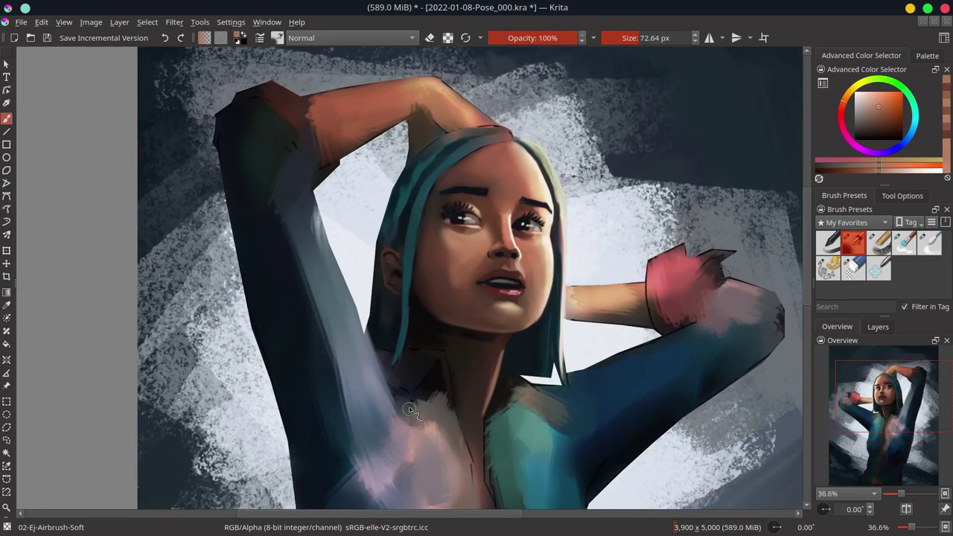
left_click(465, 253, "ctrl")
scroll(465, 254, "down", 3)
Toggle between the Blender-Blur and Airbrush-Soft presets to blend the face shading
key("slash")
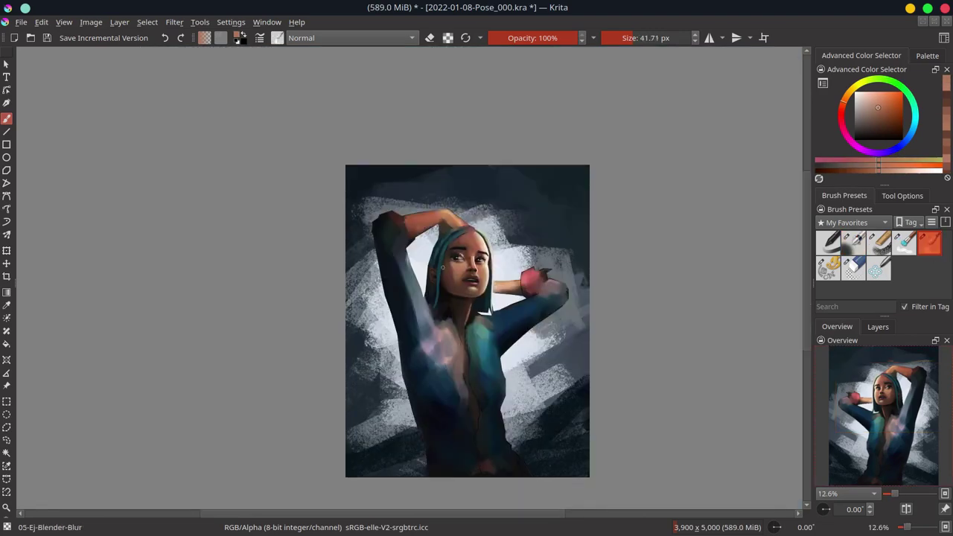
scroll(471, 266, "up", 3)
key("slash")
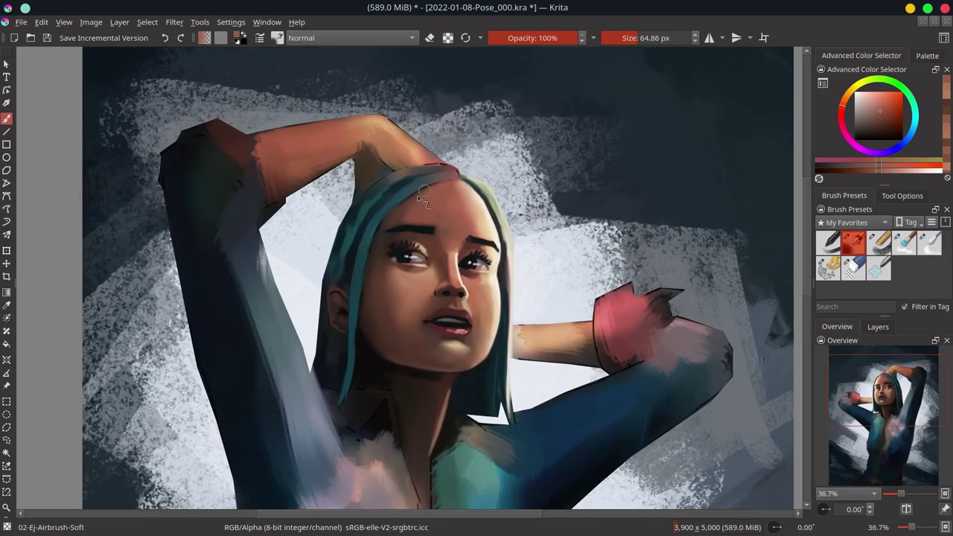
key("slash")
scroll(471, 265, "down", 3)
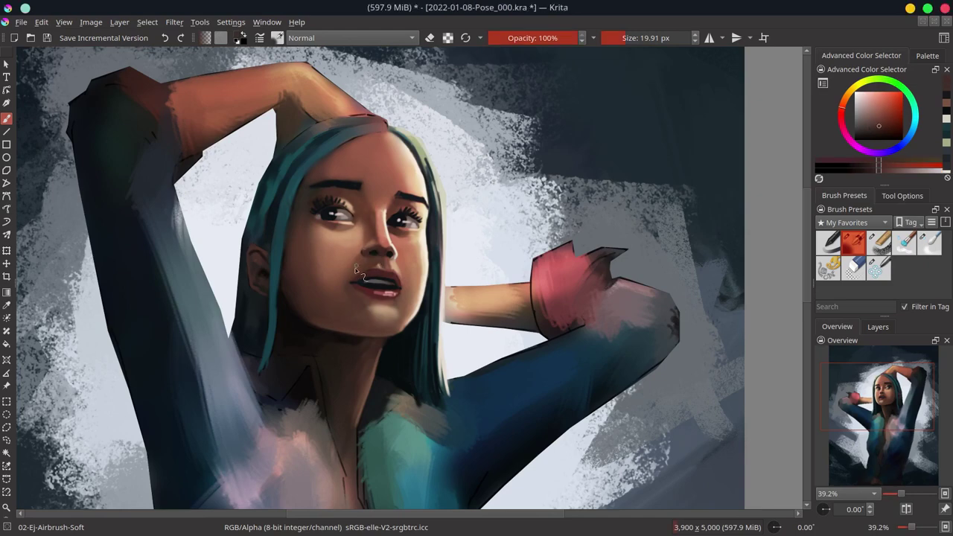
Add a pale yellow highlight across the head top and darken the hair left of the face in teal
left_click(366, 120, "ctrl")
left_click_drag(386, 119, 313, 123)
left_click(333, 140, "ctrl")
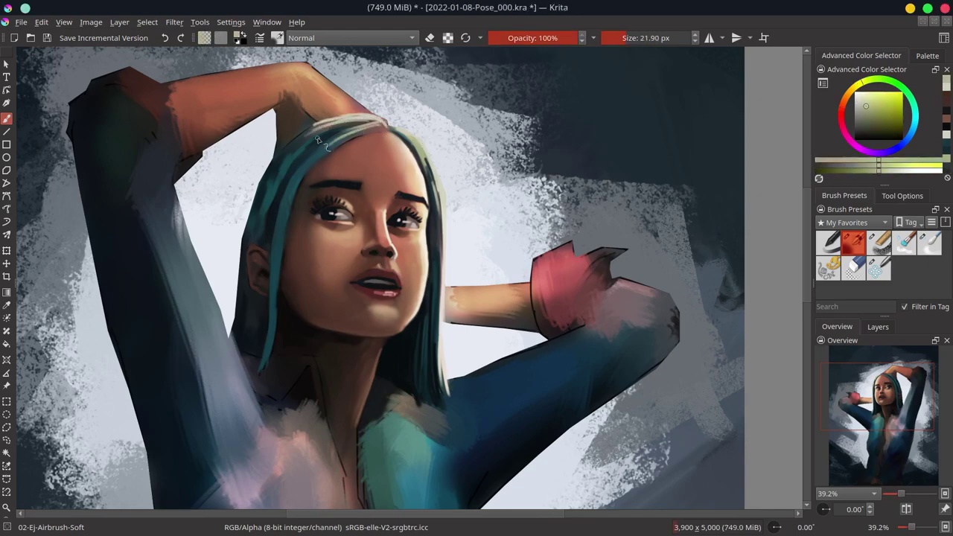
left_click_drag(311, 175, 286, 253)
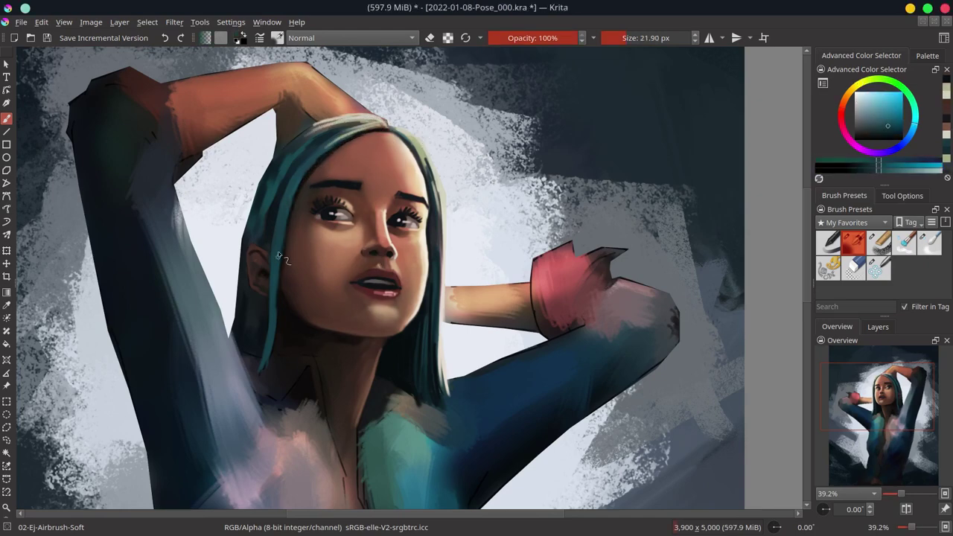
left_click(320, 146, "ctrl")
left_click_drag(320, 146, 283, 246)
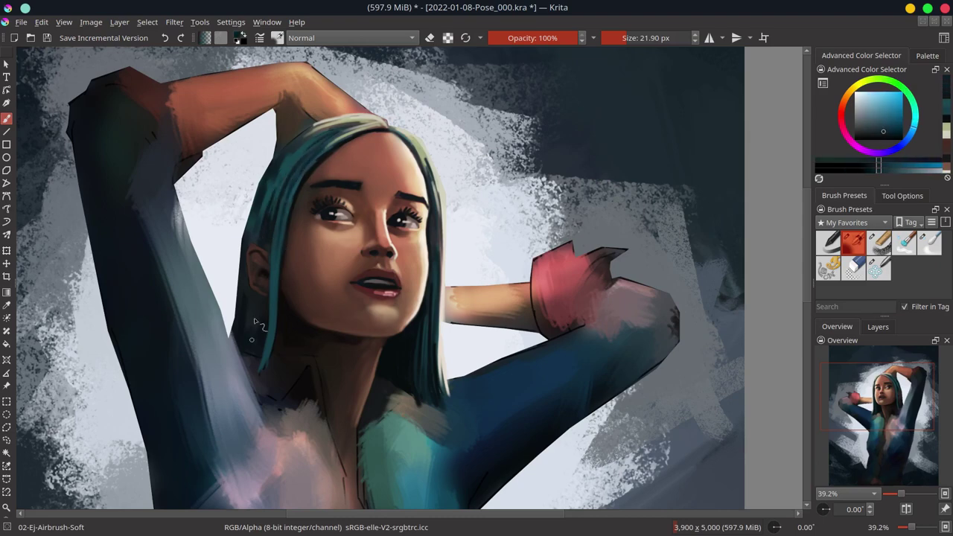
Sample several teal and light cyan hair tones, resizing the brush with the bracket keys
left_click(259, 198, "ctrl")
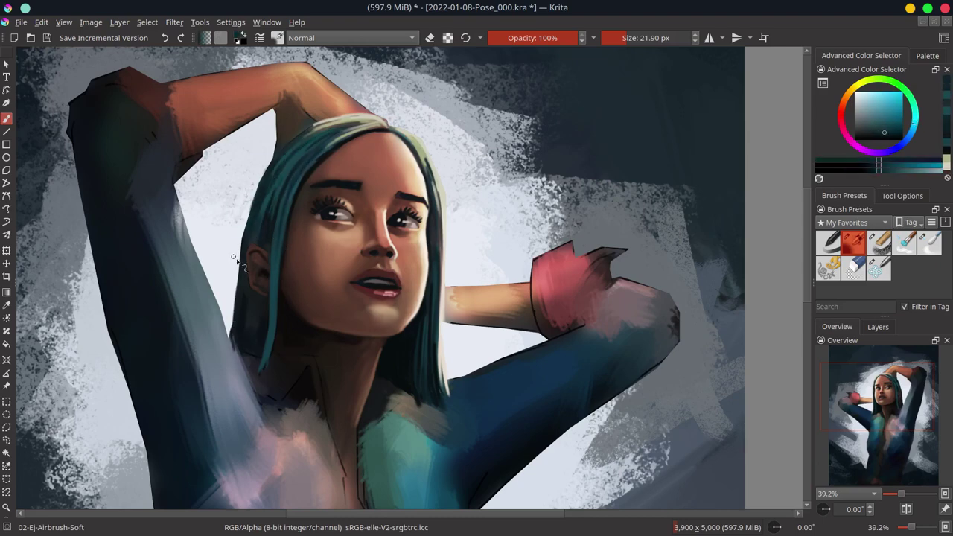
left_click(244, 302, "ctrl")
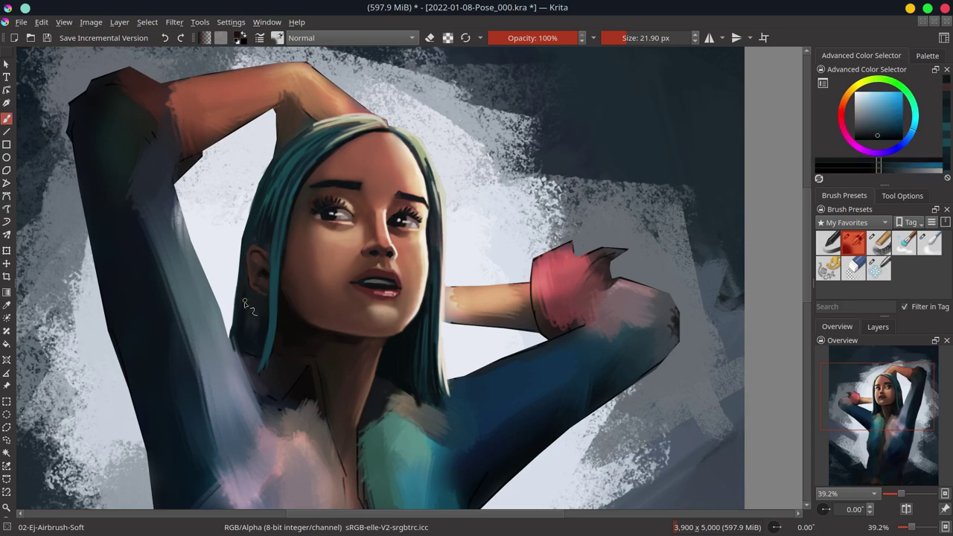
key("bracketright")
left_click(227, 326, "ctrl")
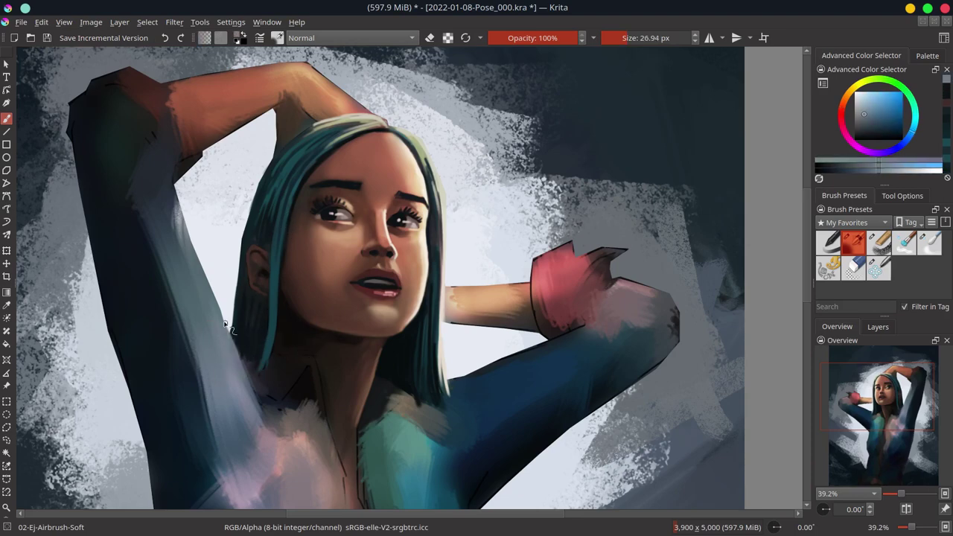
key("bracketleft")
left_click(285, 216, "ctrl")
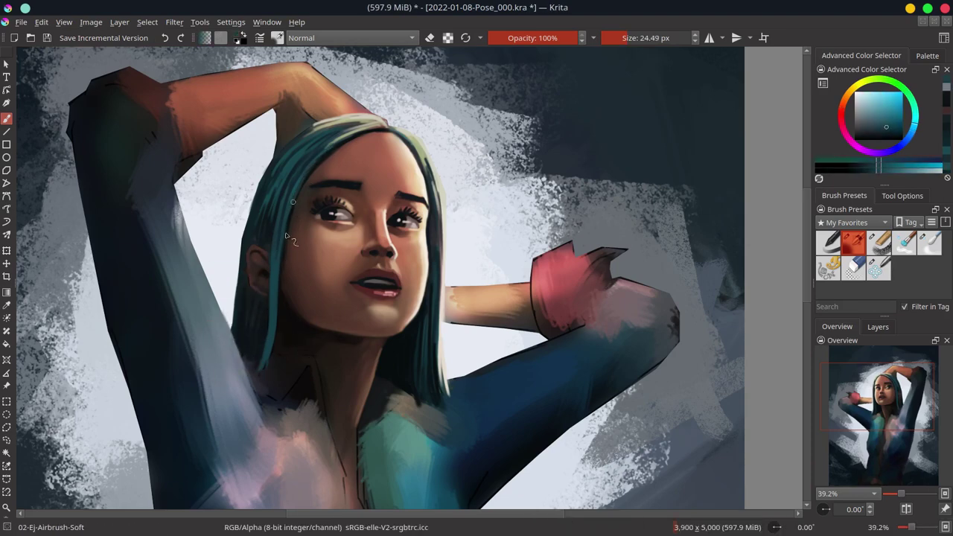
left_click(279, 326, "ctrl")
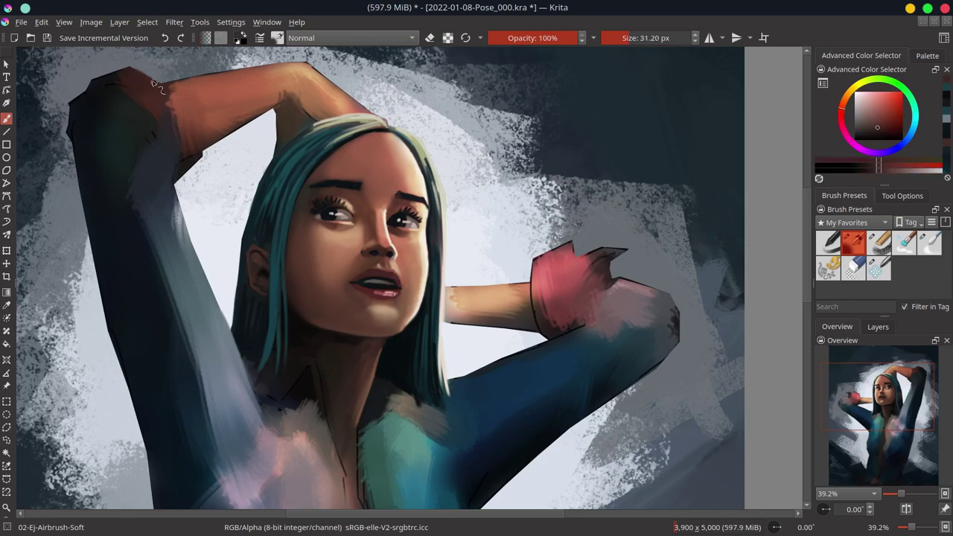
left_click(398, 416, "ctrl")
key("bracketright")
key("bracketright")
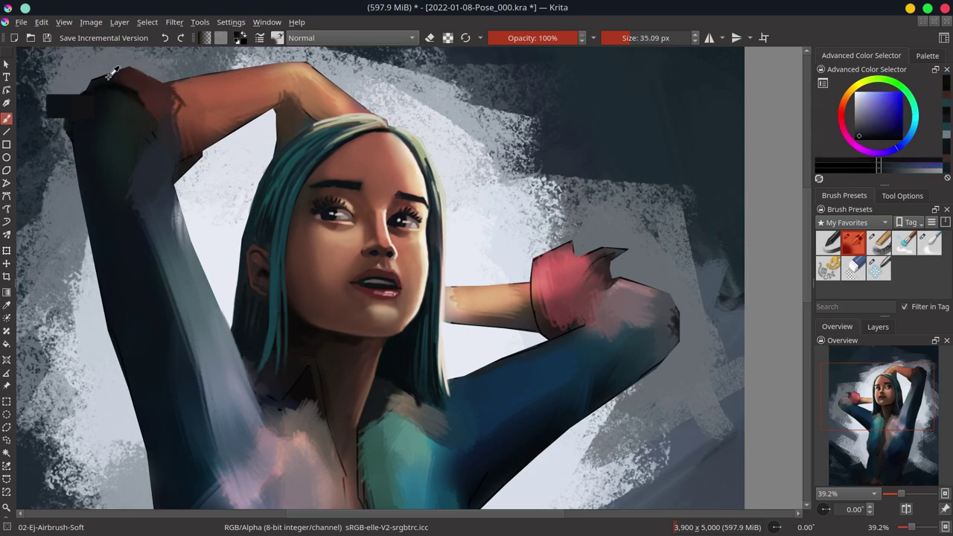
Sample reddish, light and orange-brown skin tones from the raised arms and forearm
left_click(164, 110, "ctrl")
left_click(186, 113, "ctrl")
key("bracketleft")
key("bracketleft")
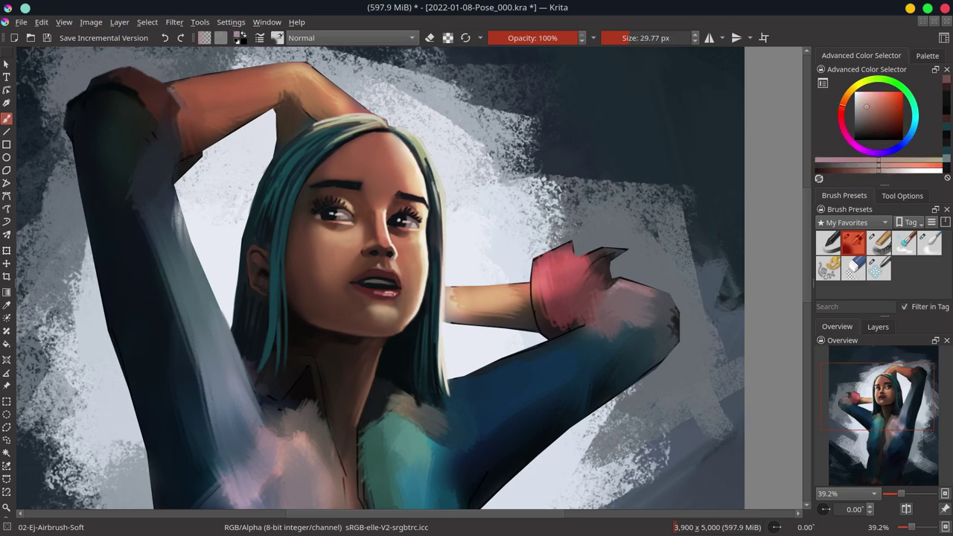
left_click(192, 133, "ctrl")
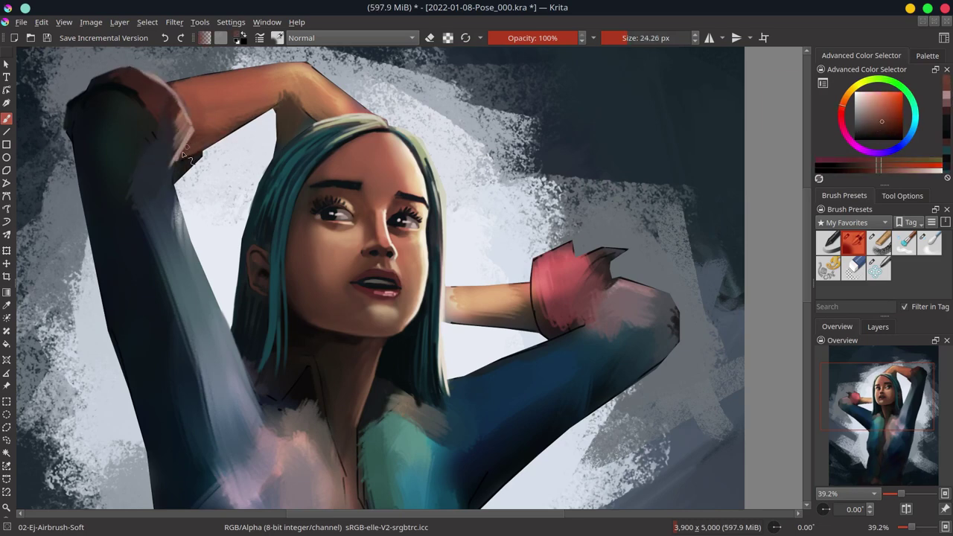
key("bracketright")
left_click(335, 97, "ctrl")
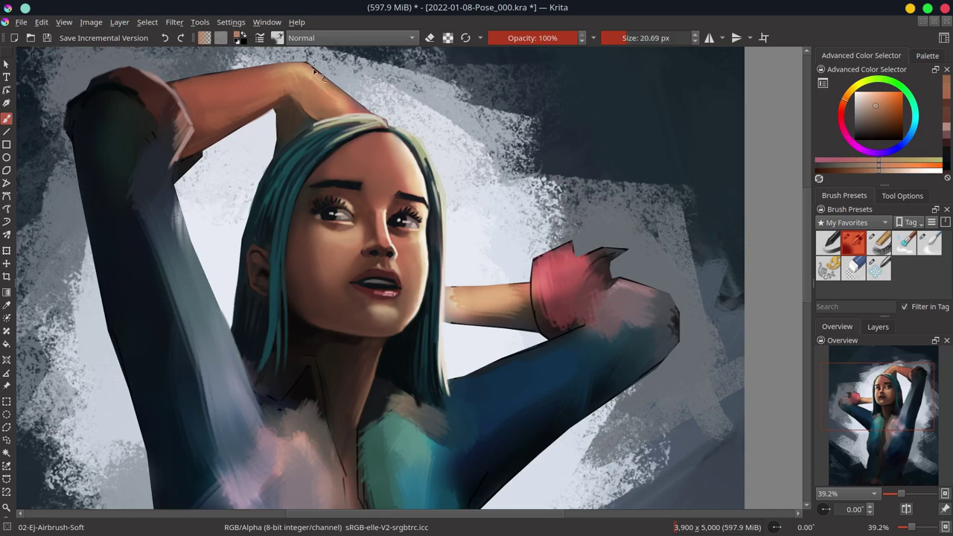
left_click(316, 72, "ctrl")
left_click(184, 87, "ctrl")
key("bracketleft")
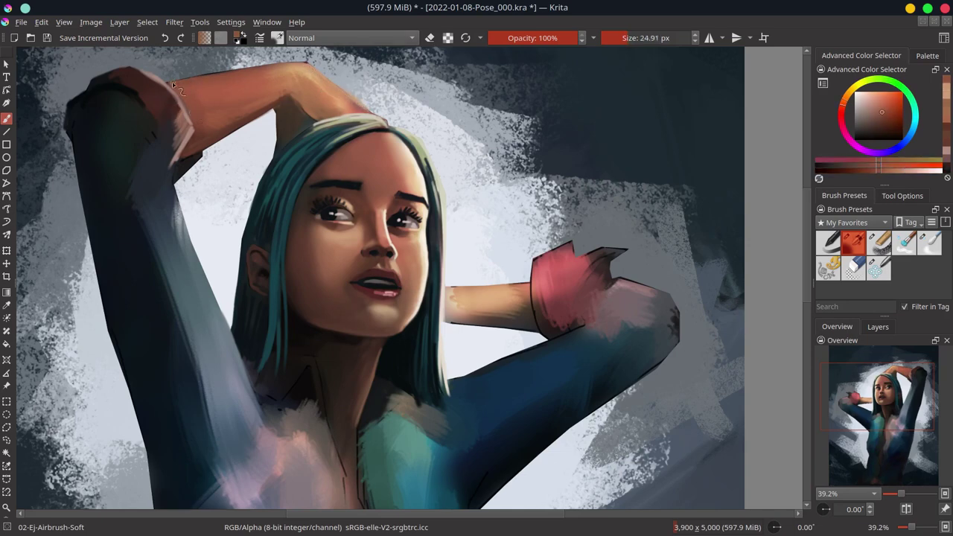
left_click(310, 99, "ctrl")
key("bracketright")
key("bracketright")
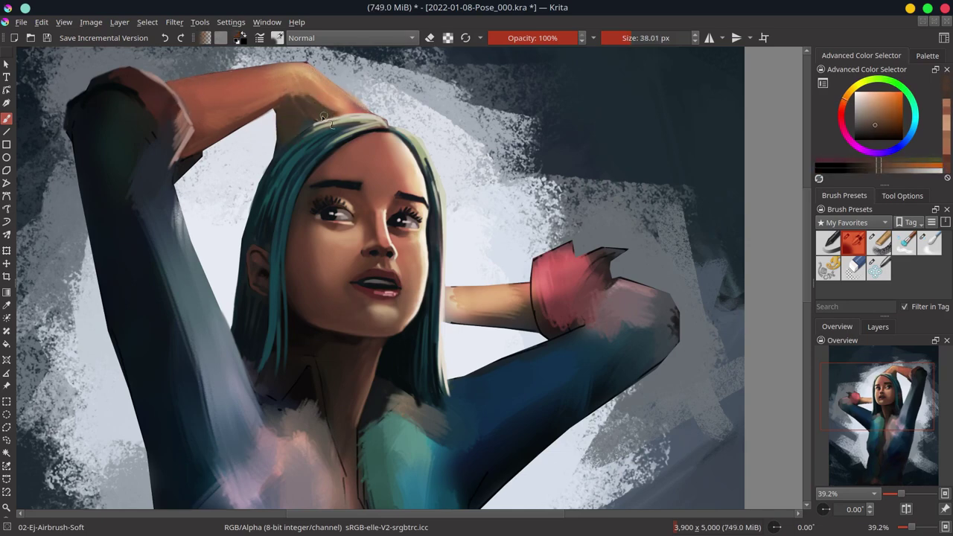
Pick brown and orange skin tones, the glove's muted red, then the sleeve's dark blue-grey
left_click(310, 336, "ctrl")
left_click(305, 113, "ctrl")
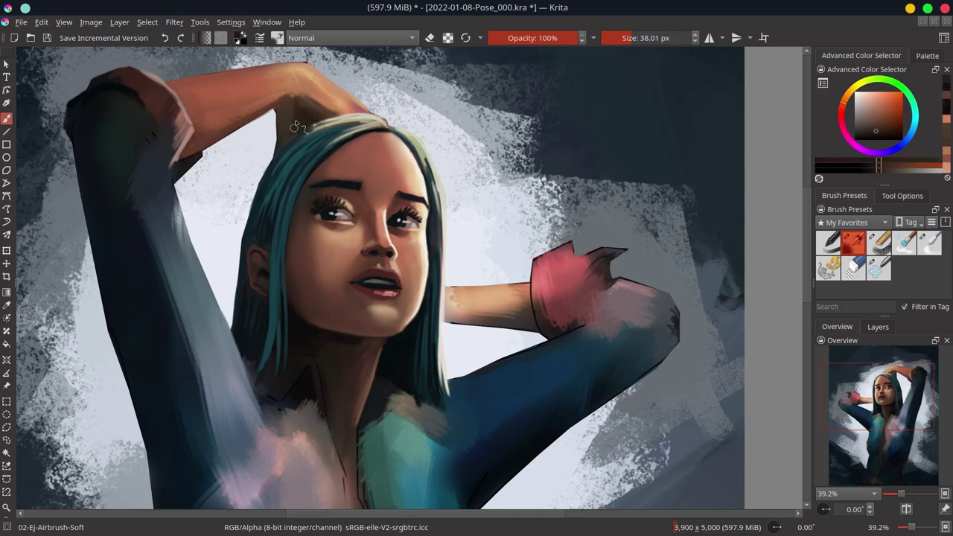
left_click(274, 126, "ctrl")
key("bracketleft")
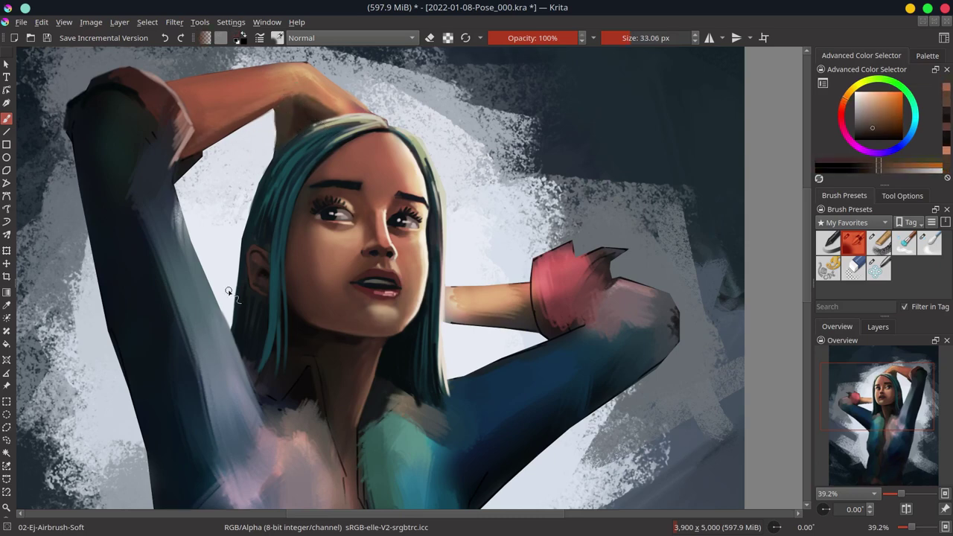
key("bracketright")
key("bracketright")
left_click(451, 285, "ctrl")
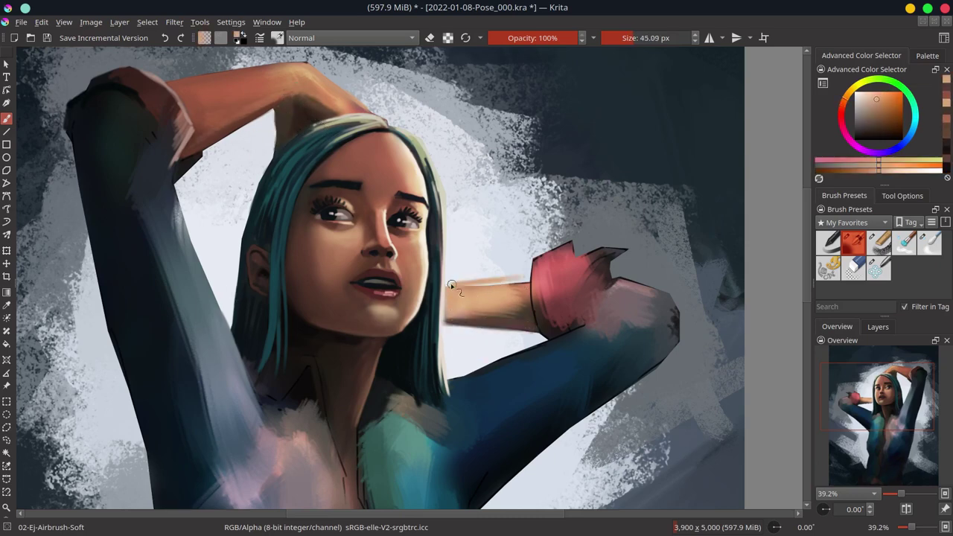
left_click(541, 320, "ctrl")
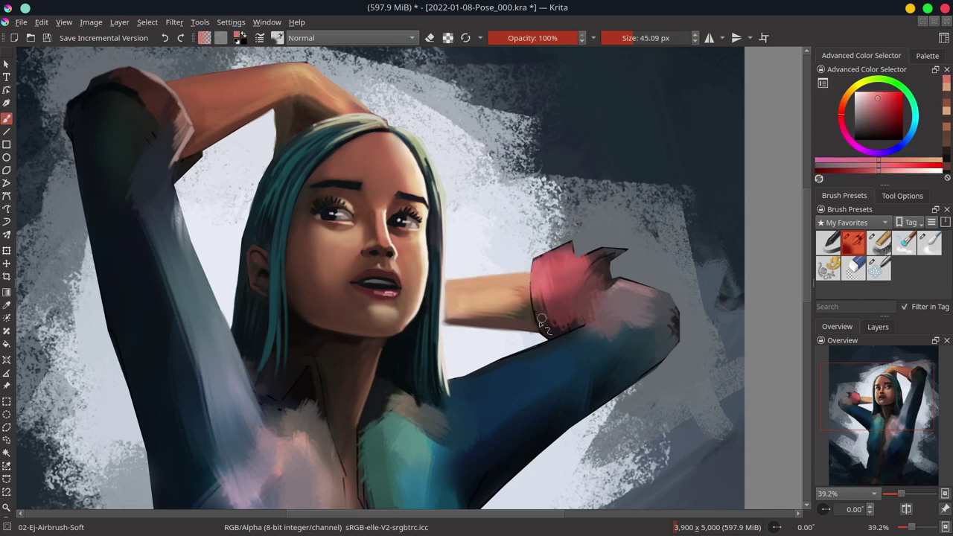
key("bracketright")
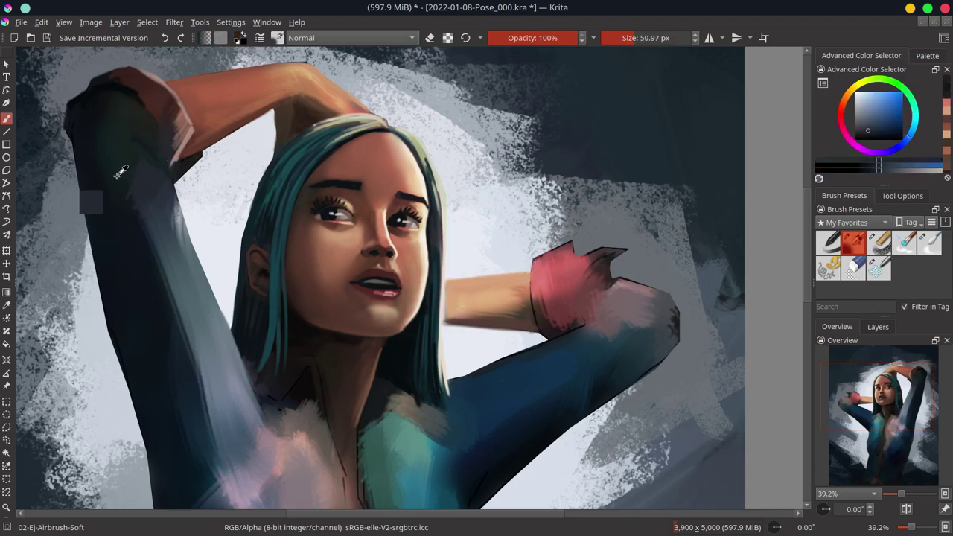
left_click(181, 195, "ctrl")
Paint and blend dark blue-grey shading down the left sleeve
left_click_drag(181, 195, 183, 275)
scroll(181, 223, "down", 3)
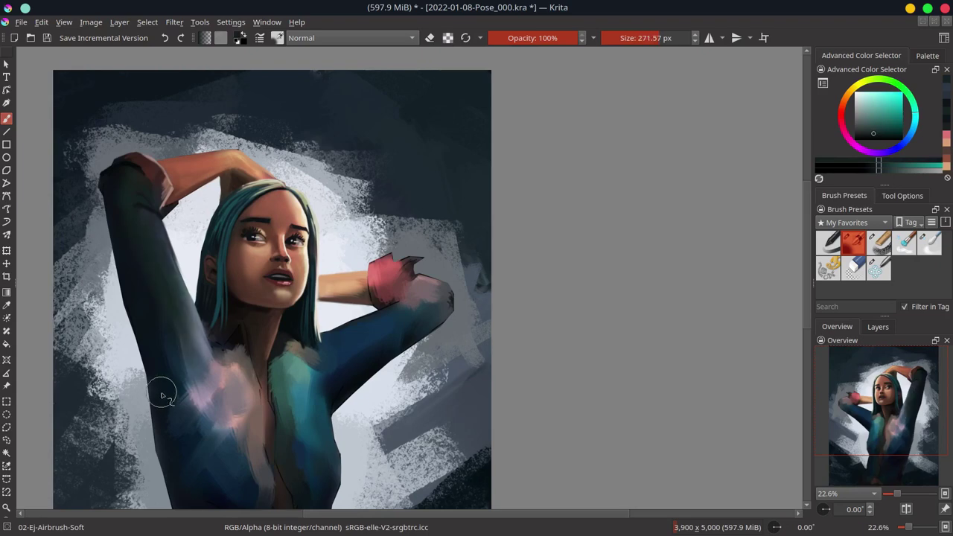
scroll(152, 276, "up", 3)
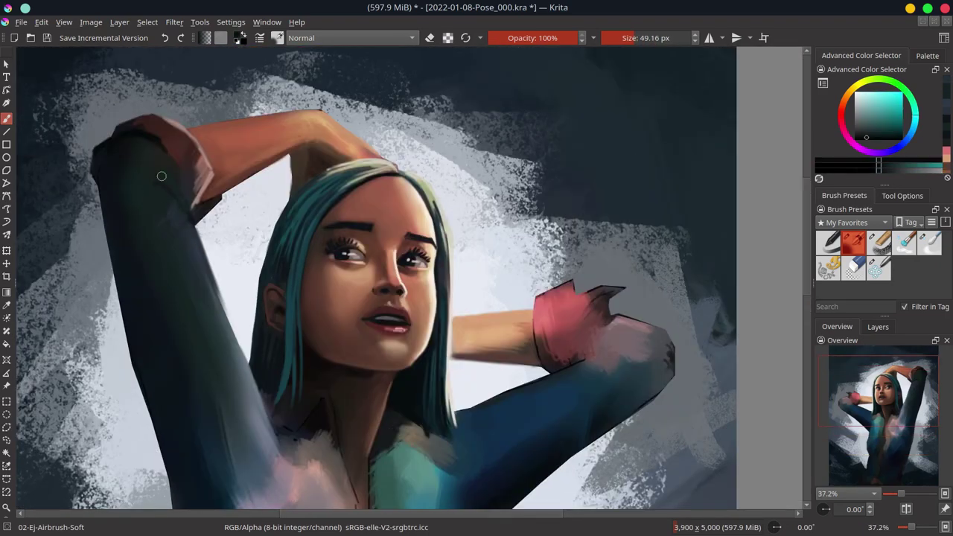
left_click_drag(174, 145, 95, 173)
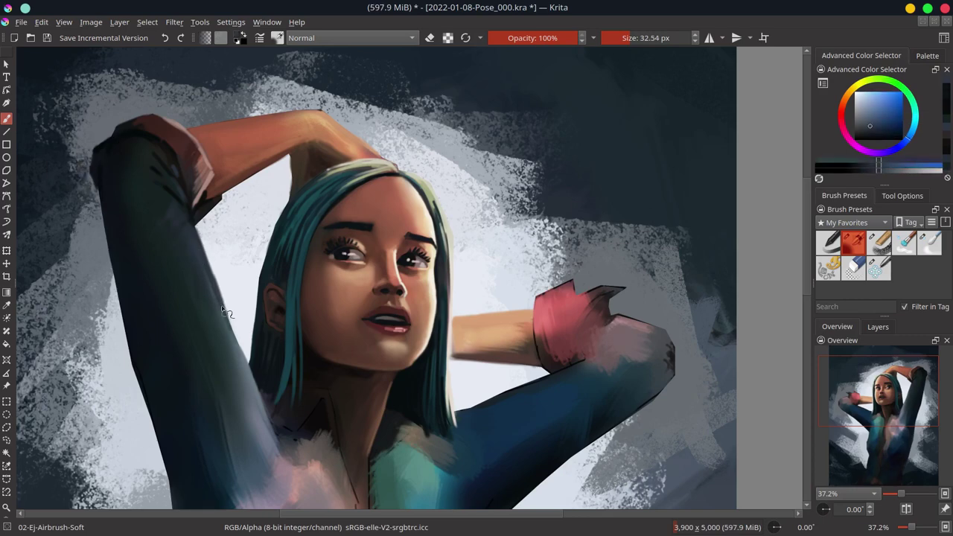
key("e")
key("slash")
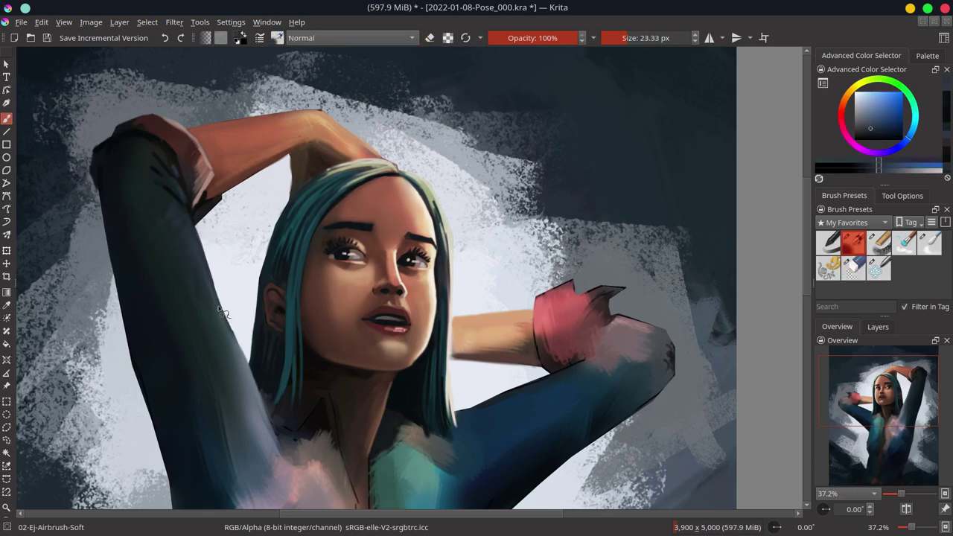
left_click(210, 272, "ctrl")
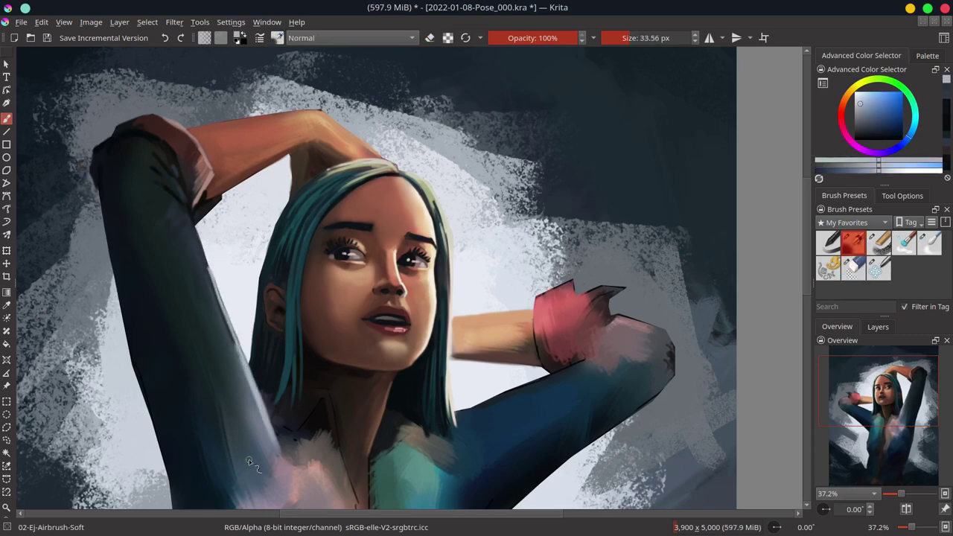
Shade the chest dark blue and the shirt teal with an enlarged brush, saving before and after
scroll(248, 381, "down", 4)
key("ctrl+s")
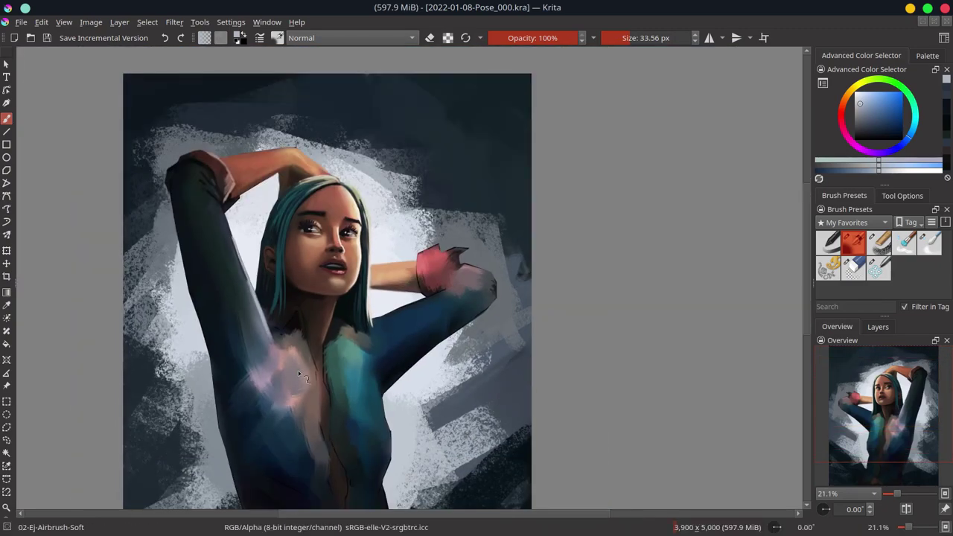
scroll(601, 281, "down", 2)
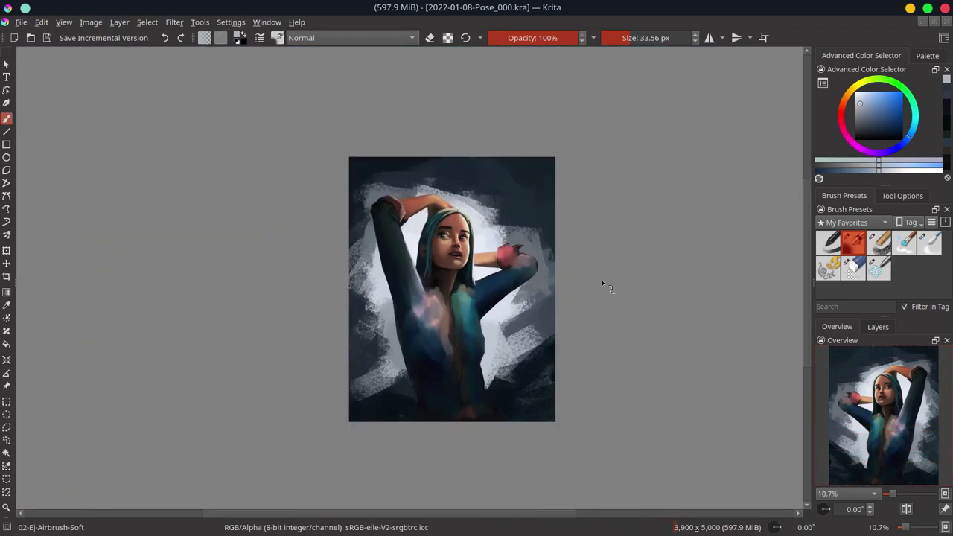
left_click(406, 306, "ctrl")
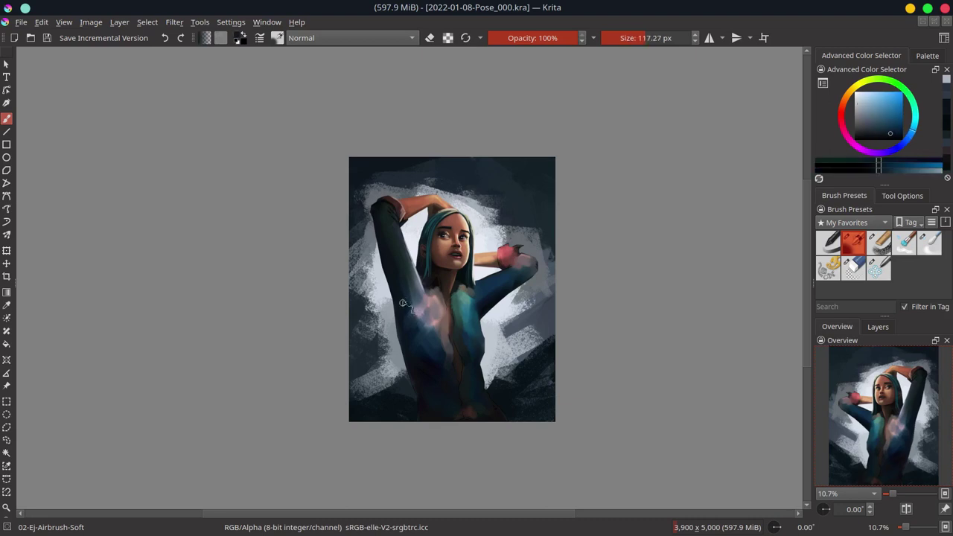
left_click_drag(406, 306, 440, 306)
left_click_drag(395, 327, 383, 348)
left_click(435, 329, "ctrl")
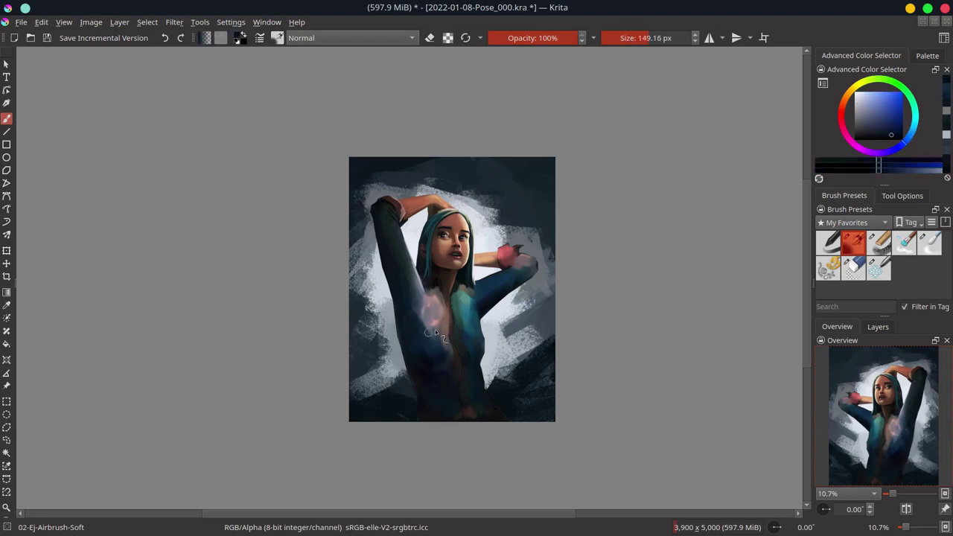
left_click_drag(435, 329, 432, 307)
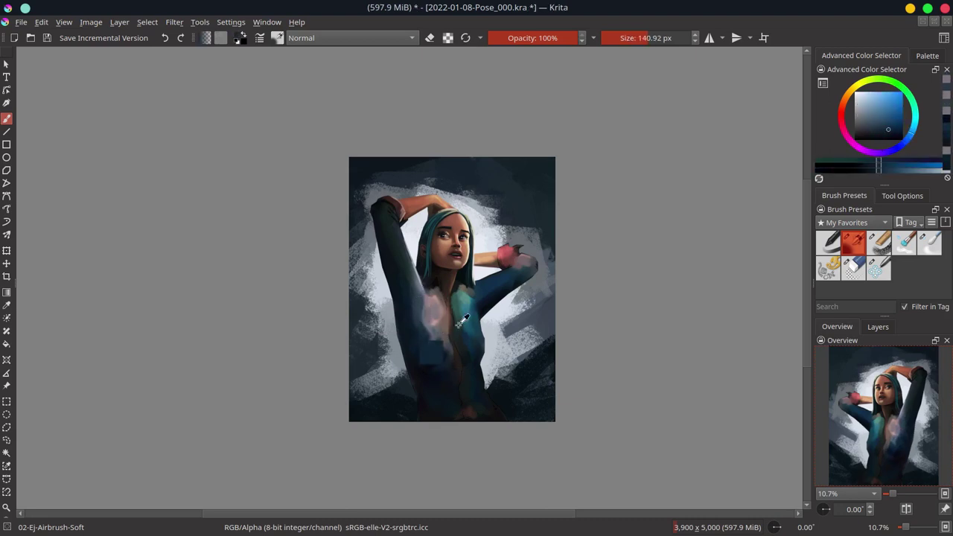
key("ctrl+s")
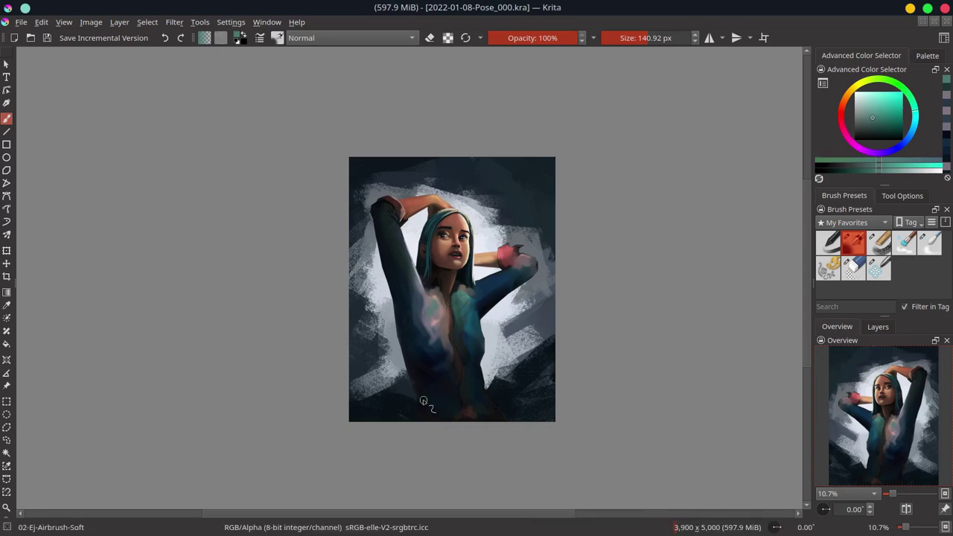
Tilt the canvas to check the painting, then reset the rotation and save
left_click_drag(472, 328, 475, 235)
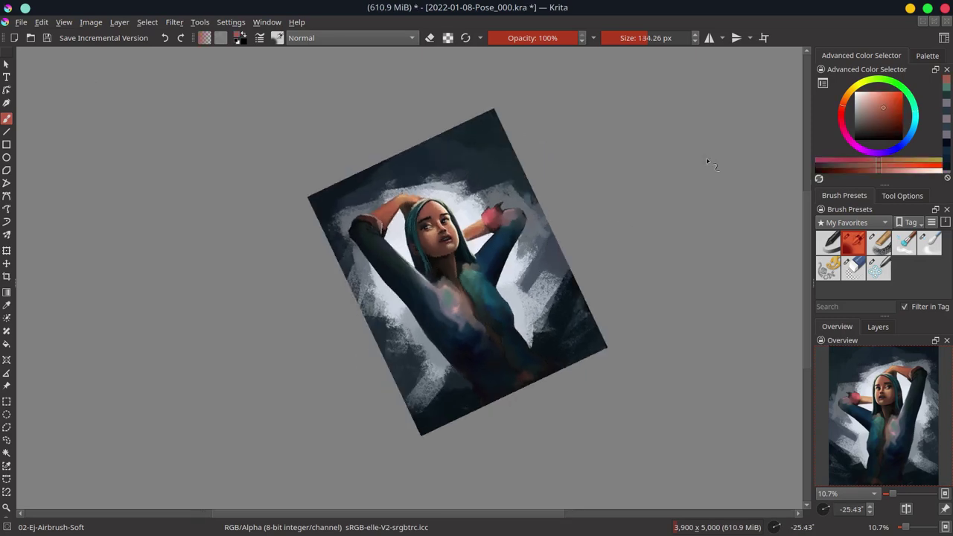
key("ctrl+s")
key("5")
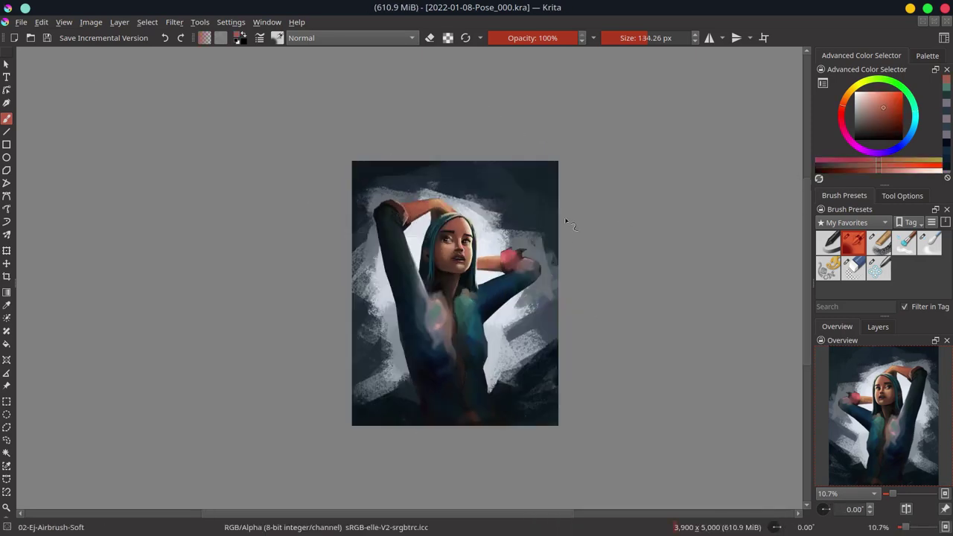
scroll(509, 335, "up", 5)
Brighten the forearm's top edge and darken the hair's left edge with dark teal
left_click_drag(512, 328, 566, 325)
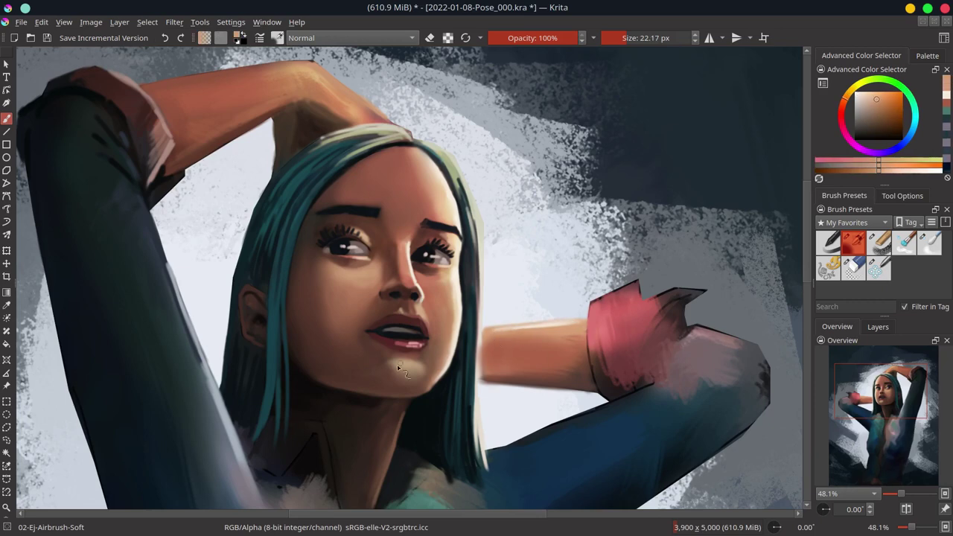
left_click(495, 330, "ctrl")
left_click(521, 386, "ctrl")
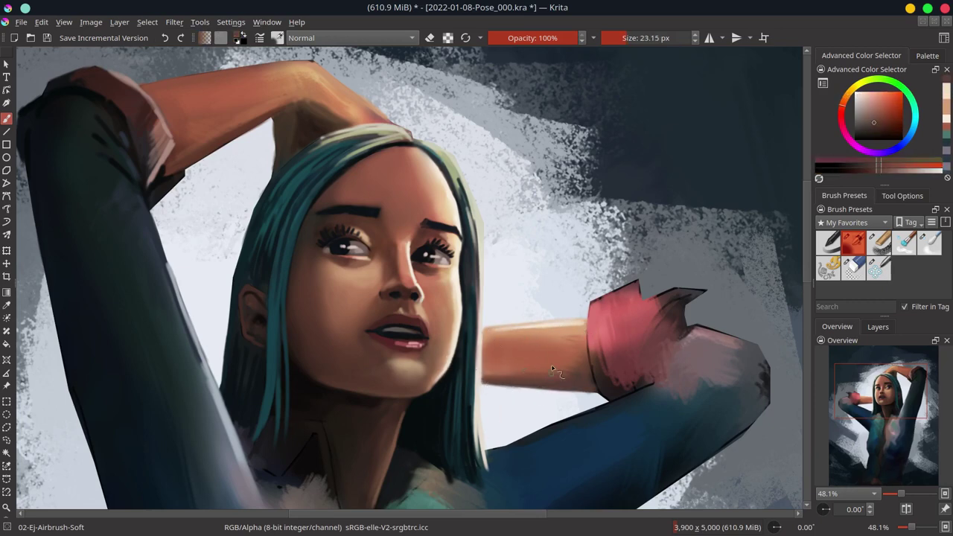
left_click(223, 255, "ctrl")
left_click_drag(246, 218, 221, 372)
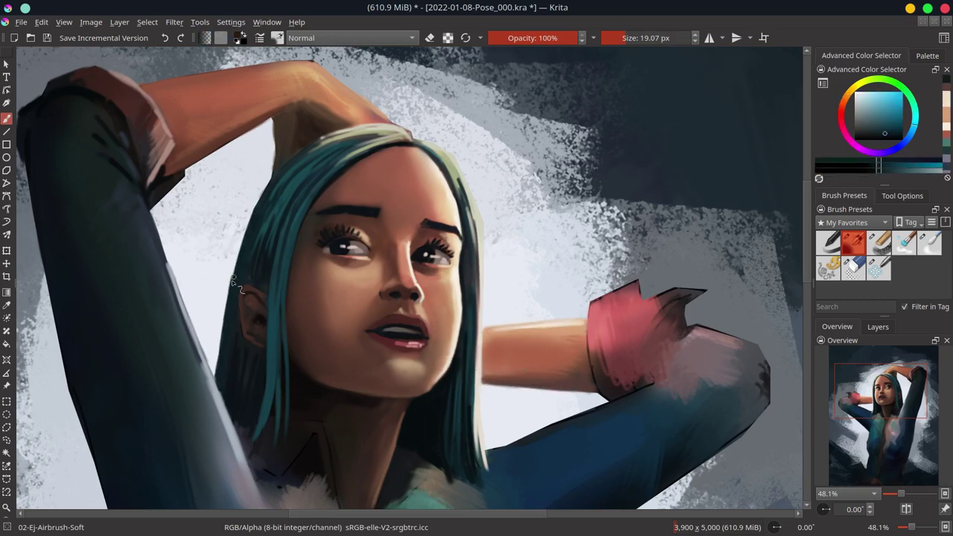
Repaint the glove's top and lower edges in pink-red and add dark blue on the sleeve
left_click(638, 285, "ctrl")
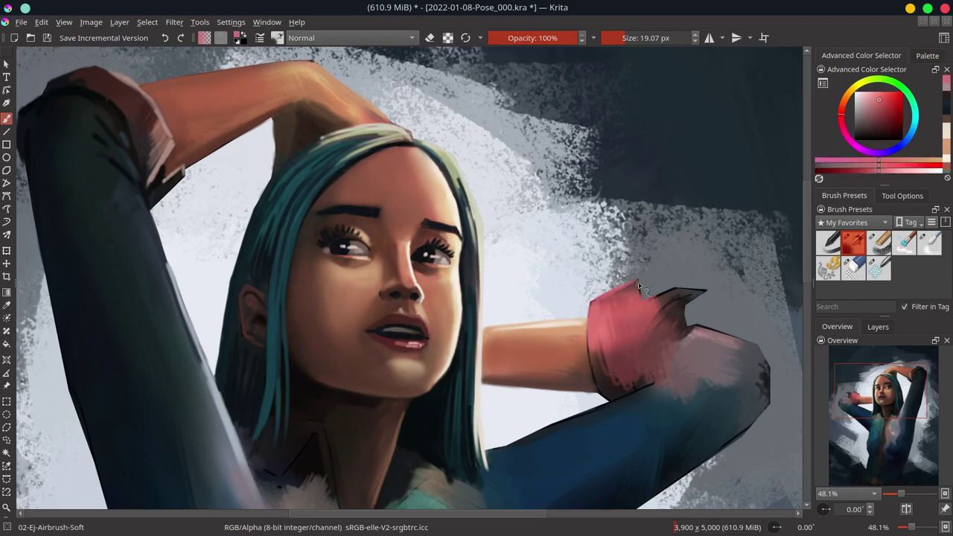
left_click(645, 306, "ctrl")
mouse_move(638, 285)
left_mouse_down()
mouse_move(670, 294)
mouse_move(653, 338)
left_mouse_up()
mouse_move(592, 339)
left_mouse_down()
mouse_move(614, 402)
mouse_move(560, 426)
left_mouse_up()
left_click(670, 356, "ctrl")
left_click(678, 367, "ctrl")
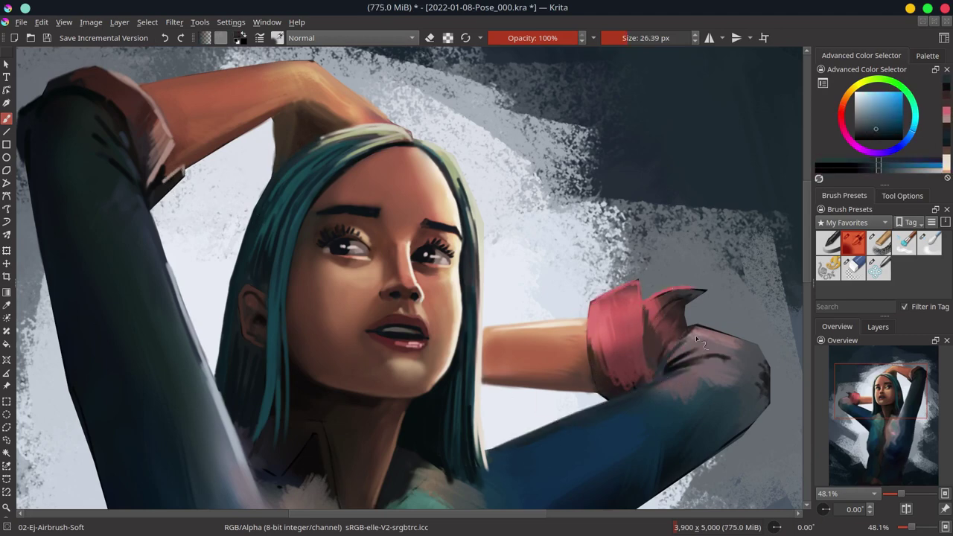
Add a light pink-grey stroke along the sleeve's top and dark purple strokes on the glove
left_click(625, 357, "ctrl")
left_click_drag(670, 350, 739, 343)
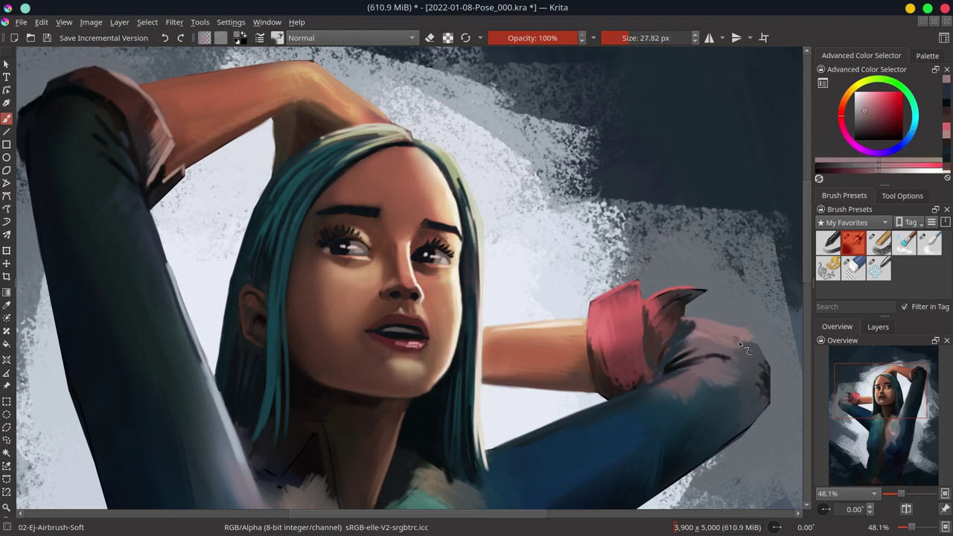
left_click(752, 344, "ctrl")
left_click_drag(765, 376, 771, 395)
left_click(714, 359, "ctrl")
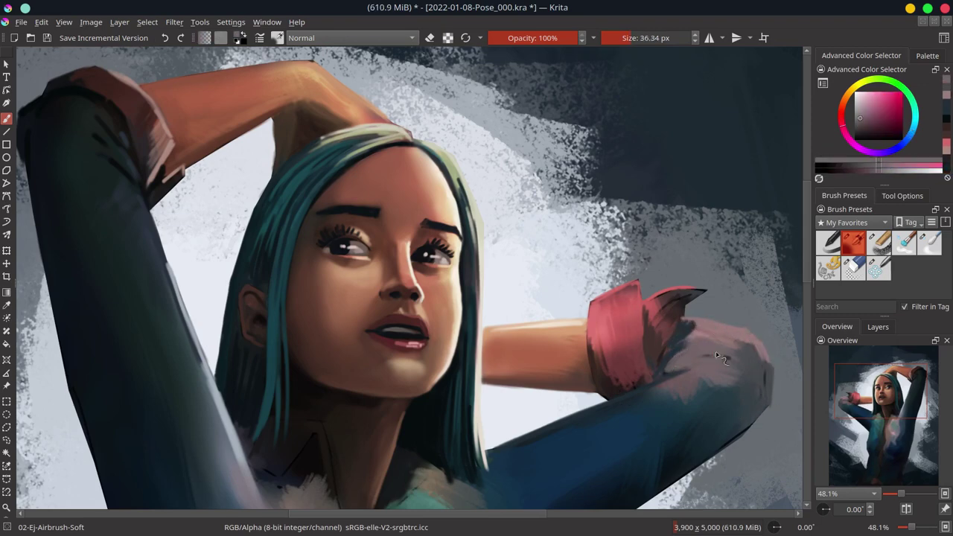
mouse_move(717, 356)
left_mouse_down("ctrl")
mouse_move(650, 324)
mouse_move(699, 365)
left_mouse_up("ctrl")
left_click(725, 351, "ctrl")
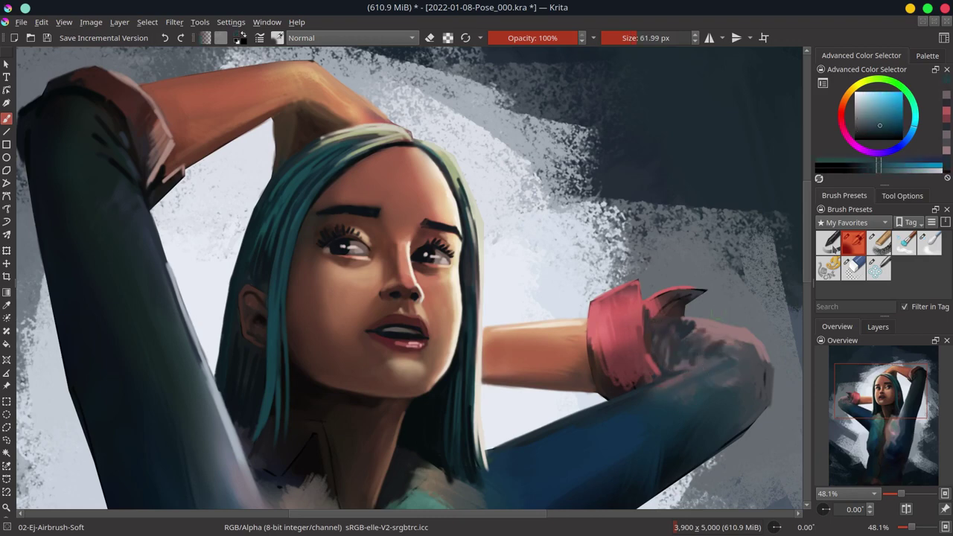
Check the basic opacity brush's settings in the Brush Editor, then return to the soft airbrush
key("slash")
left_click_drag(647, 342, 651, 333, "ctrl")
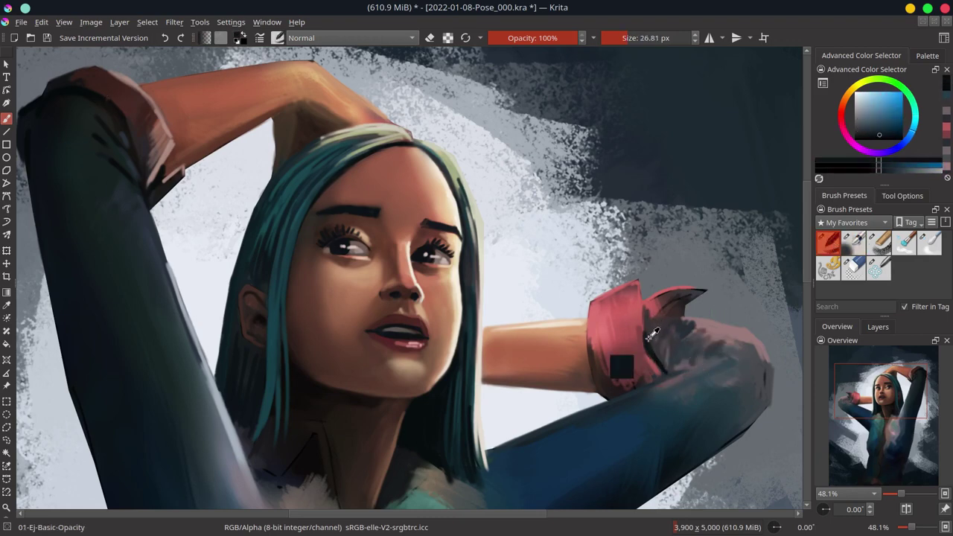
left_click(277, 37)
left_click(260, 37)
left_click(259, 38)
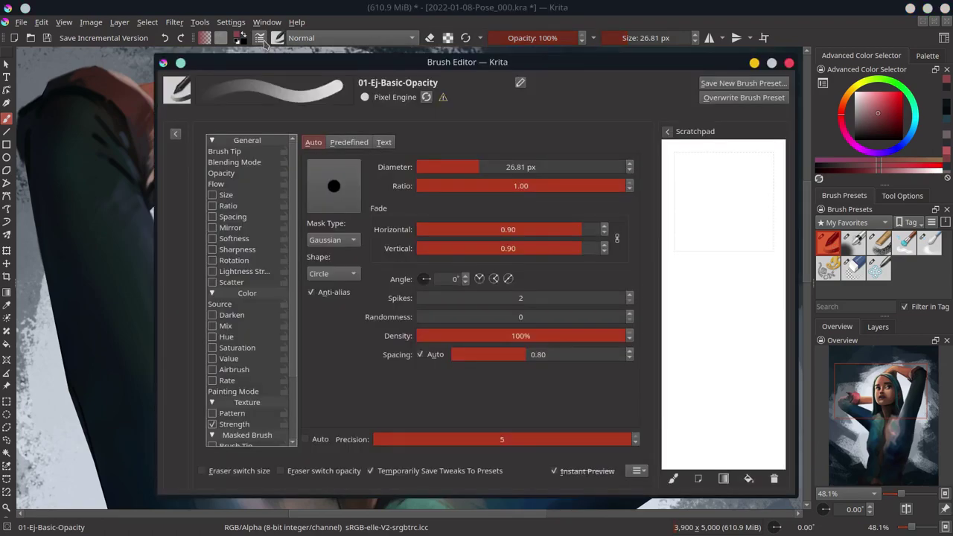
left_click(221, 173)
left_click(277, 37)
key("slash")
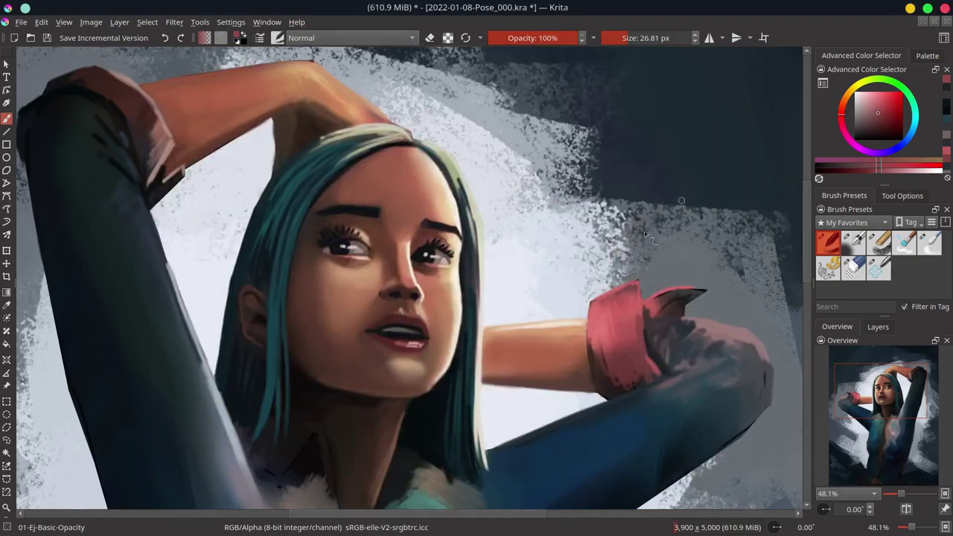
mouse_move(647, 357)
left_mouse_down("ctrl")
mouse_move(661, 352)
mouse_move(644, 380)
left_mouse_up("ctrl")
left_click(668, 302, "ctrl")
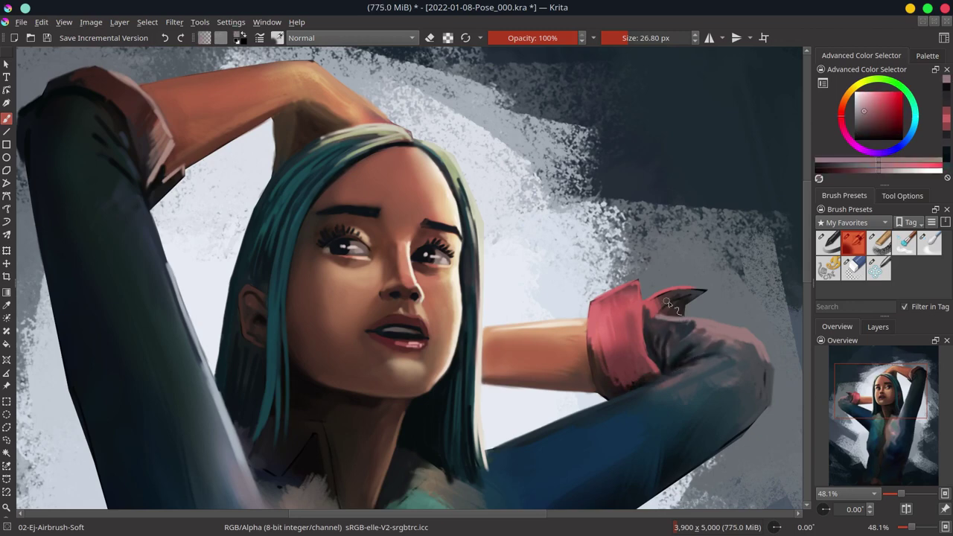
scroll(700, 423, "down", 3)
left_click_drag(700, 423, 690, 357)
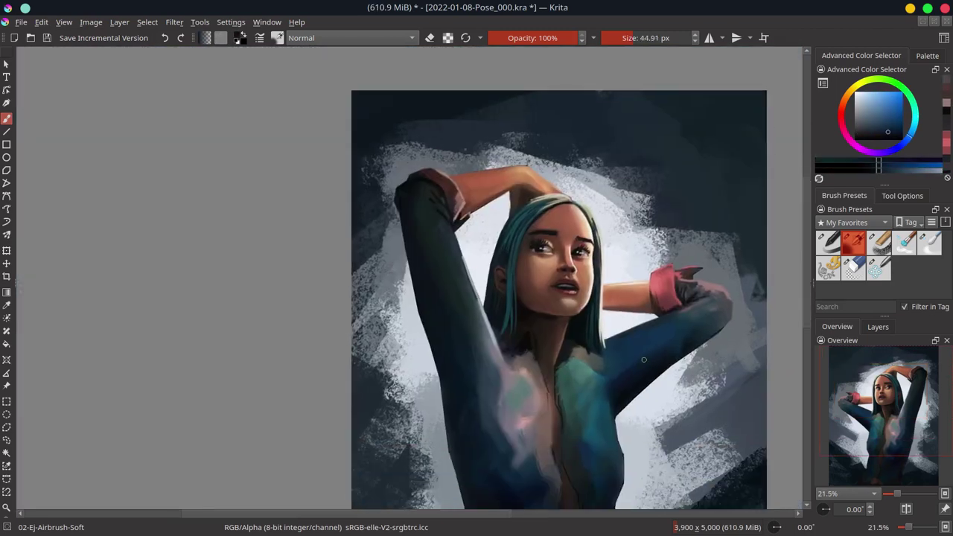
left_click_drag(446, 358, 436, 352, "ctrl")
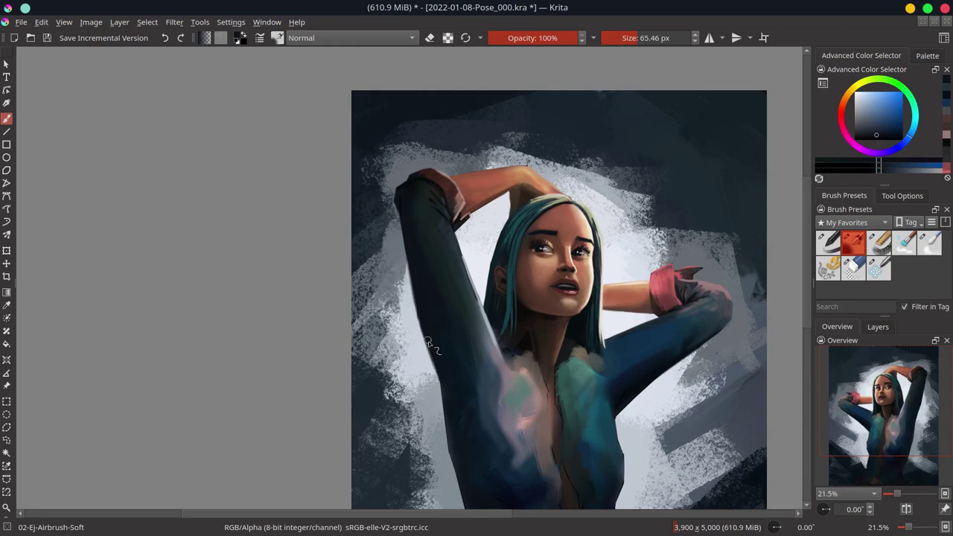
left_click(466, 422, "ctrl")
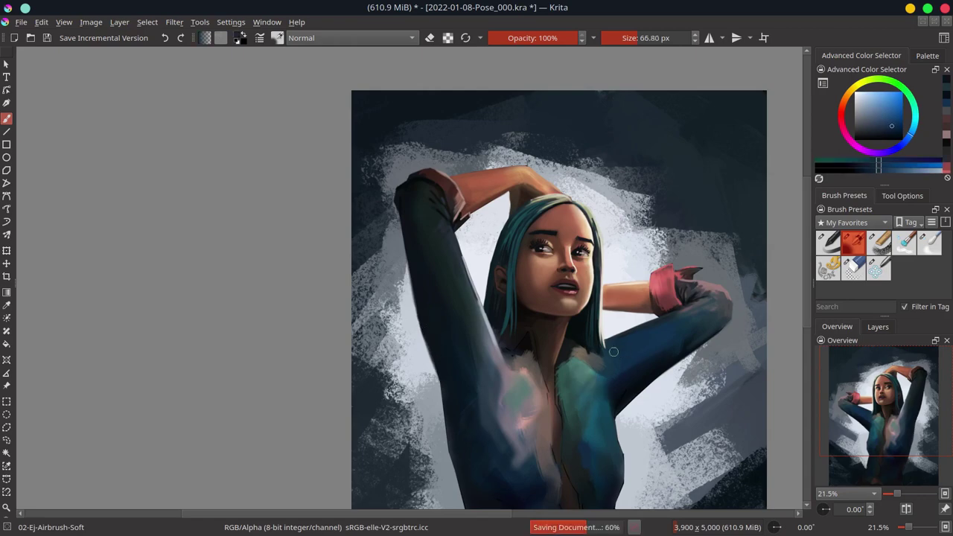
left_click_drag(612, 484, 615, 505, "shift")
scroll(614, 507, "down", 2)
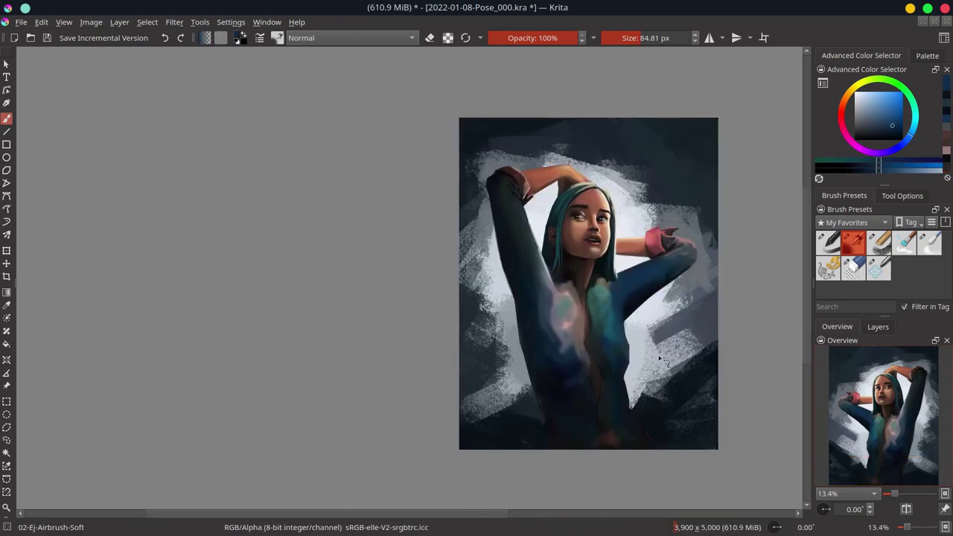
scroll(659, 359, "up", 3)
left_click_drag(622, 350, 612, 423, "ctrl")
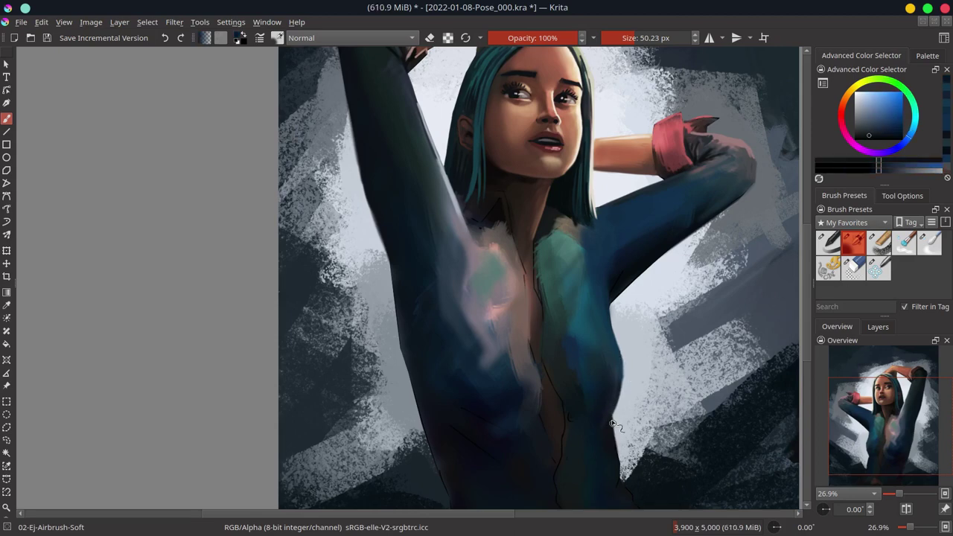
left_click(611, 423, "ctrl")
left_click_drag(636, 491, 602, 402)
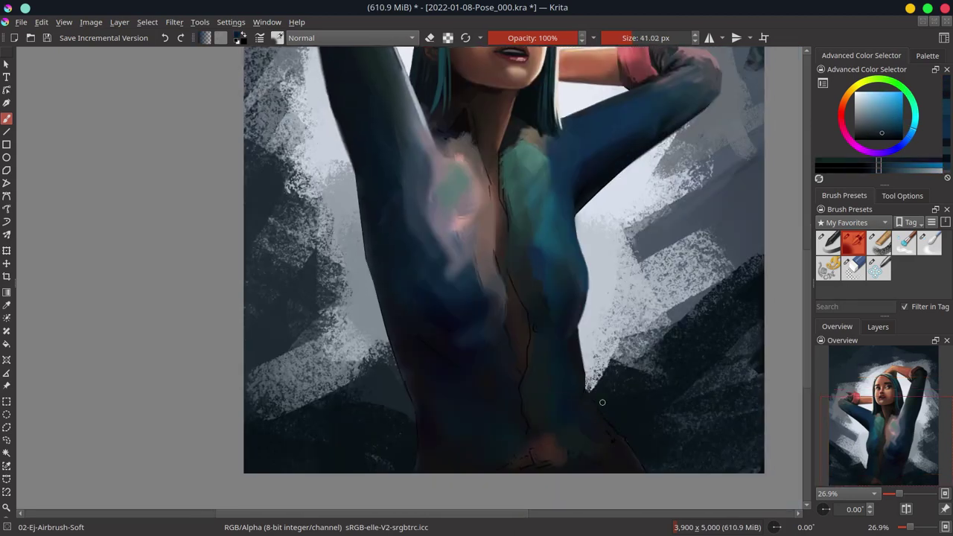
left_click(441, 398, "ctrl")
scroll(428, 436, "down", 3)
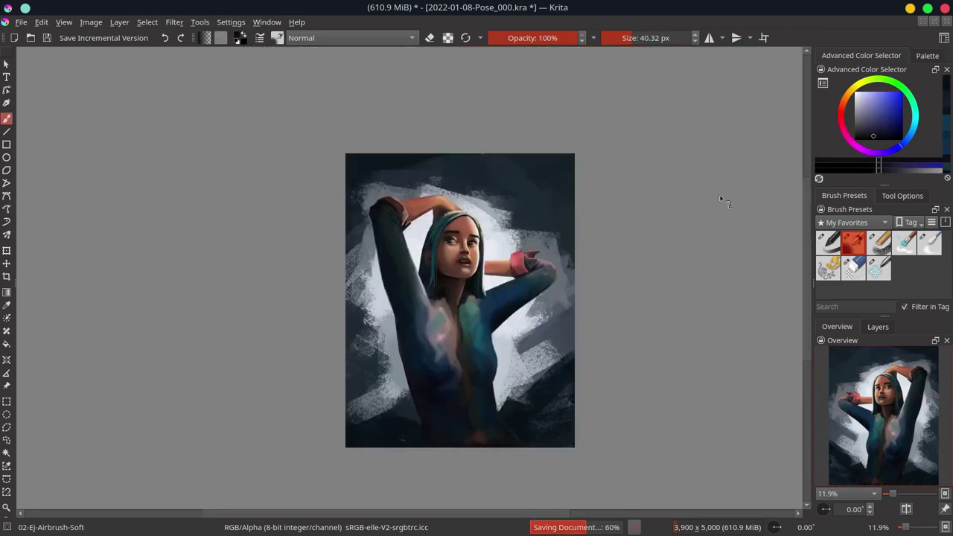
Add a Color Adjustment filter layer with a raised red curve to warm the image
left_click(878, 326)
left_click(835, 510)
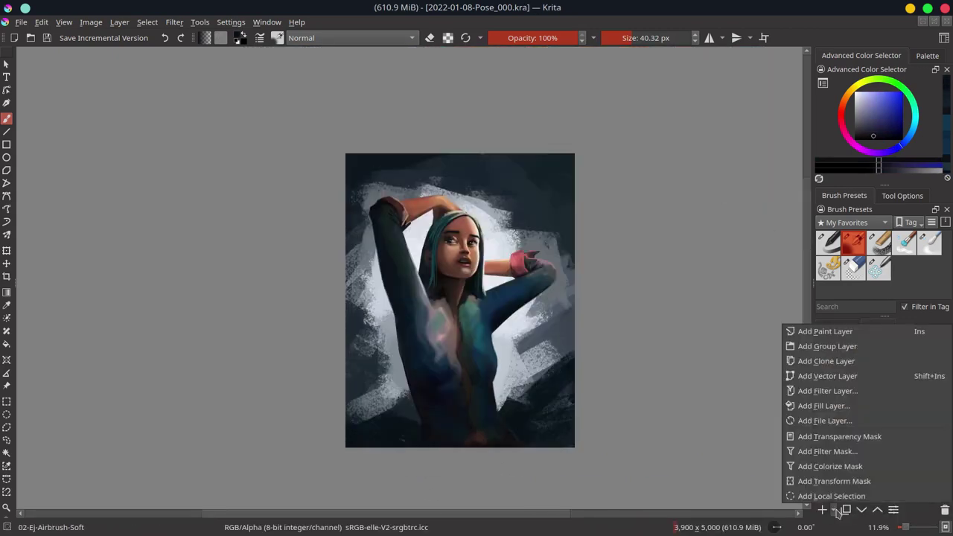
left_click(849, 392)
left_click_drag(477, 169, 750, 176)
left_click(592, 215)
left_click(642, 324)
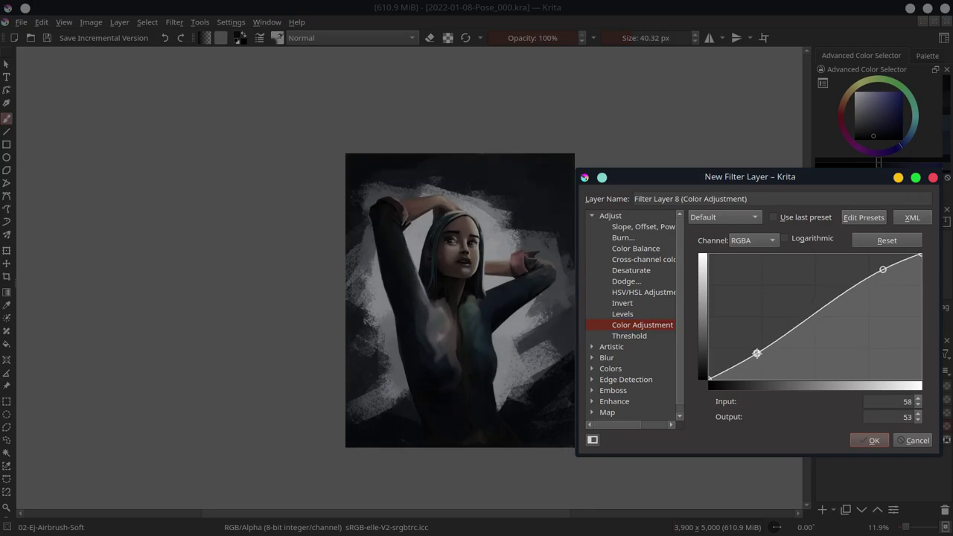
scroll(752, 240, "down", 1)
left_click_drag(882, 277, 876, 273)
left_click(781, 333)
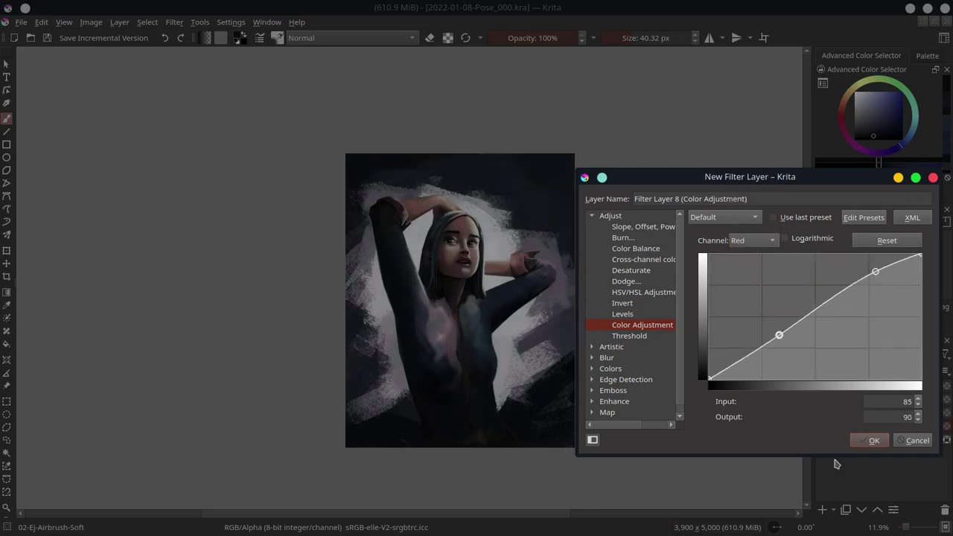
left_click(869, 439)
Add a trial hue/saturation filter layer, compare it, then delete it
left_click(845, 510)
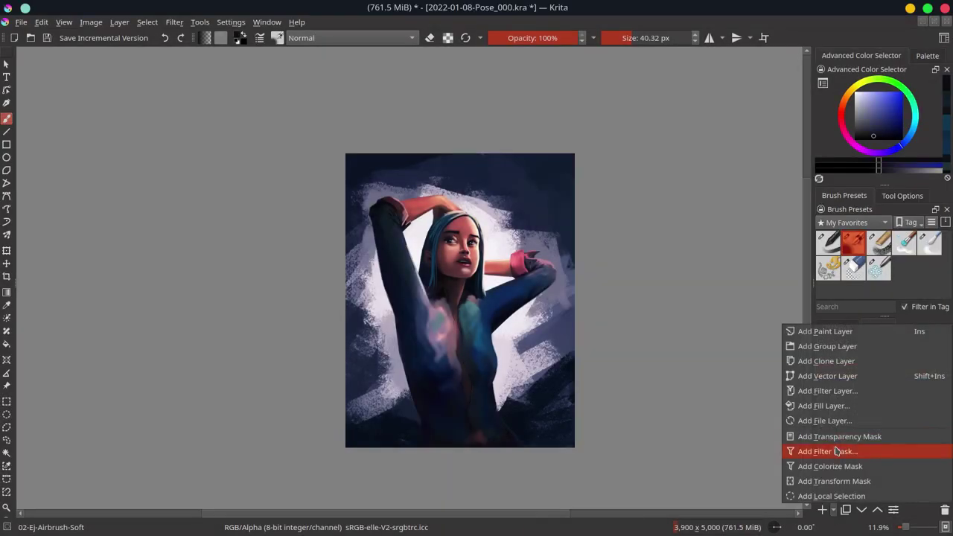
left_click(841, 447)
left_click_drag(477, 189, 787, 127)
left_click(887, 450)
left_click(820, 425)
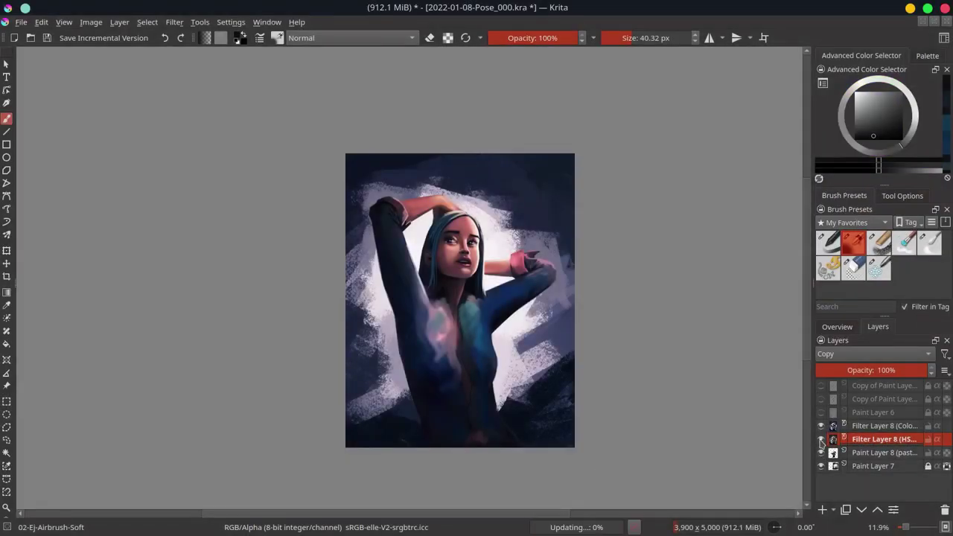
left_click(821, 440)
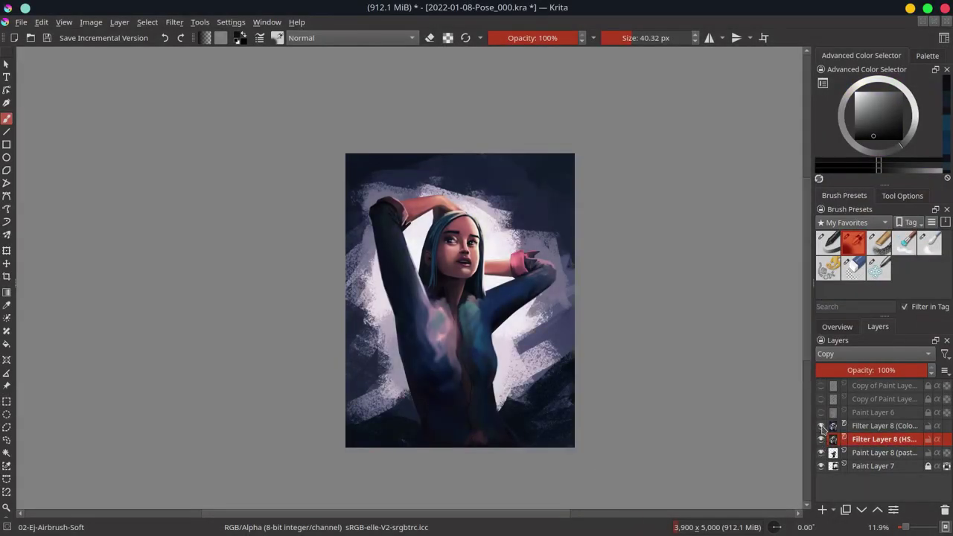
left_click(821, 439)
key("shift+Delete")
Review the colour adjustment's red curve without changes and re-enable that layer
right_click(863, 426)
left_click(786, 99)
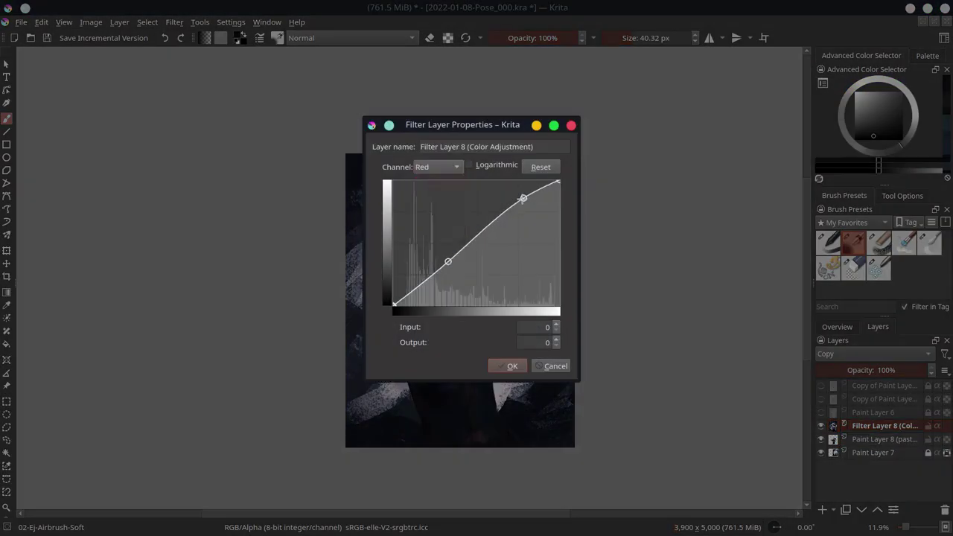
left_click(436, 166)
left_click(436, 311)
left_click(506, 364)
left_click(821, 425)
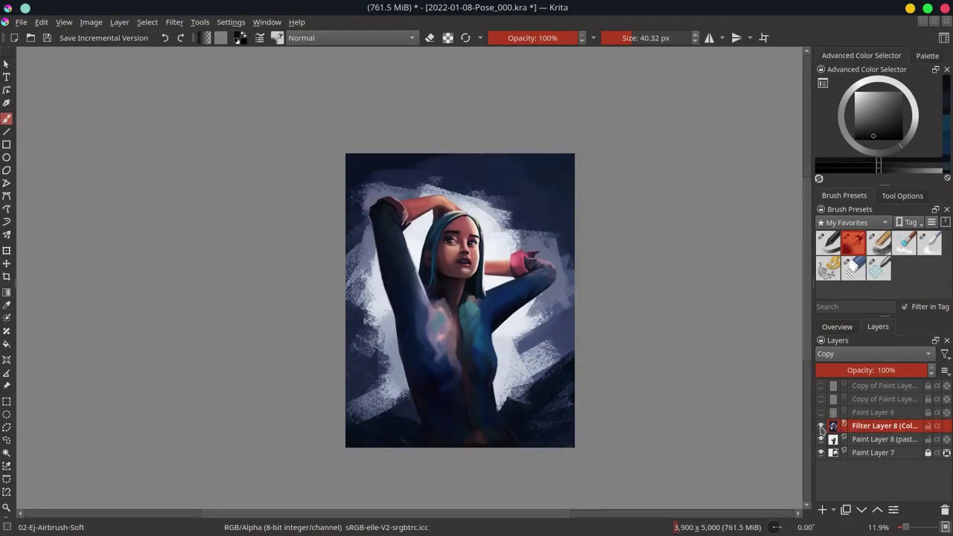
Add a Color Dodge paint layer with warm red, save, and group it with the adjustment layer
left_click(822, 510)
left_click(874, 353)
left_click(840, 312)
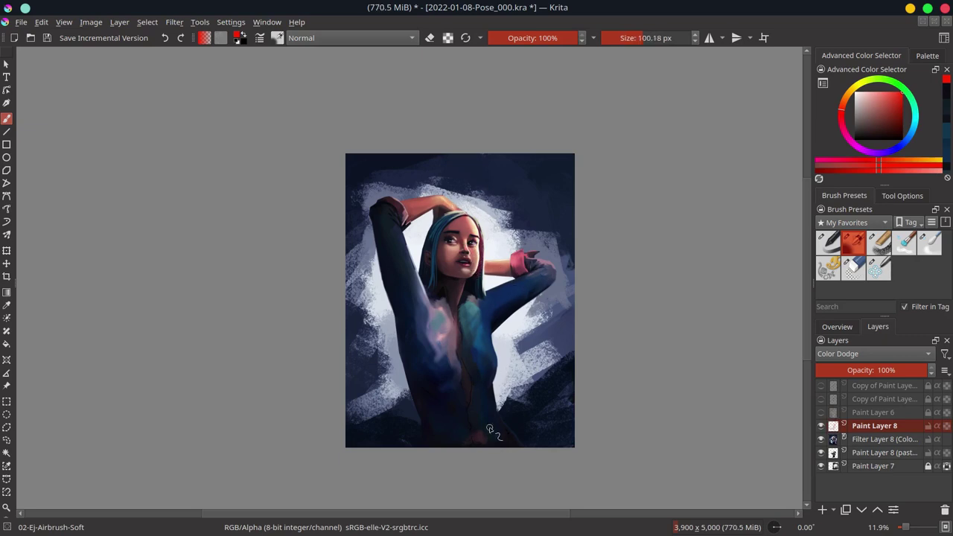
key("ctrl+s")
right_click(872, 426)
mouse_move(783, 298)
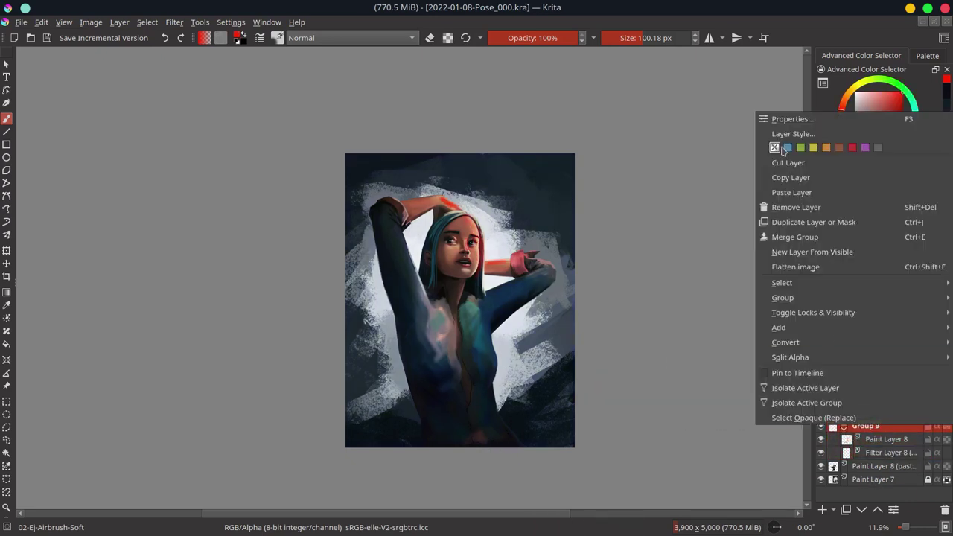
left_click(660, 385)
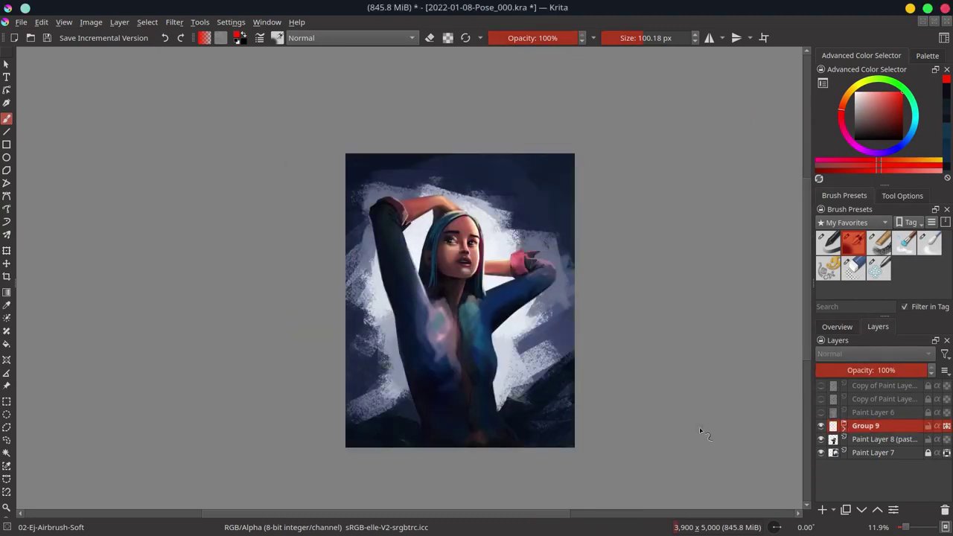
left_click(836, 327)
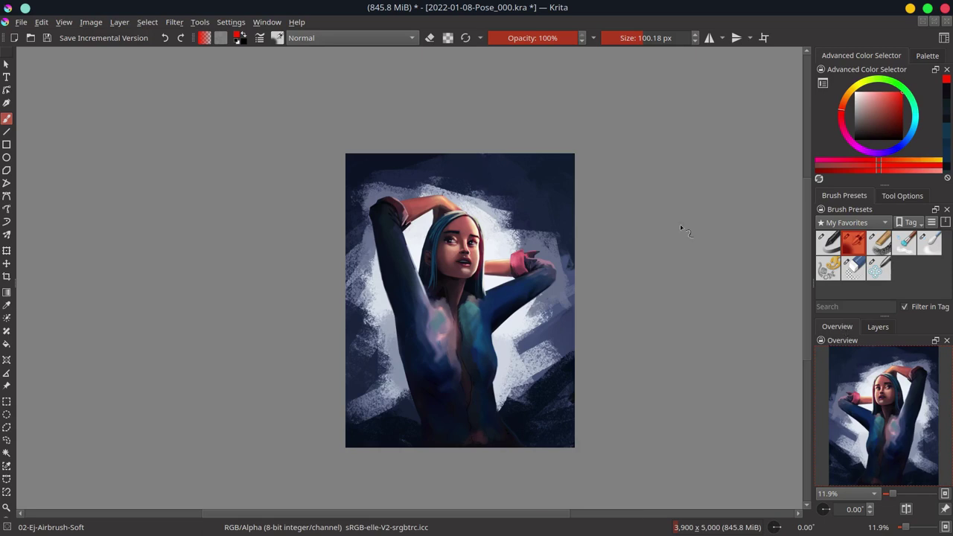
Select the pasted base paint layer and sample dark blue shirt colours from the painting
left_click(878, 327)
left_click(884, 439)
scroll(438, 294, "up", 3)
left_click(398, 311, "ctrl")
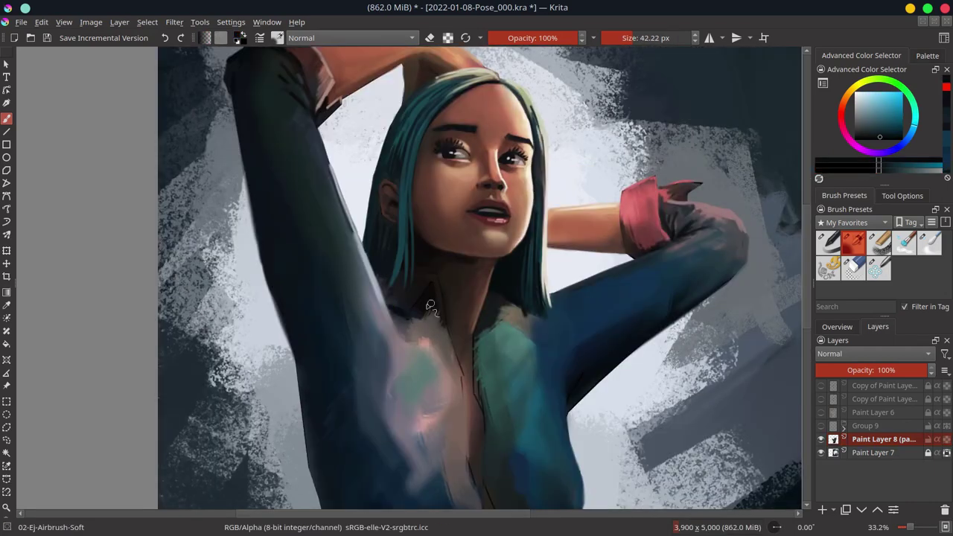
left_click(411, 299, "ctrl")
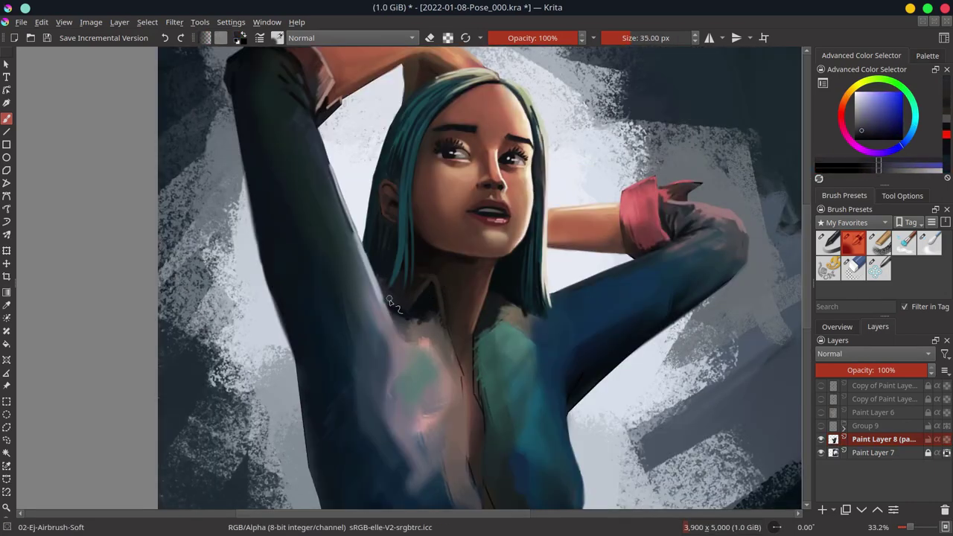
left_click(394, 297, "ctrl")
left_click(415, 265, "ctrl")
left_click_drag(413, 326, 356, 273)
left_click(837, 326)
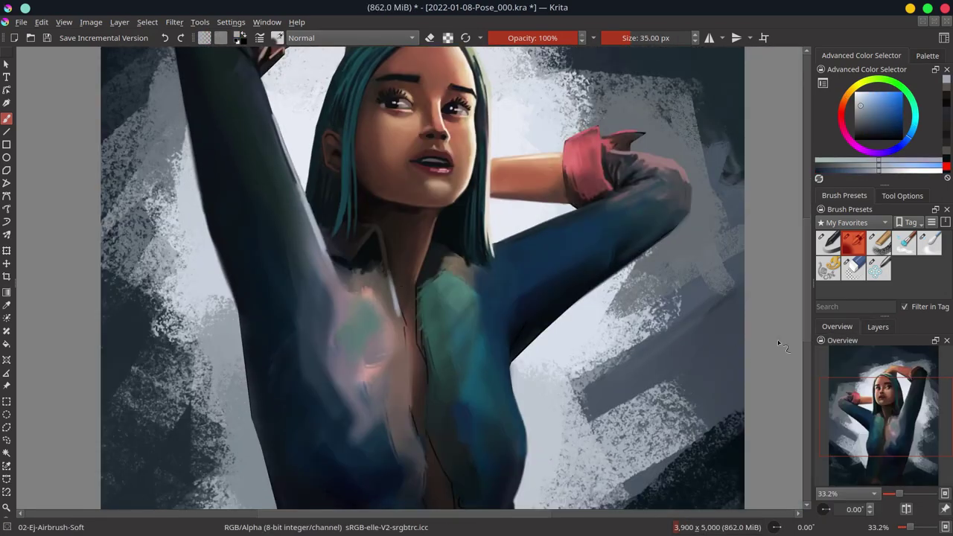
Paint a light stroke down the chest, then pick teal and dark red tones with a smaller brush
left_click_drag(408, 358, 414, 435)
left_click(410, 323, "ctrl")
left_click(402, 289, "ctrl")
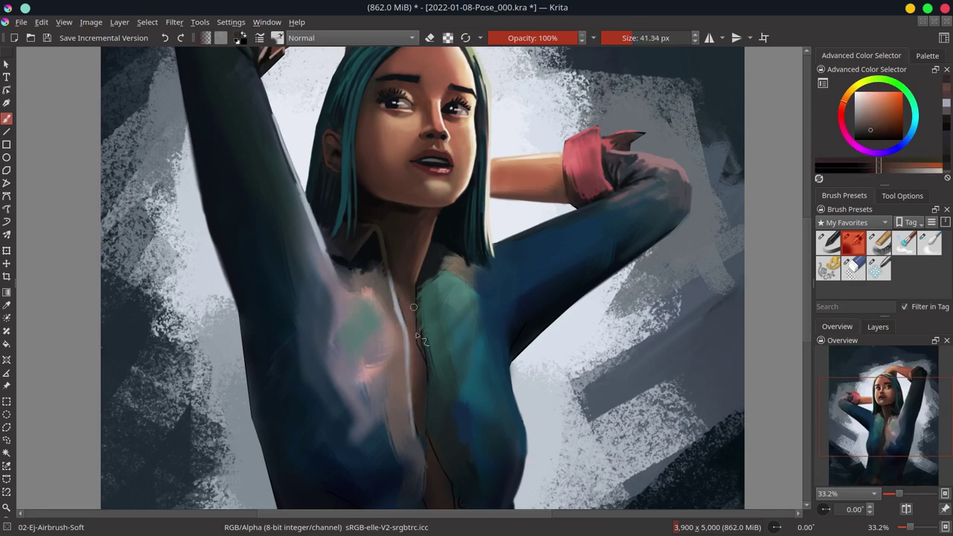
left_click(430, 364, "ctrl")
left_click(375, 430, "ctrl")
left_click_drag(431, 498, 403, 394)
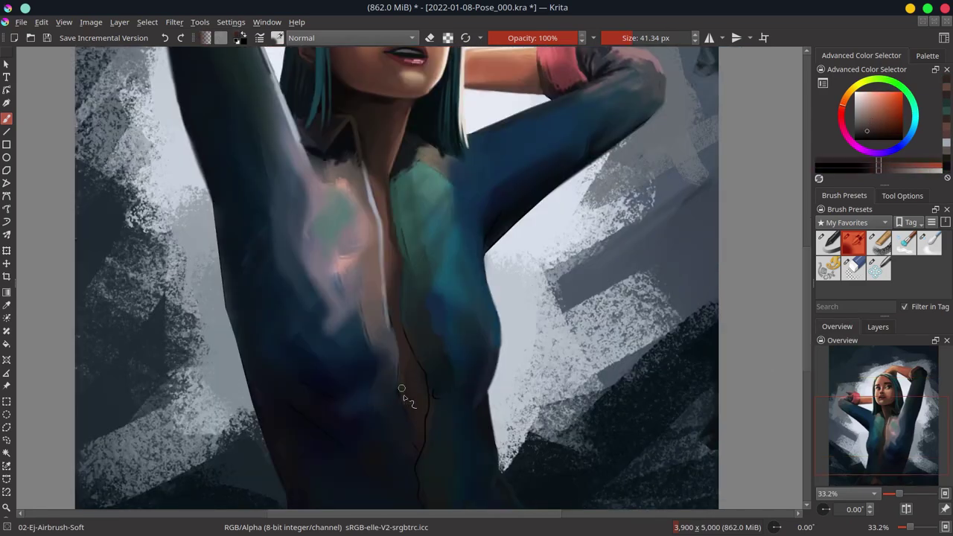
left_click(400, 335, "ctrl")
left_click_drag(404, 330, 412, 355)
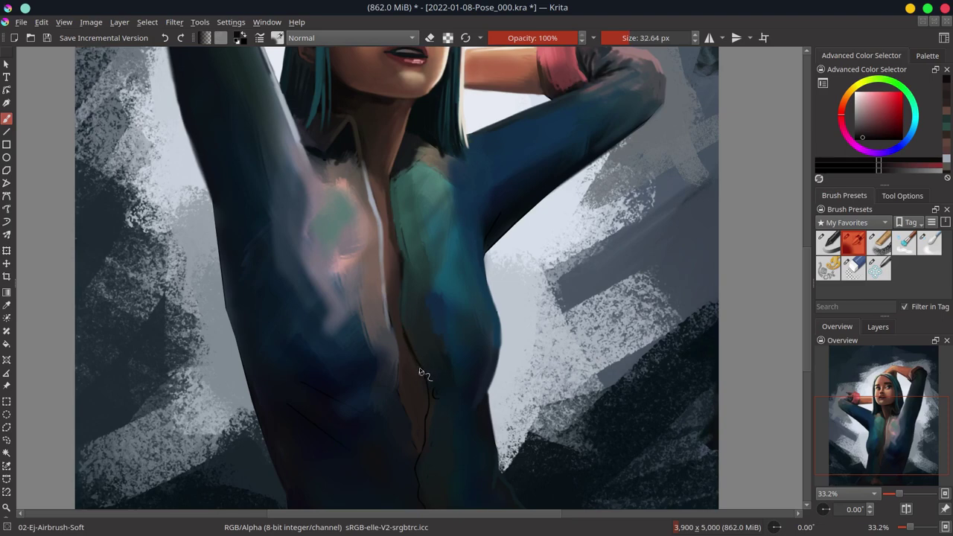
Paint a light teal highlight along the collar, blend it, and repaint the collar area
left_click(411, 158, "ctrl")
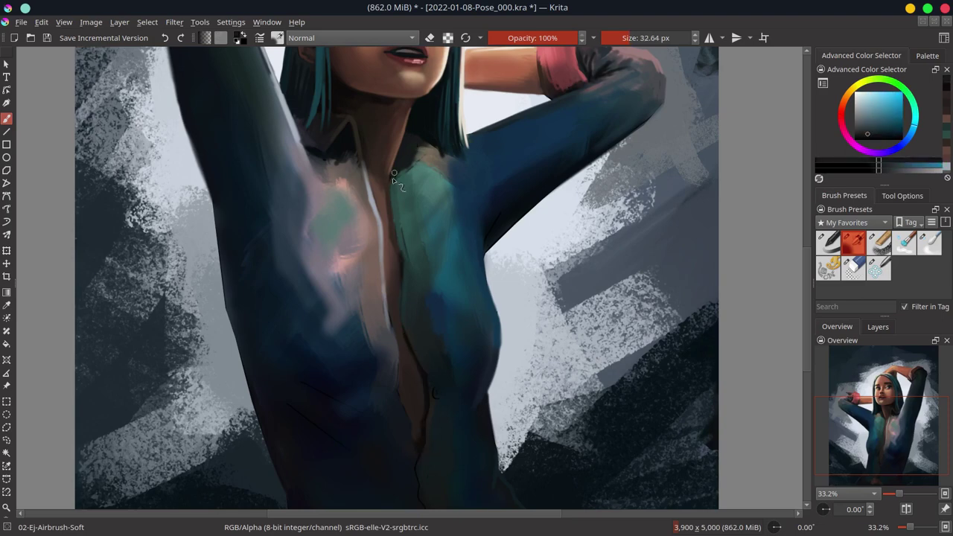
left_click(411, 161, "ctrl")
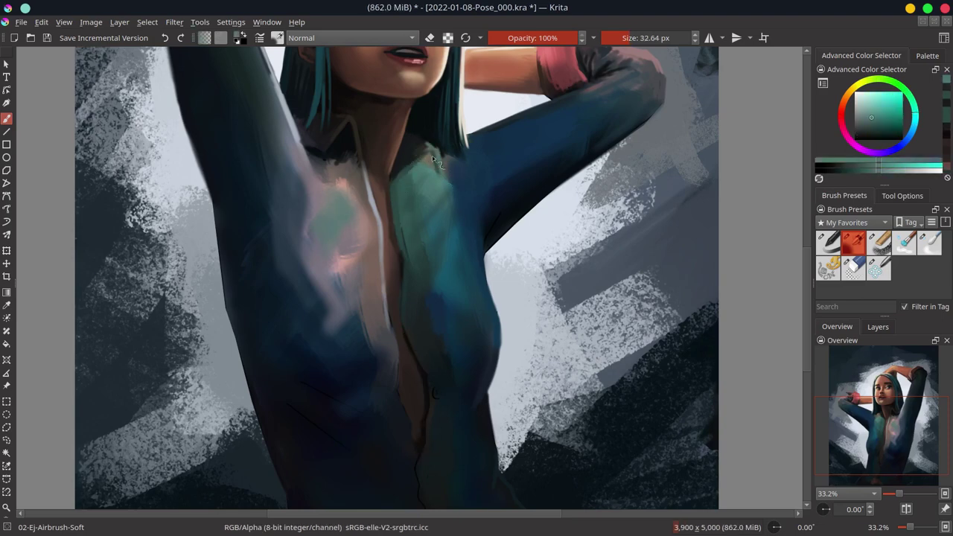
left_click(432, 155, "ctrl")
mouse_move(441, 157)
left_mouse_down()
mouse_move(447, 185)
mouse_move(416, 195)
mouse_move(441, 209)
left_mouse_up()
left_click(419, 162, "ctrl")
left_click(424, 166, "ctrl")
key("slash")
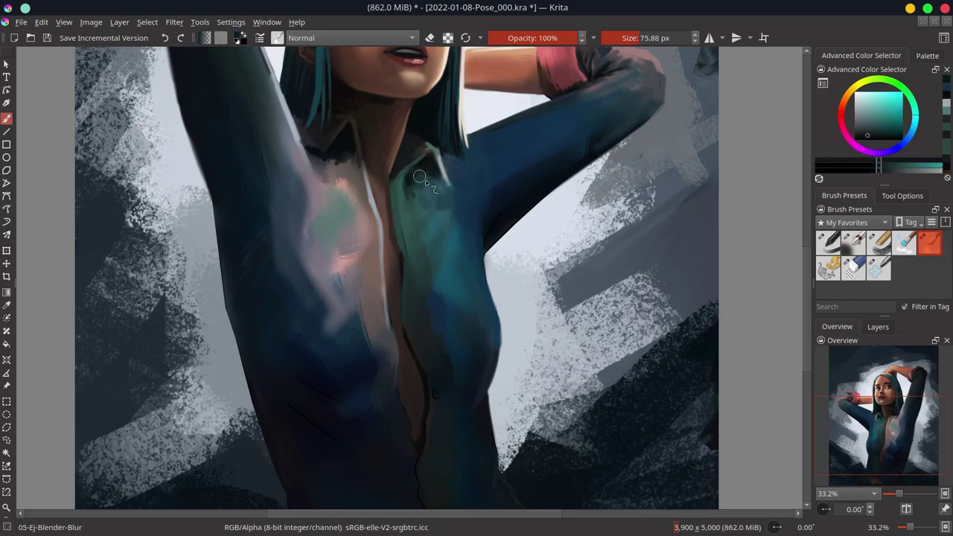
key("slash")
mouse_move(441, 246)
left_mouse_down()
mouse_move(417, 186)
mouse_move(406, 204)
left_mouse_up()
Add a lighter teal-blue stroke along the torso edge and show the line-art layer for reference
left_click(422, 177, "ctrl")
left_click(421, 178, "ctrl")
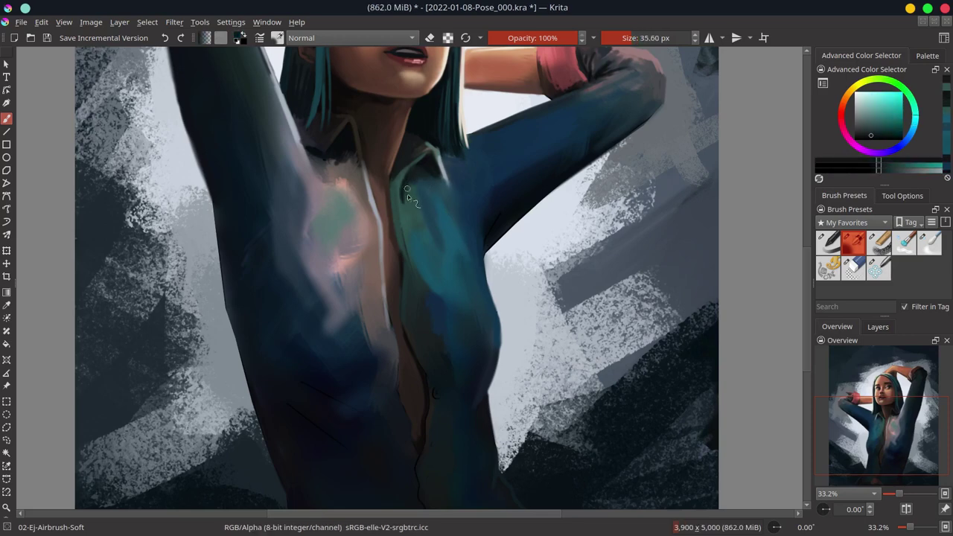
left_click(443, 254, "ctrl")
left_click_drag(476, 261, 488, 309)
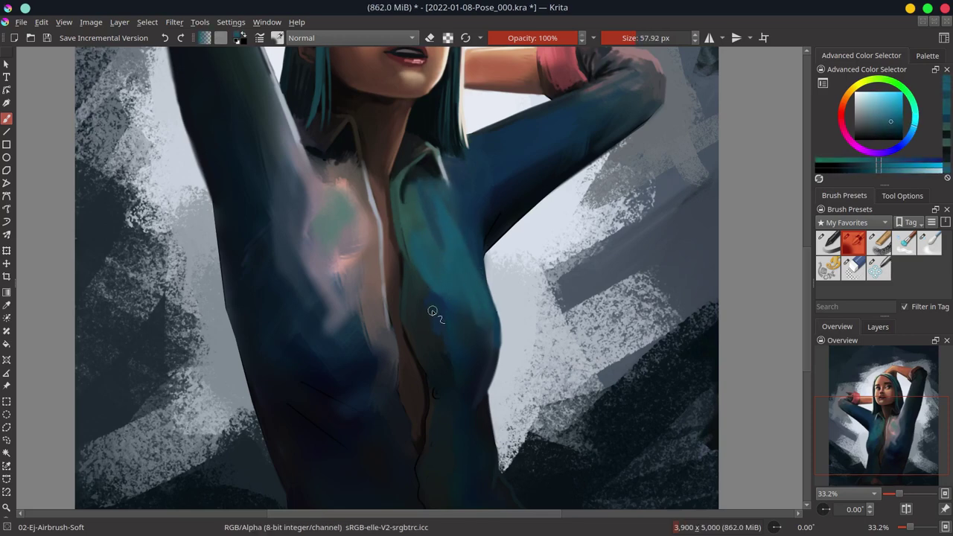
left_click(399, 221, "ctrl")
left_click(878, 326)
left_click(820, 385)
left_click(442, 285, "ctrl")
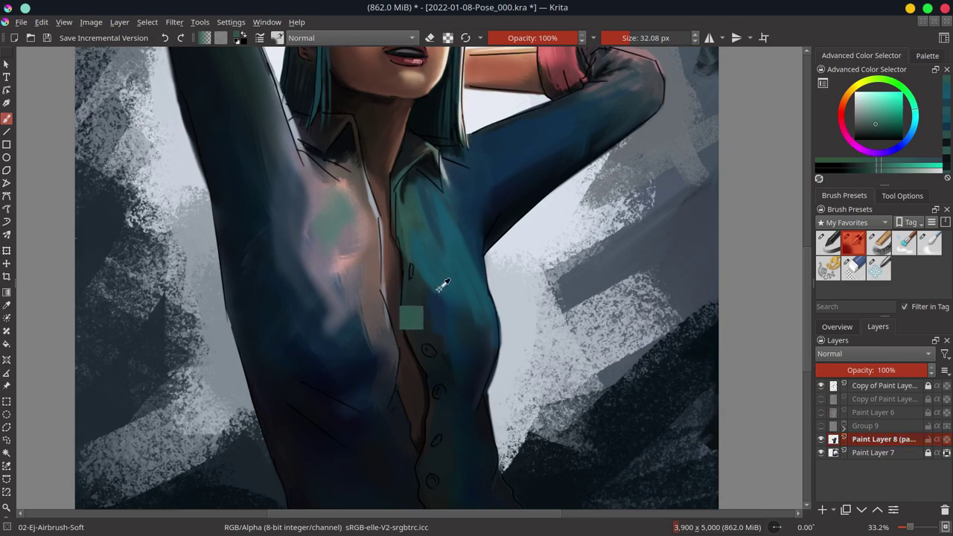
left_click(443, 285, "ctrl")
Blend the chest shading, hide the line art, and pick darker shirt and blue colours
key("slash")
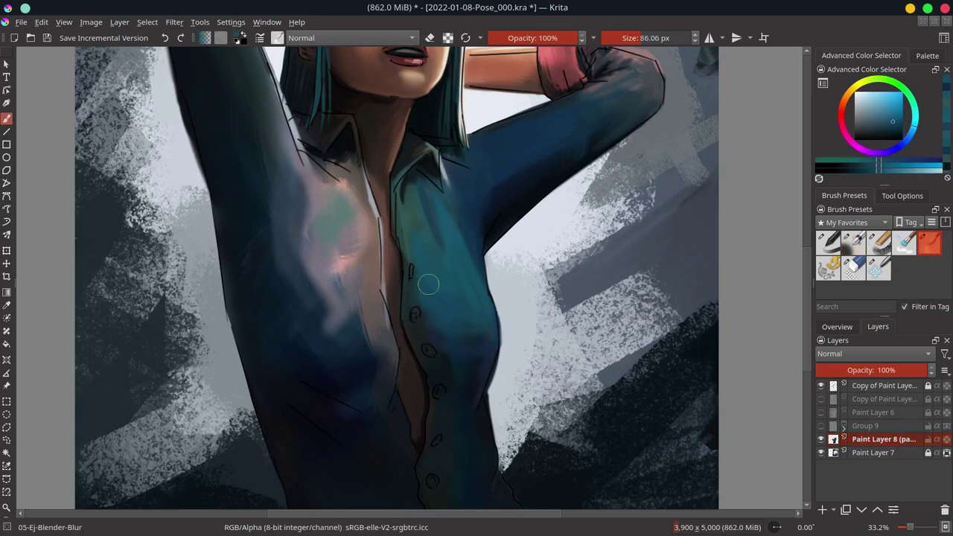
left_click(821, 385)
left_click(837, 326)
key("slash")
left_click(409, 270, "ctrl")
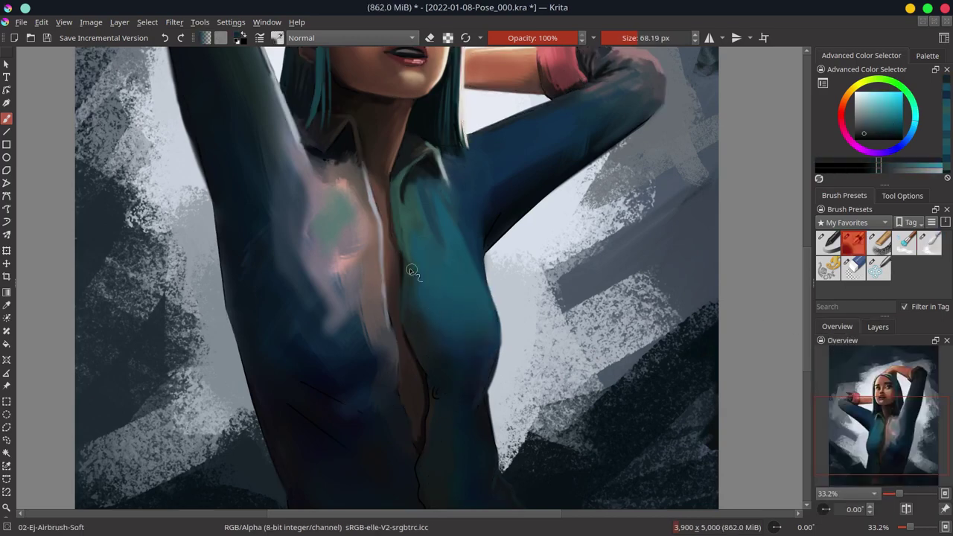
key("bracketleft")
key("bracketleft")
key("bracketleft")
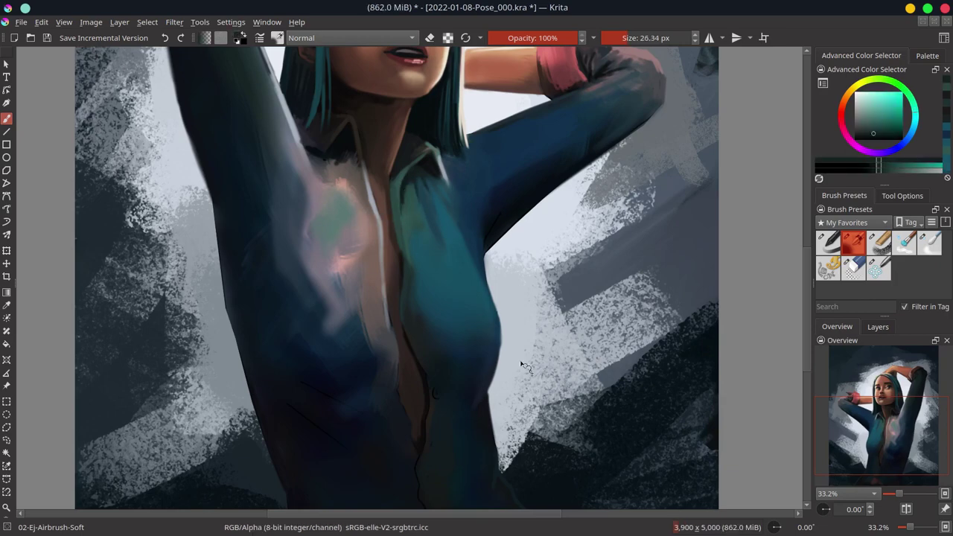
left_click(224, 201, "ctrl")
key("bracketright")
scroll(205, 148, "up", 2)
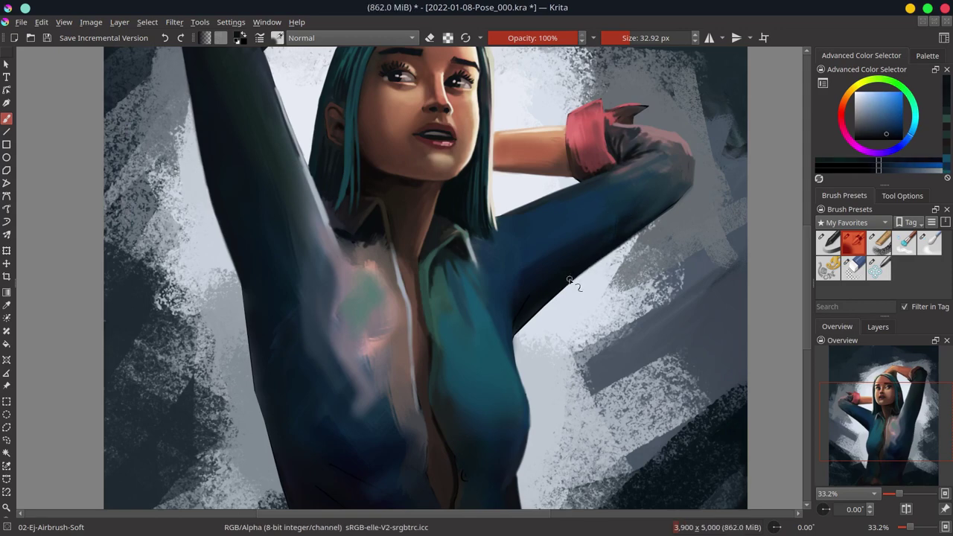
Paint dark blue shading strokes across the torso with an enlarged soft airbrush
left_click(616, 233, "ctrl")
left_click(254, 288, "ctrl")
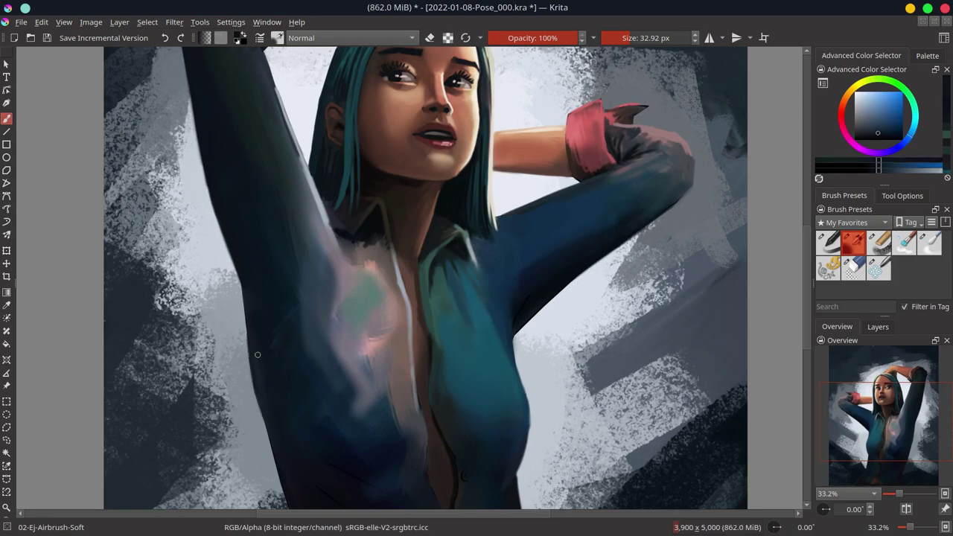
key("bracketright")
left_click_drag(394, 478, 329, 329)
left_click(329, 329, "ctrl")
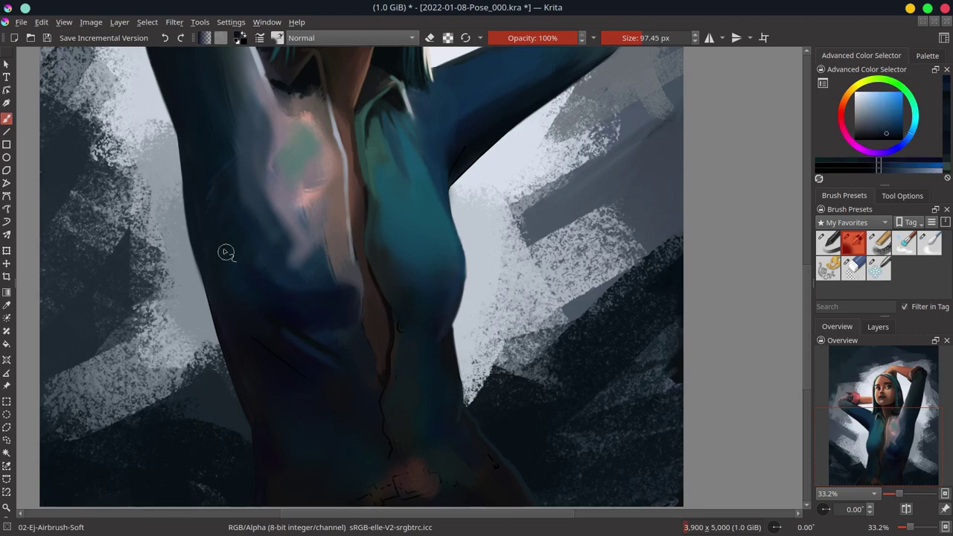
key("bracketright")
key("bracketright")
key("bracketright")
left_click_drag(245, 238, 337, 266)
key("bracketleft")
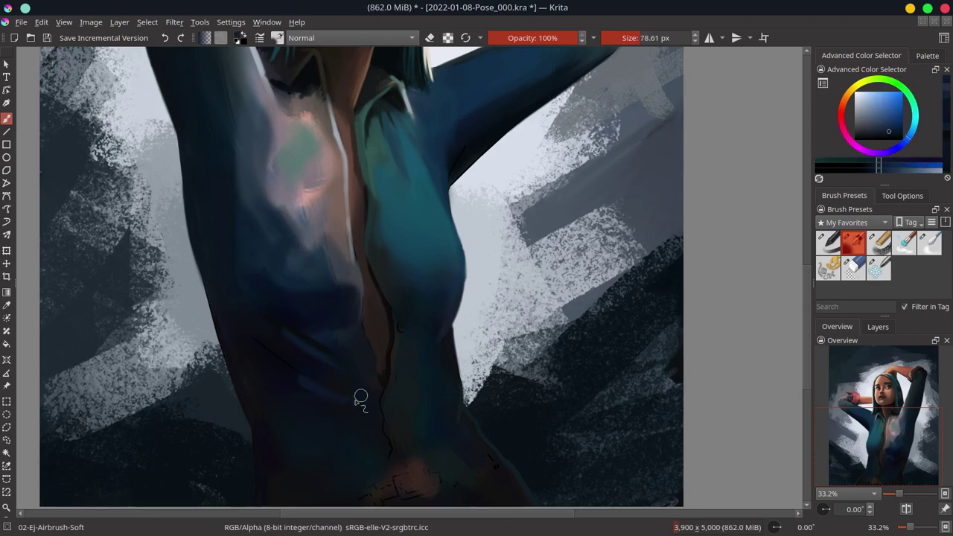
Cover the orange blob on the chest with dark teal
left_click(324, 397, "ctrl")
key("bracketleft")
key("bracketleft")
left_click_drag(324, 398, 372, 347)
left_click(372, 348, "ctrl")
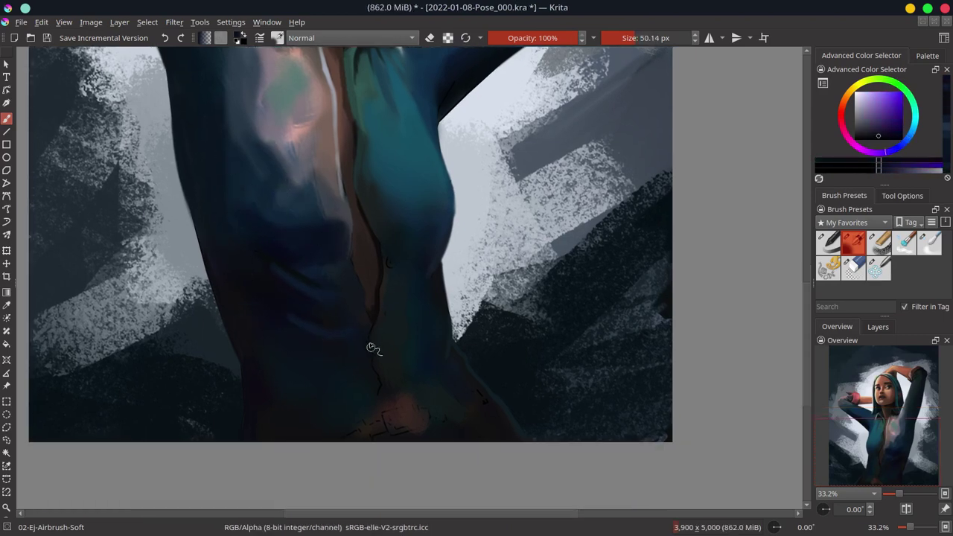
left_click(377, 403, "ctrl")
left_click_drag(377, 403, 413, 395)
Soften the shirt along the left torso and underarm, then zoom out to about 13%
left_click(377, 364, "ctrl")
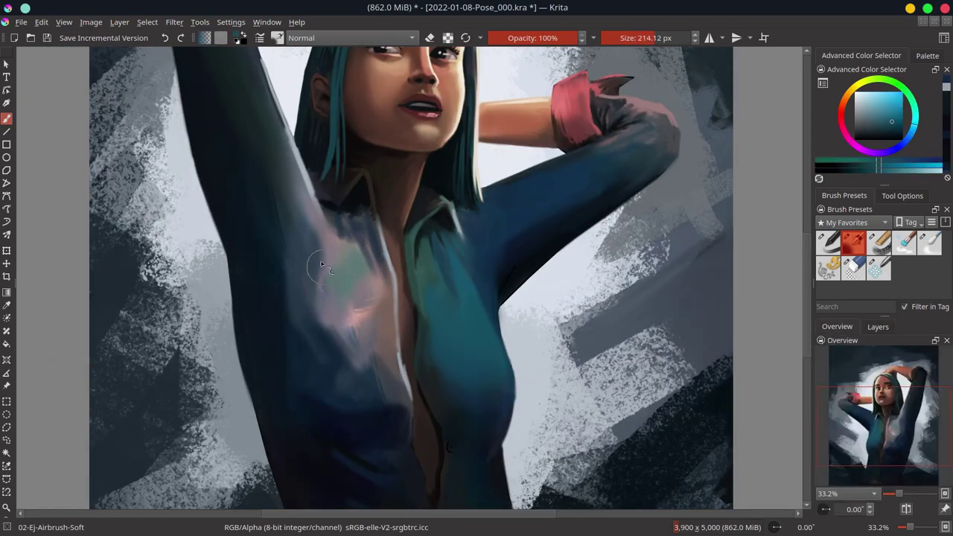
mouse_move(360, 275)
left_mouse_down()
mouse_move(334, 379)
mouse_move(340, 443)
mouse_move(266, 213)
mouse_move(290, 238)
left_mouse_up()
key("slash")
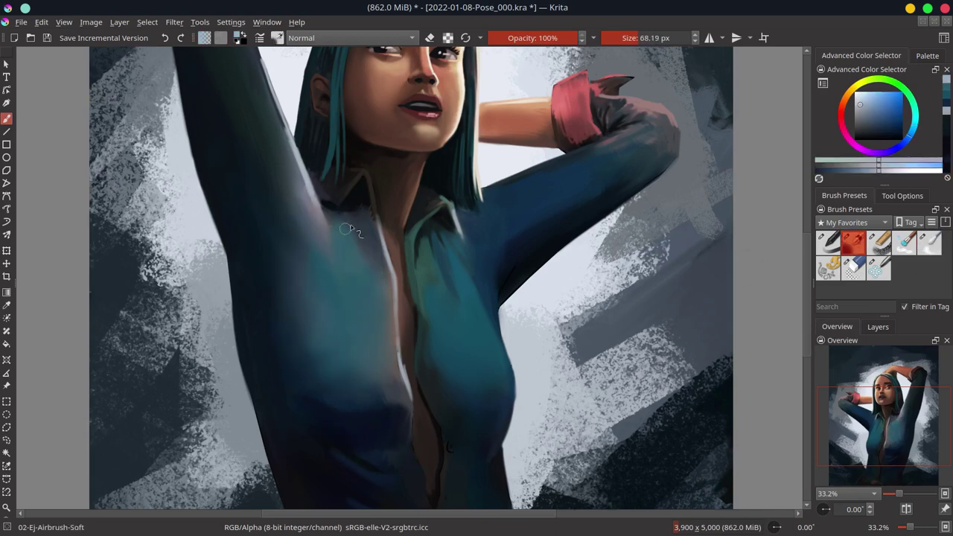
mouse_move(421, 425)
left_mouse_down()
mouse_move(384, 330)
mouse_move(387, 339)
left_mouse_up()
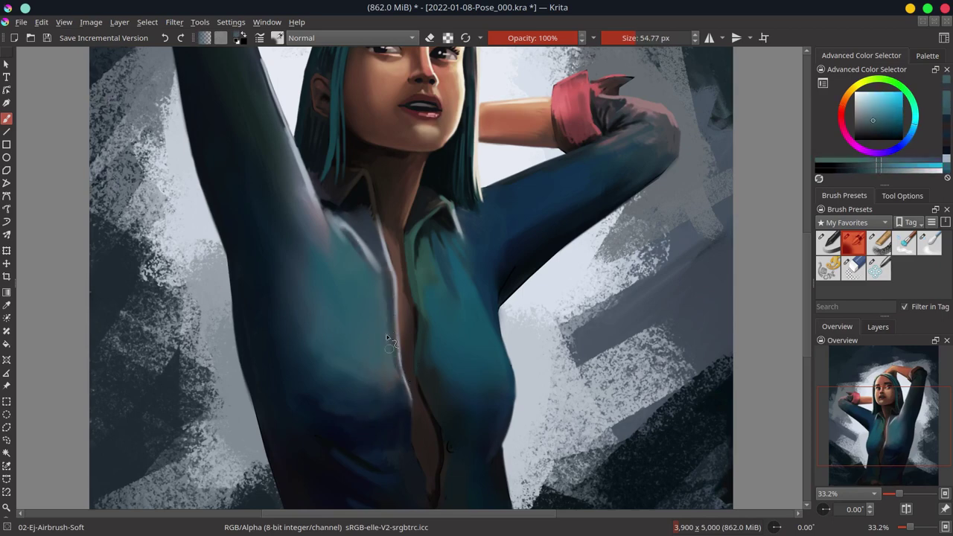
mouse_move(305, 509)
left_mouse_down()
mouse_move(287, 281)
mouse_move(343, 529)
left_mouse_up()
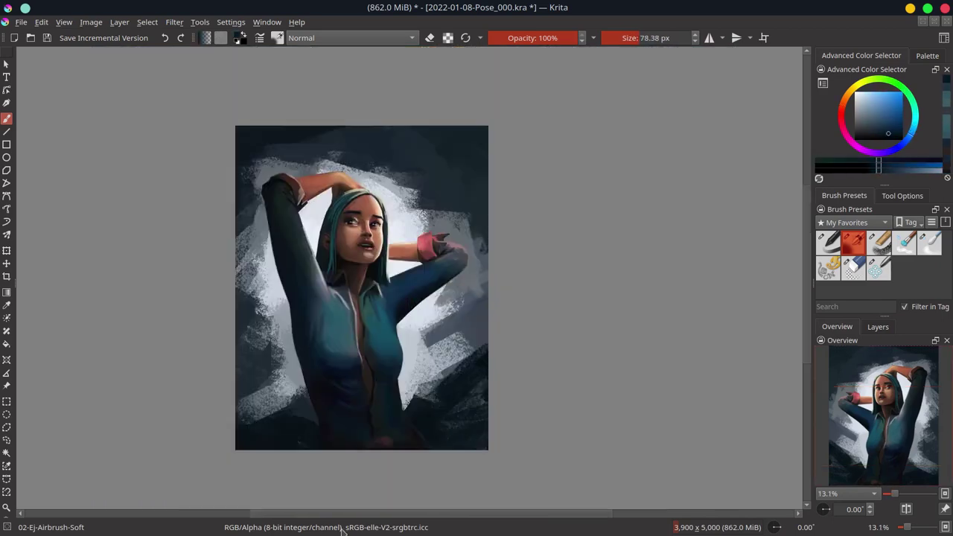
Pick red and try a Color Dodge brush at about 220 px, then return to Normal
left_click(841, 115)
left_click(350, 37)
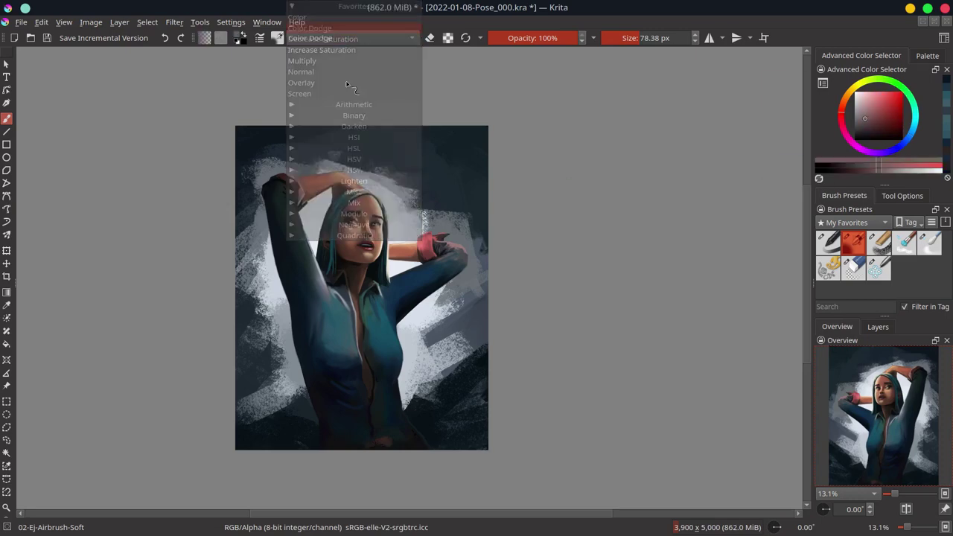
left_click(313, 46)
left_click_drag(335, 327, 355, 328)
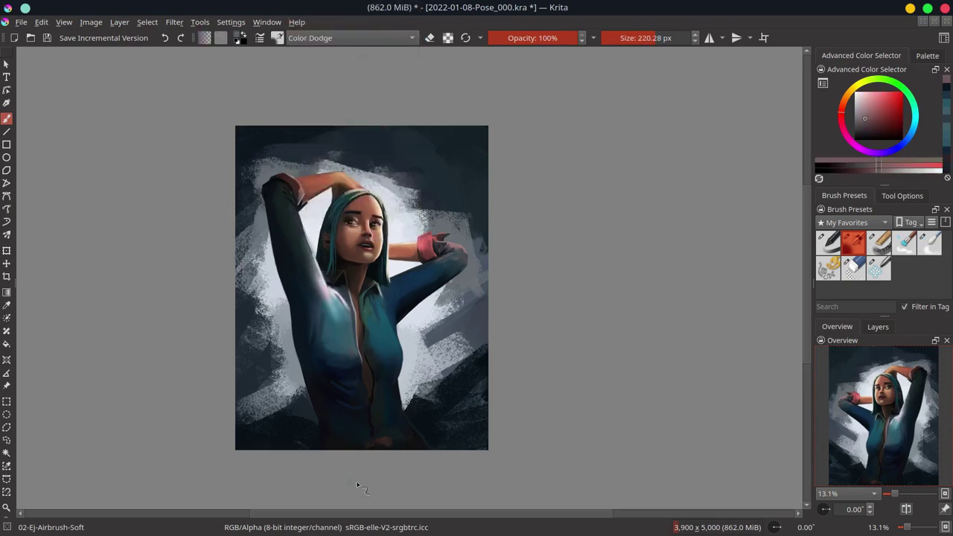
left_click(349, 38)
left_click(313, 60)
scroll(344, 283, "up", 2)
Sample shirt, sleeve and skin colours and blend the figure's tones with the blur brush
left_click(345, 284, "ctrl")
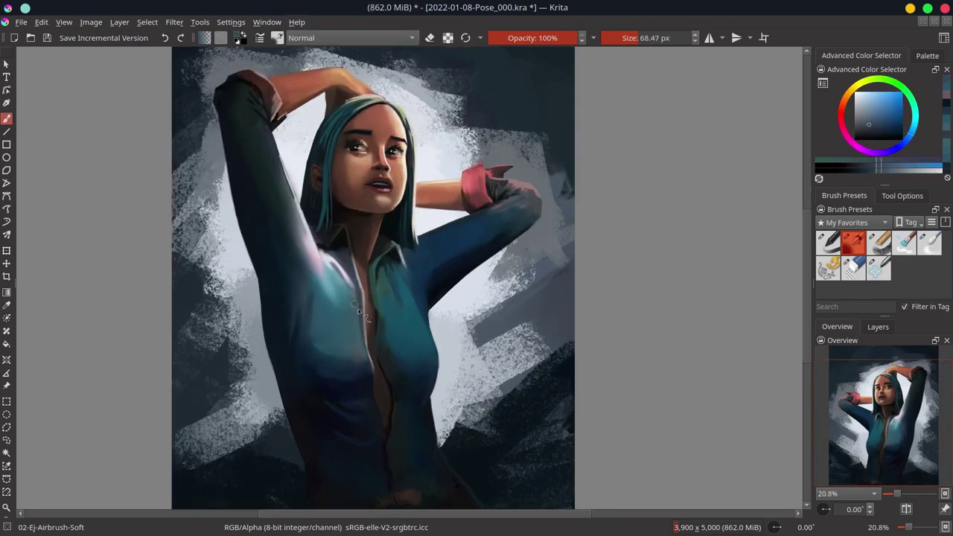
left_click_drag(345, 283, 412, 475)
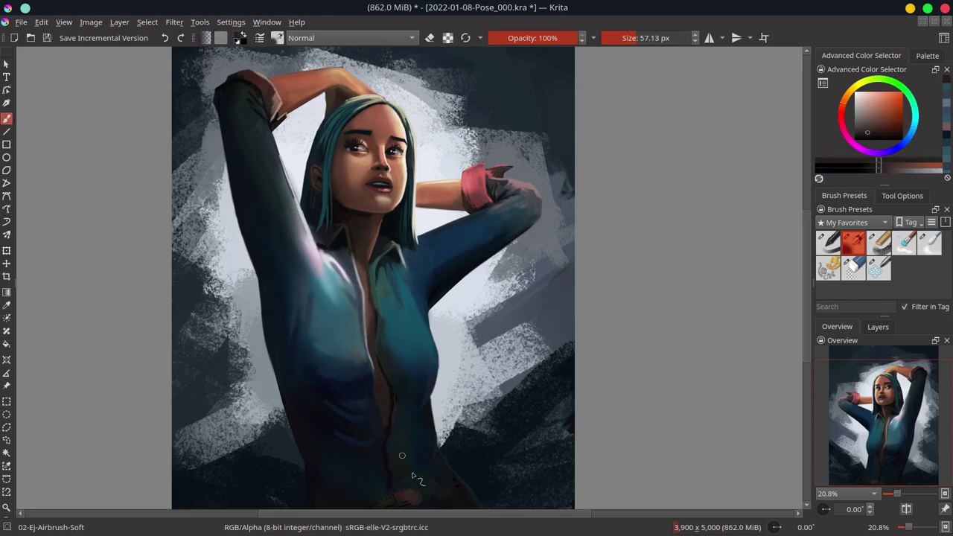
left_click(245, 185, "ctrl")
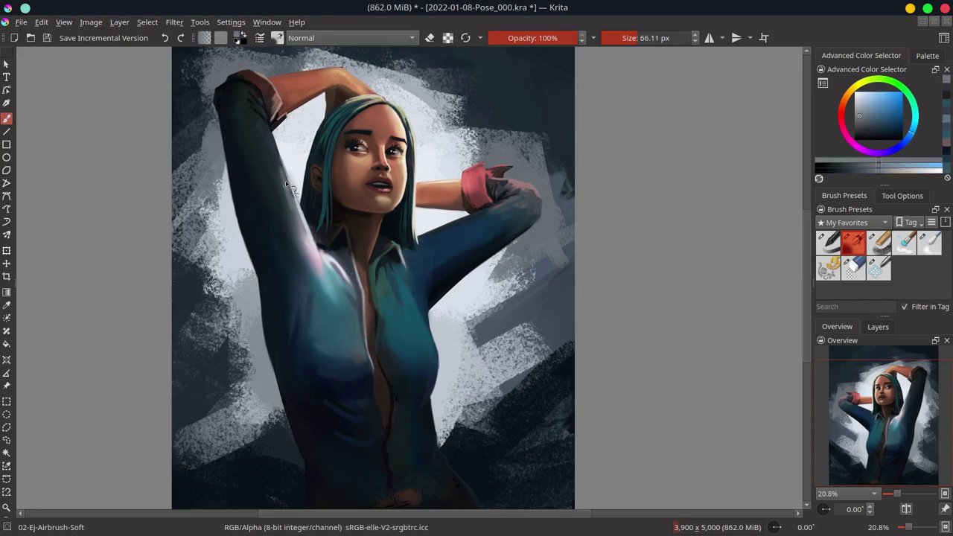
key("slash")
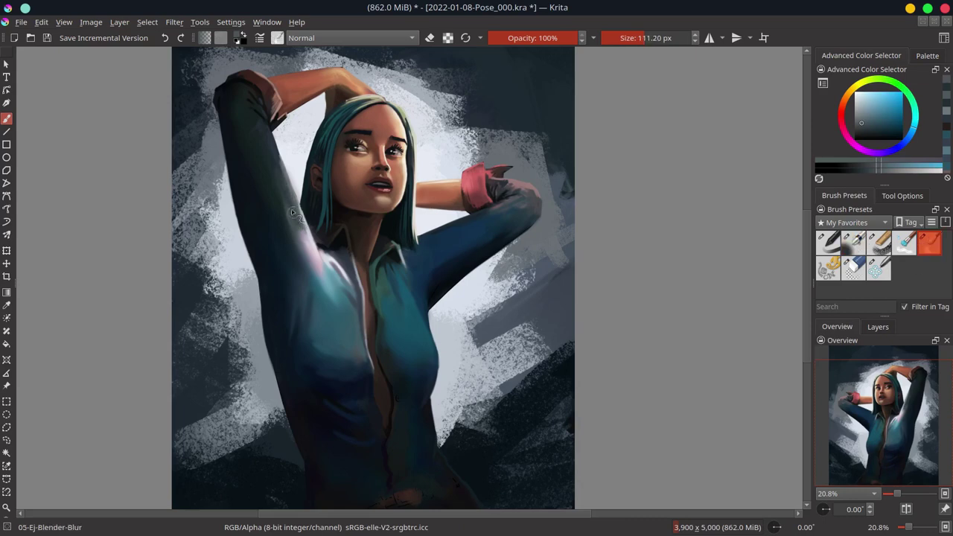
key("slash")
left_click(320, 250, "ctrl")
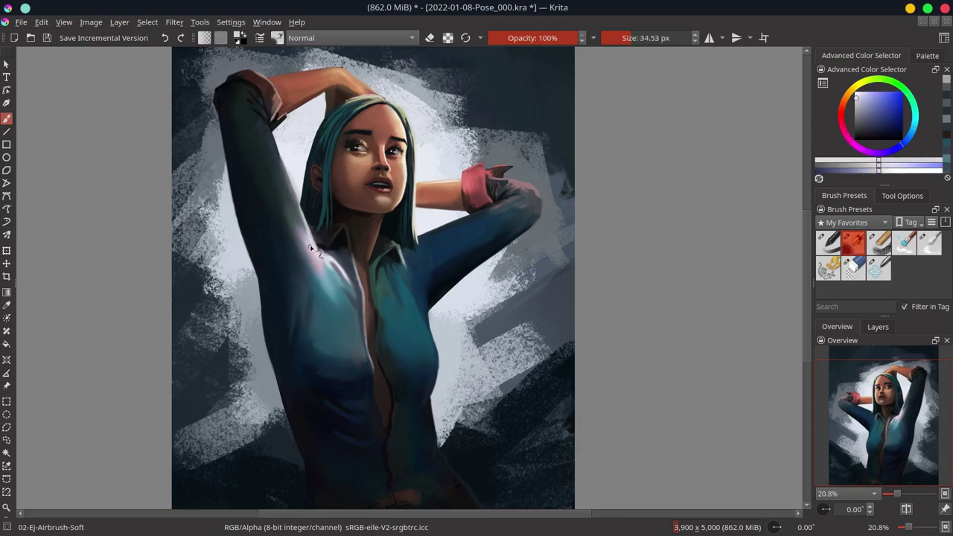
left_click(301, 242, "ctrl")
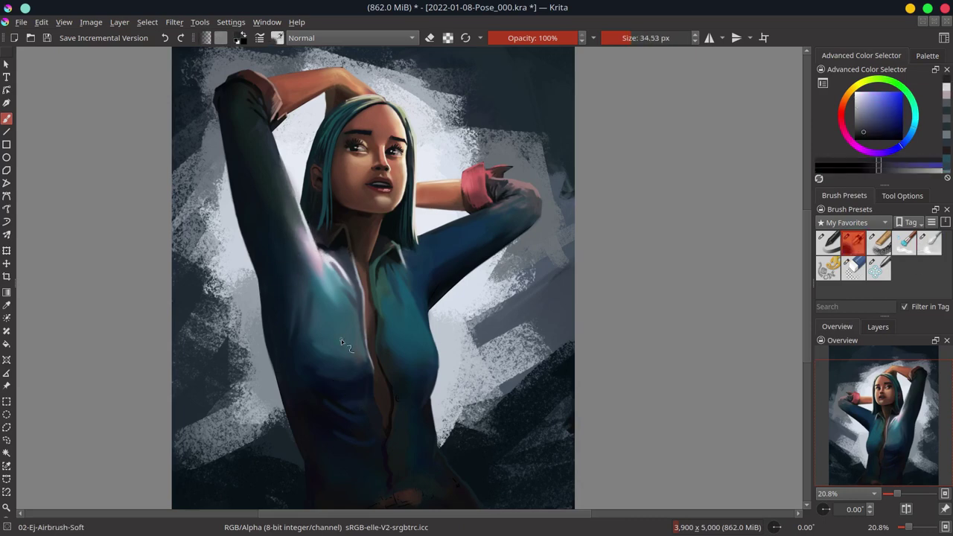
scroll(343, 342, "up", 3)
left_click(371, 372, "ctrl")
scroll(370, 372, "down", 4)
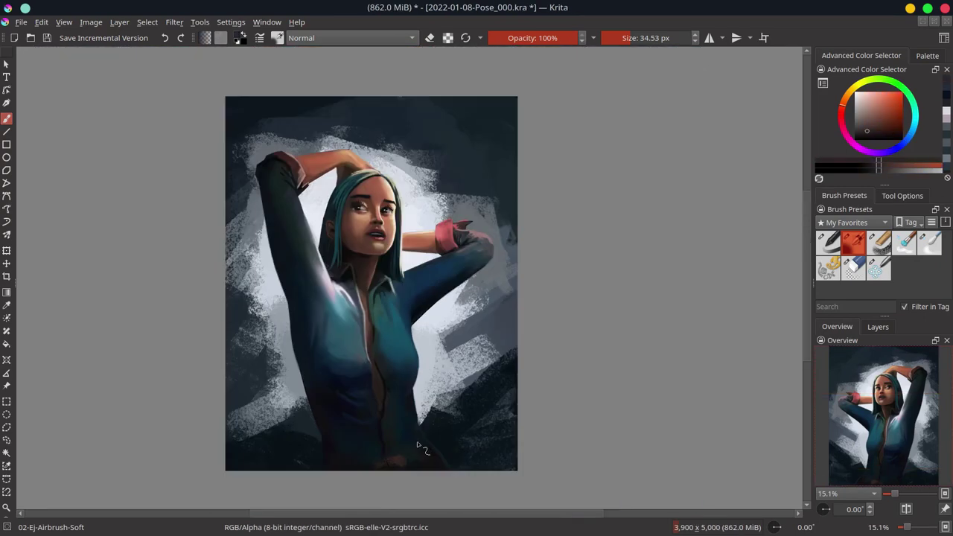
Paint a broad warm glow on Paint Layer 8 in Group 9, collapse the group, and save
left_click(878, 326)
left_click(887, 440)
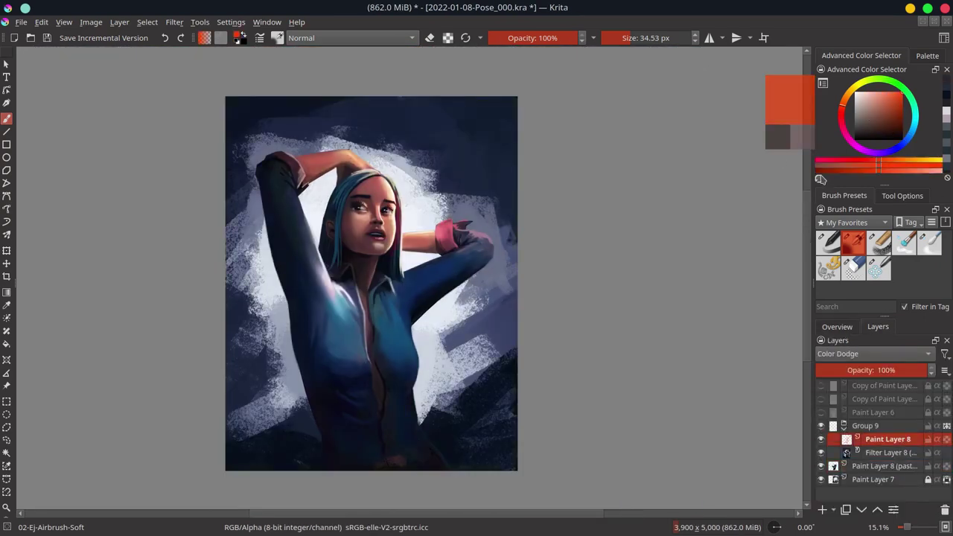
left_click_drag(328, 283, 359, 309)
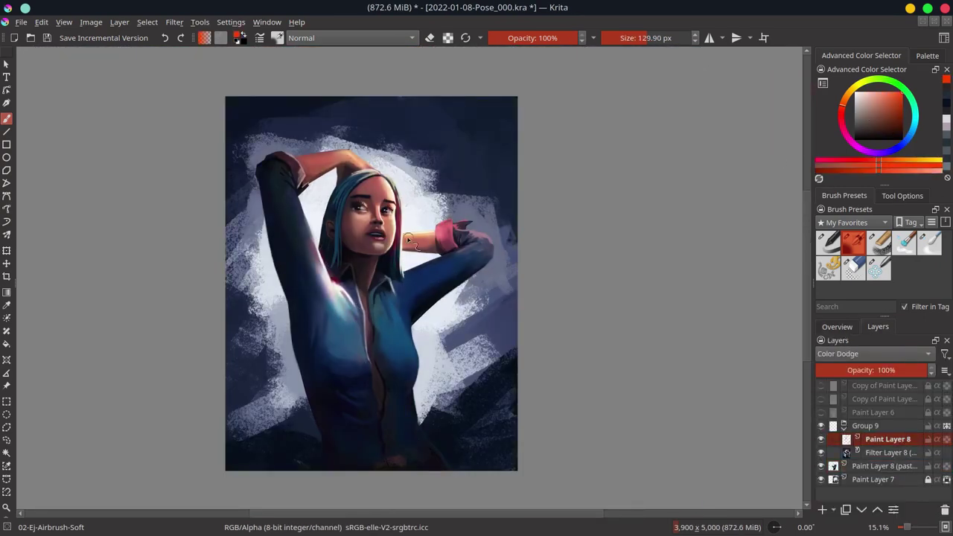
left_click(843, 427)
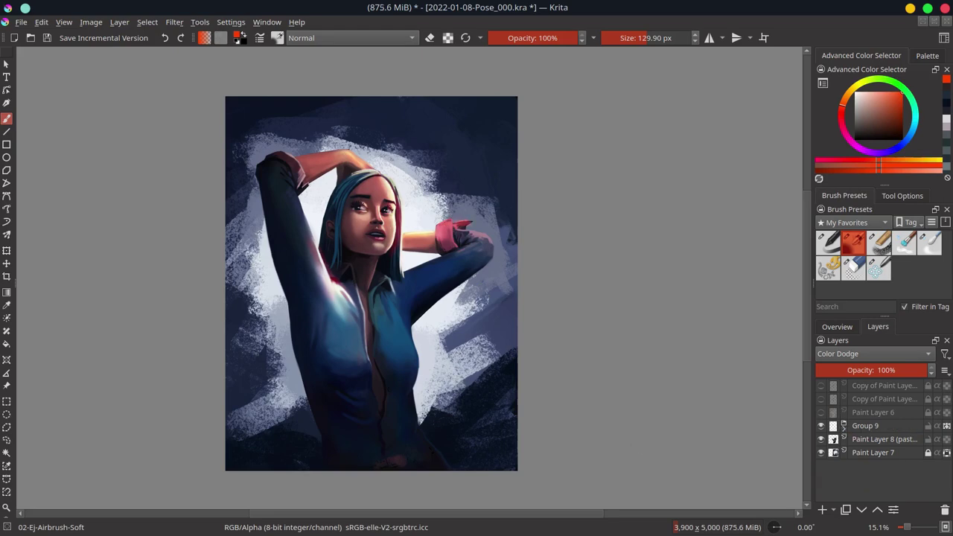
key("ctrl+s")
scroll(675, 385, "down", 2)
left_click_drag(676, 385, 618, 334)
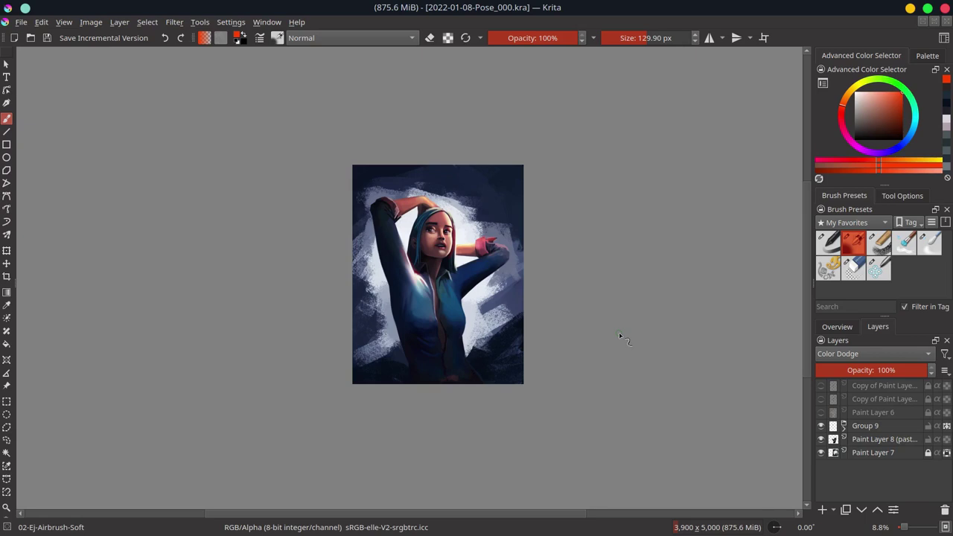
Select Paint Layer 8, transform it, save, and hide the sketch-lines layer
left_click(884, 439)
key("ctrl+t")
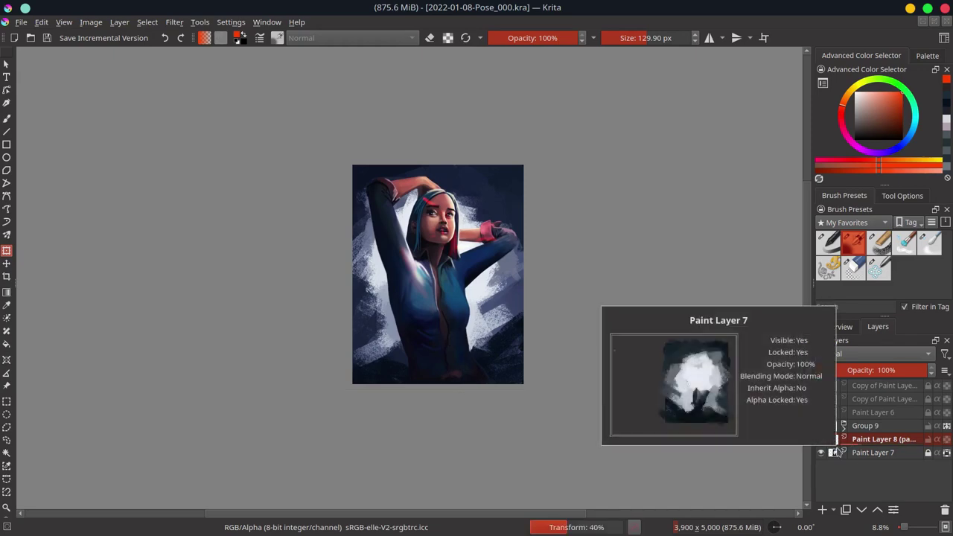
key("ctrl+s")
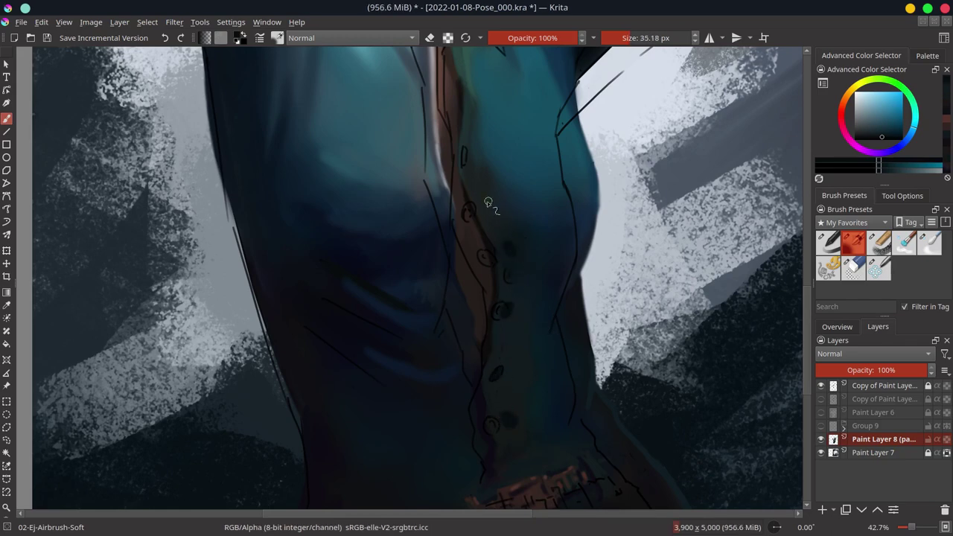
left_click(820, 386)
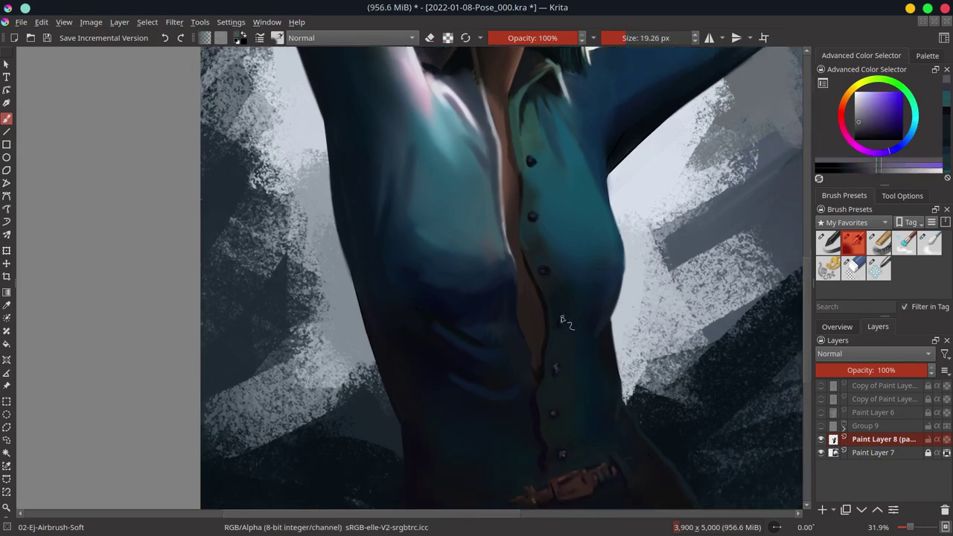
Dab a final dark button on the shirt front, deselect, and save
left_click(532, 215)
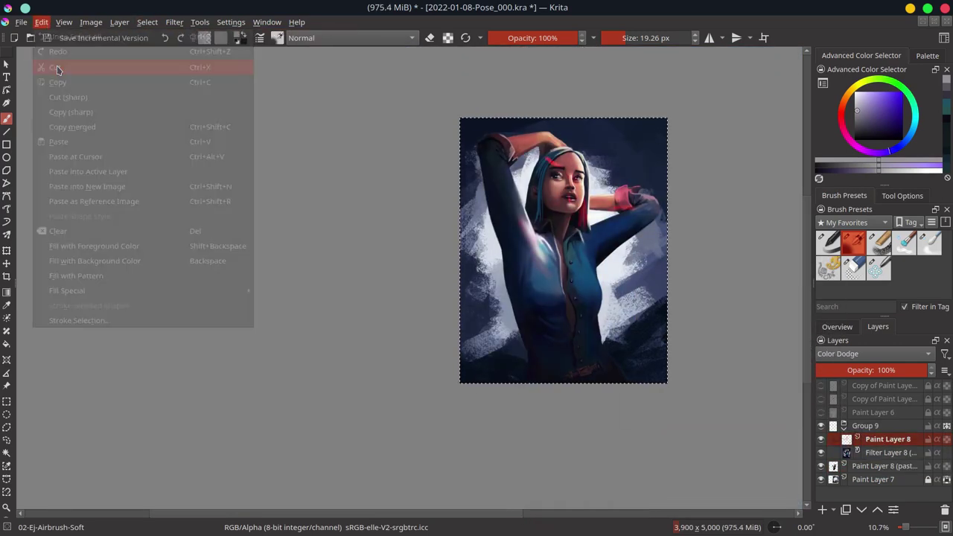
left_click(155, 49)
key("ctrl+s")
Paint red rim light under the left eye, along the hair's right edge, and in the armpit and shirt
left_click(910, 91)
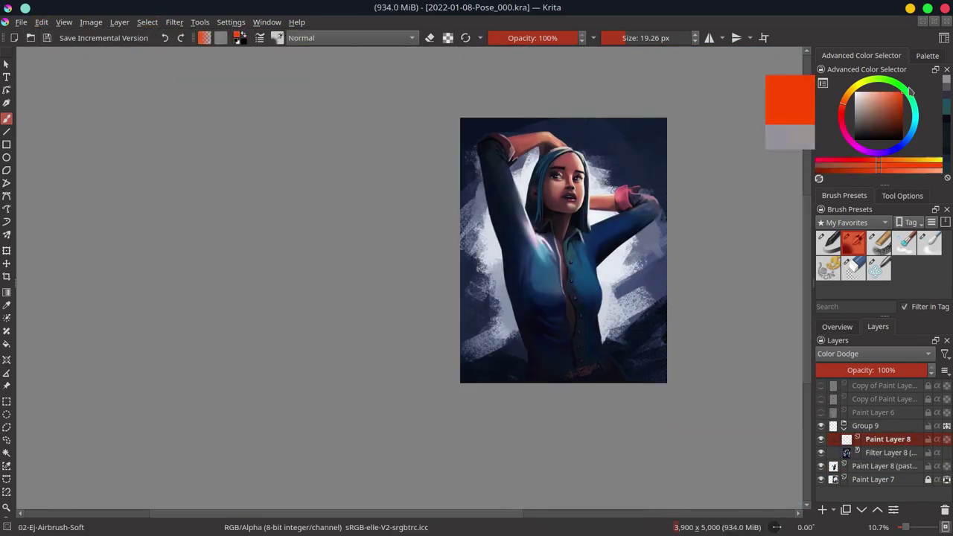
left_click(579, 159)
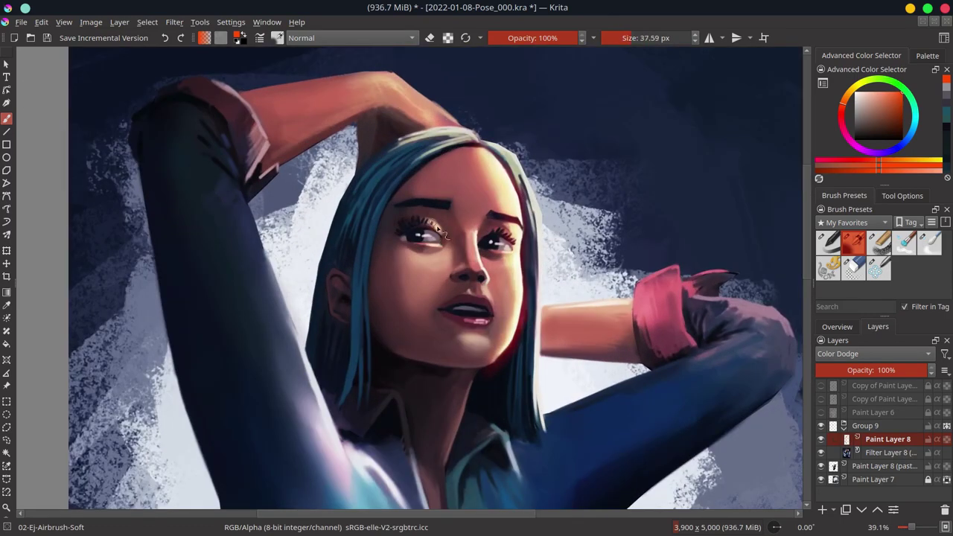
left_click_drag(421, 256, 443, 272)
left_click_drag(530, 194, 542, 413)
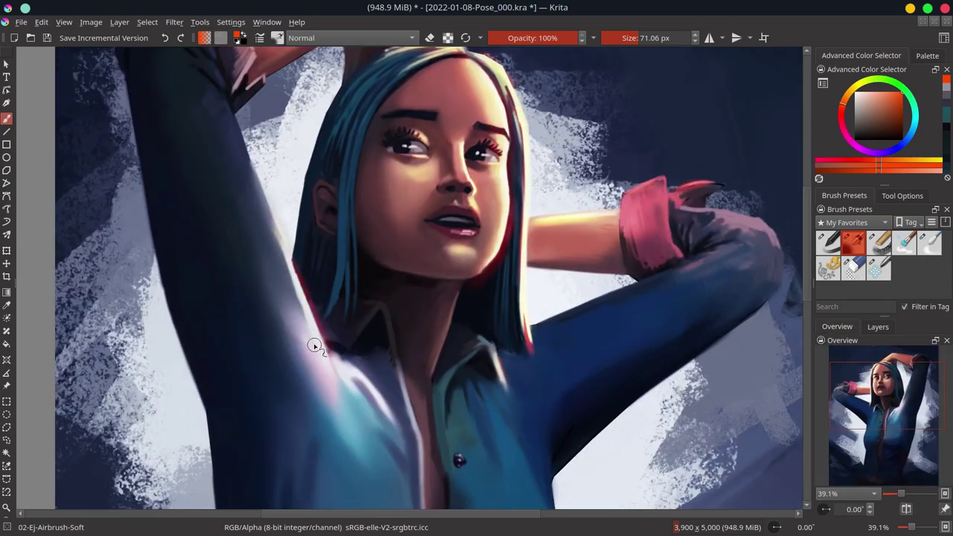
left_click_drag(287, 254, 422, 416)
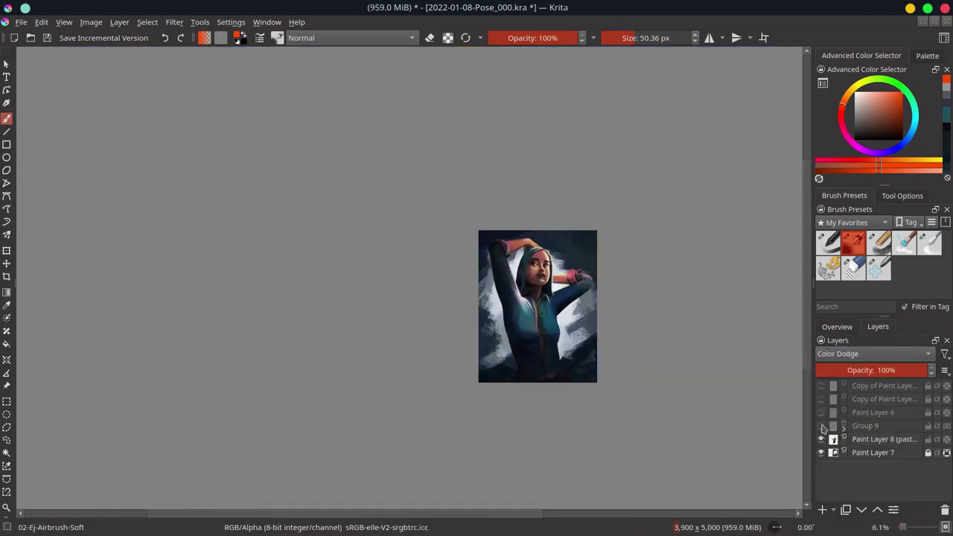
Save, select Paint Layer 8, and mirror the view horizontally to check the composition
key("ctrl+s")
left_click(879, 440)
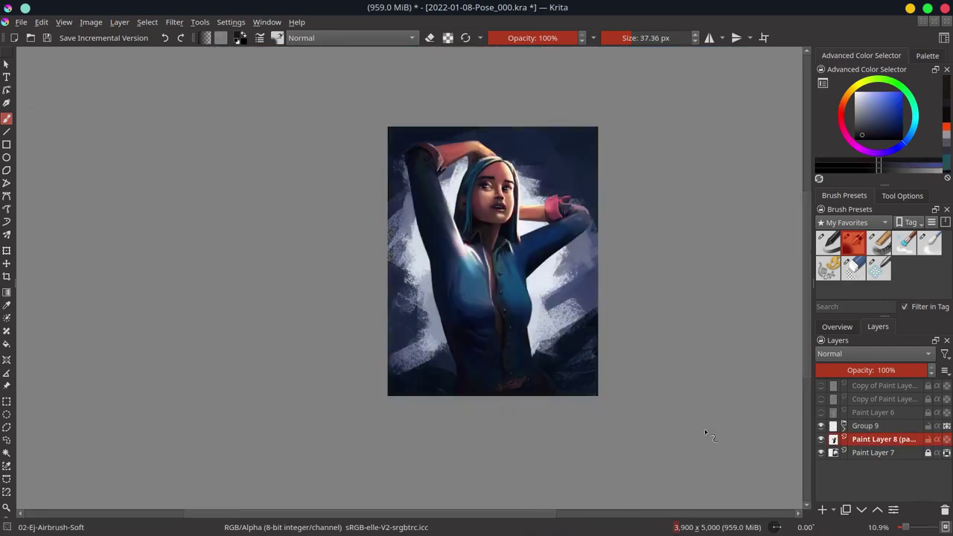
left_click(837, 326)
left_click(906, 510)
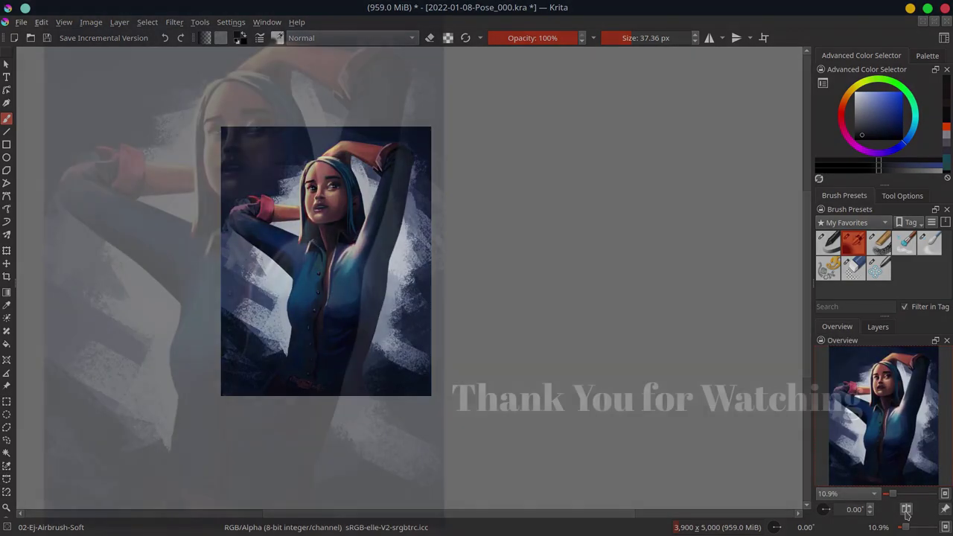